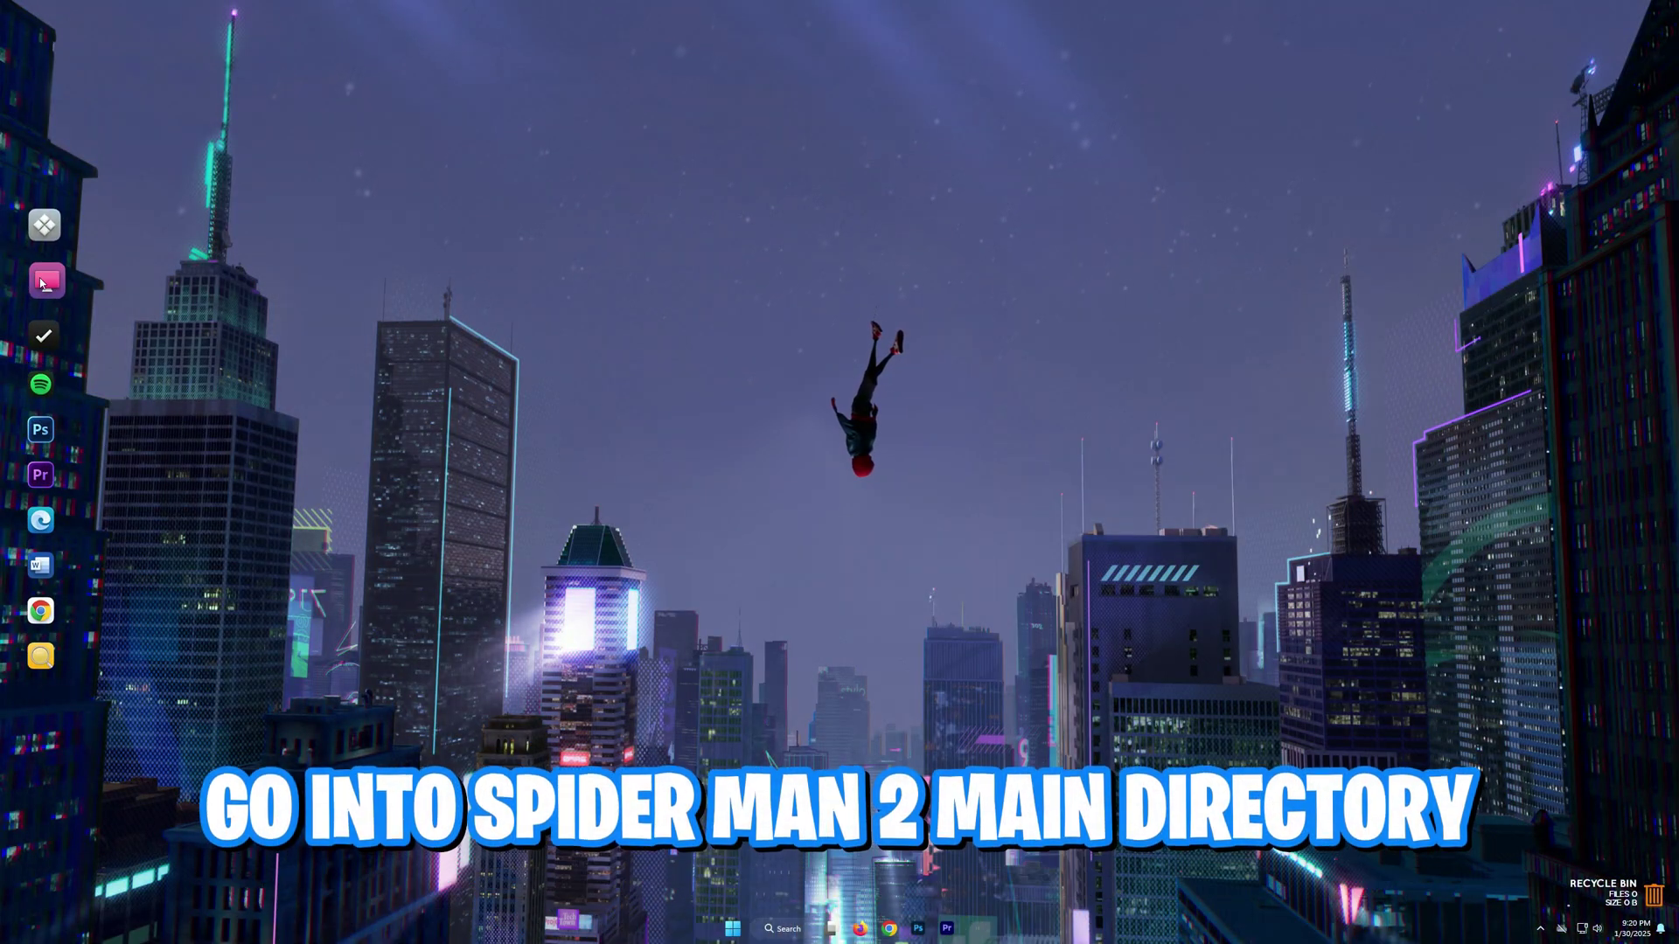
# Open the Marvel SpiderMan 2 folder inside Games on New Volume (D:) in File Explorer.
pyautogui.click(42, 283)
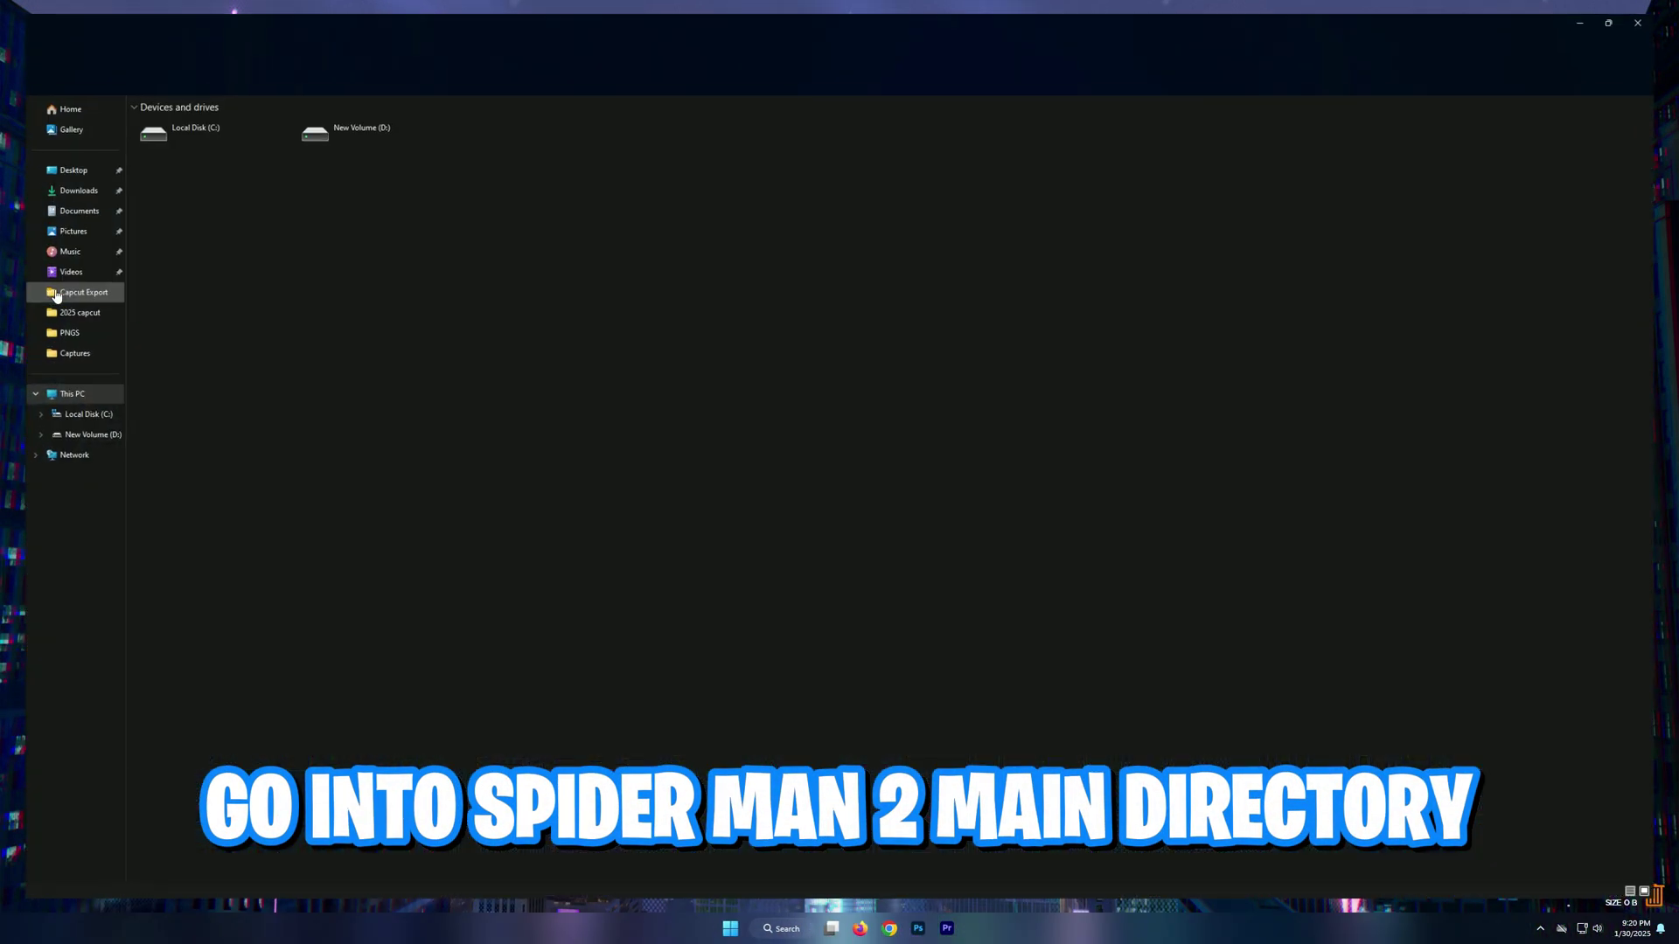
pyautogui.doubleClick(395, 133)
pyautogui.doubleClick(139, 131)
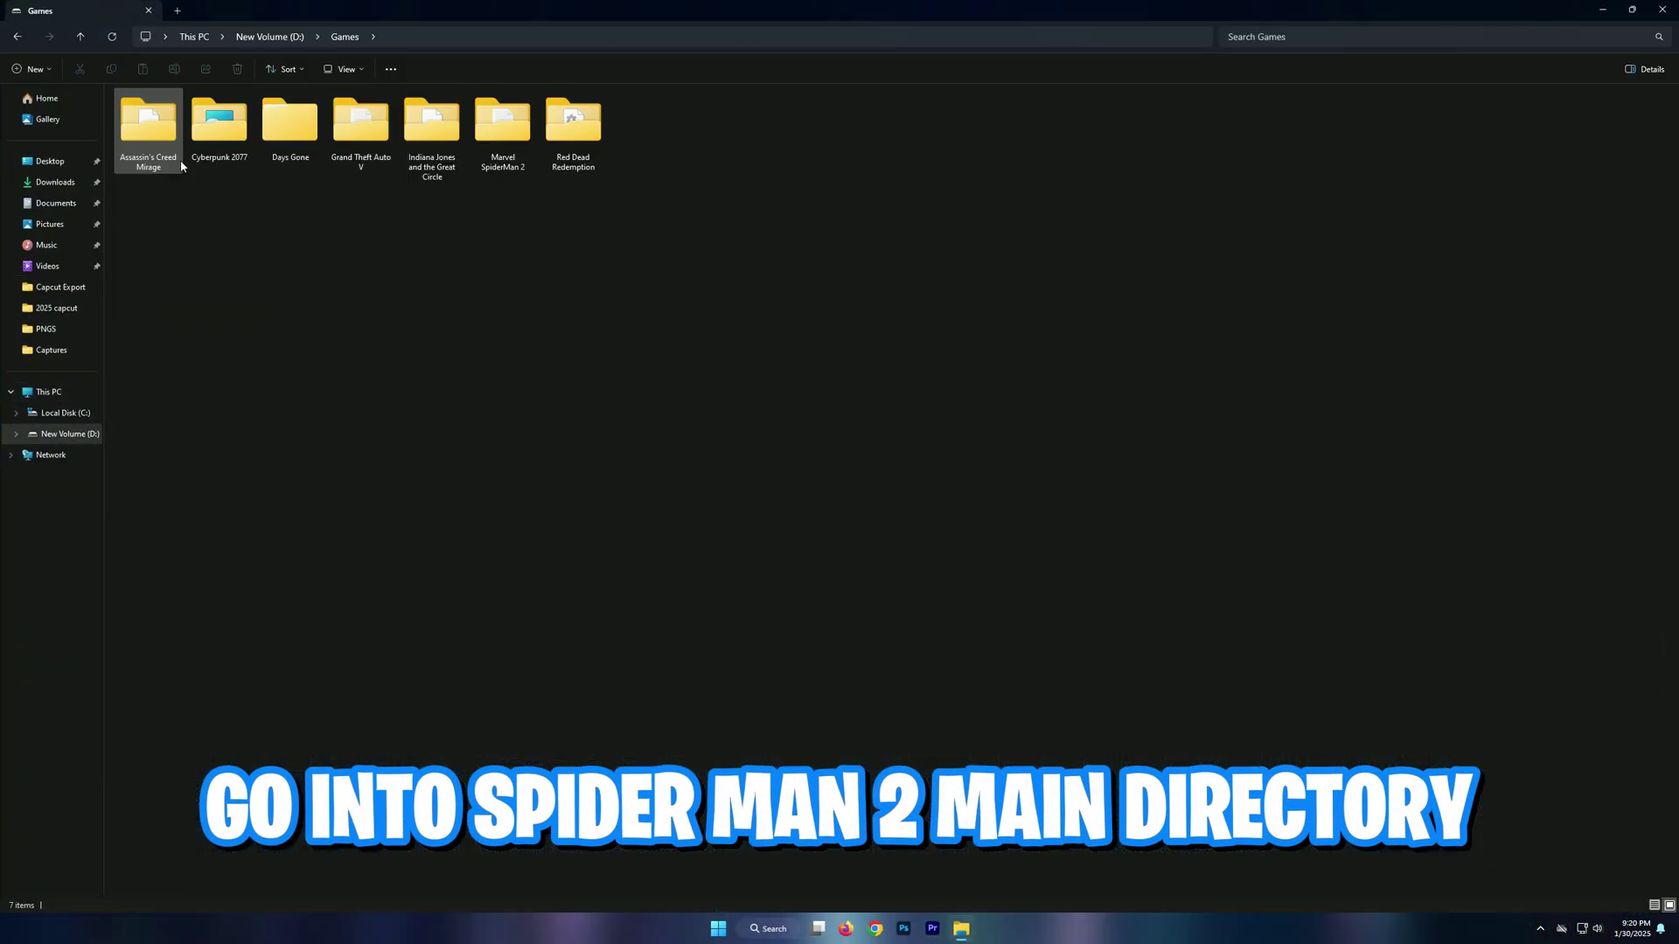
pyautogui.doubleClick(512, 149)
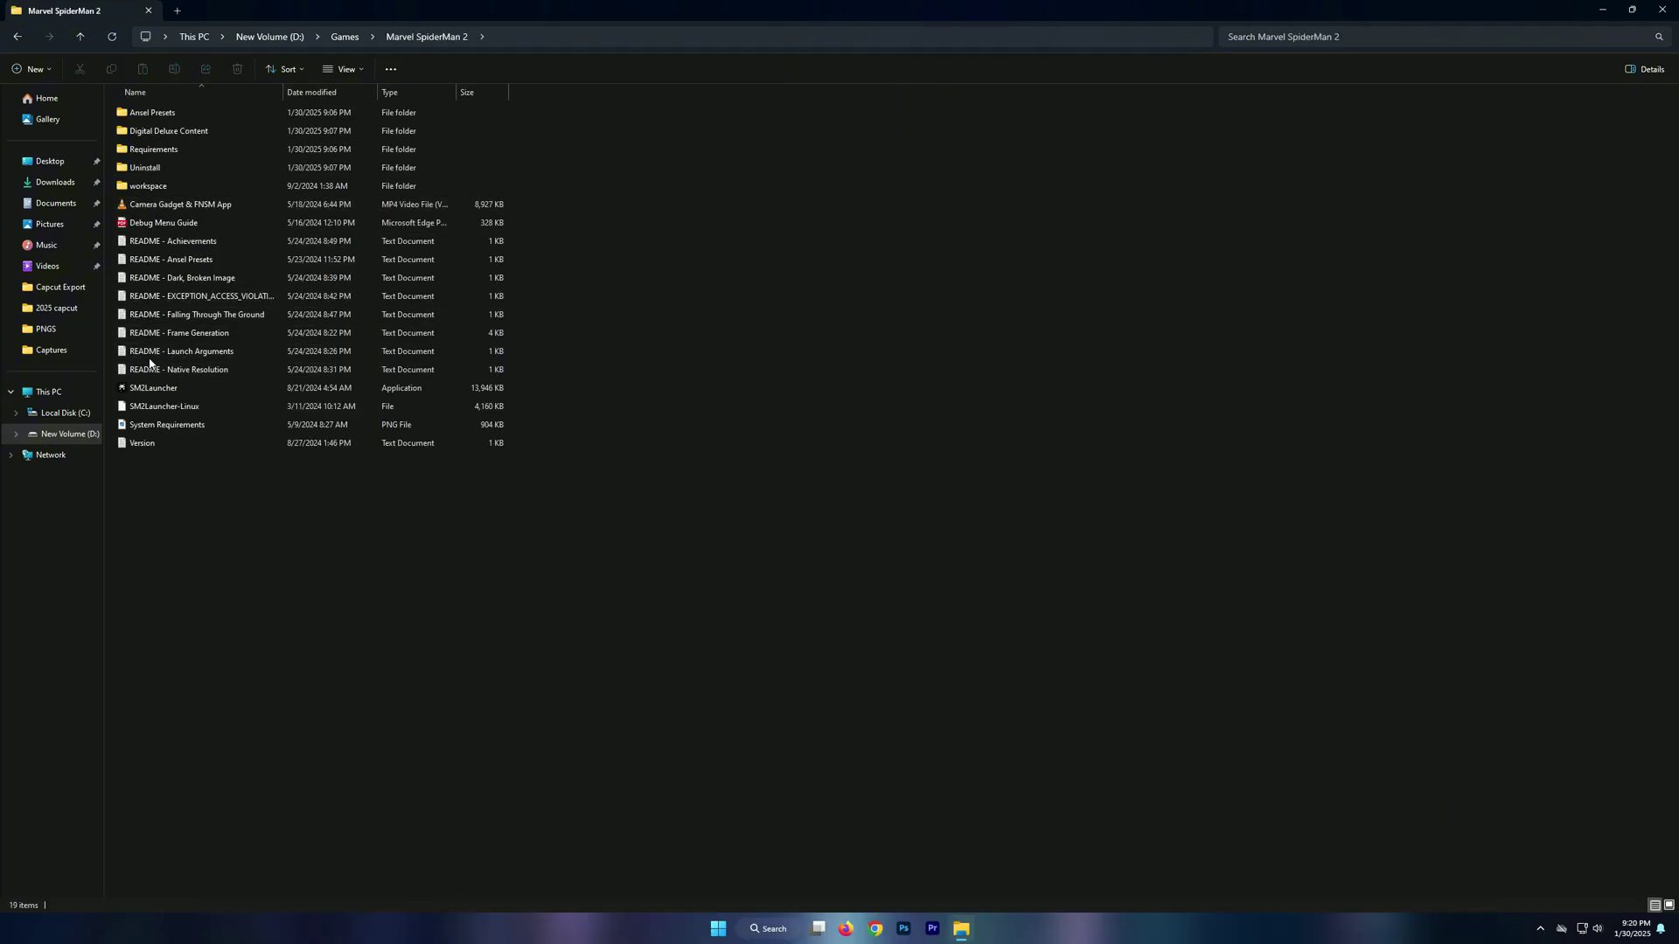
# In the SM2Launcher application's compatibility properties, disable fullscreen optimizations and set the program to run as an administrator.
pyautogui.click(145, 391)
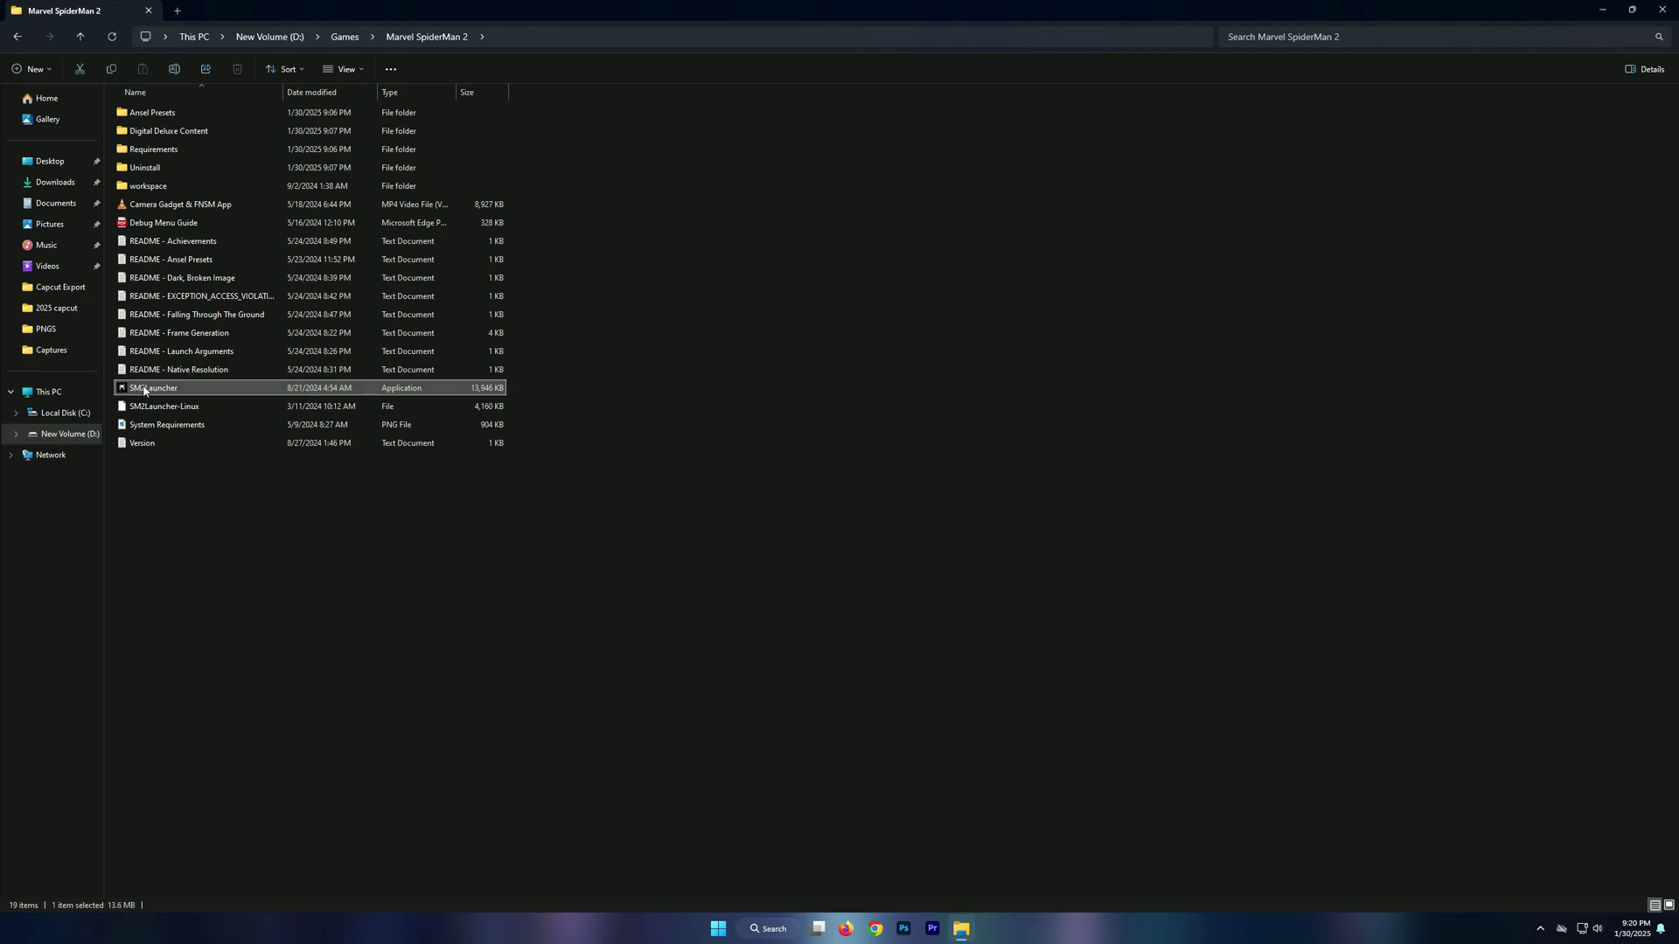
pyautogui.rightClick(154, 393)
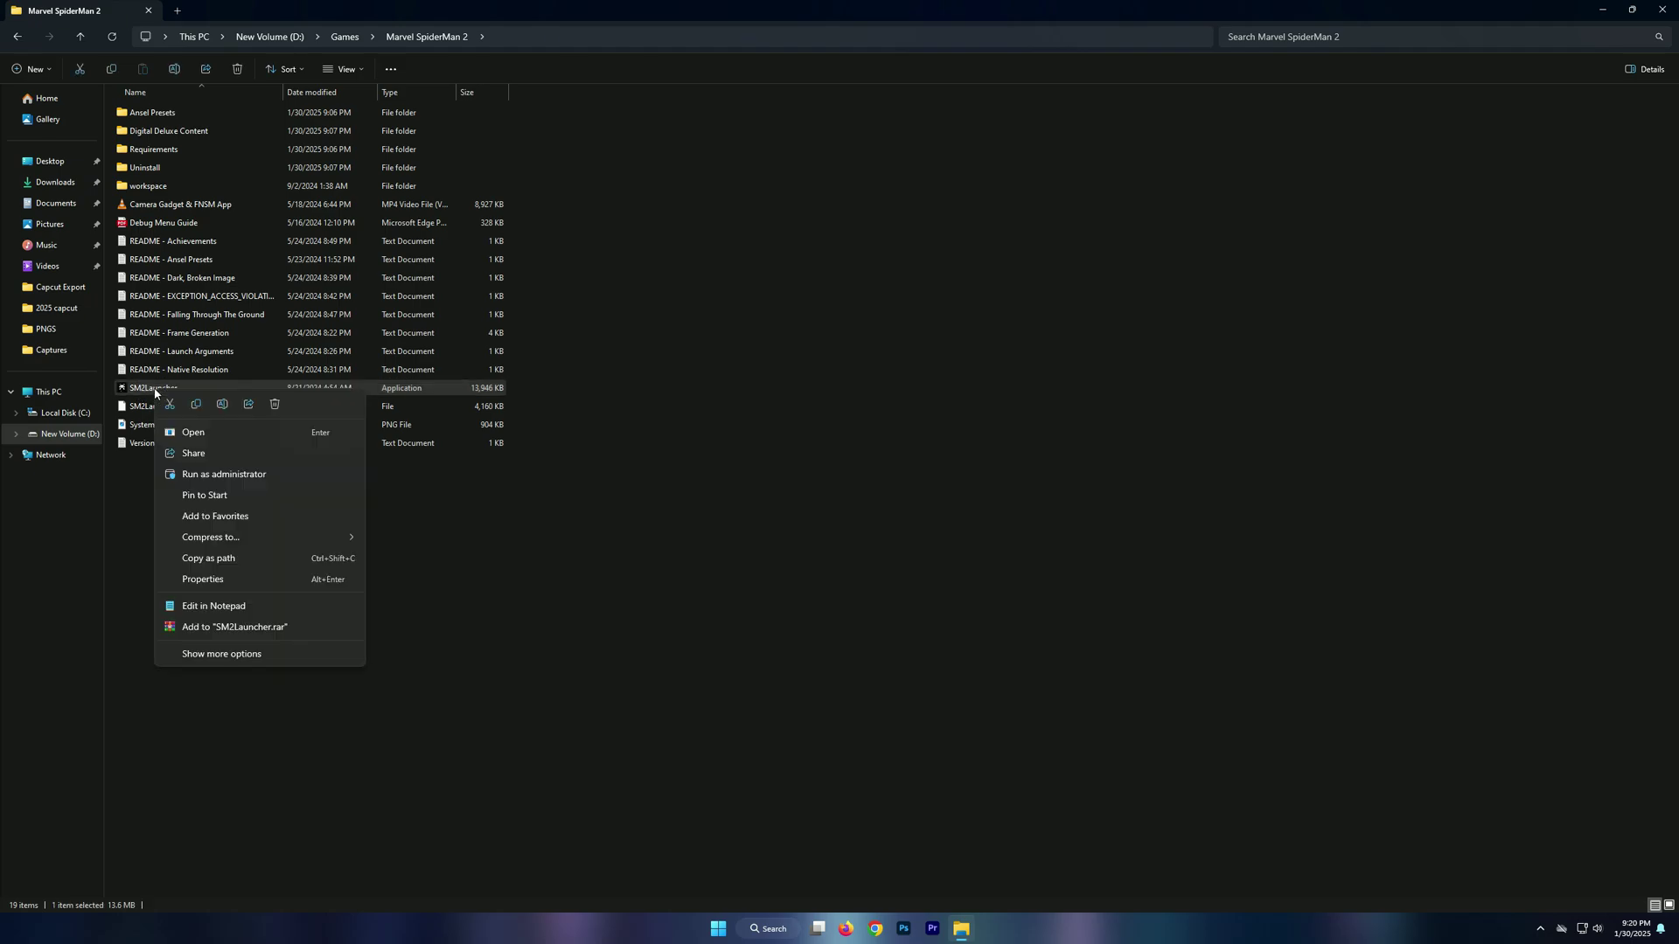
pyautogui.click(198, 580)
pyautogui.moveTo(289, 399); pyautogui.dragTo(691, 220)
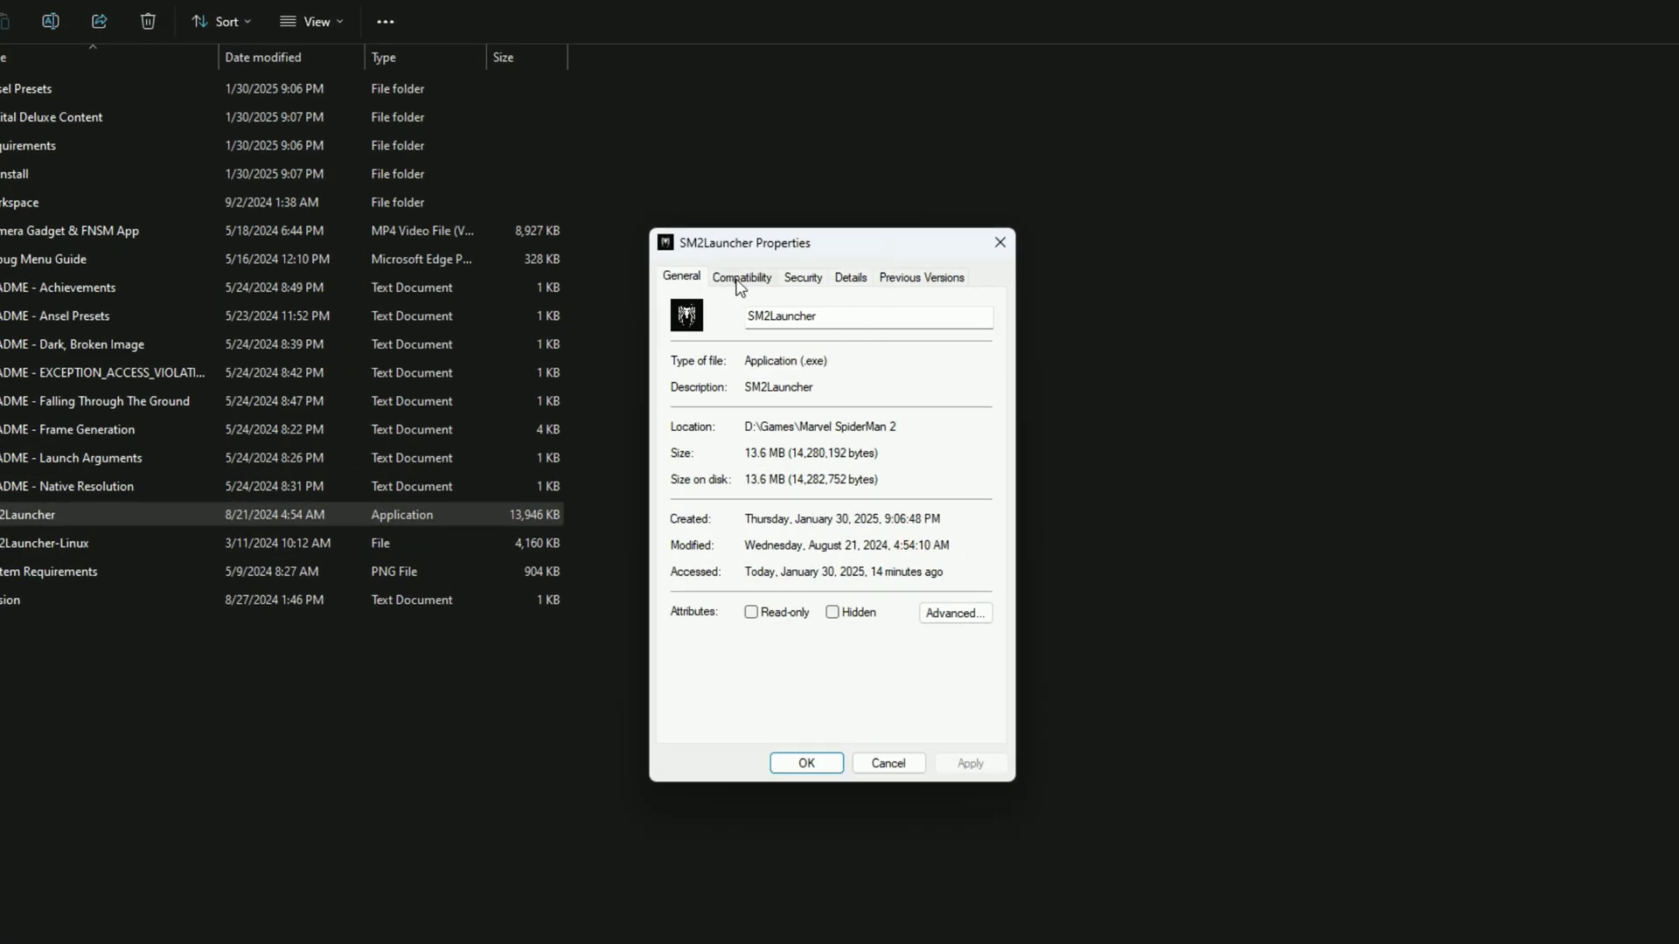
pyautogui.click(741, 279)
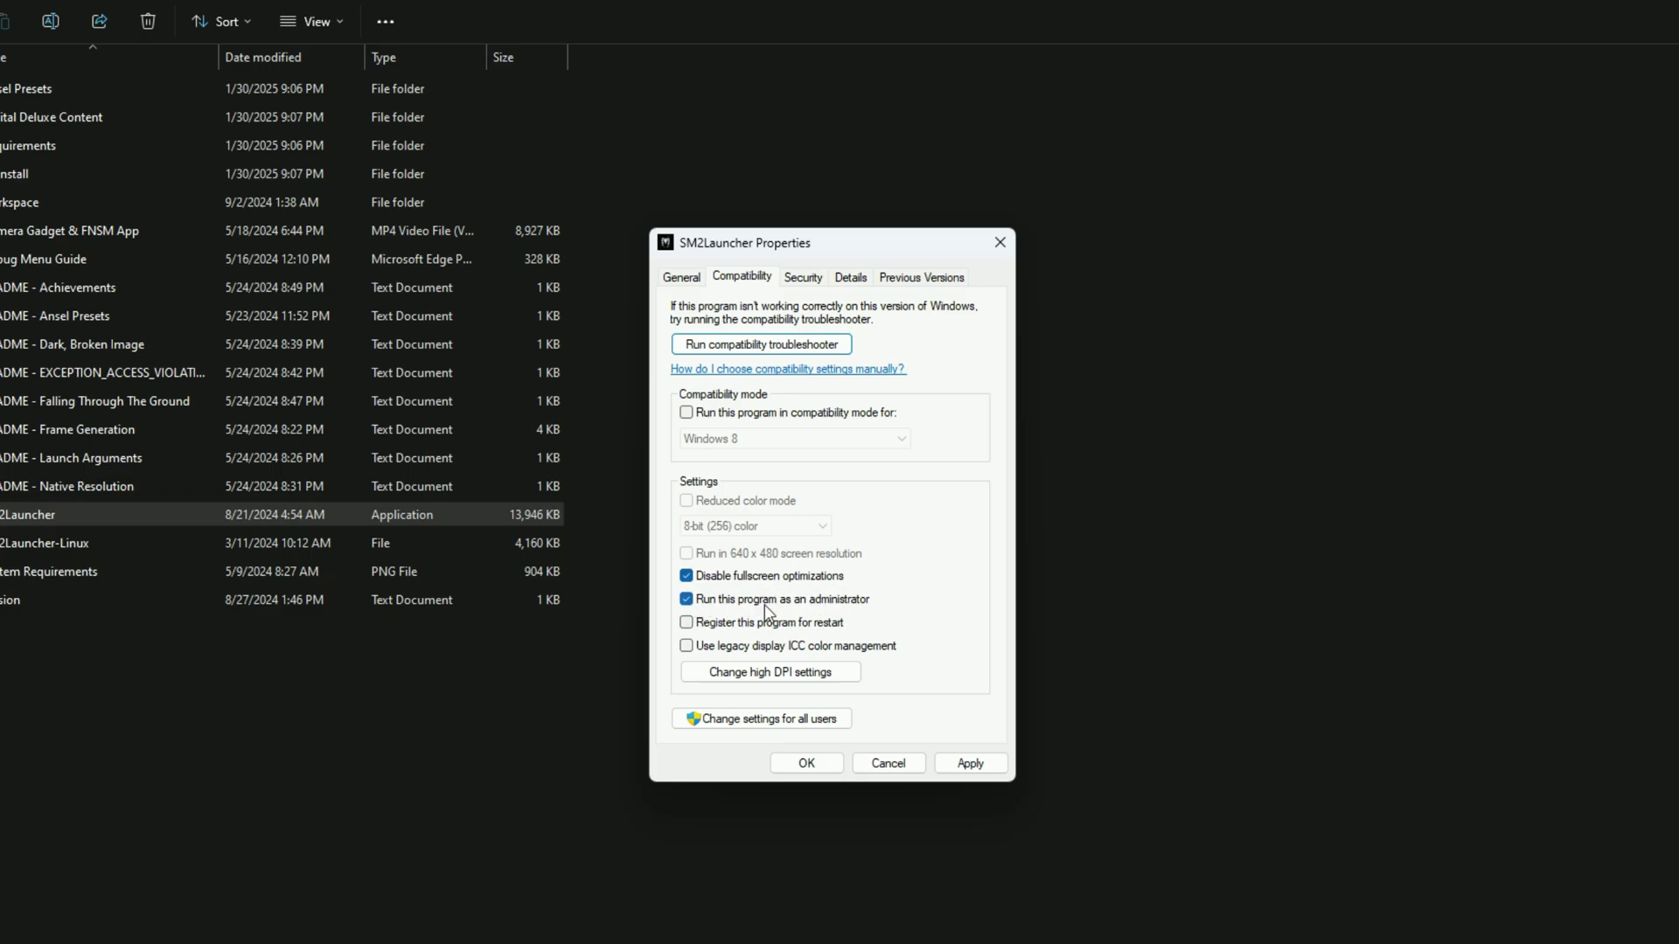
# Override SM2Launcher's high DPI scaling behavior with scaling performed by Application, and apply the properties.
pyautogui.click(753, 673)
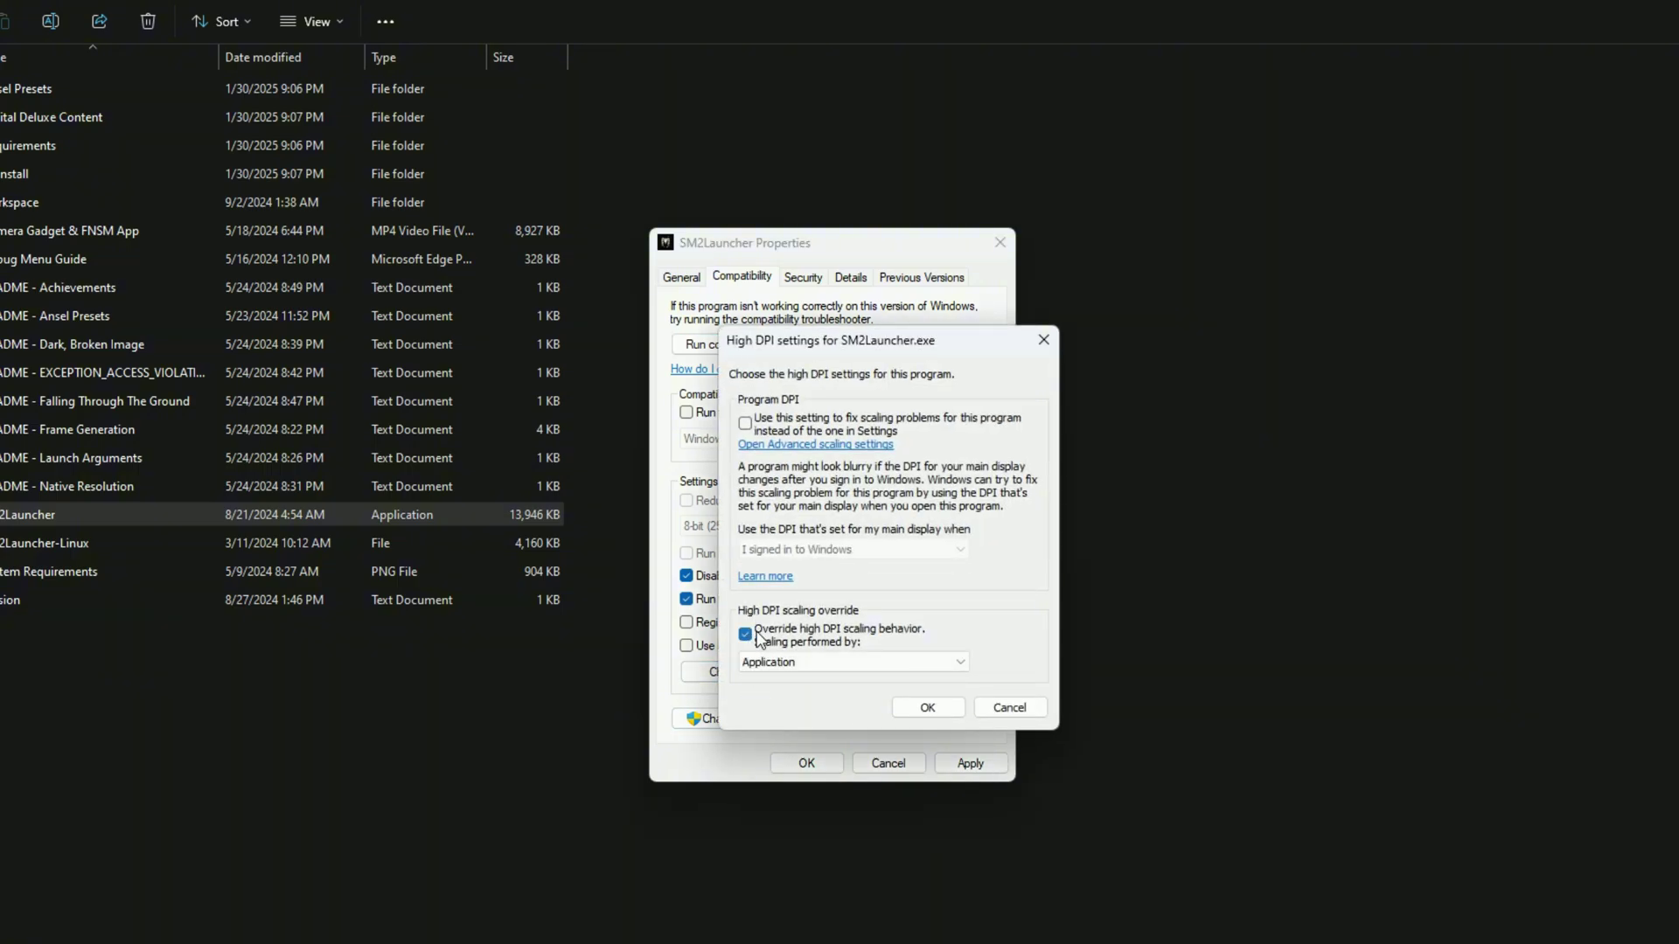
pyautogui.click(777, 663)
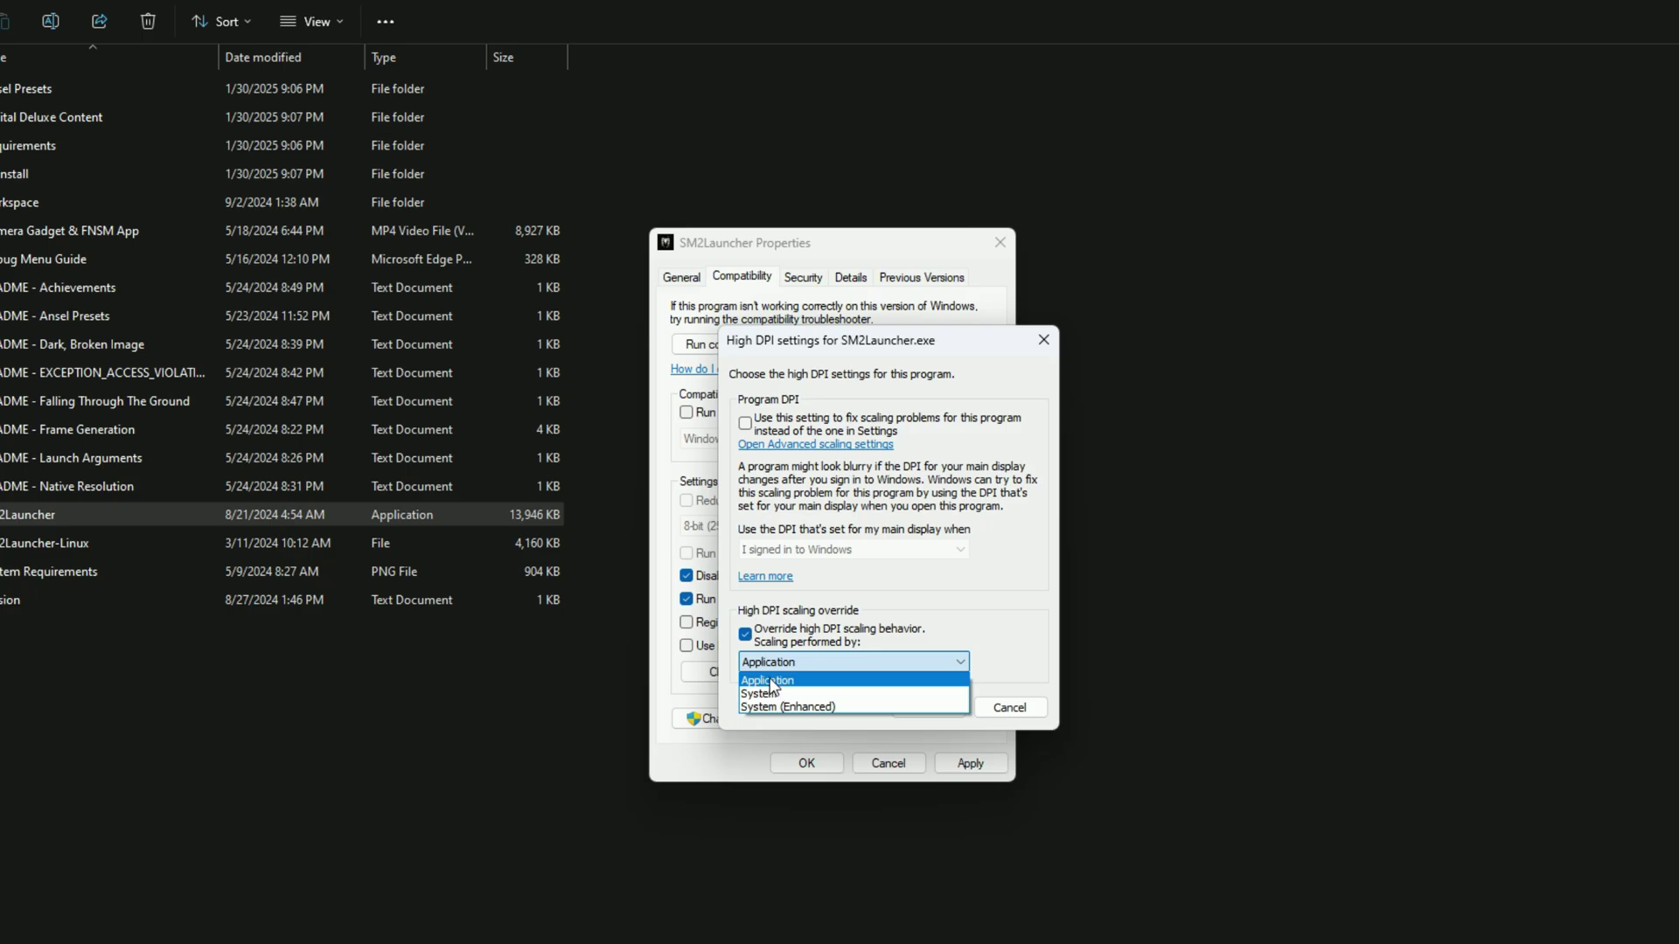
pyautogui.click(772, 682)
pyautogui.click(928, 708)
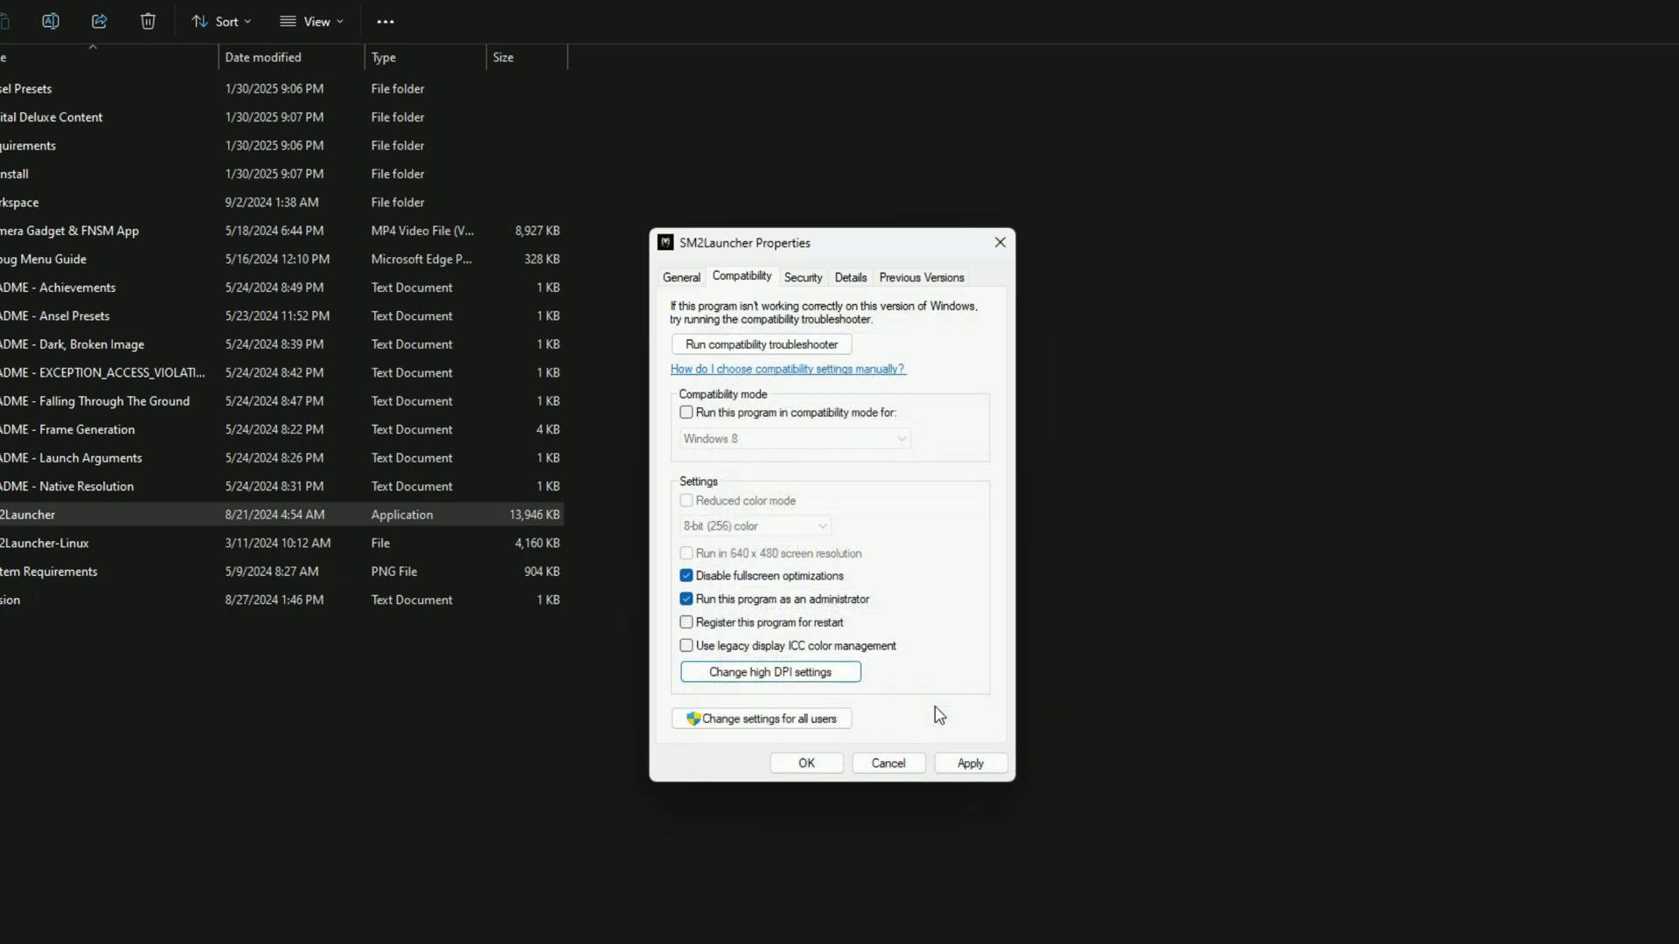
pyautogui.click(971, 763)
pyautogui.click(806, 763)
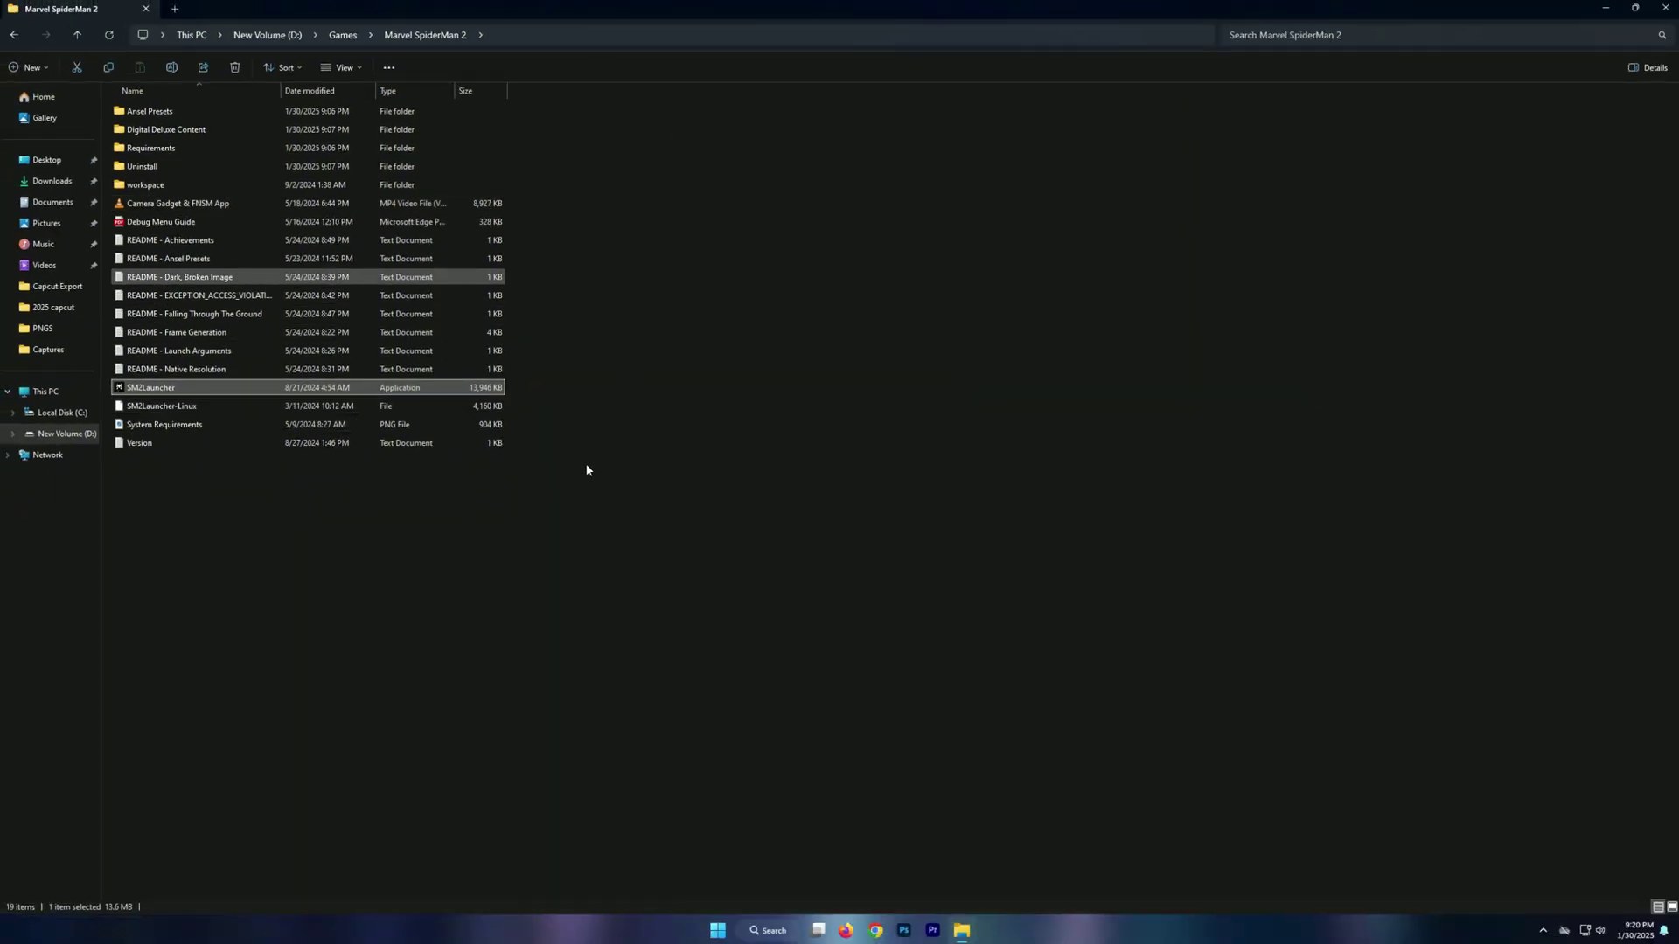
# Launch SM2Launcher and open the game's settings.
pyautogui.click(164, 389)
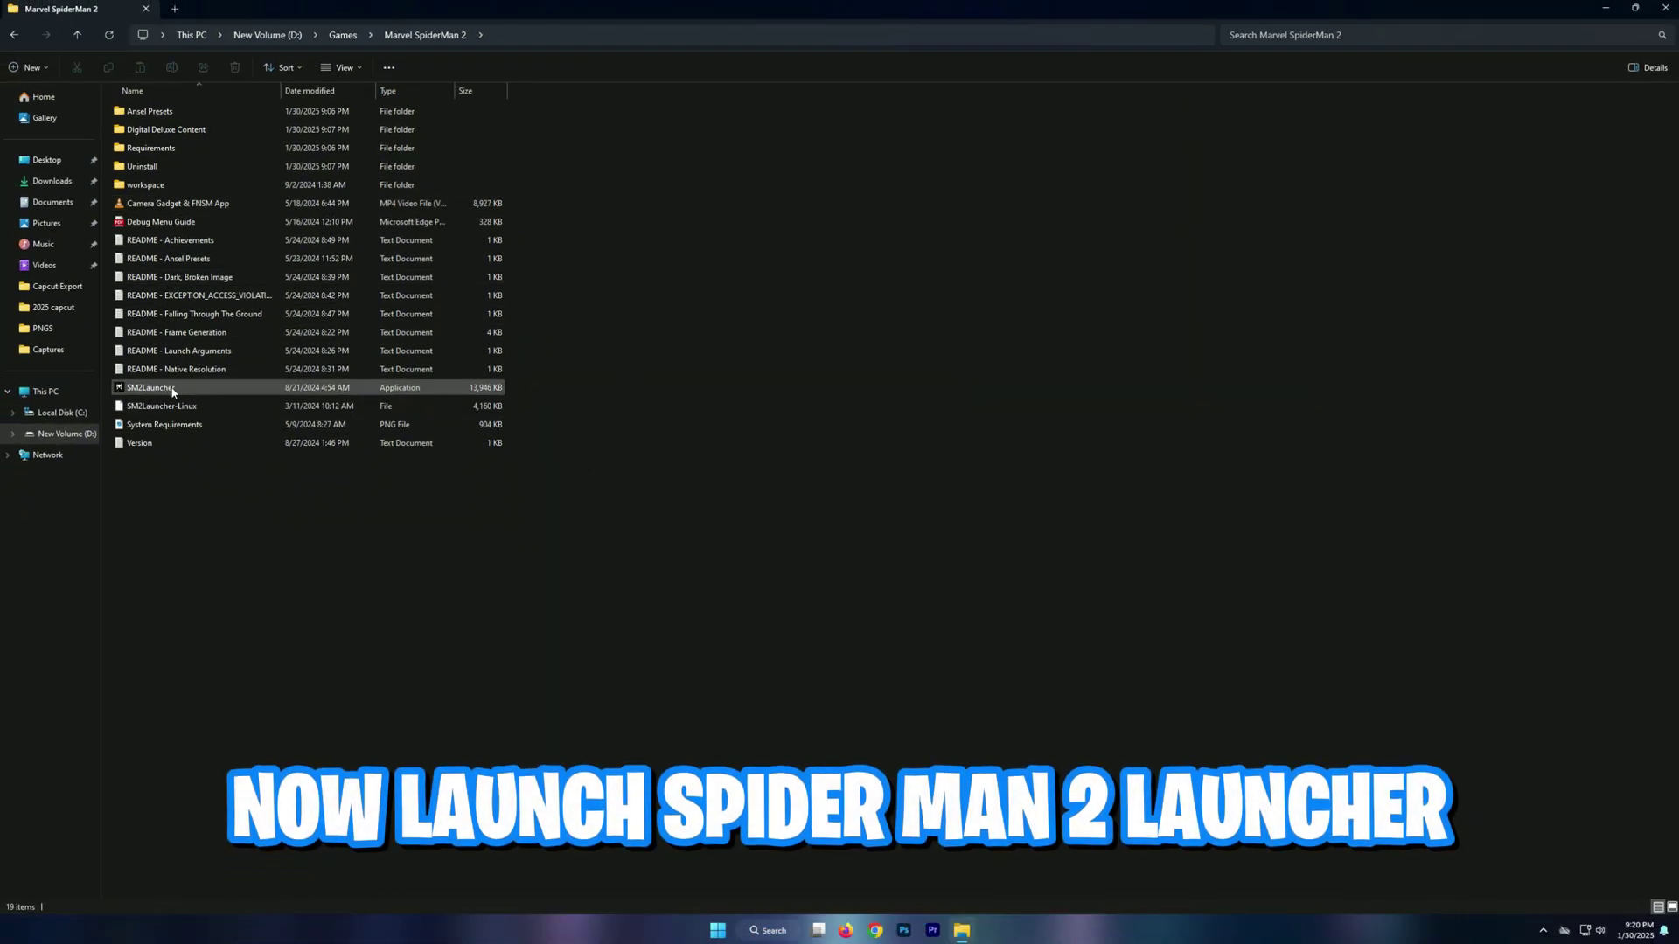
pyautogui.doubleClick(172, 391)
pyautogui.click(778, 584)
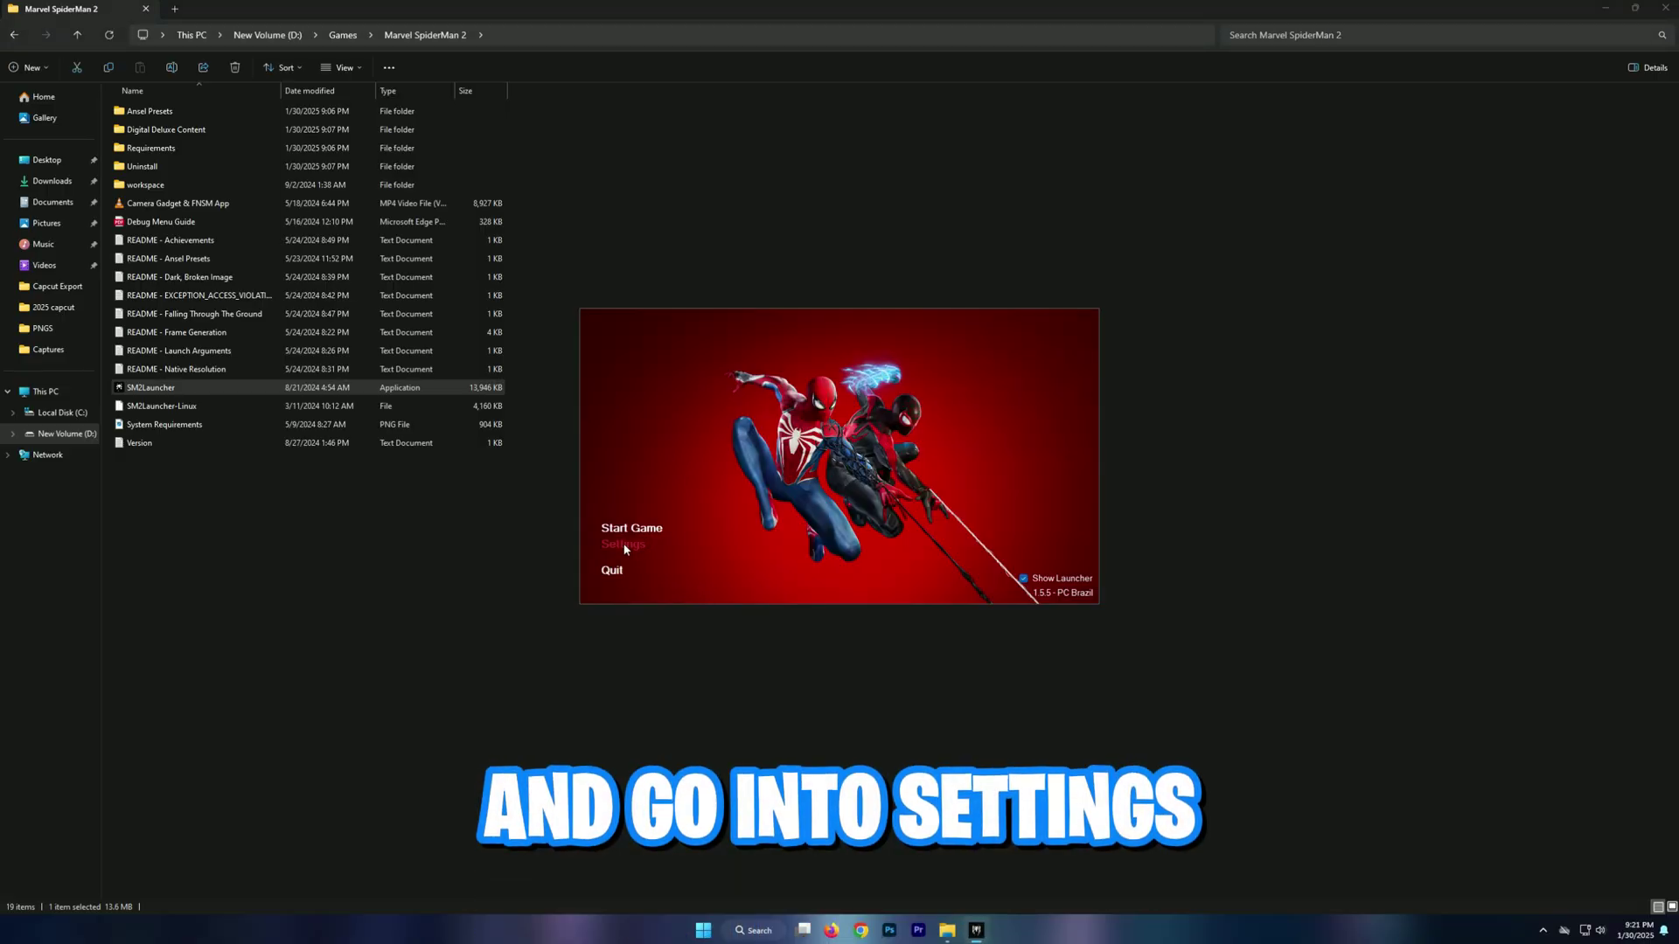
pyautogui.click(624, 546)
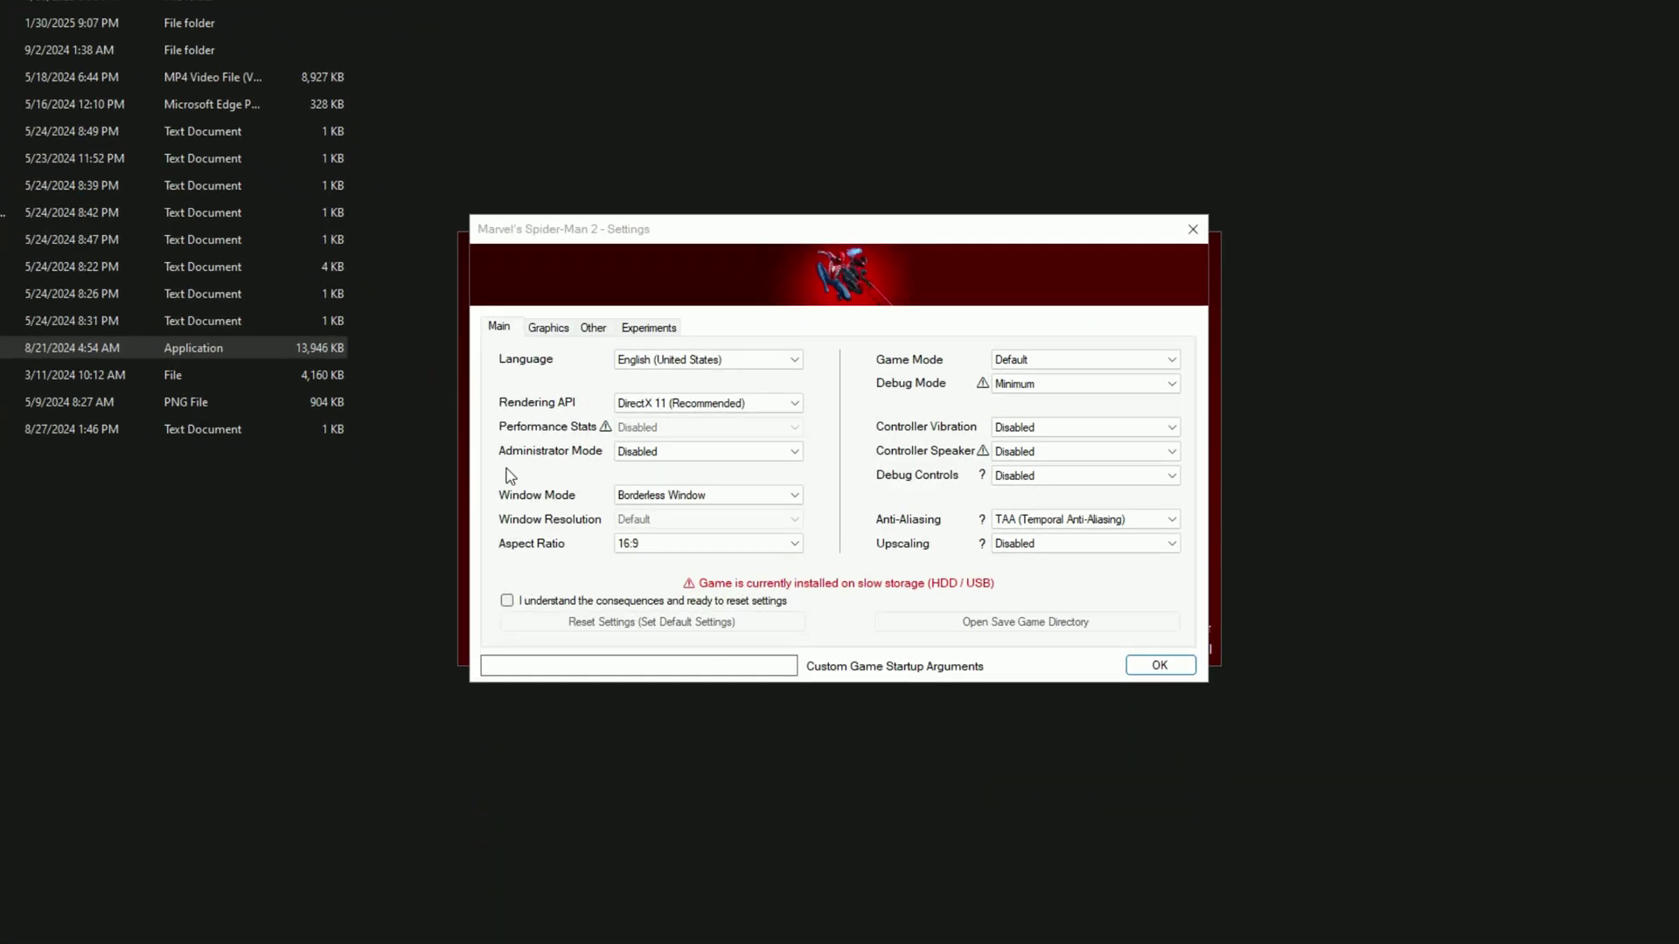
# Set the rendering API to DirectX 11 (Recommended) and anti-aliasing to Disabled in the main settings.
pyautogui.click(675, 402)
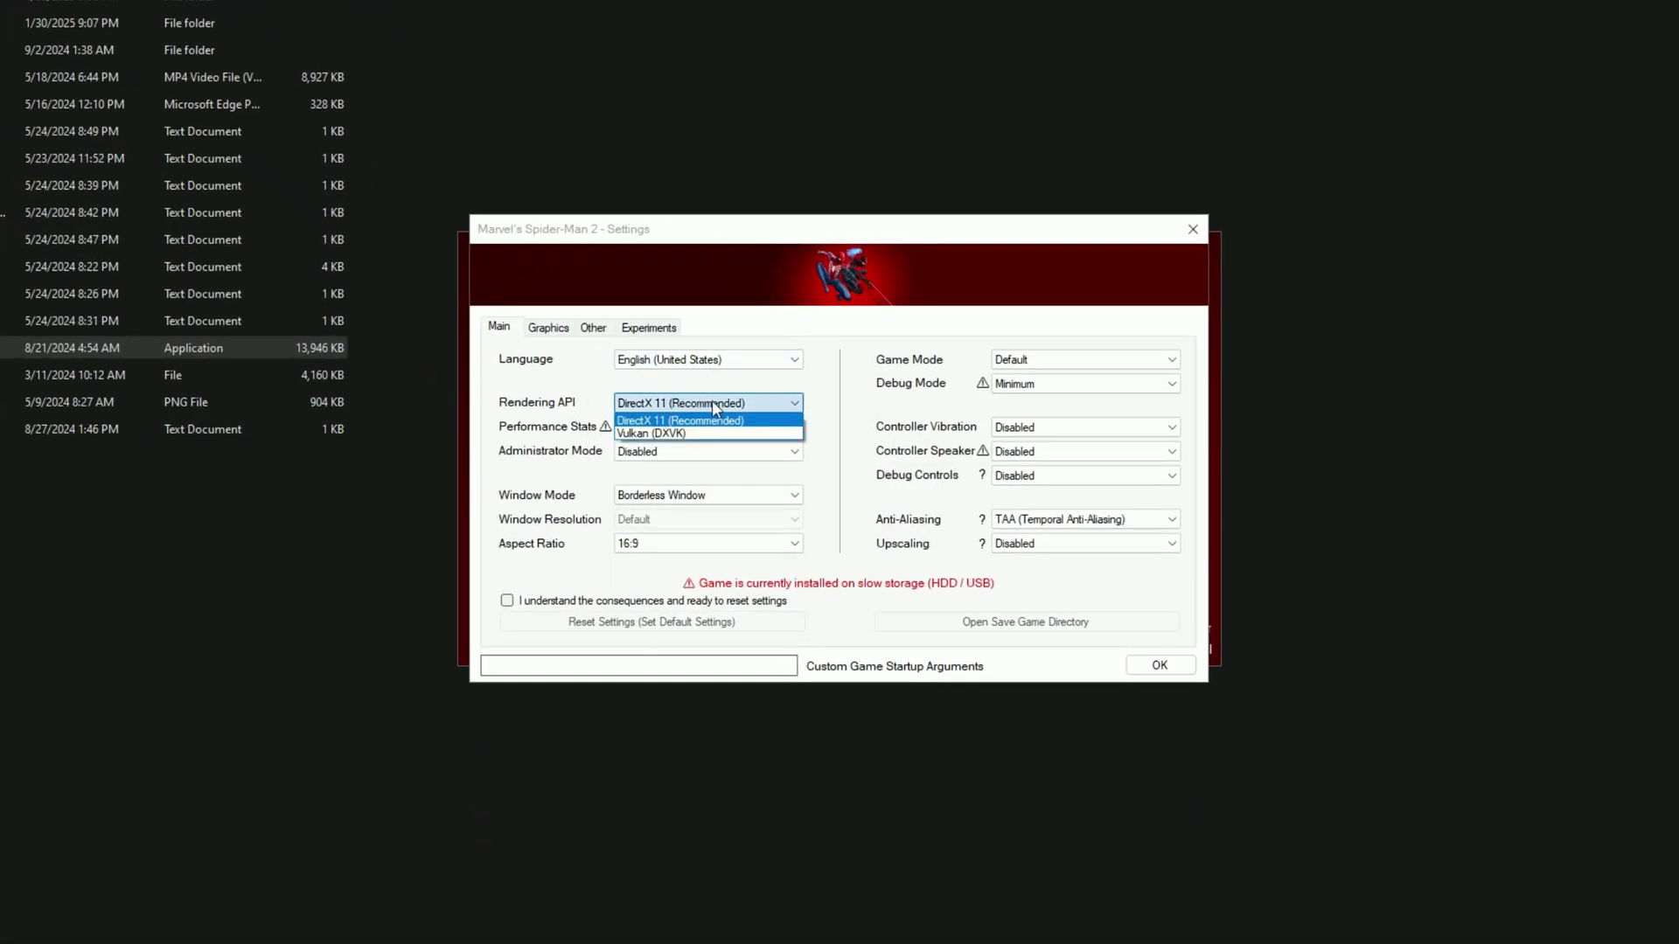
pyautogui.click(673, 422)
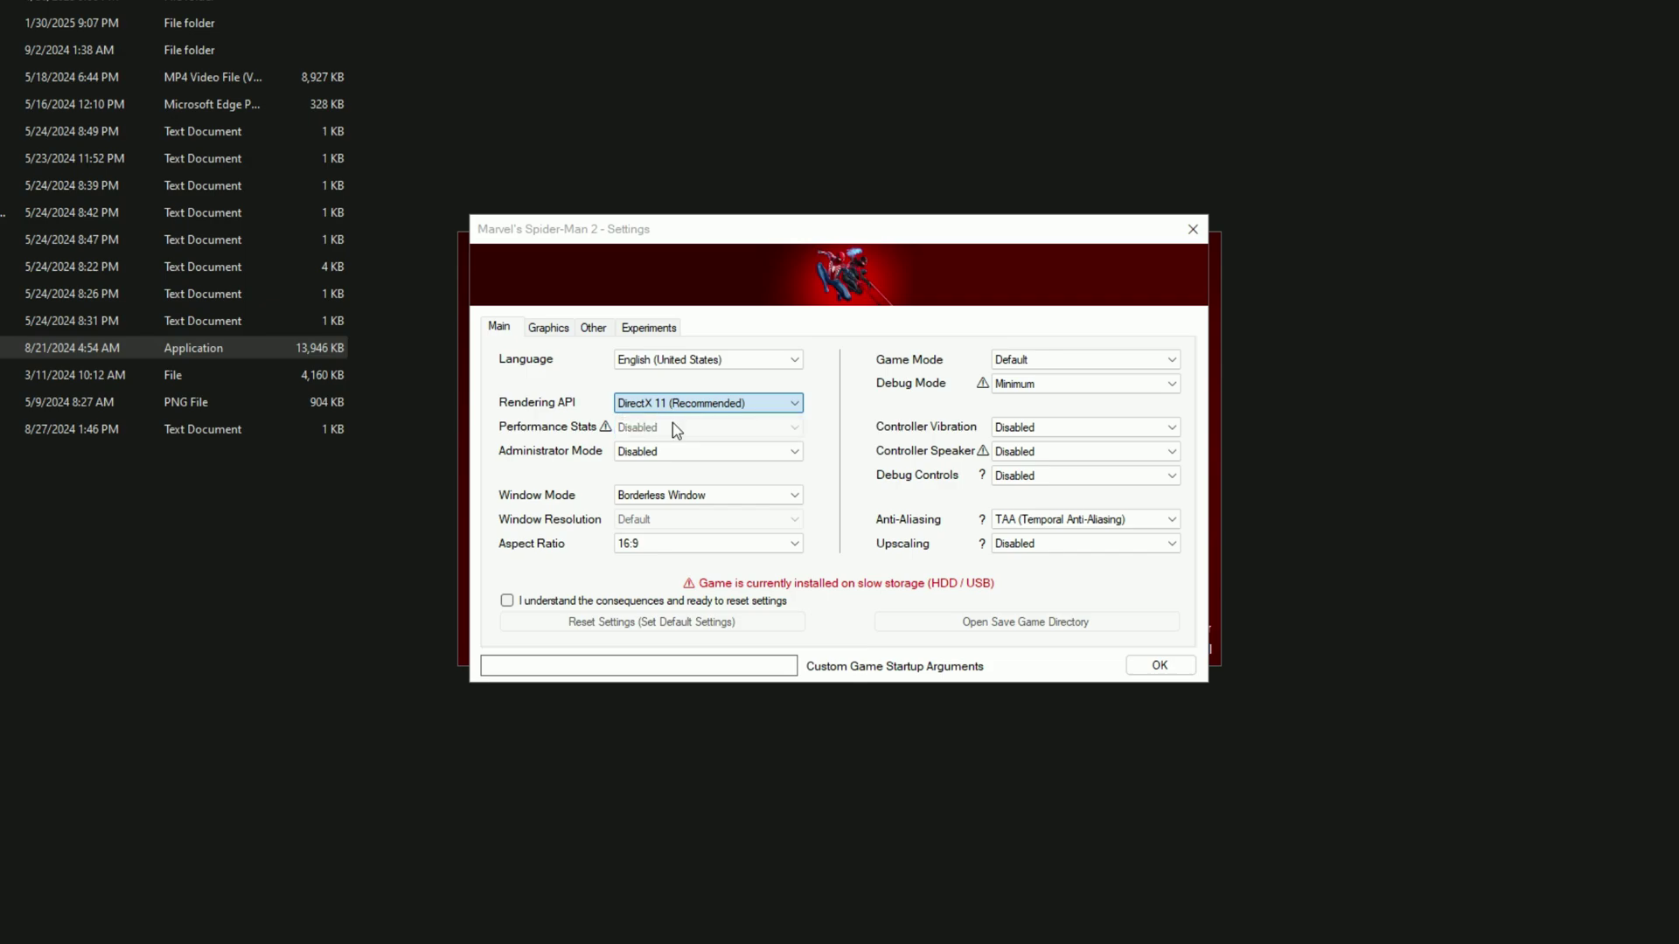
pyautogui.click(1020, 522)
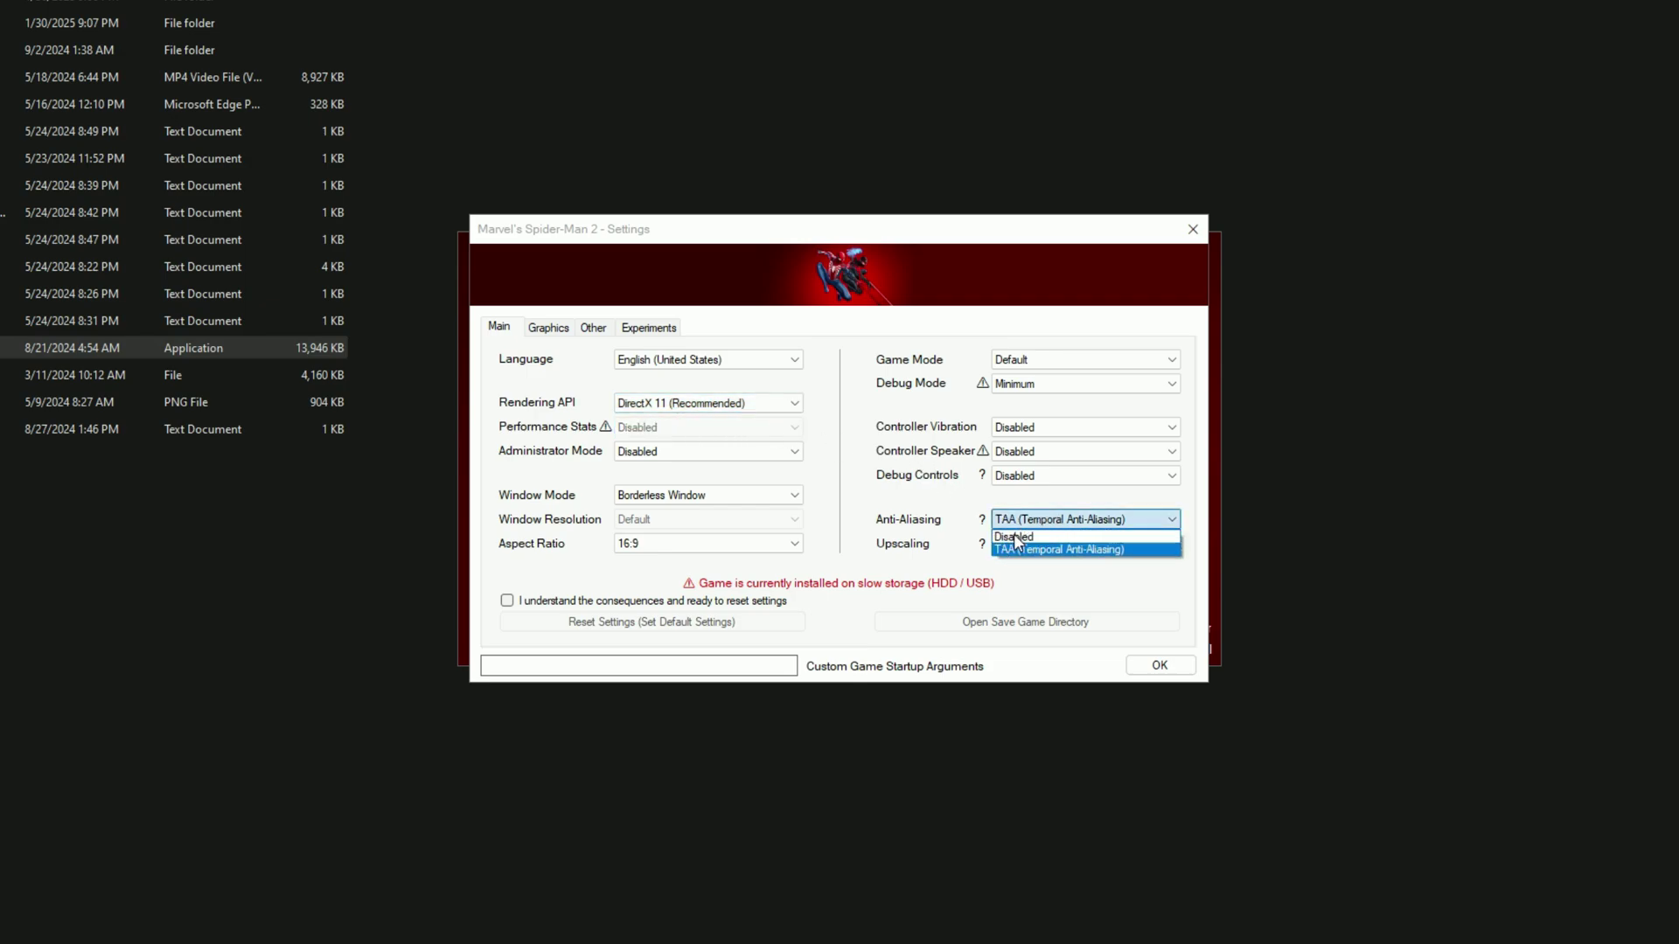
pyautogui.click(1014, 537)
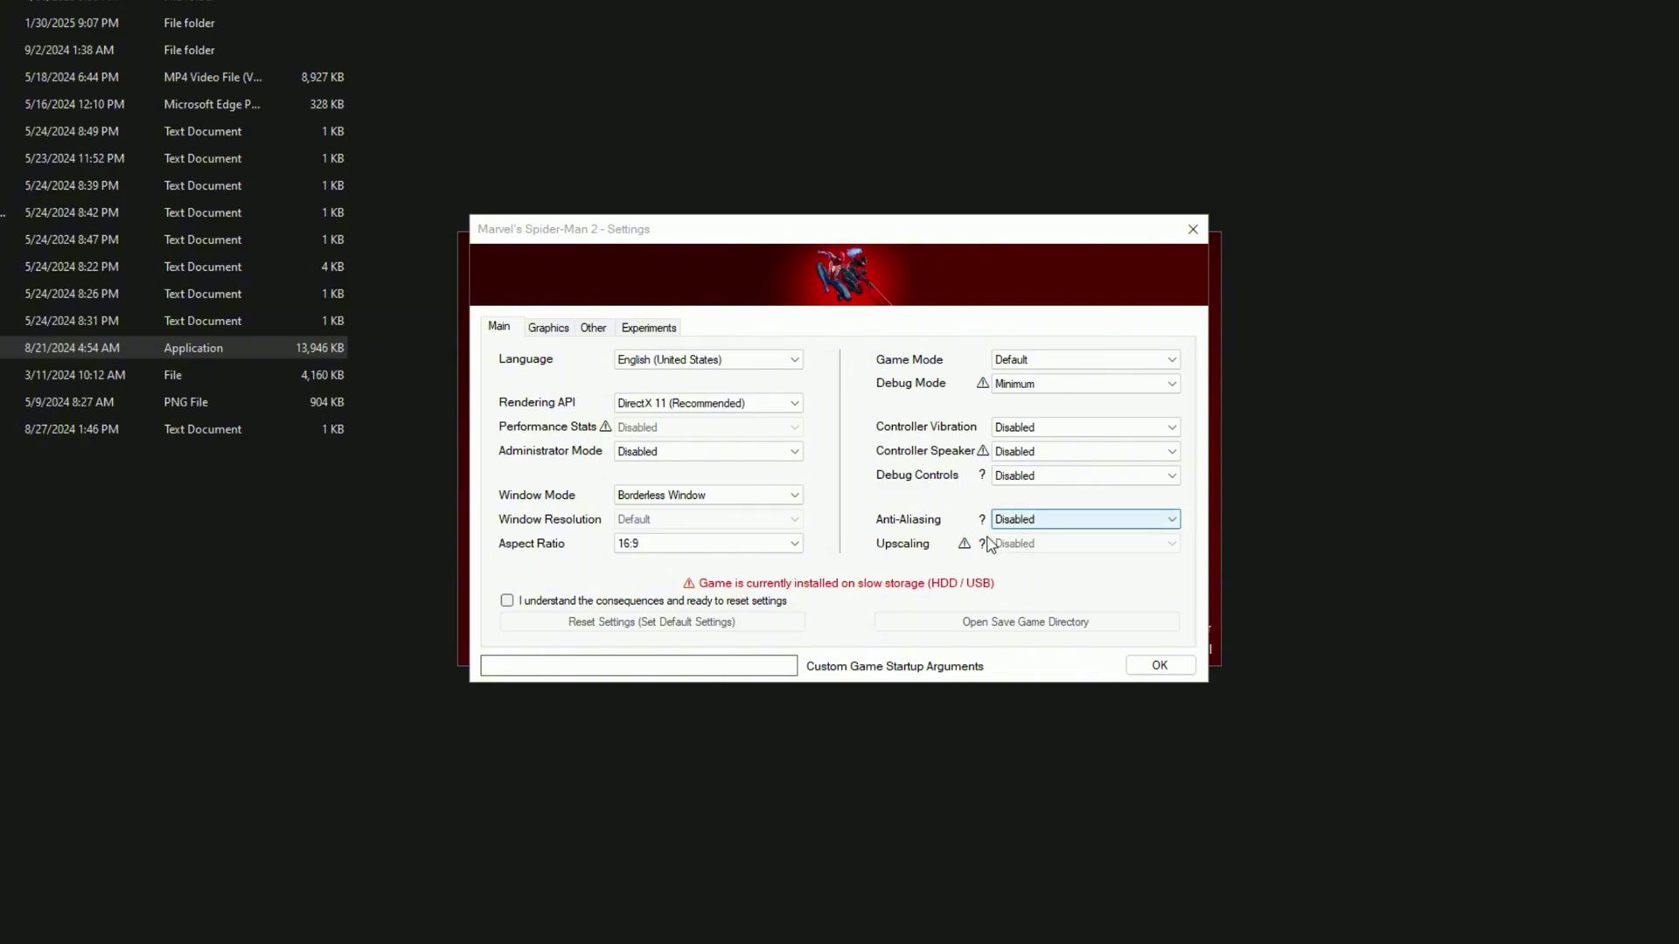
# Set the frame rate cap to 120 FPS in the graphics settings.
pyautogui.click(545, 331)
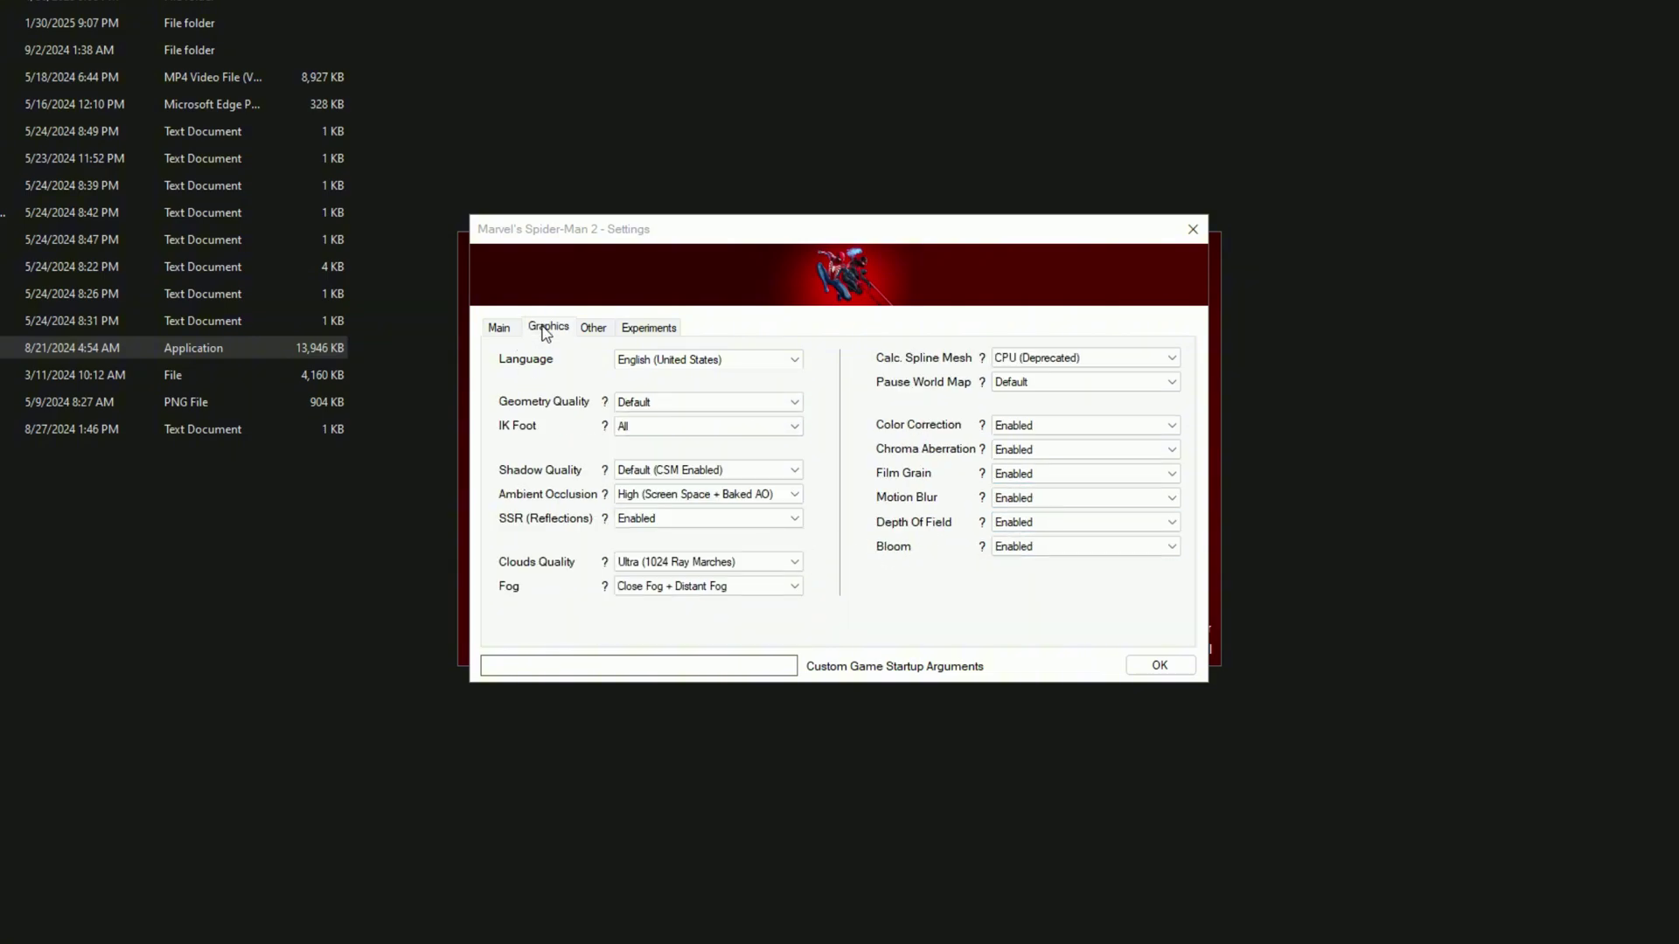
pyautogui.click(662, 357)
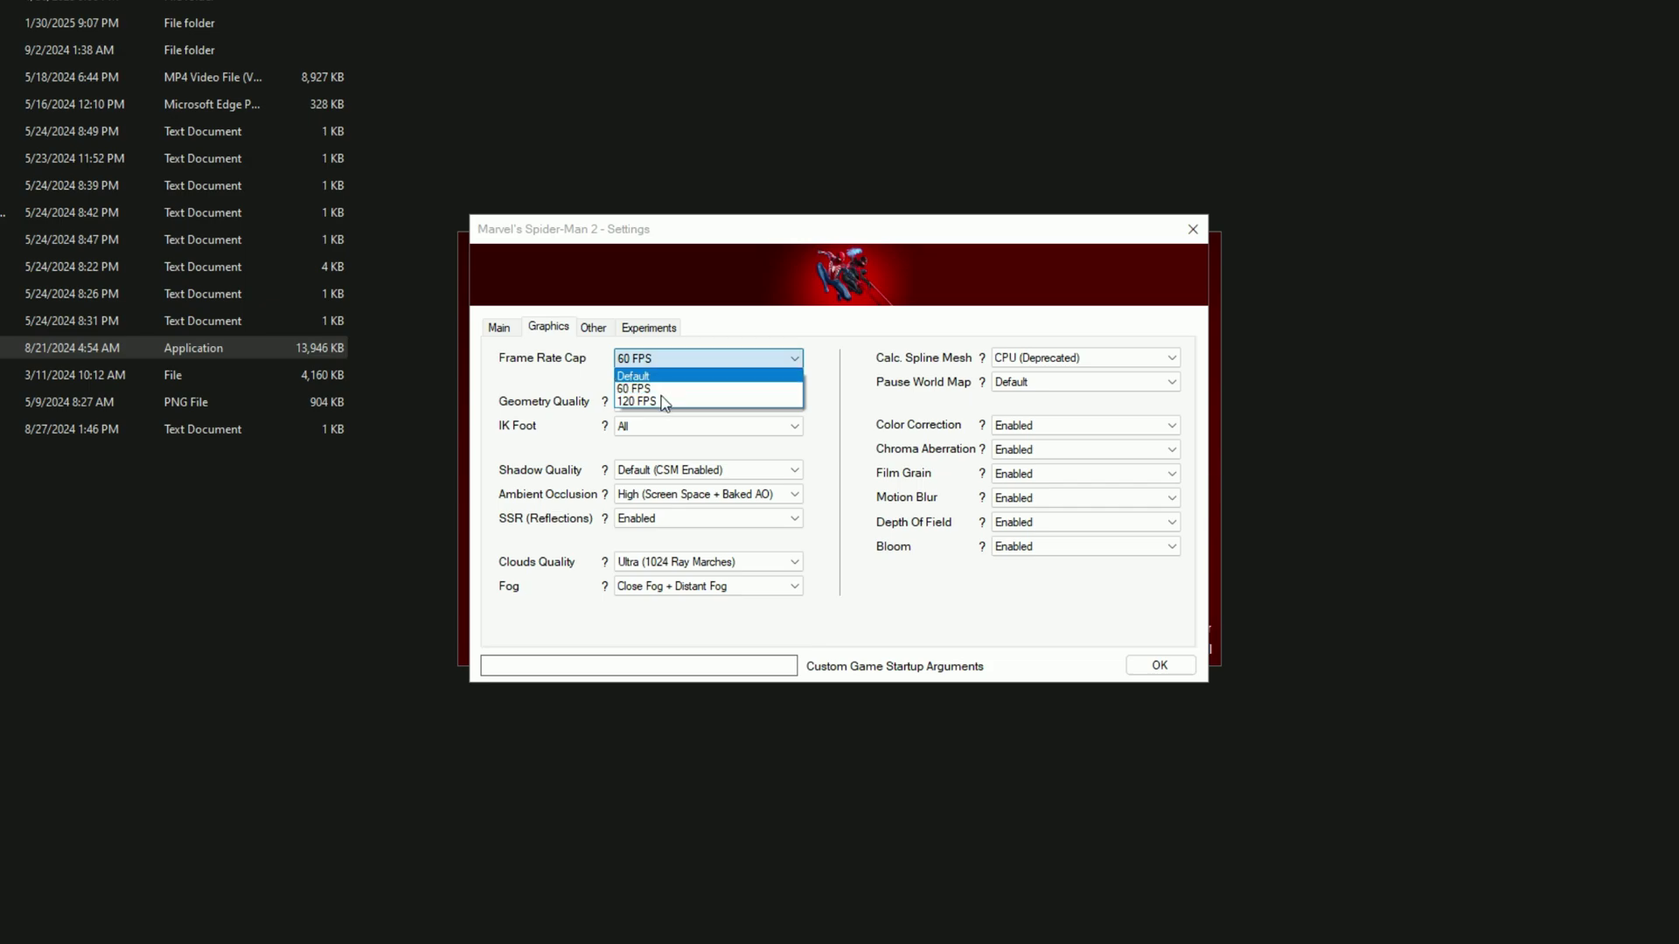
pyautogui.click(629, 402)
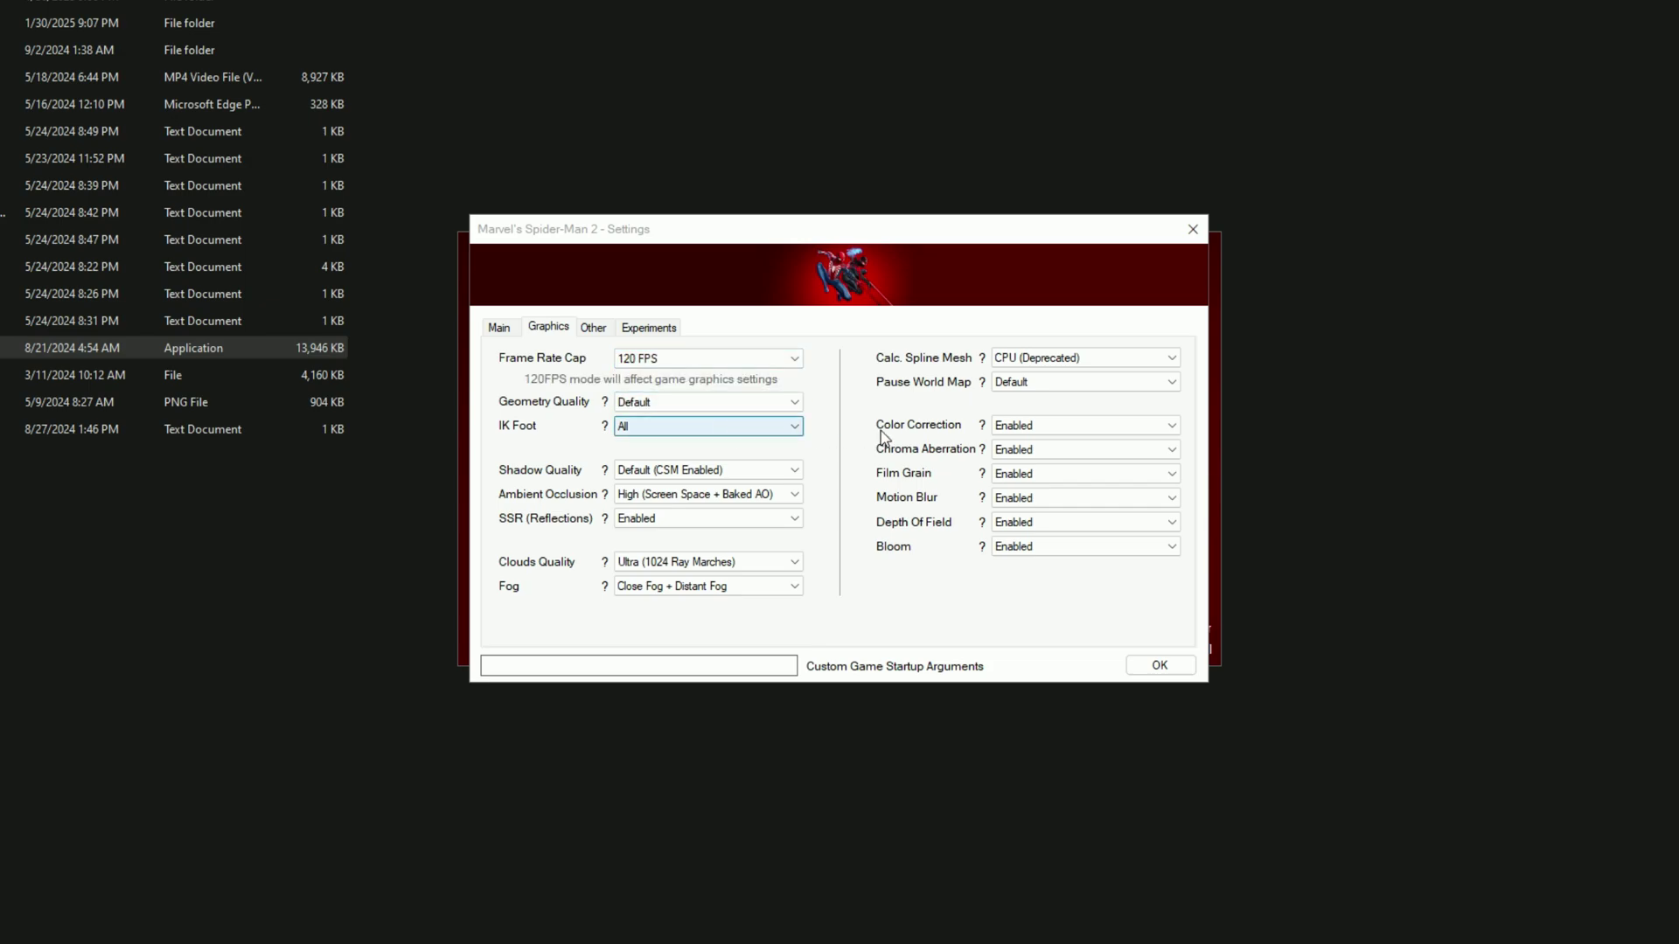
# Disable motion blur, film grain and chroma aberration in the graphics settings.
pyautogui.click(1015, 498)
pyautogui.click(1015, 516)
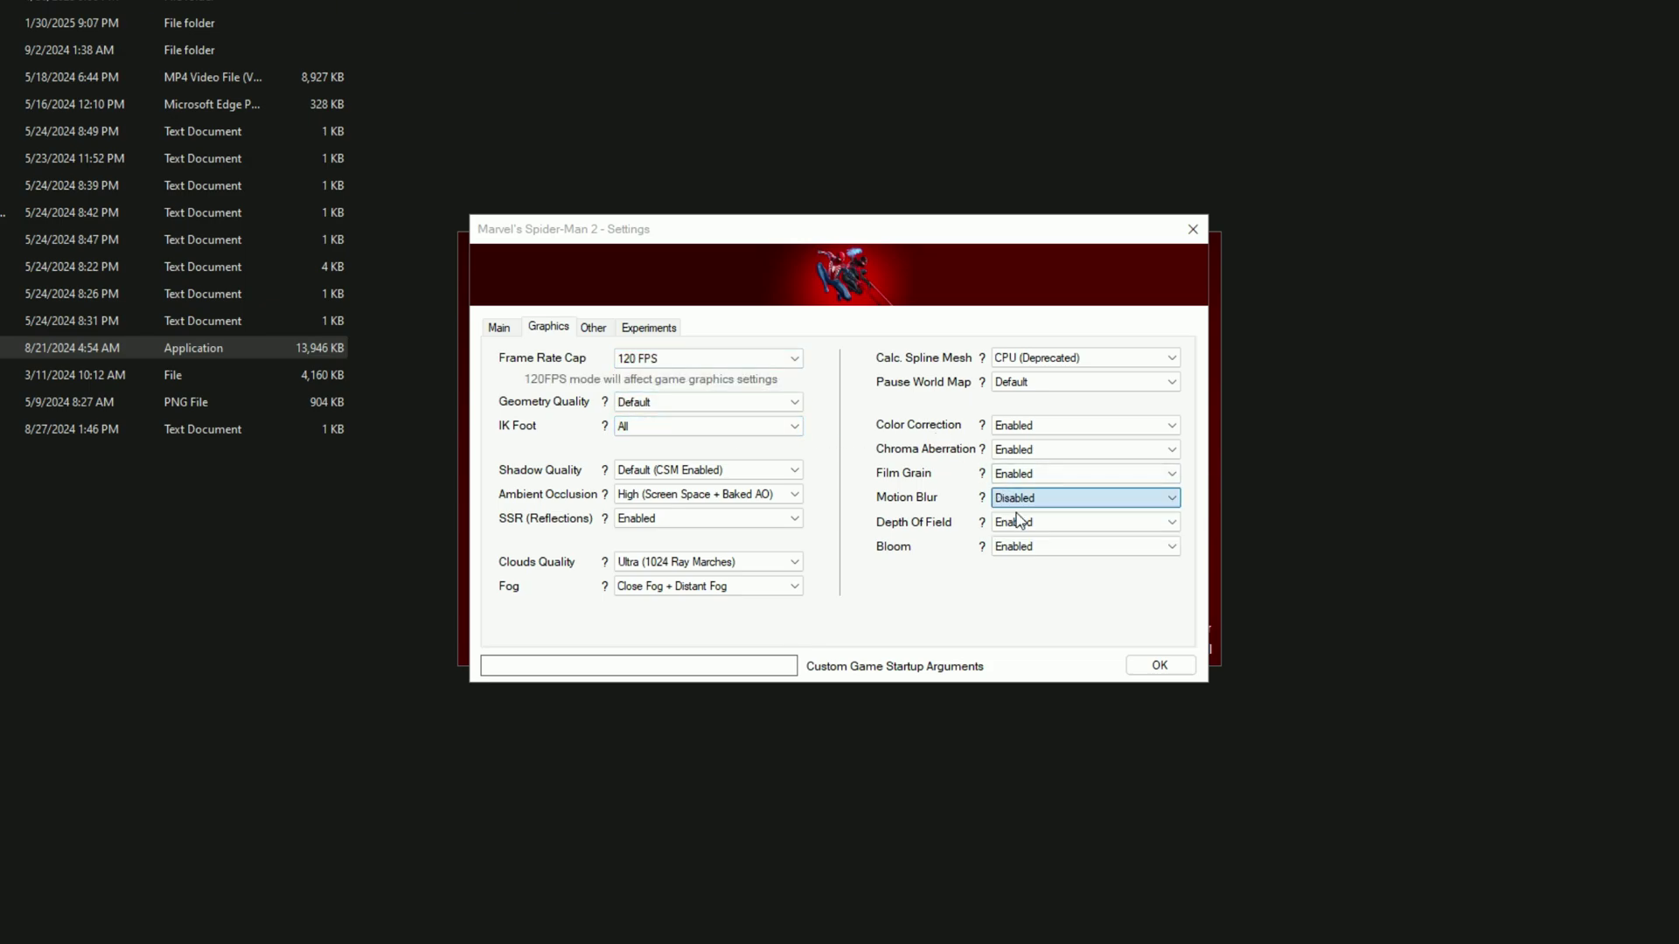
pyautogui.click(1023, 474)
pyautogui.click(1025, 493)
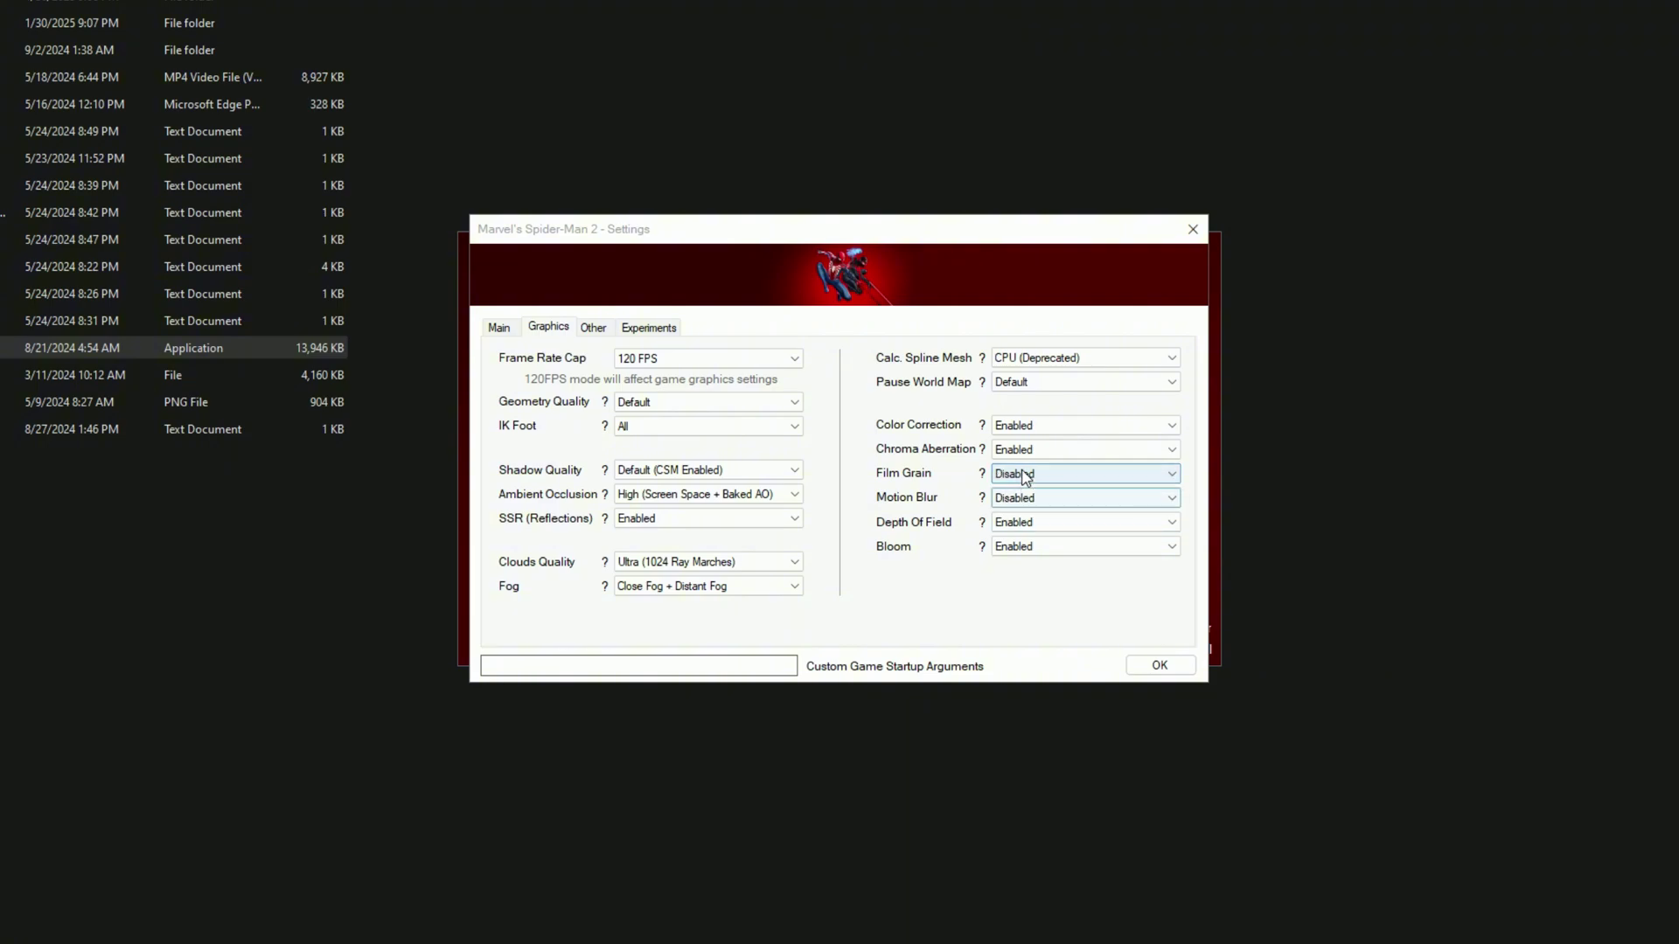
pyautogui.click(1023, 450)
pyautogui.click(1025, 470)
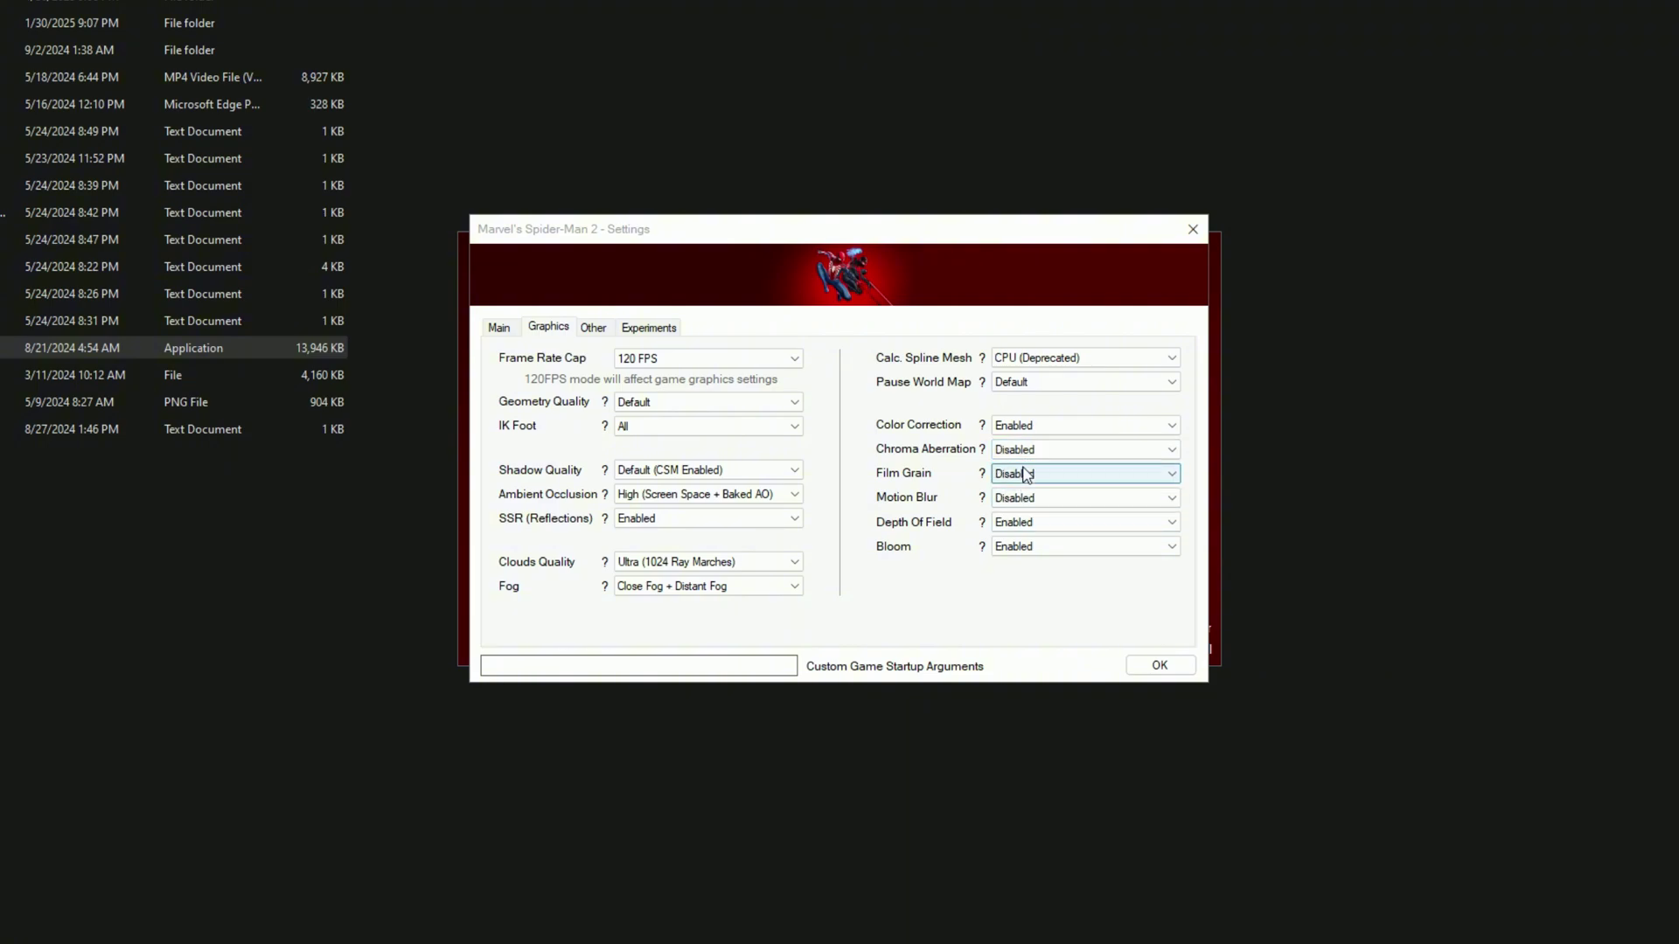
pyautogui.click(1025, 498)
pyautogui.click(1014, 516)
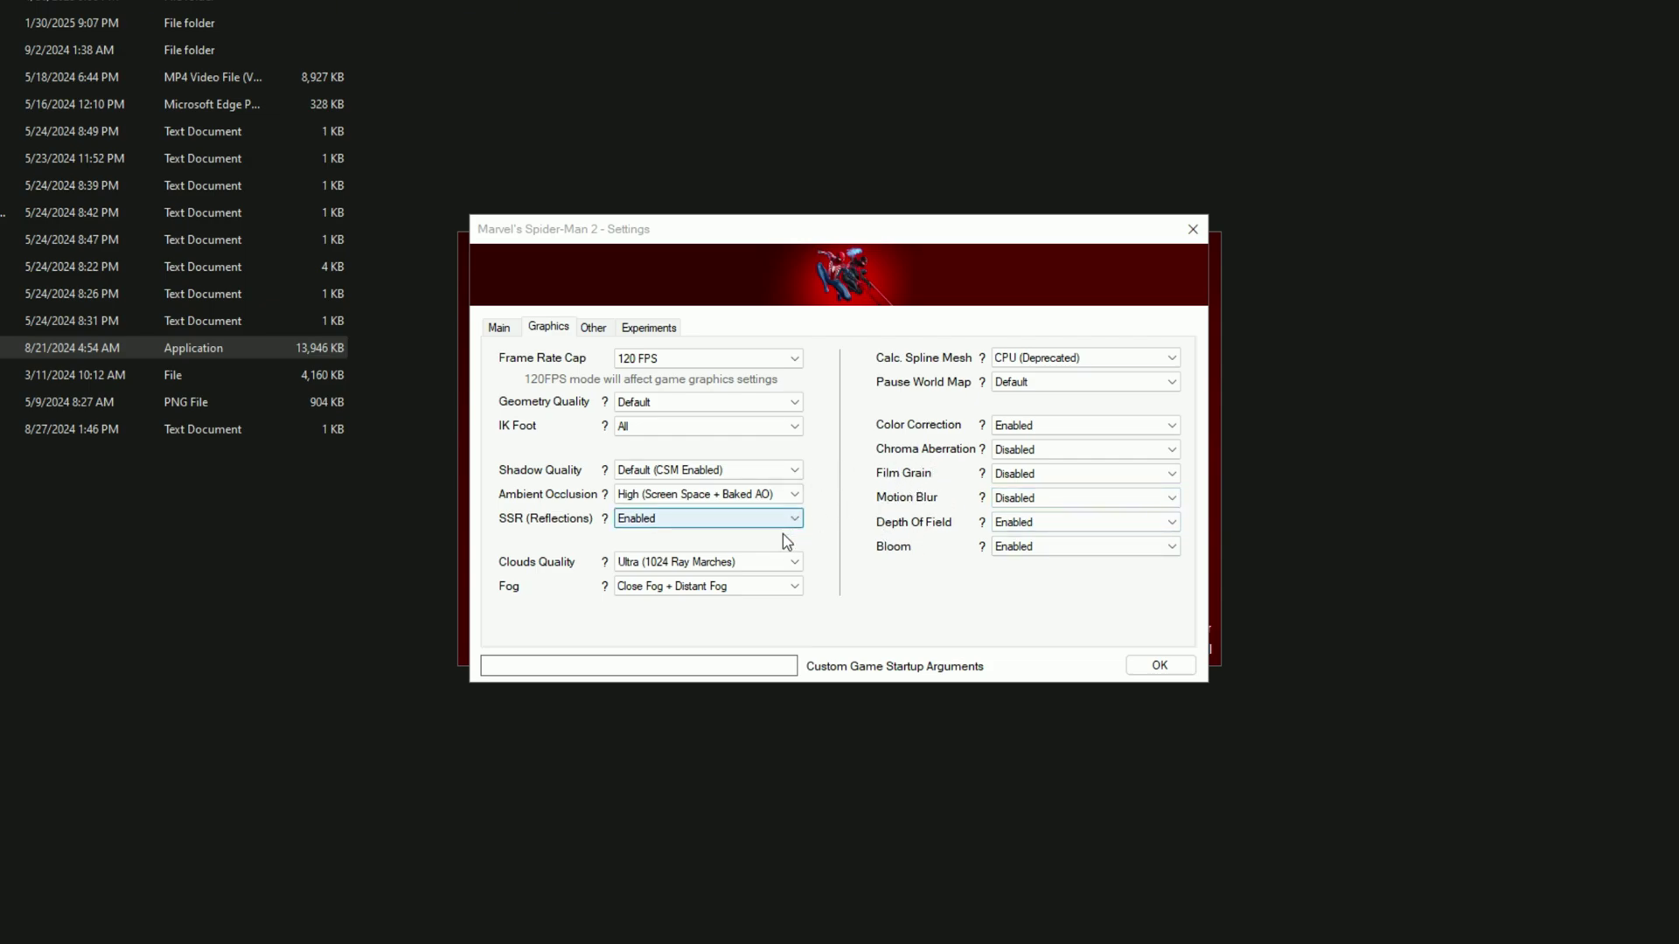
# Set Calc. Spline Mesh to GPU (Highly Recommended) and confirm the launcher settings.
pyautogui.click(1028, 359)
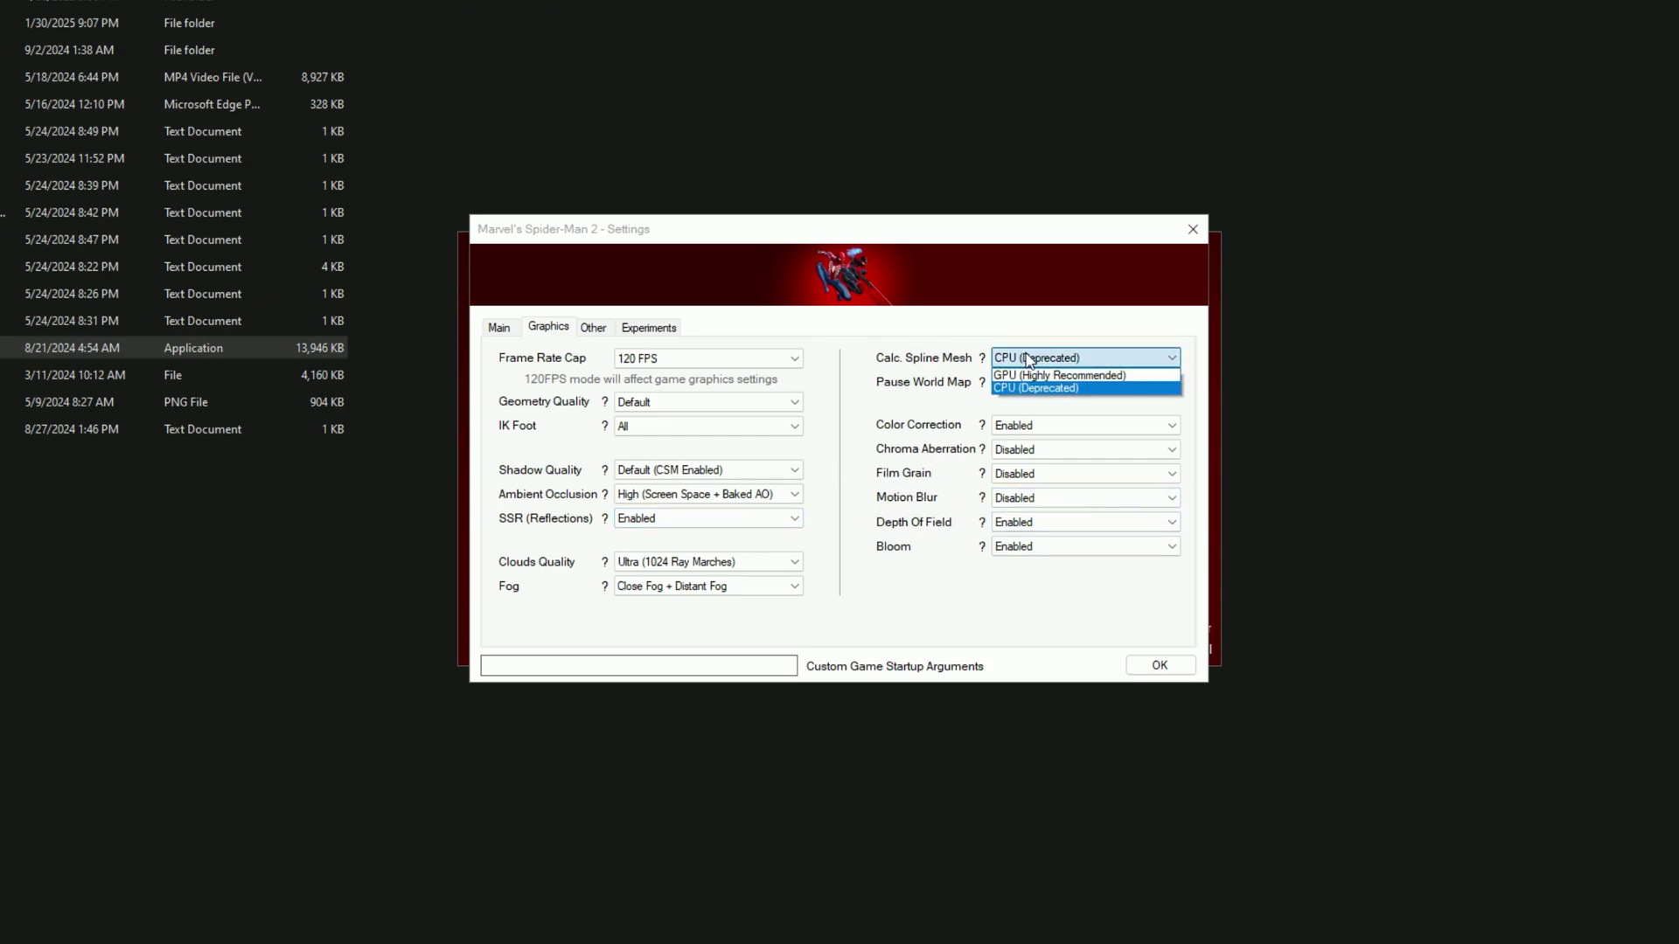
pyautogui.click(1052, 375)
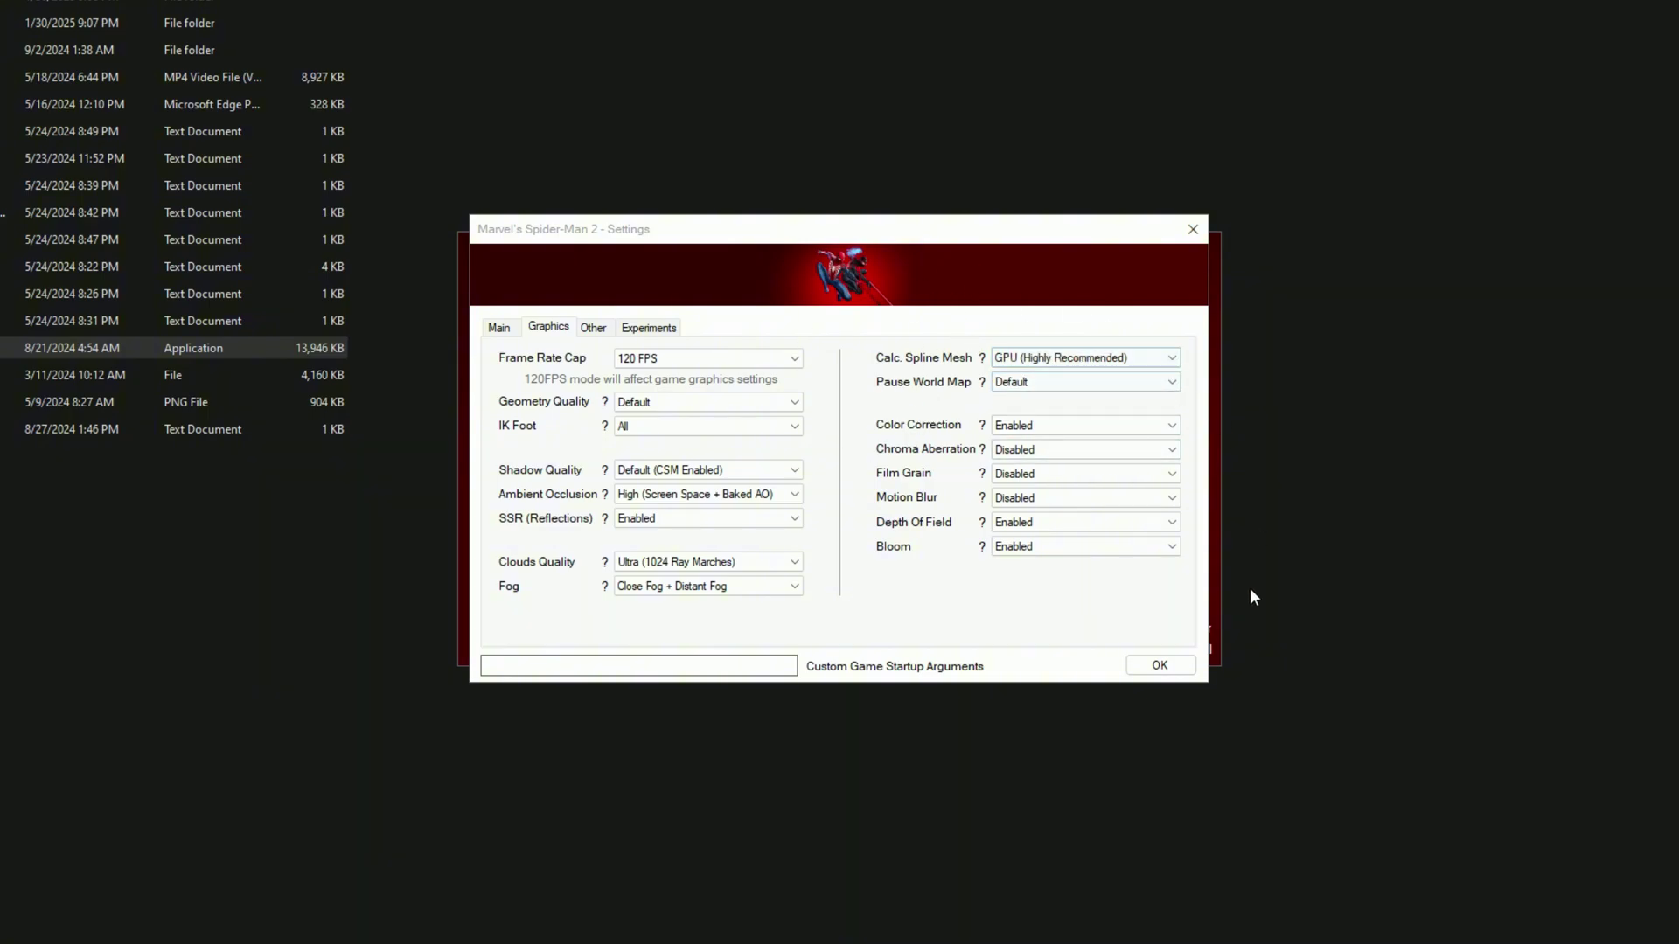
pyautogui.click(1156, 667)
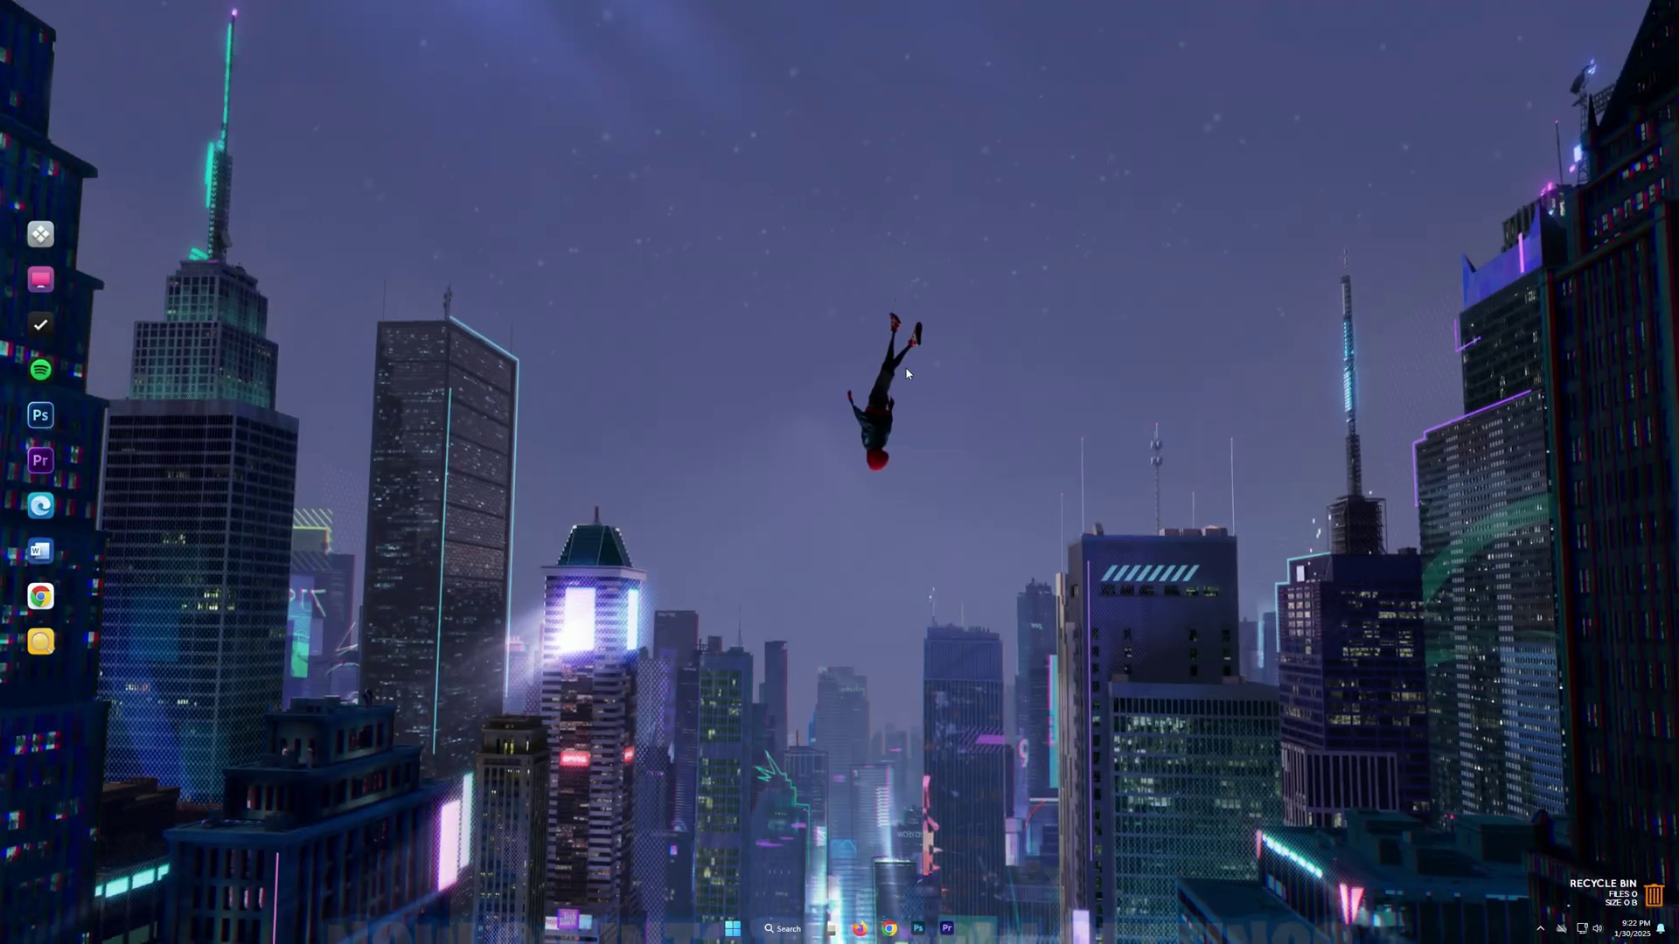
# Open Windows Settings from the desktop and go to the Game Mode page under Gaming.
pyautogui.rightClick(909, 372)
pyautogui.moveTo(1005, 454)
pyautogui.click(973, 480)
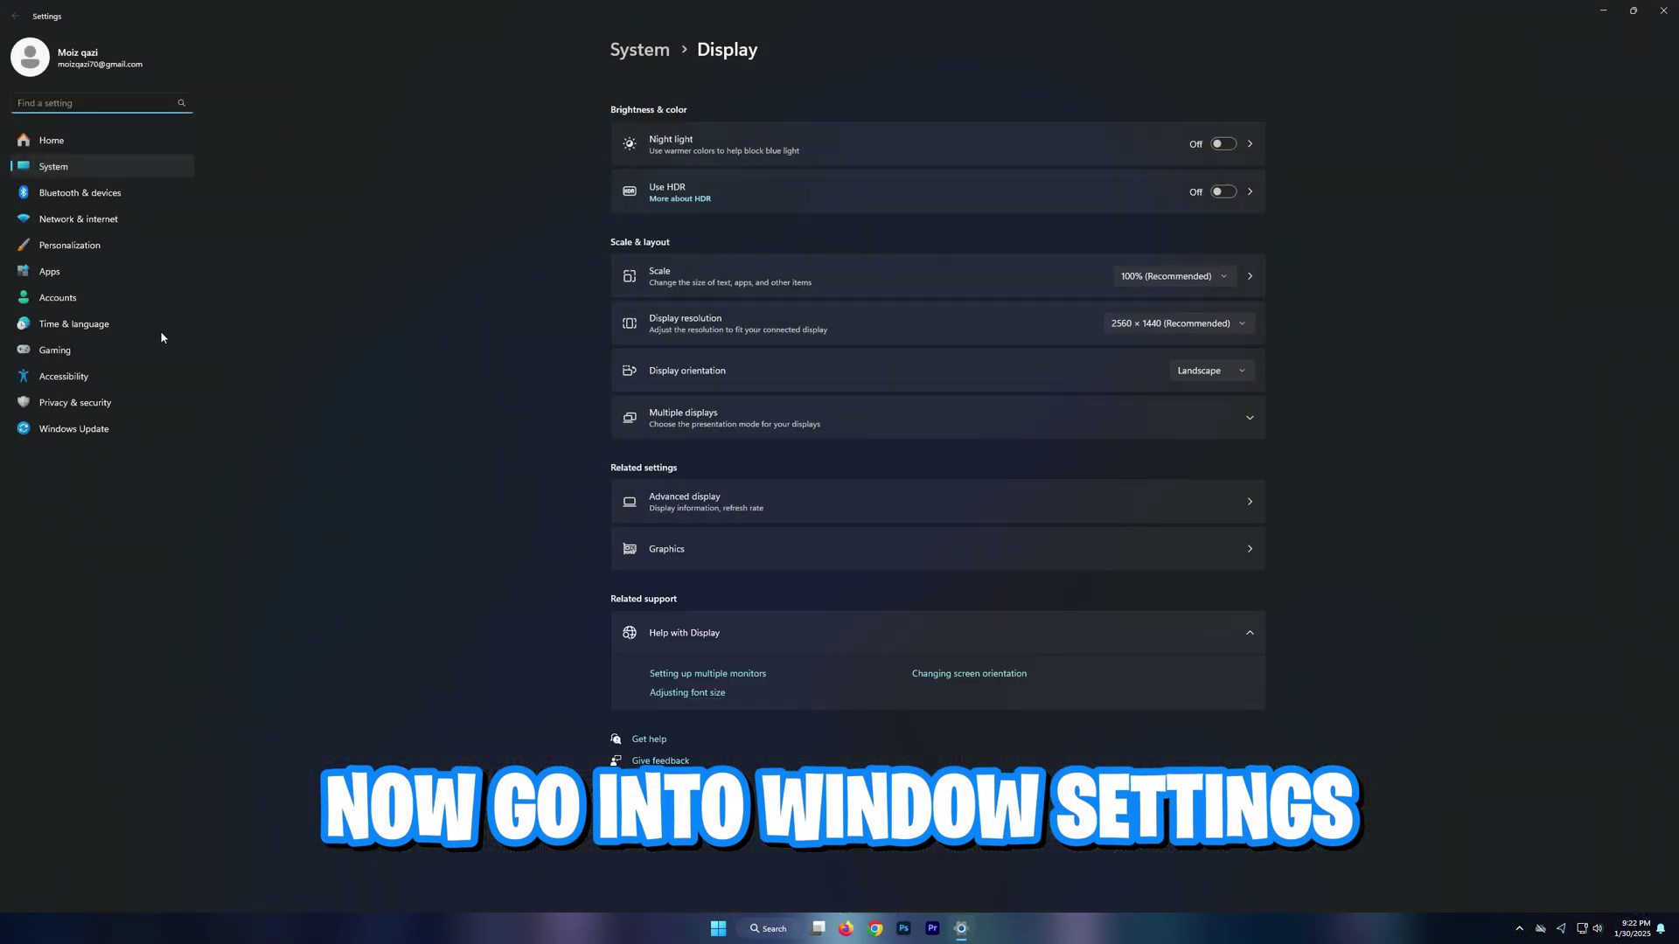
pyautogui.click(103, 351)
pyautogui.click(759, 201)
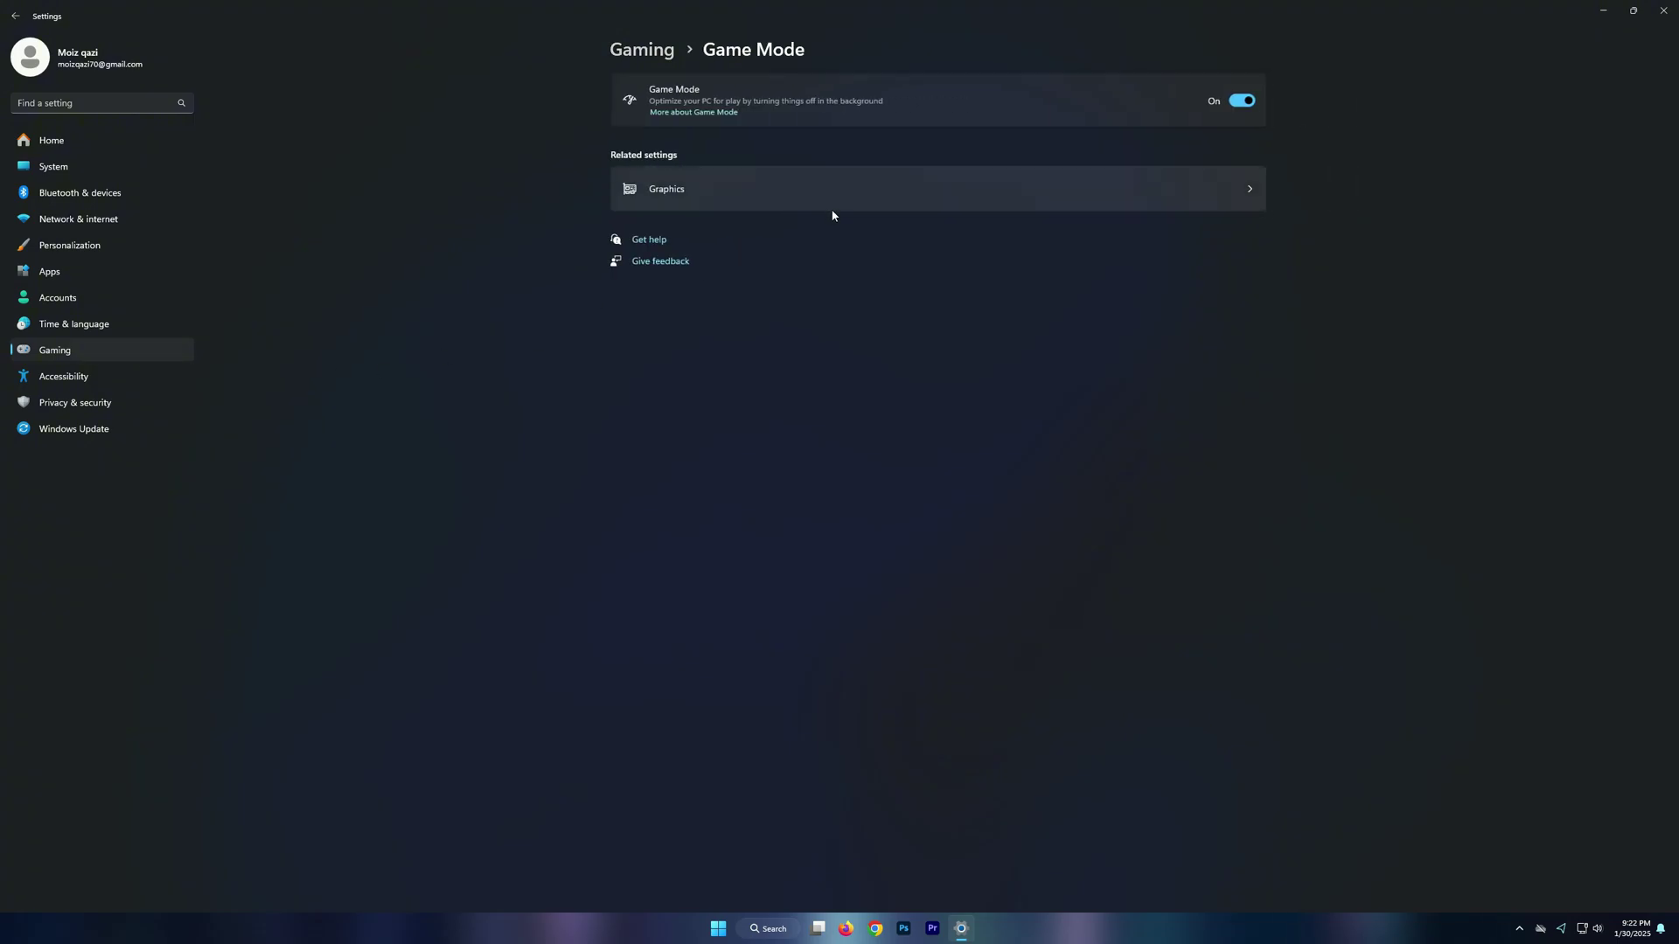
# Add SM2Launcher from D:\Games\Marvel SpiderMan 2 to the apps with custom graphics options.
pyautogui.click(918, 197)
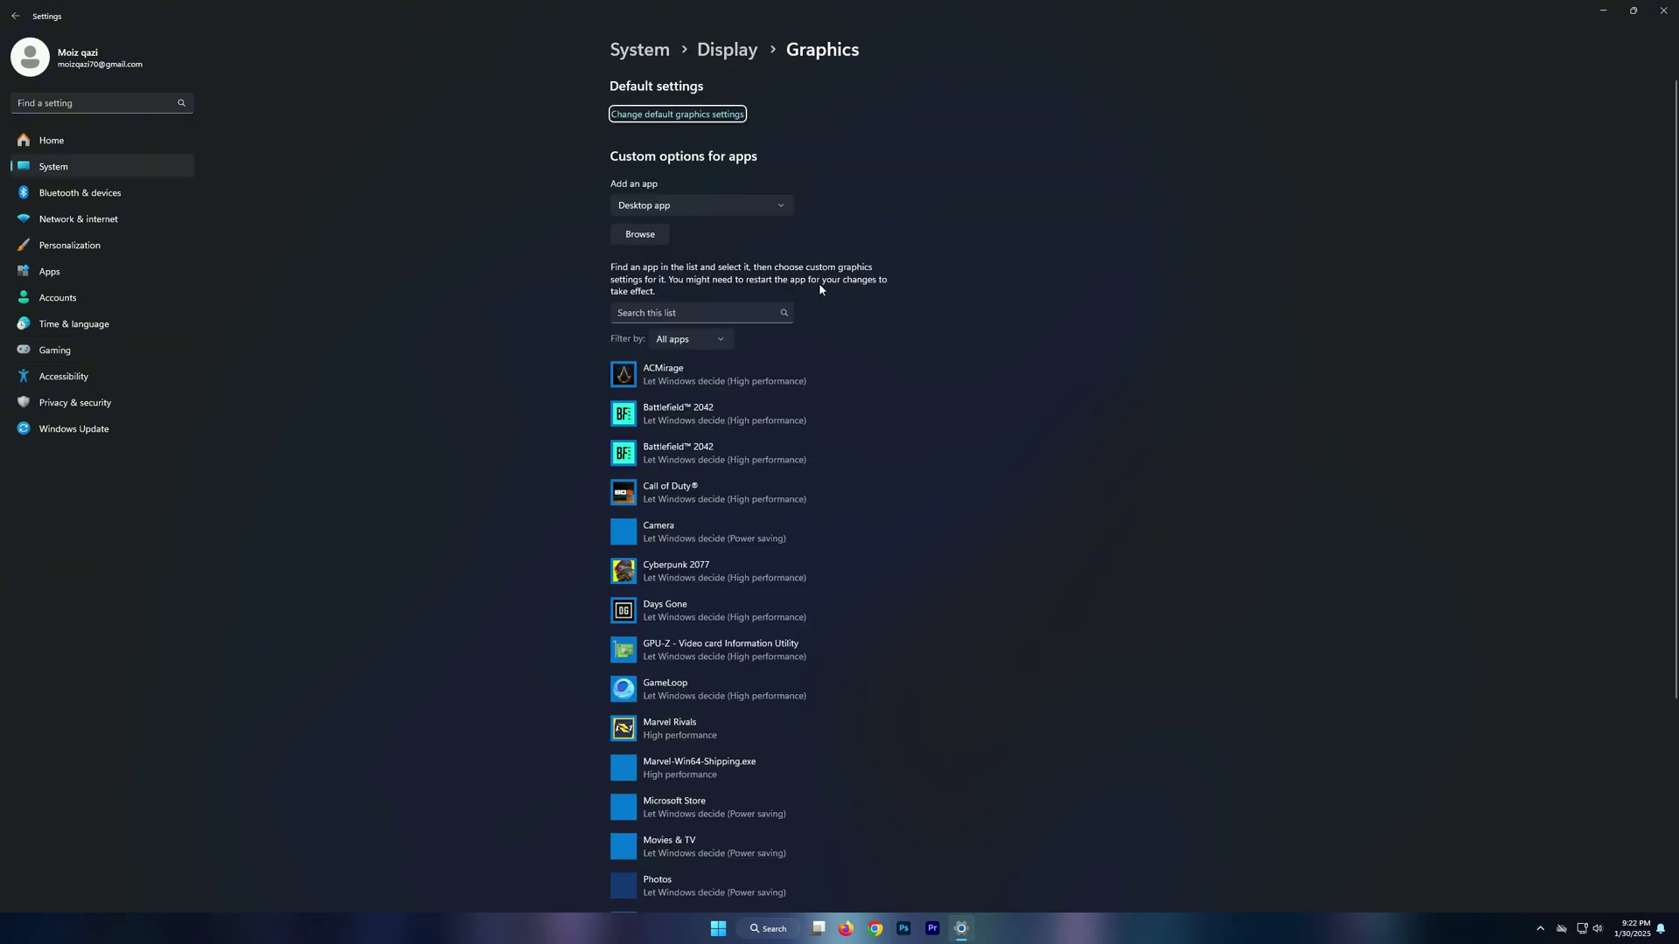
pyautogui.click(640, 234)
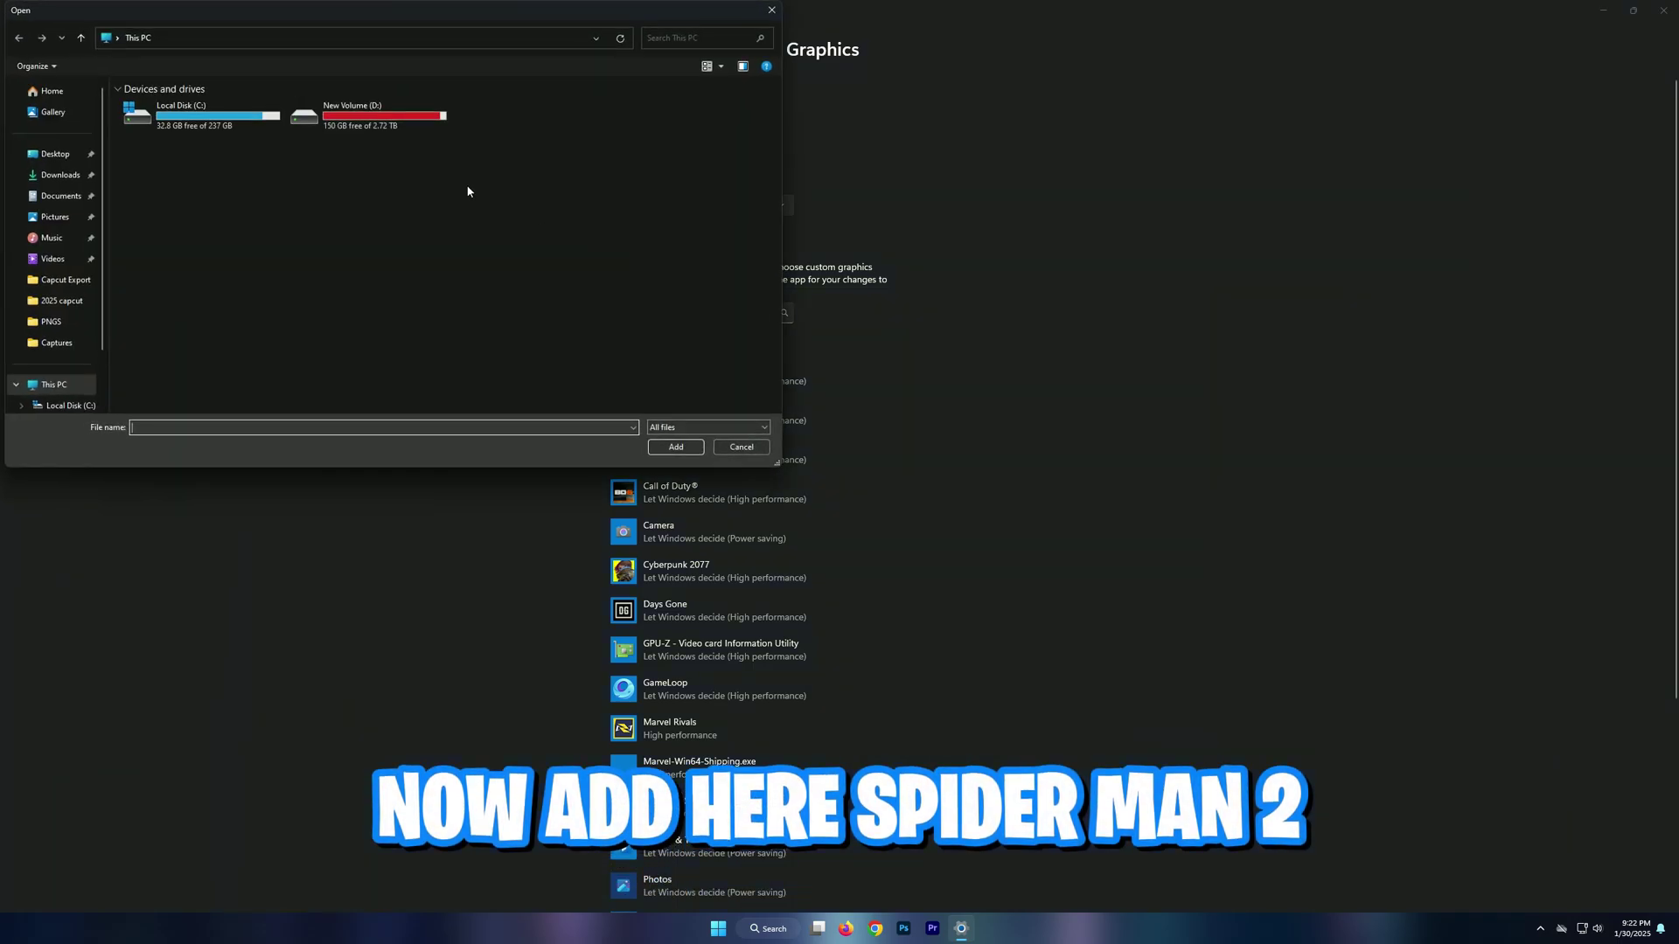
pyautogui.doubleClick(373, 128)
pyautogui.doubleClick(151, 105)
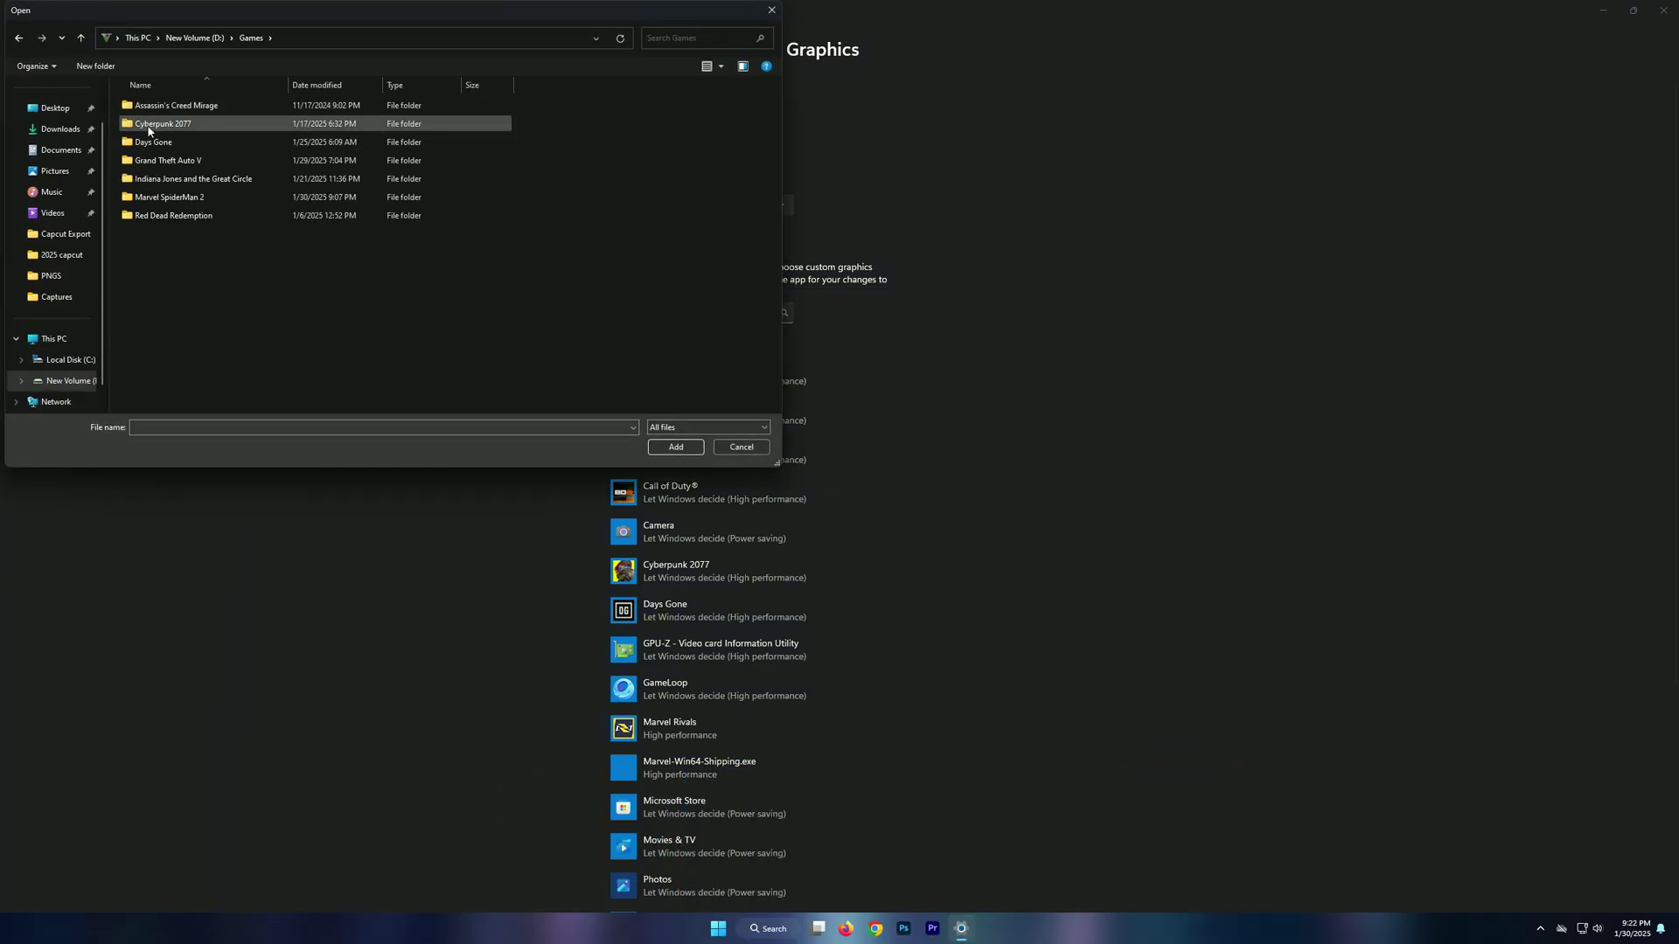
pyautogui.doubleClick(166, 197)
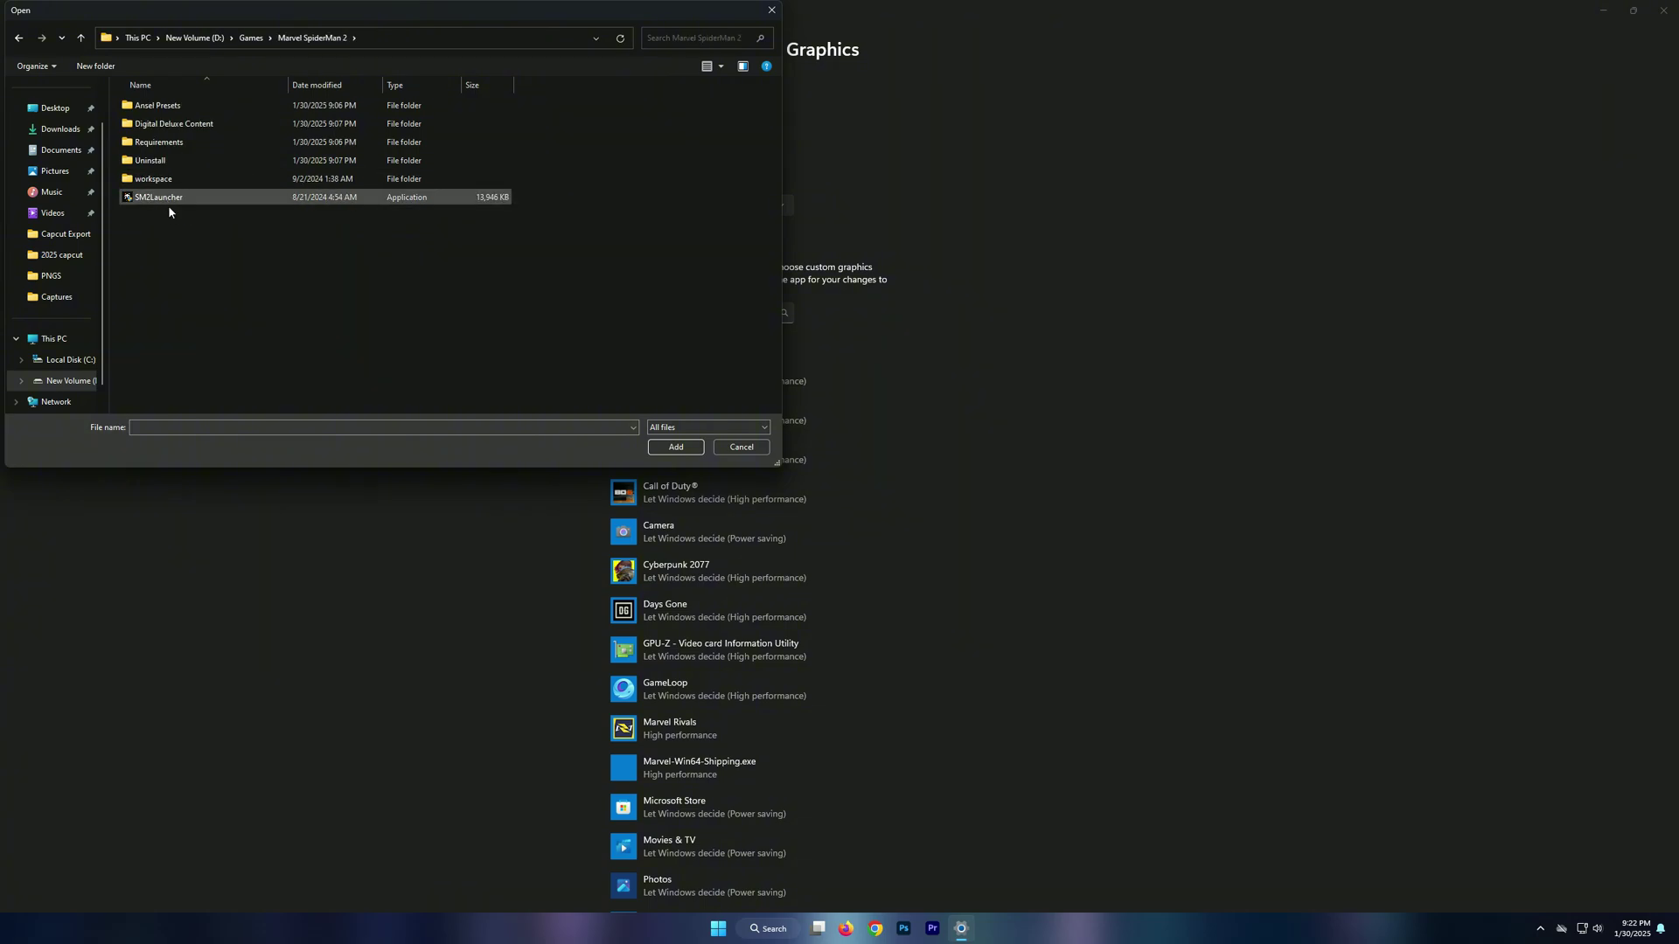
pyautogui.click(137, 197)
pyautogui.click(690, 451)
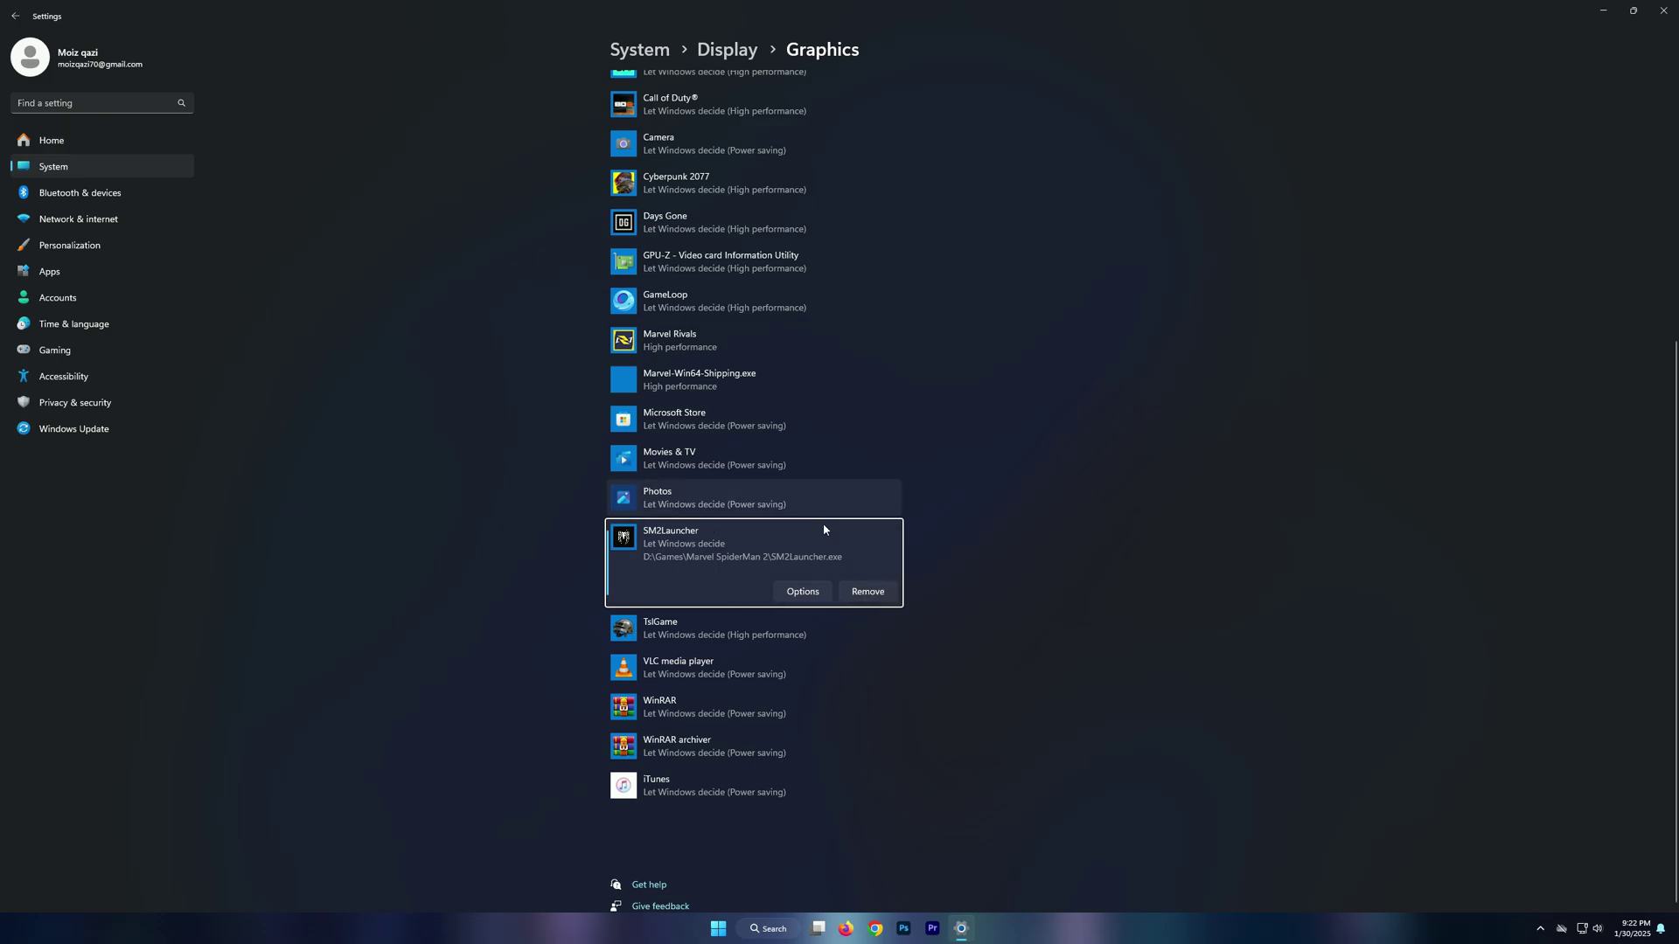
# Save SM2Launcher's graphics preference as High performance and open the default graphics settings with the windowed games optimizations.
pyautogui.click(794, 593)
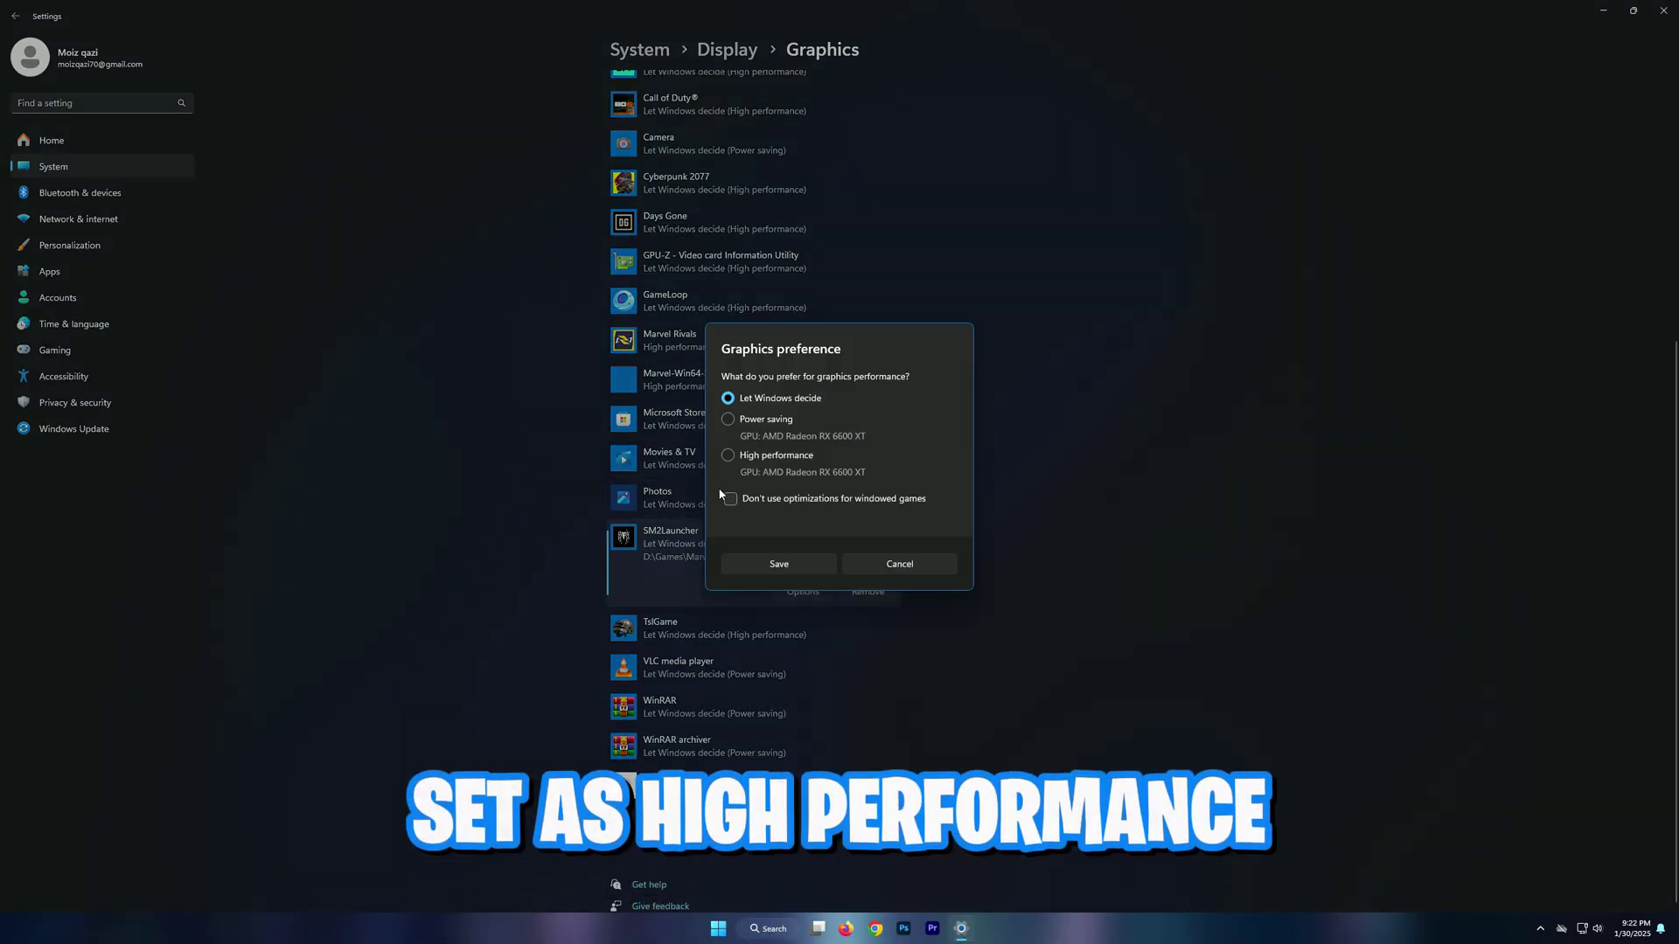
pyautogui.click(731, 455)
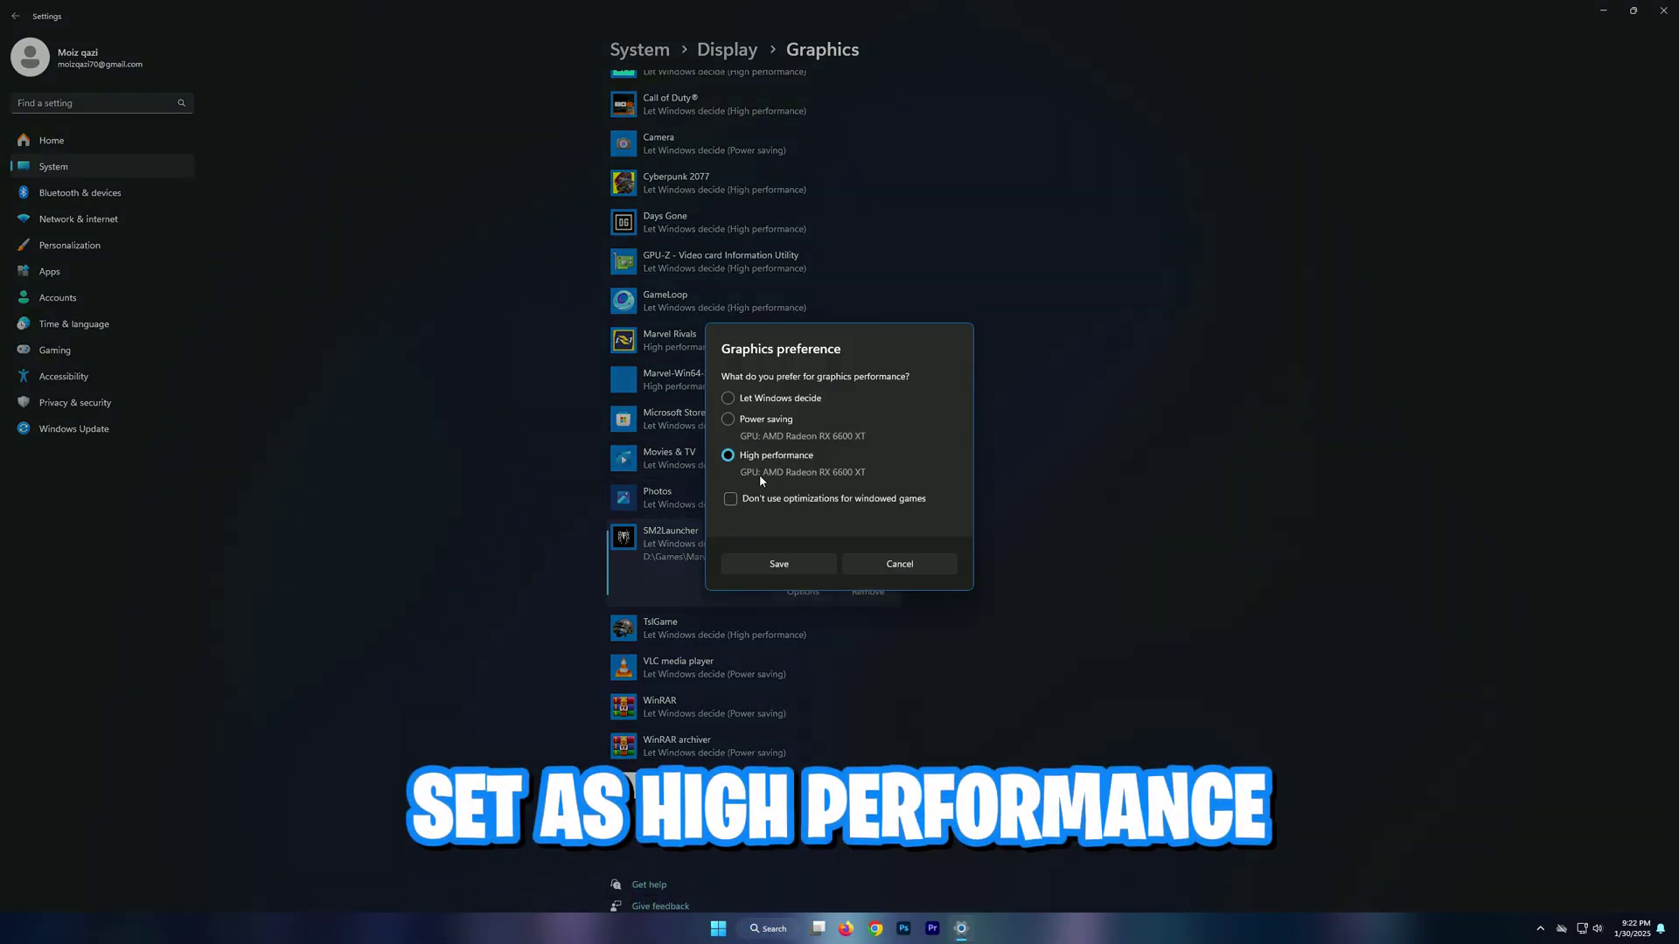
pyautogui.click(781, 563)
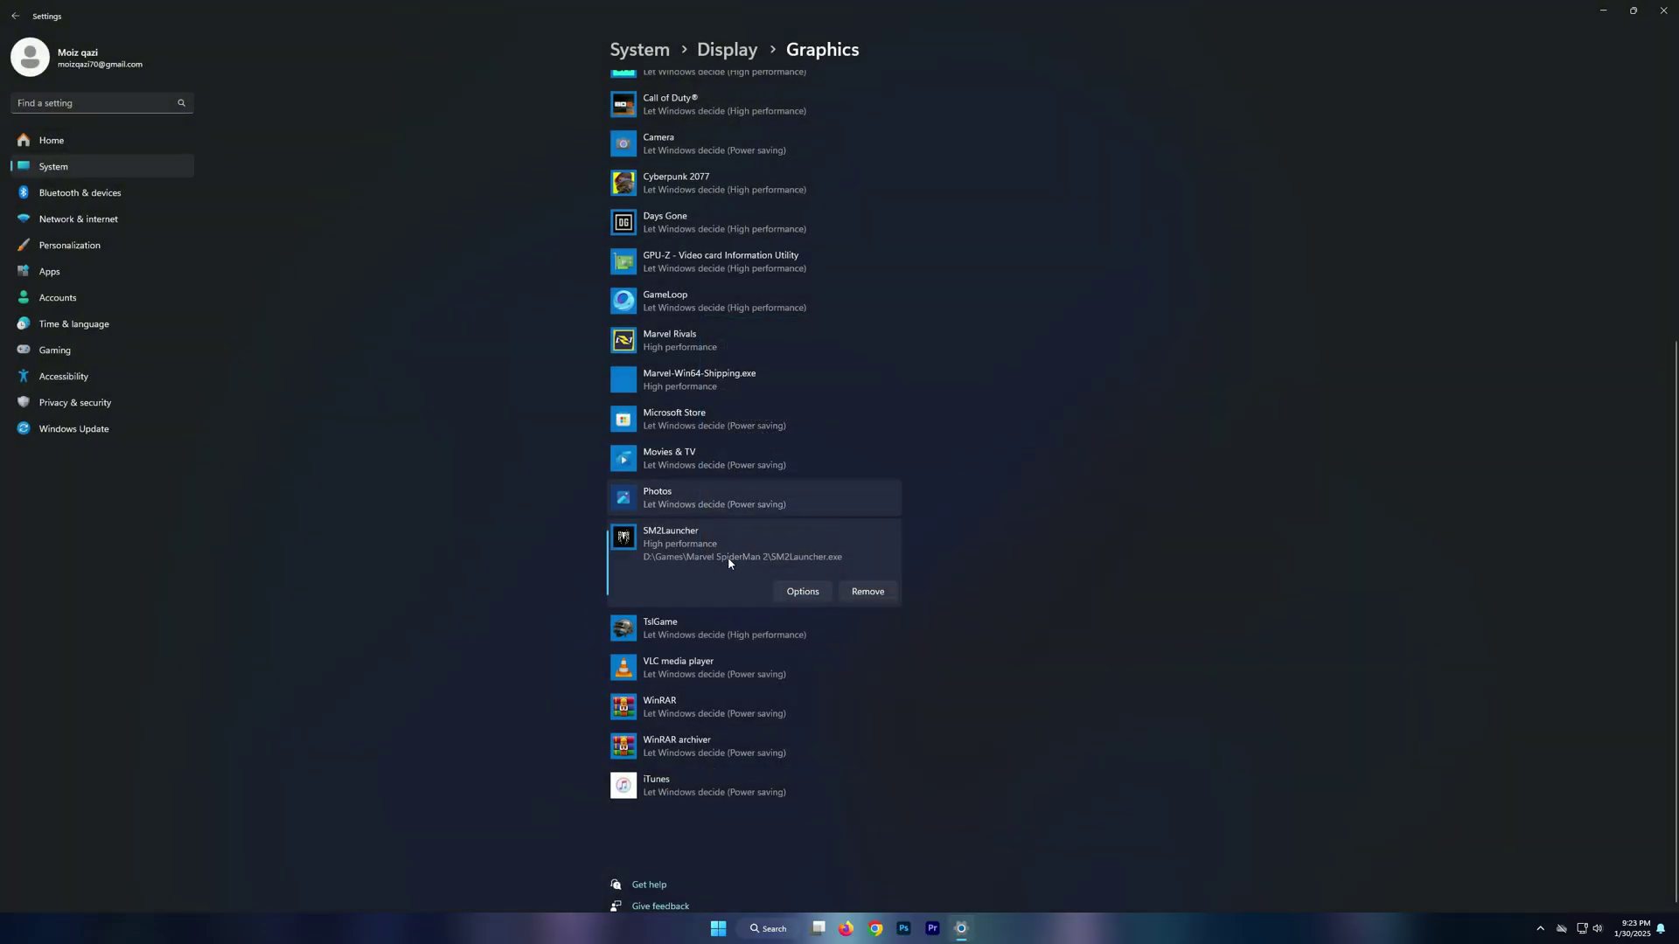
pyautogui.scroll(5, 728, 563)
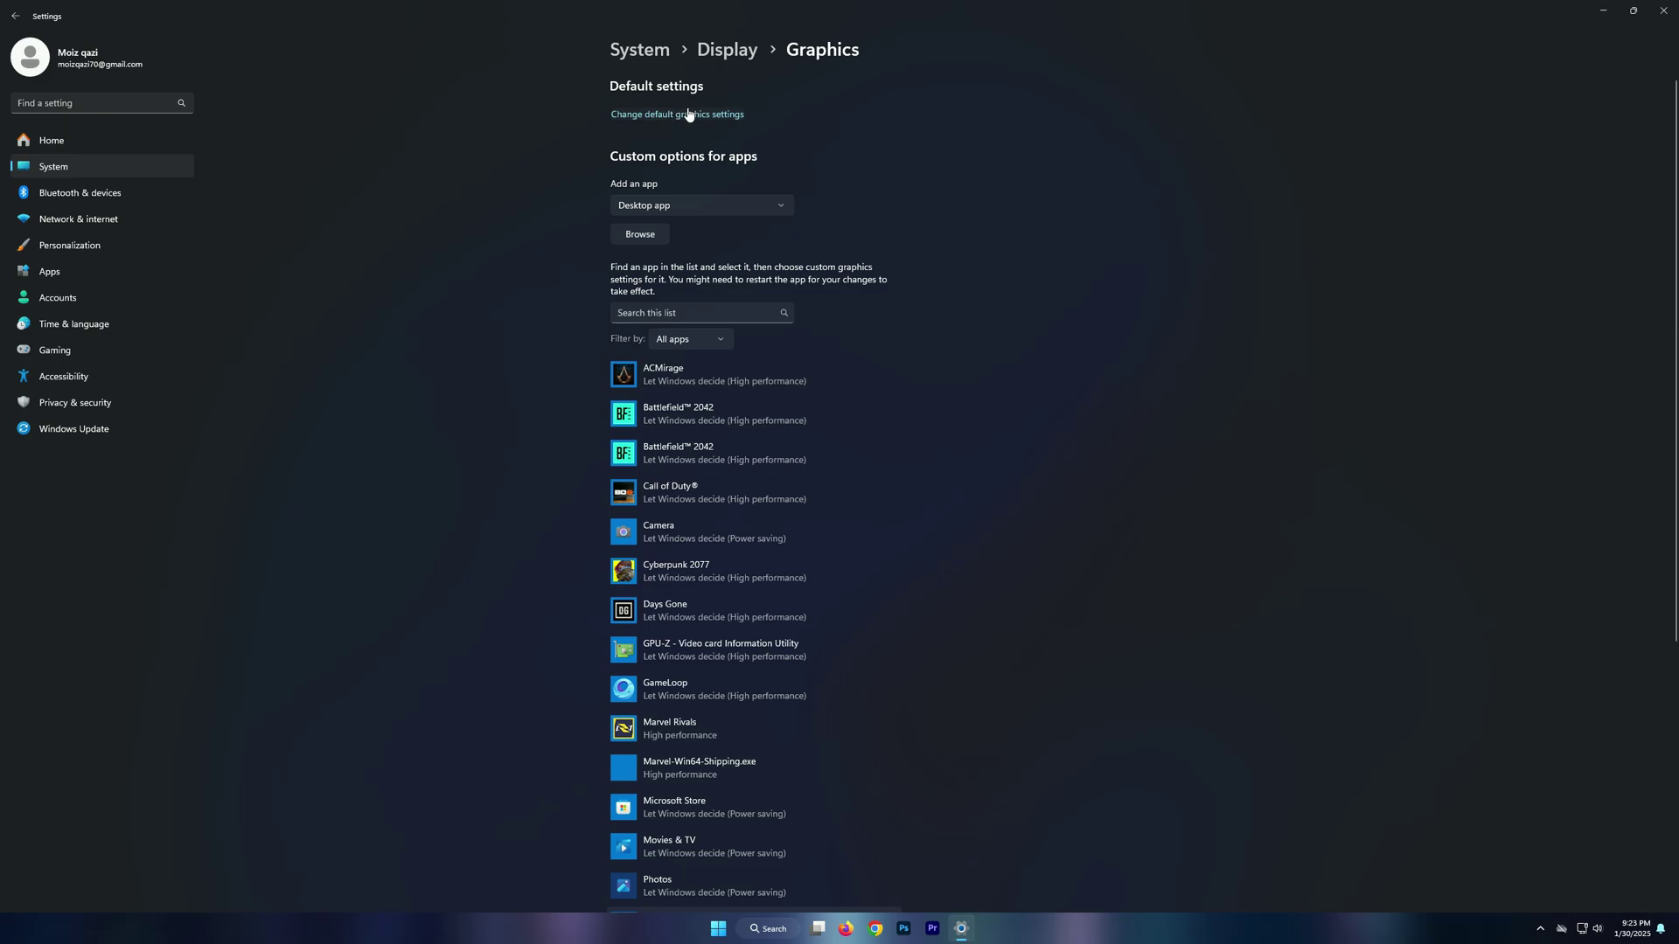
pyautogui.click(685, 115)
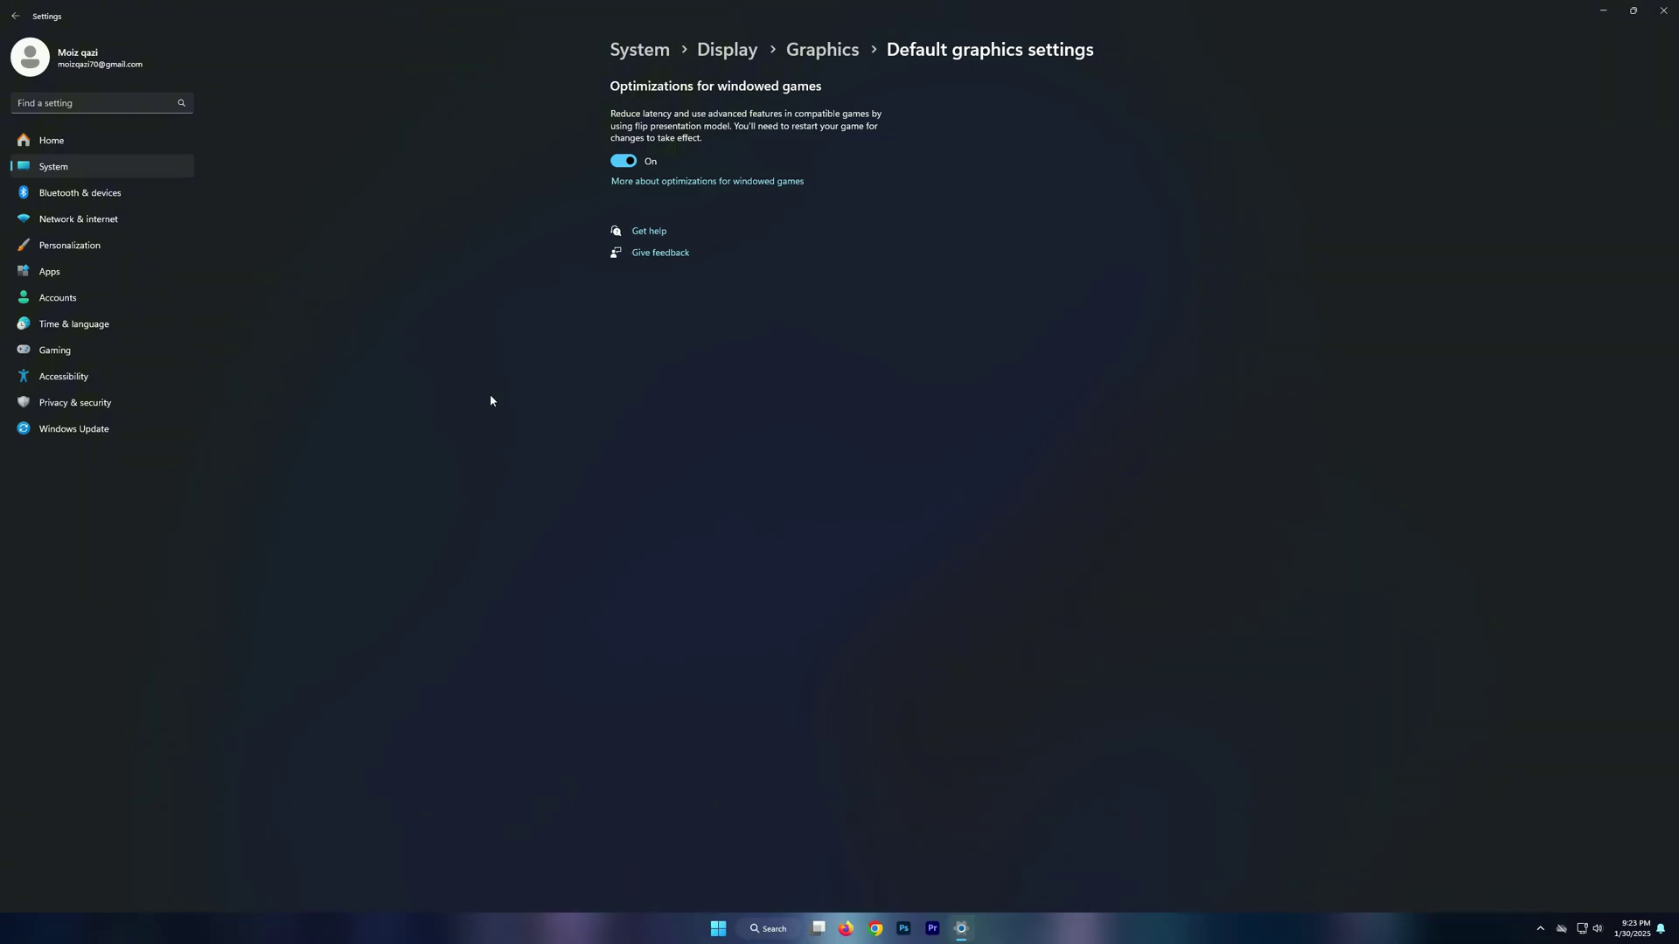
# Retry all the failed updates in Windows Update.
pyautogui.click(44, 430)
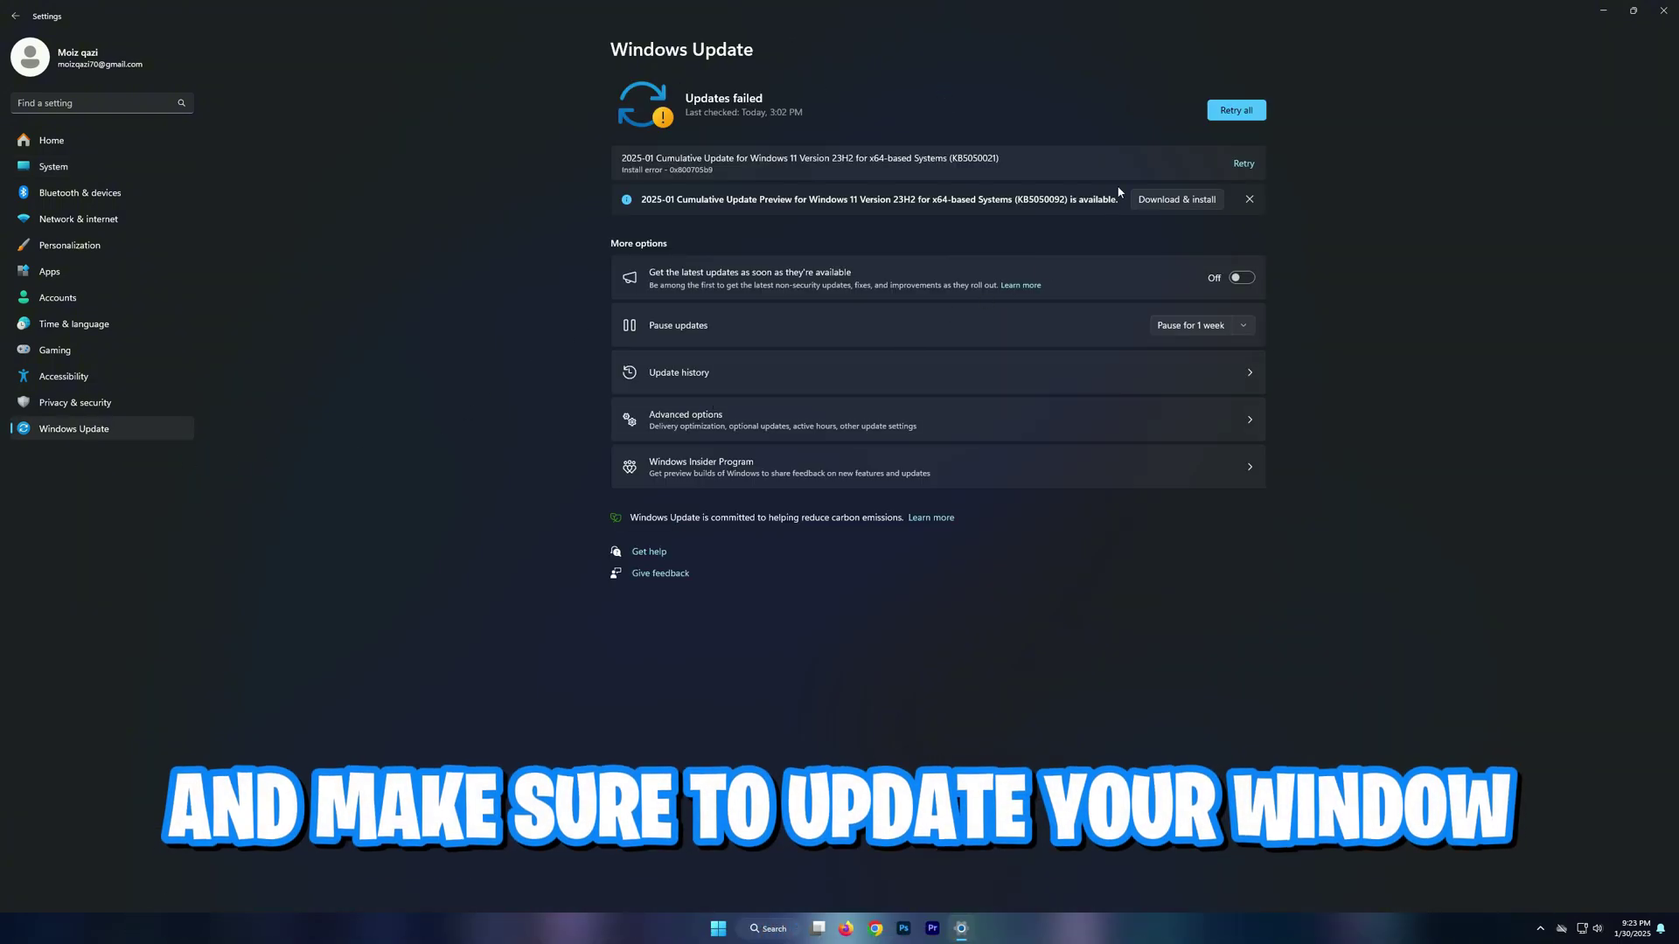
pyautogui.click(1215, 114)
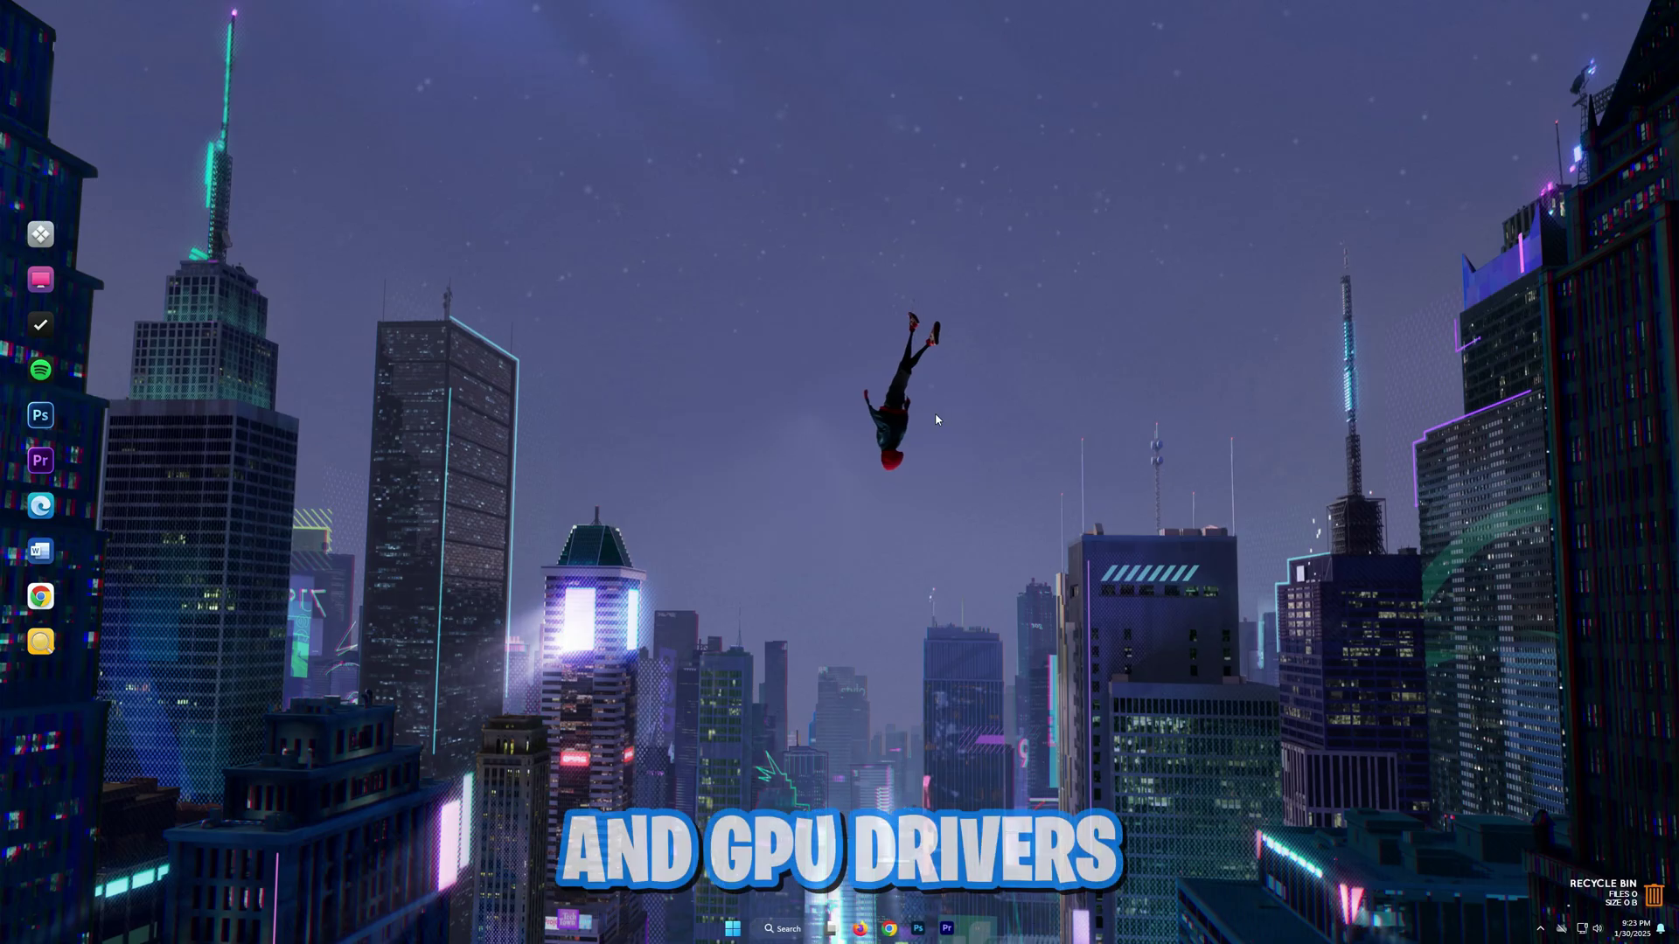
# Open the AMD graphics software from the desktop to check the GPU drivers.
pyautogui.rightClick(937, 414)
pyautogui.click(1016, 577)
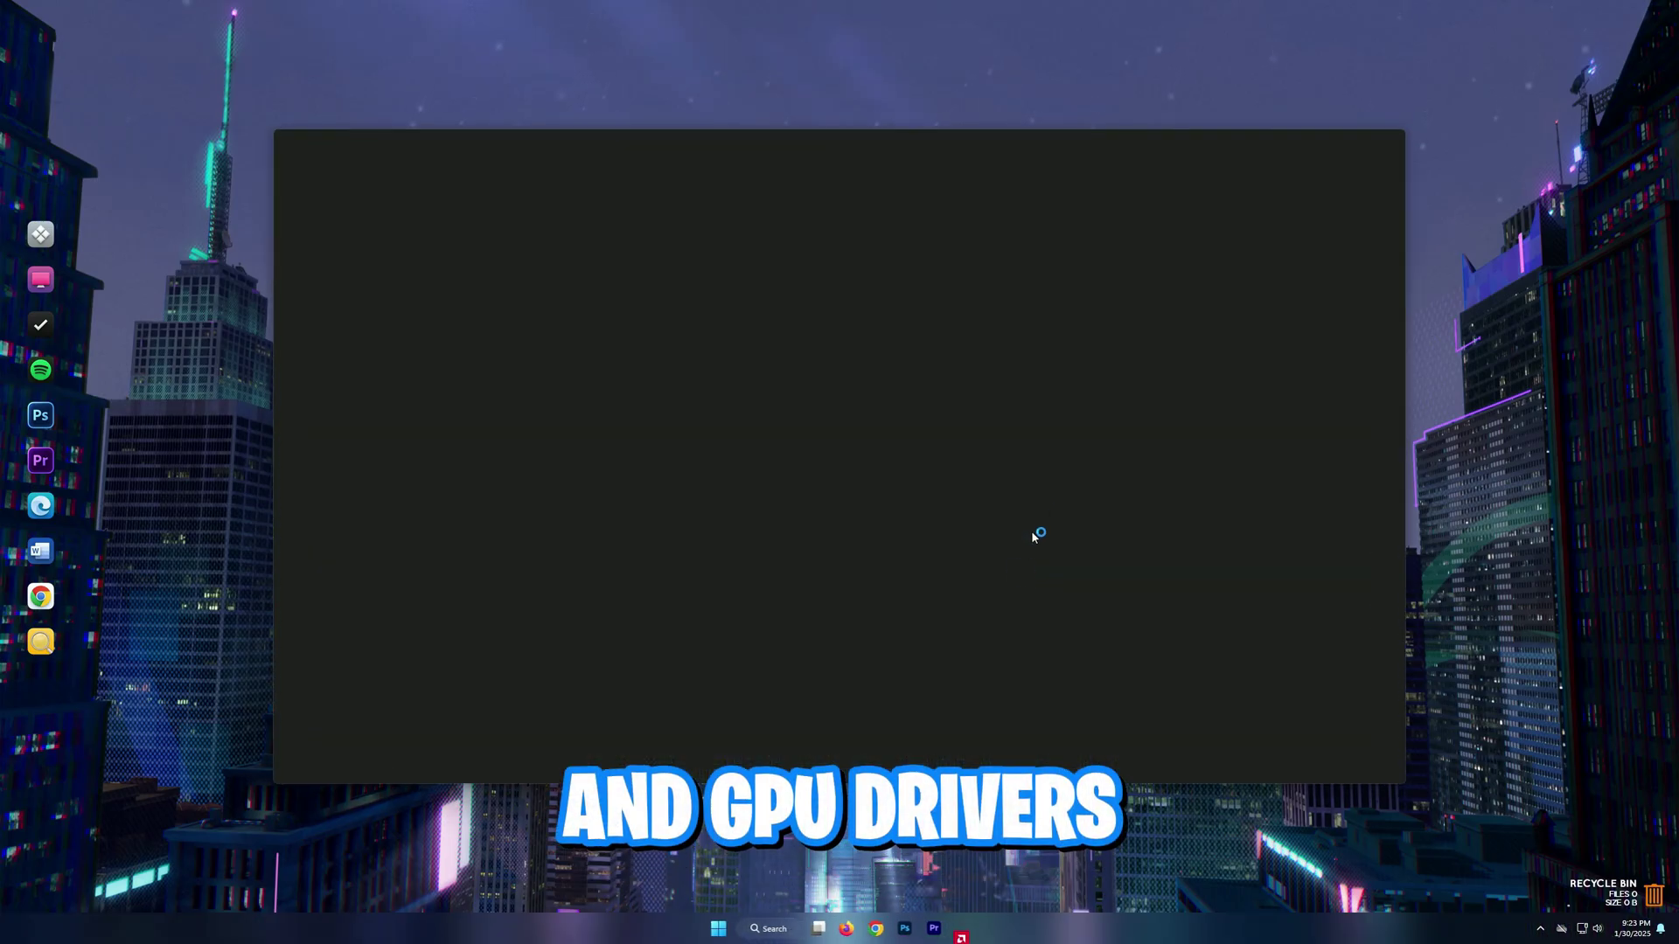
pyautogui.click(1347, 178)
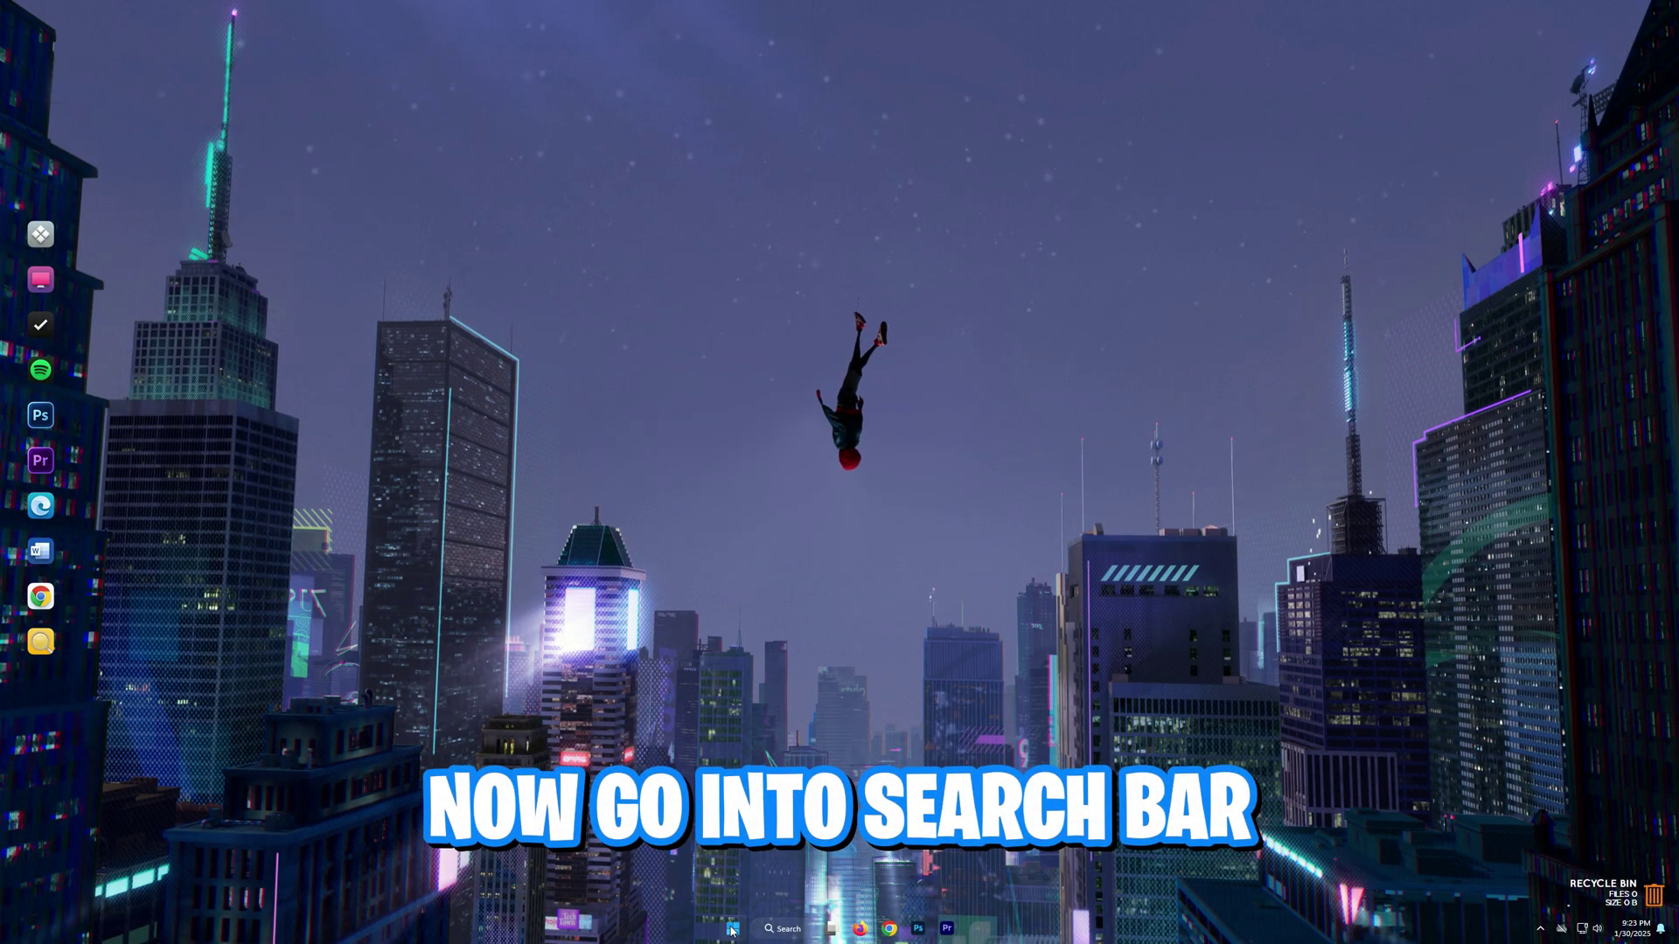
# Search Windows for "advance system settings" and open View advanced system settings.
pyautogui.click(733, 931)
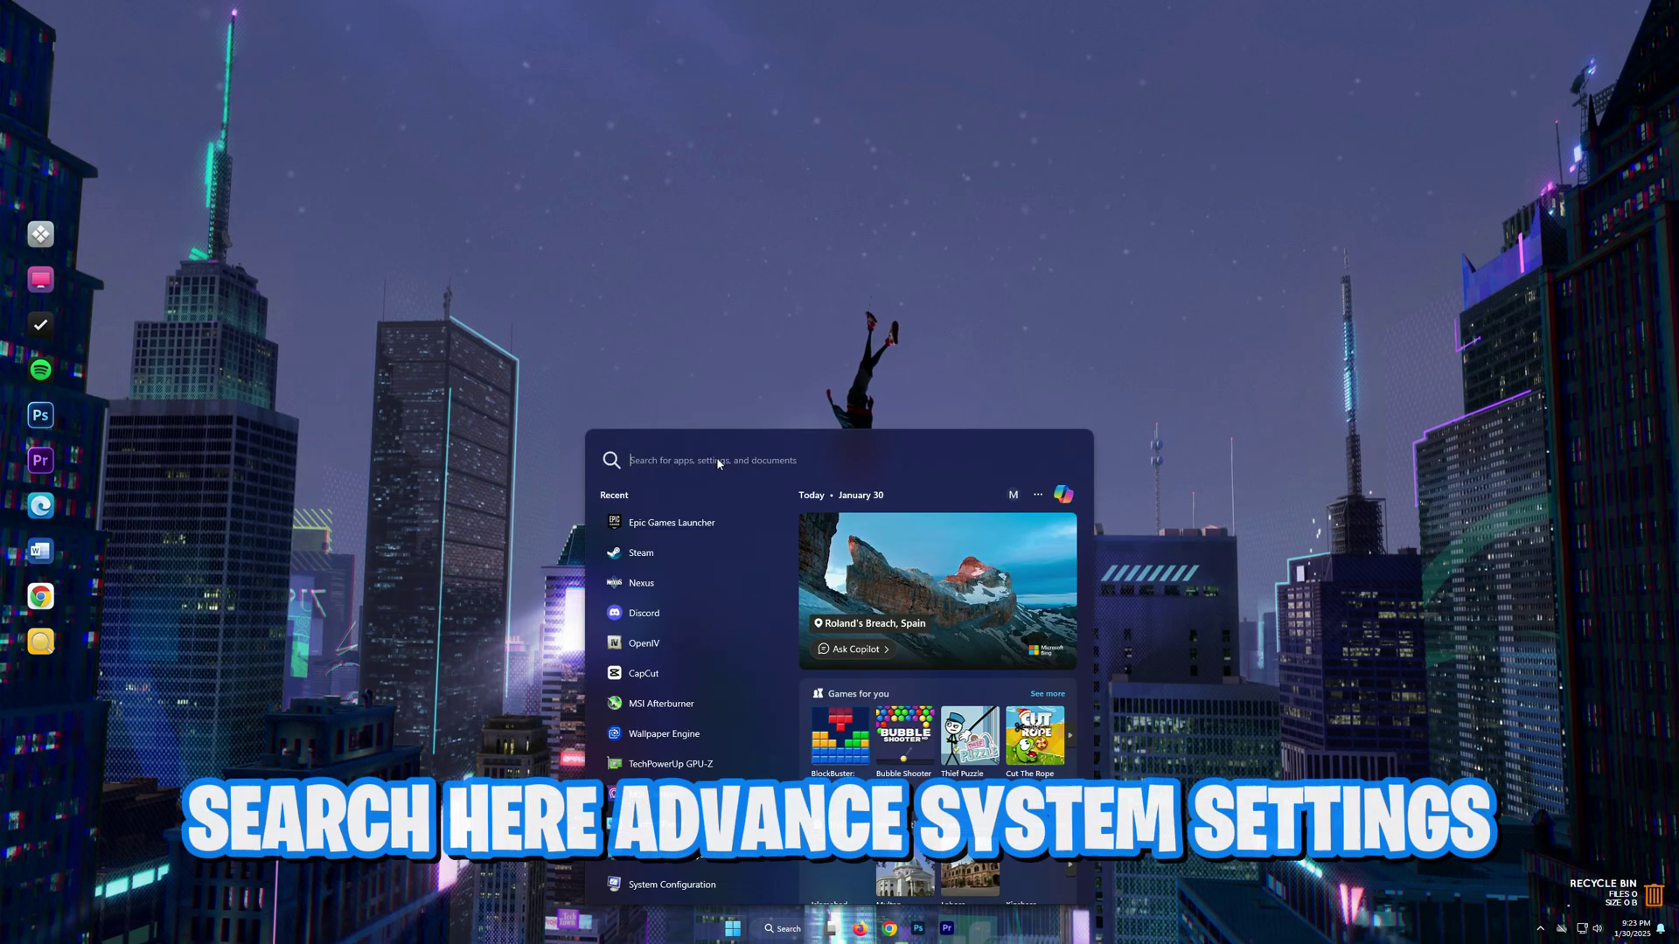
pyautogui.write('a')
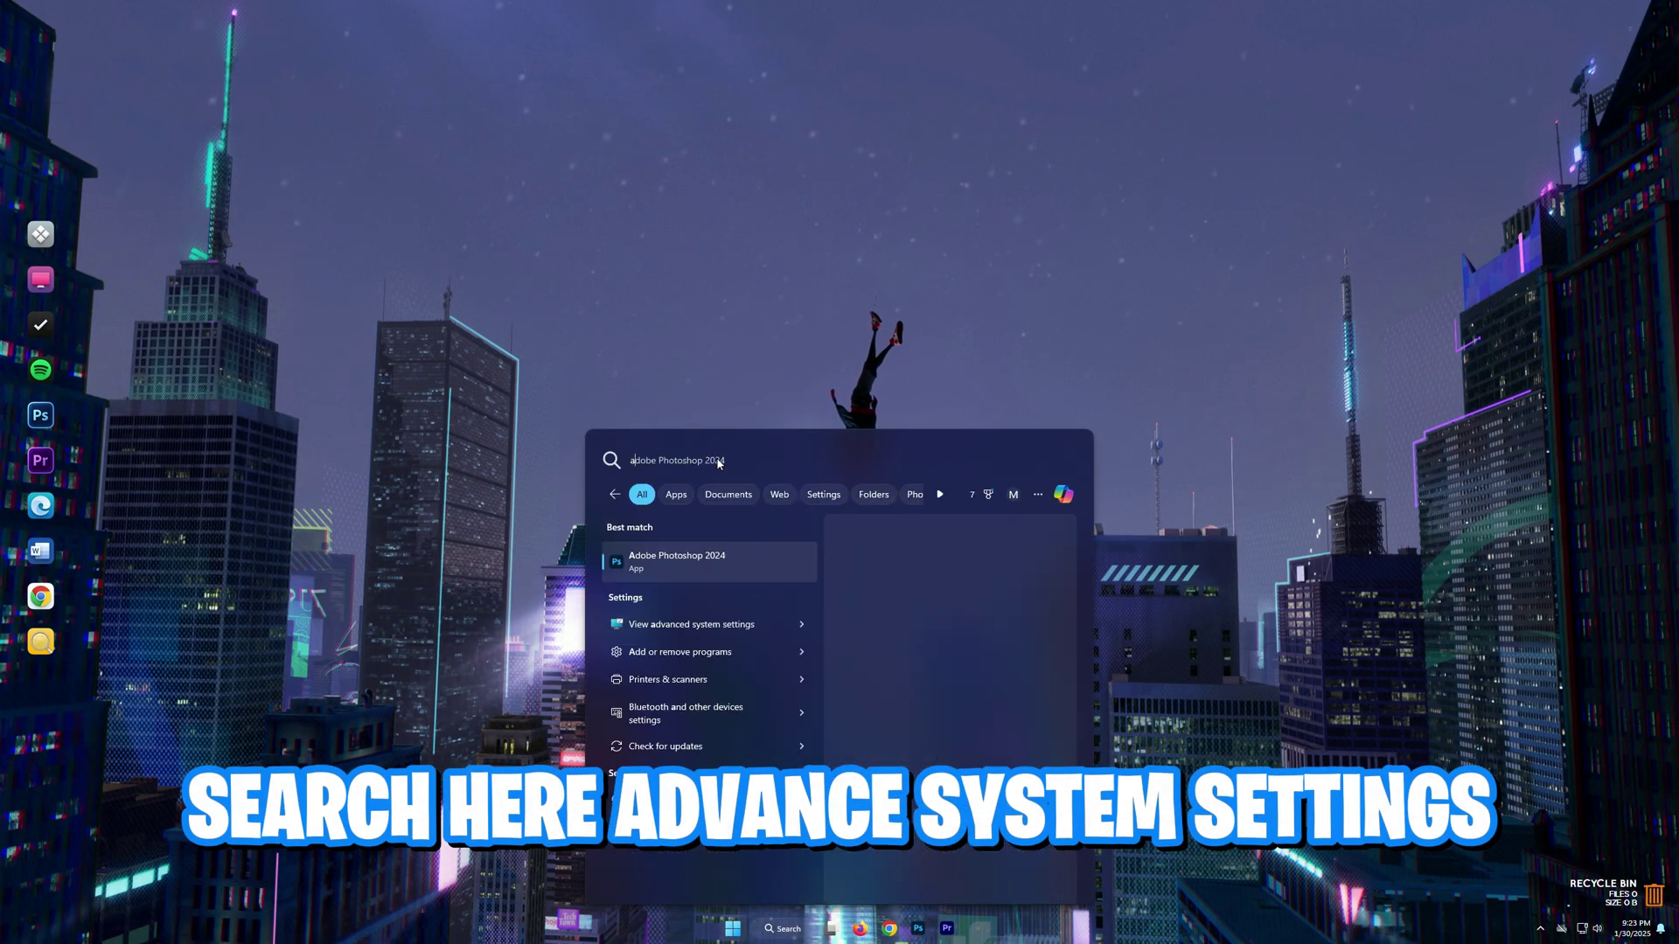
pyautogui.write('dvance')
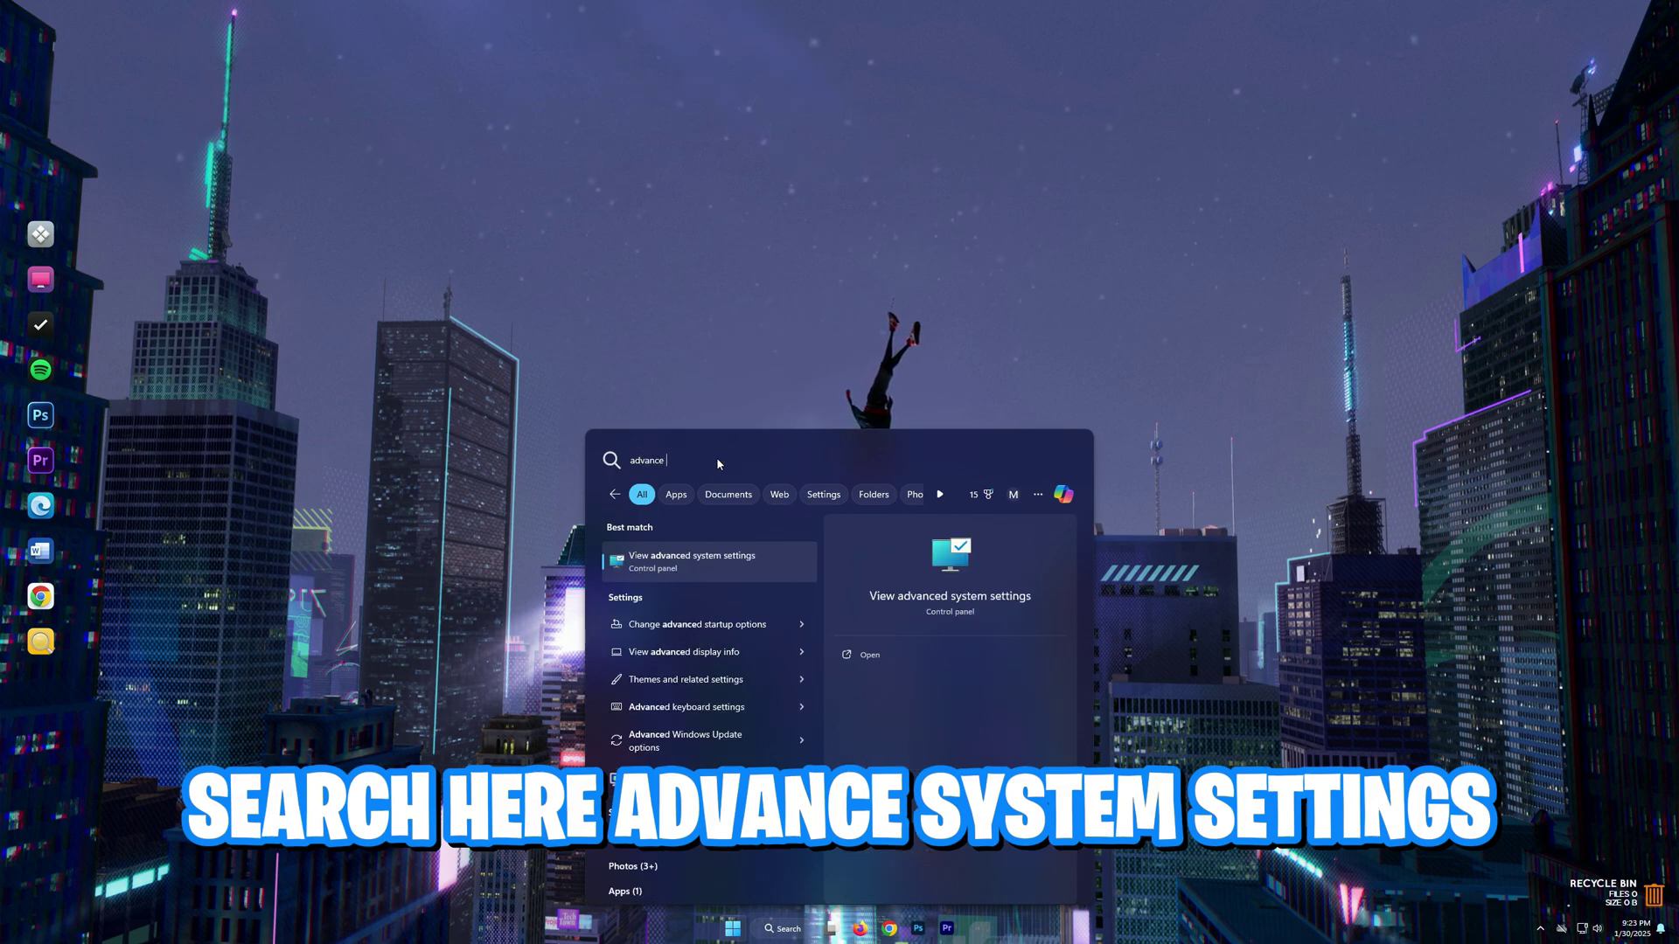
pyautogui.write(' system se')
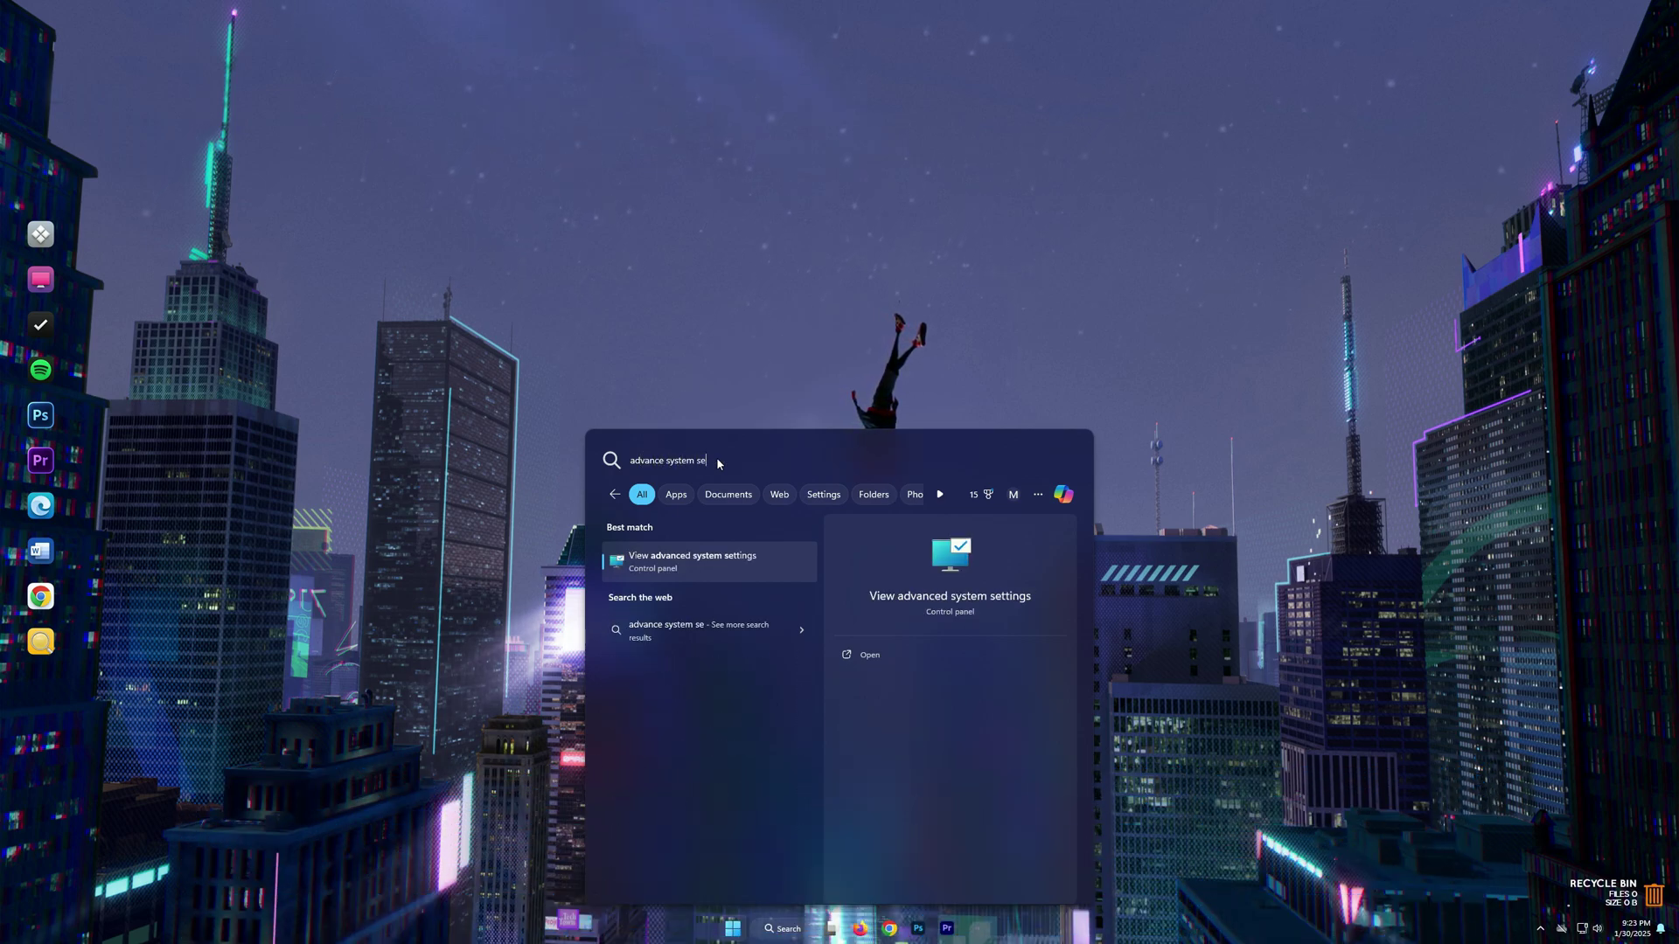
pyautogui.write('ttings')
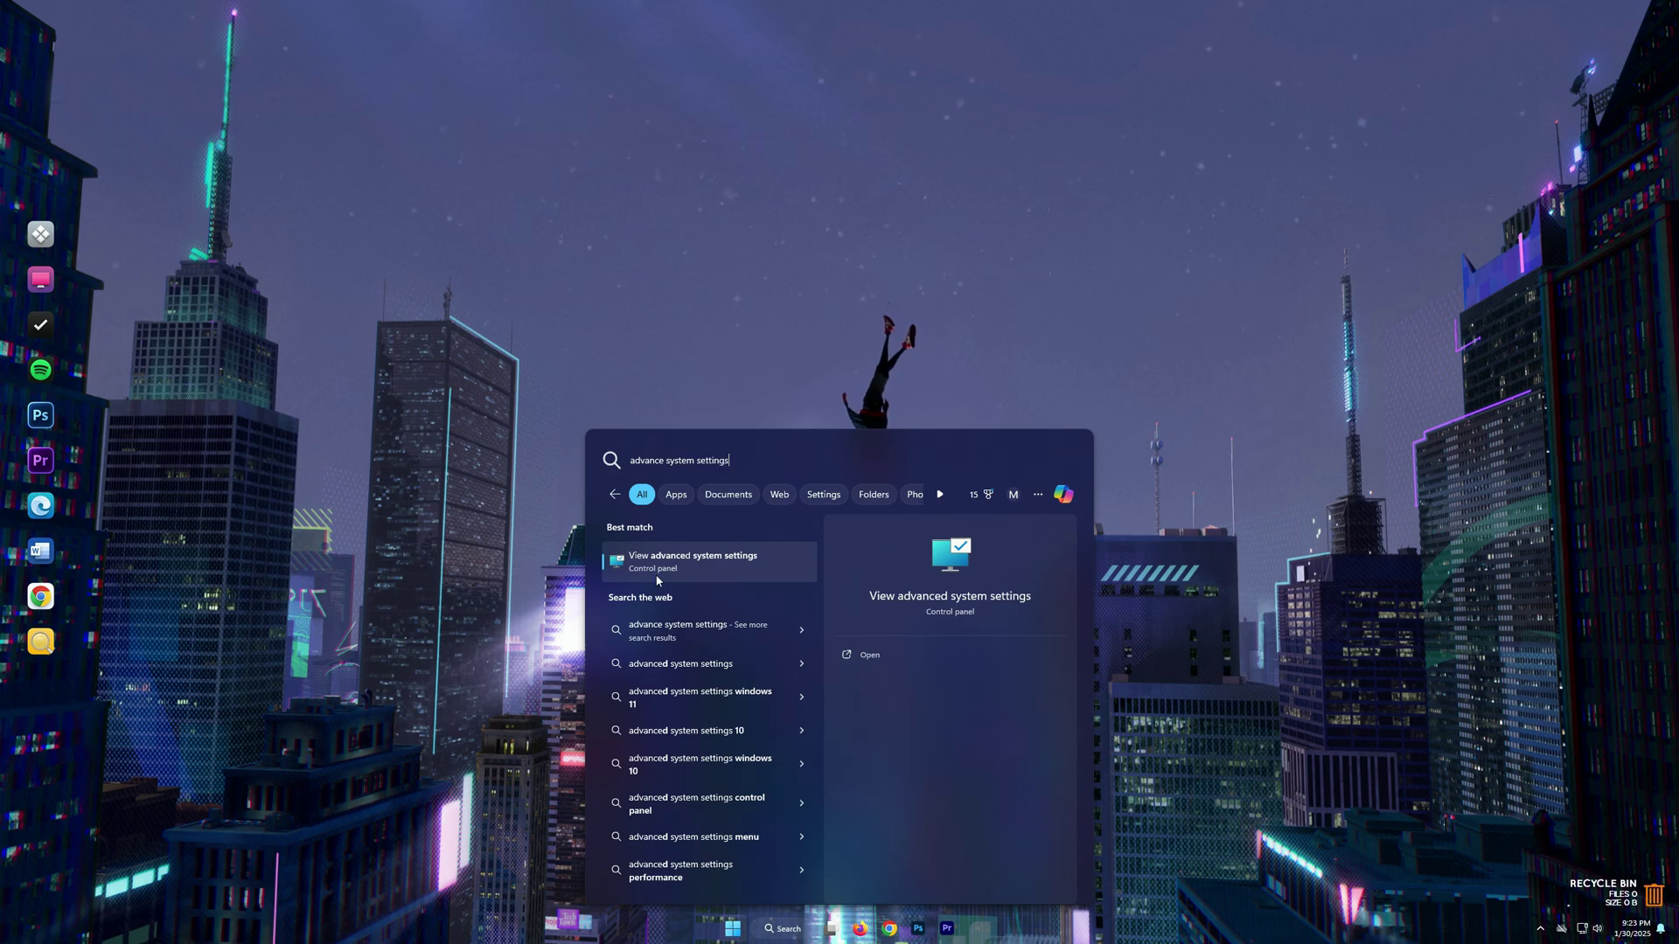
pyautogui.click(683, 567)
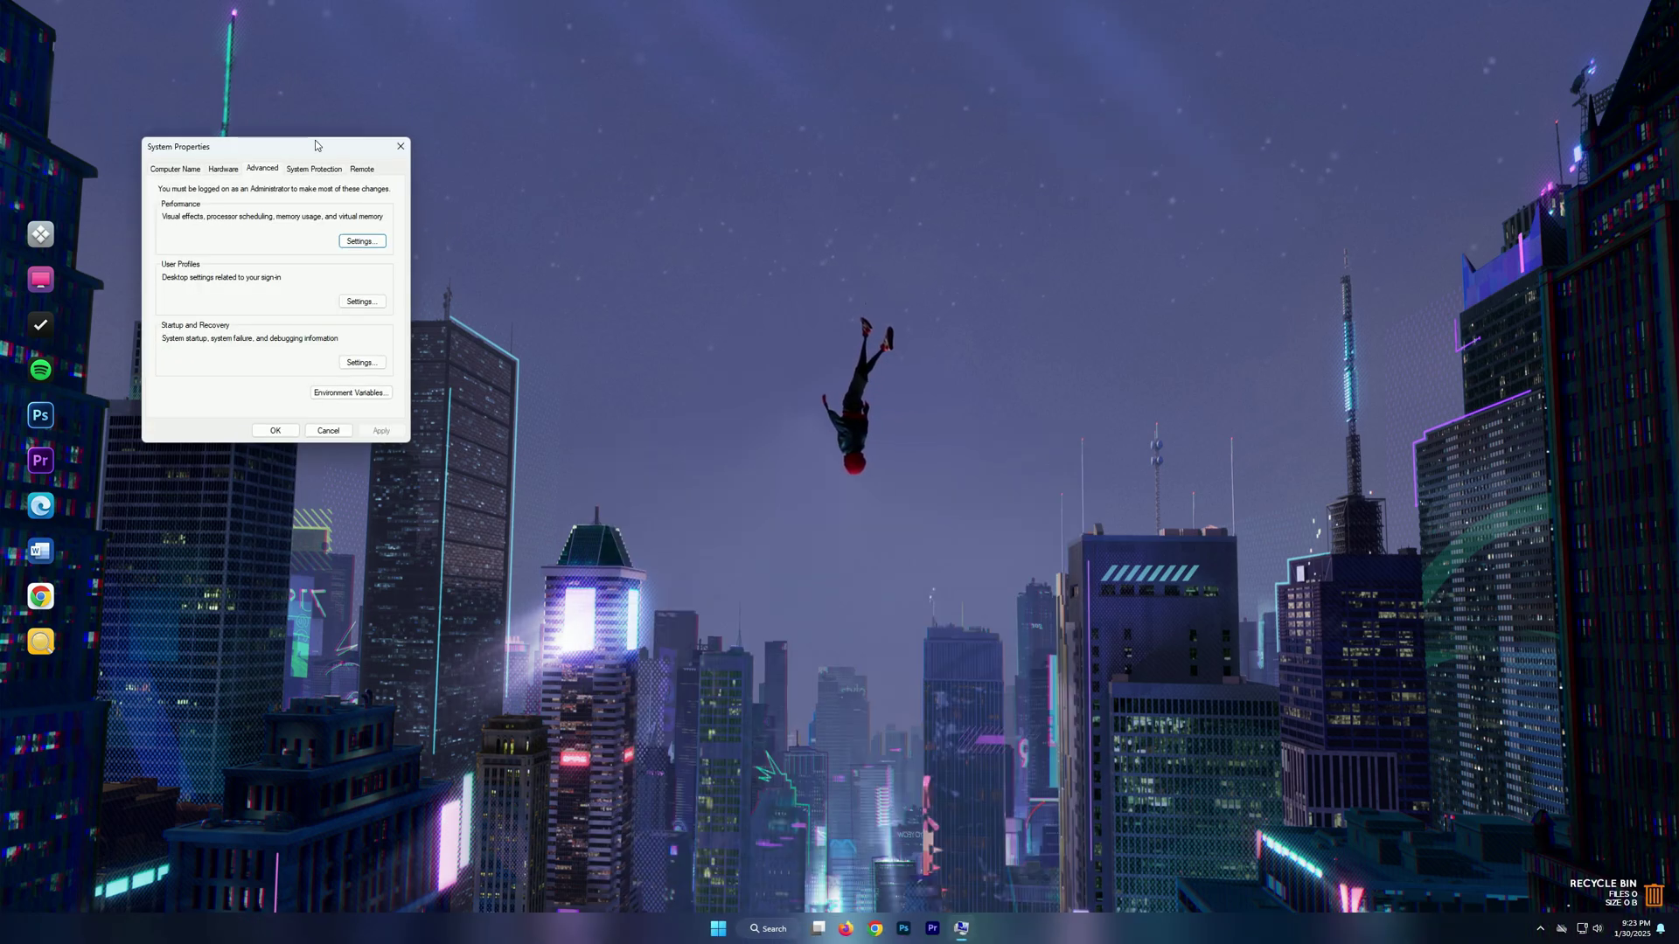
# Adjust Windows visual effects for best performance, keeping only Show thumbnails instead of icons and Smooth edges of screen fonts, and apply.
pyautogui.moveTo(334, 151); pyautogui.dragTo(833, 179)
pyautogui.click(974, 343)
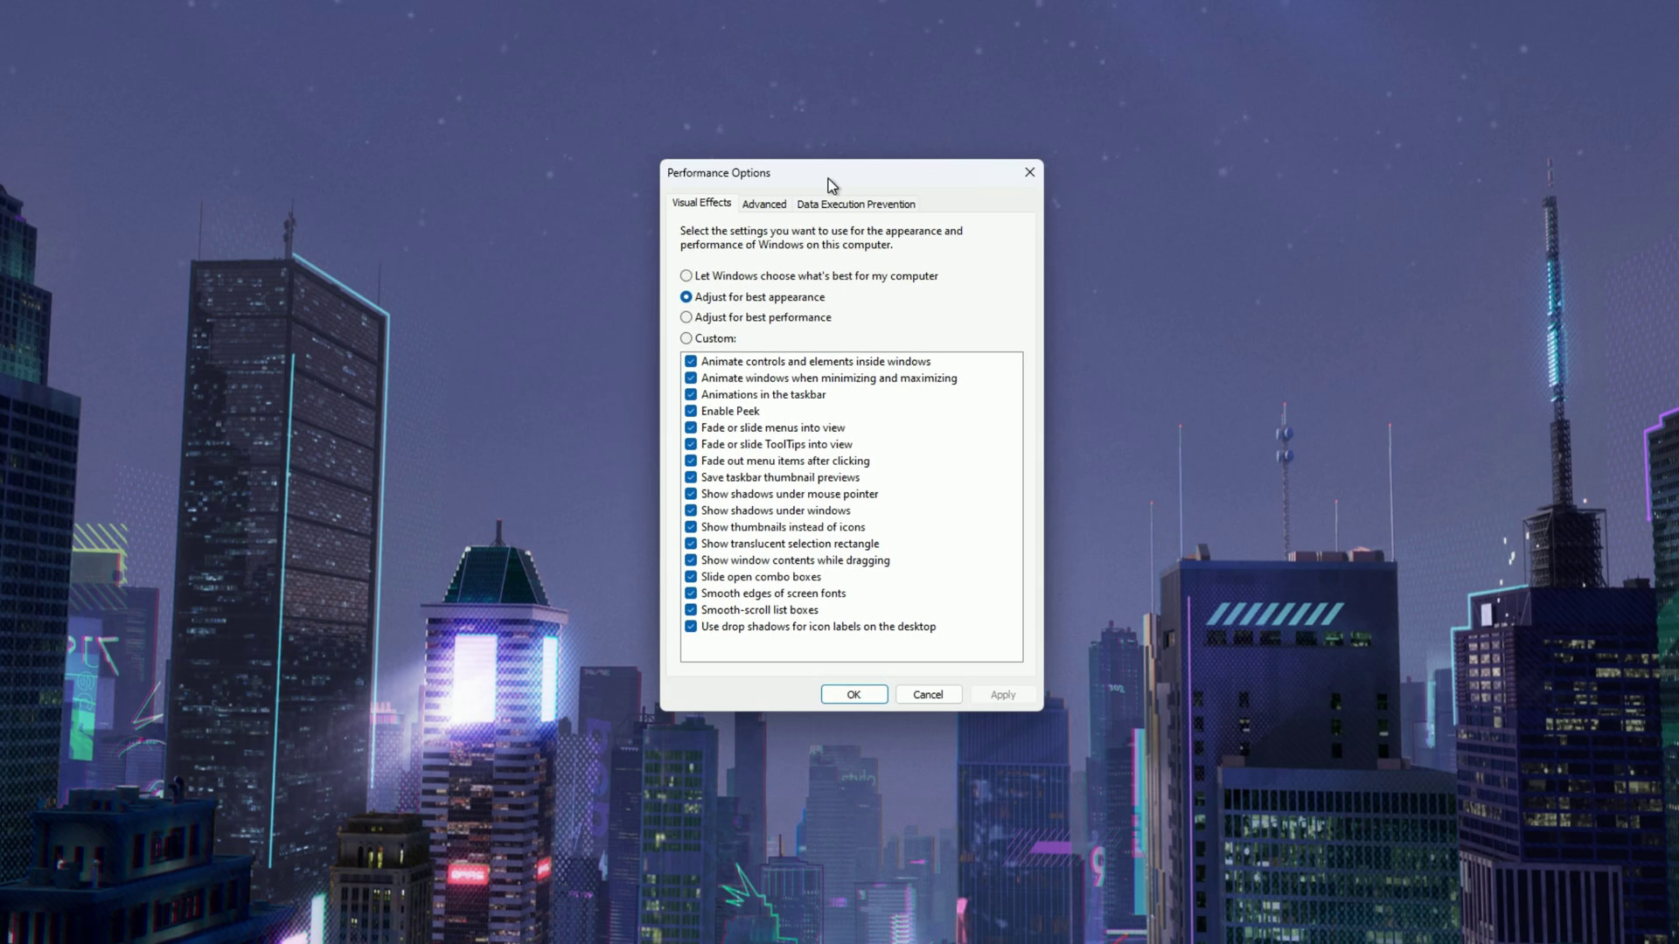
pyautogui.click(685, 319)
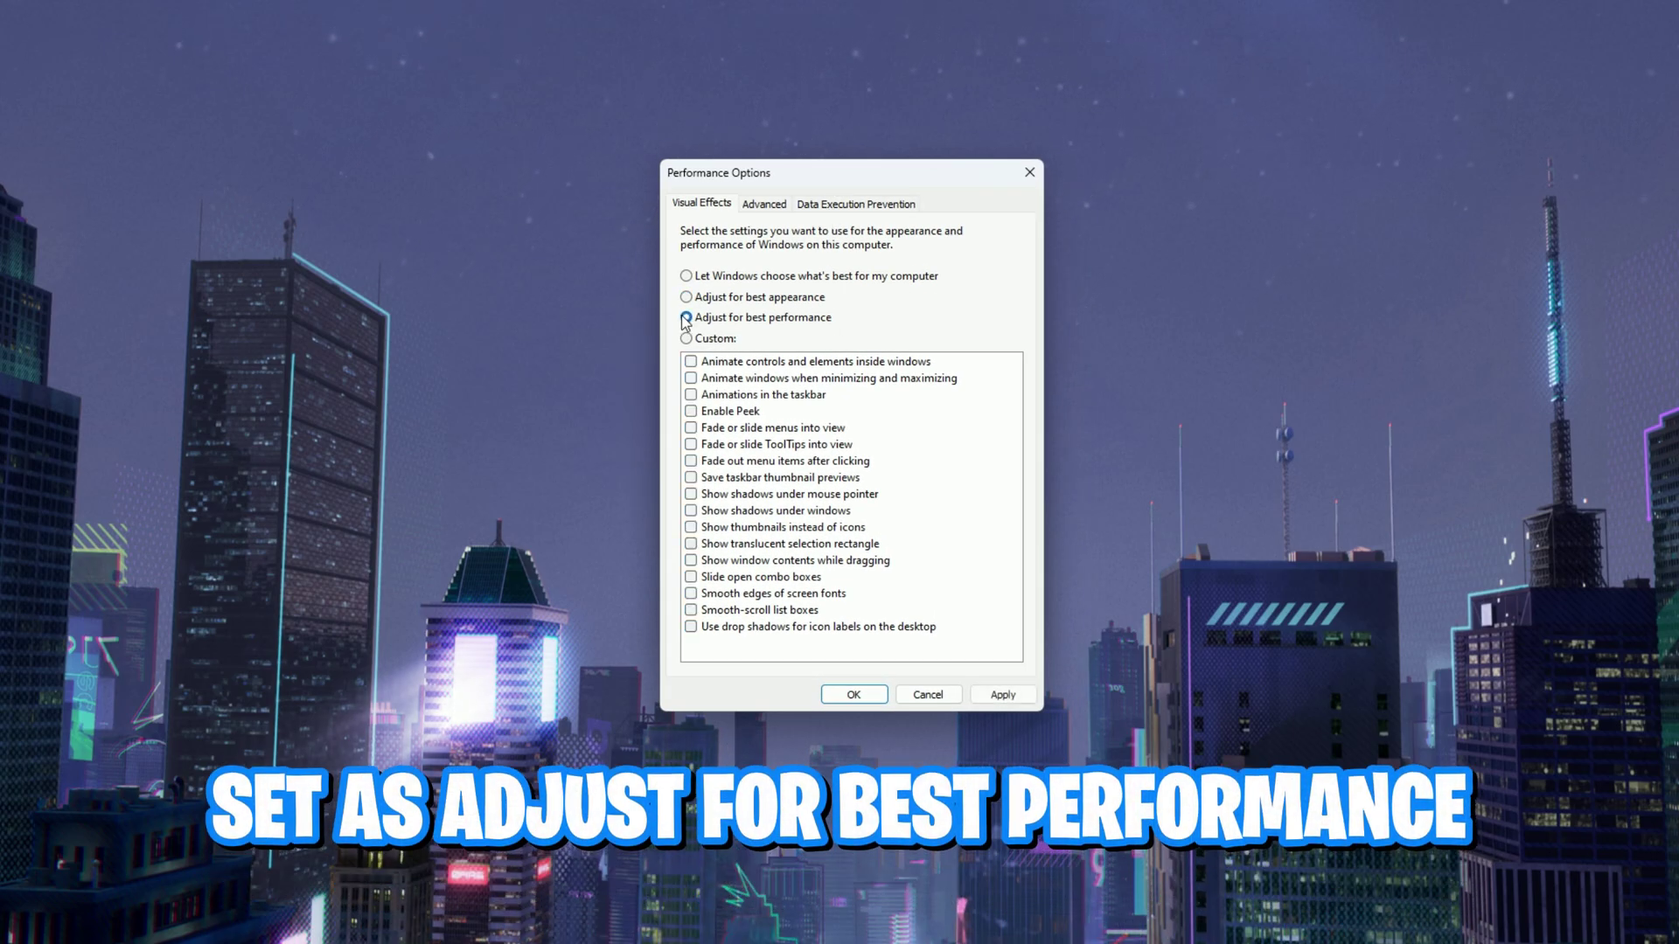
pyautogui.click(691, 528)
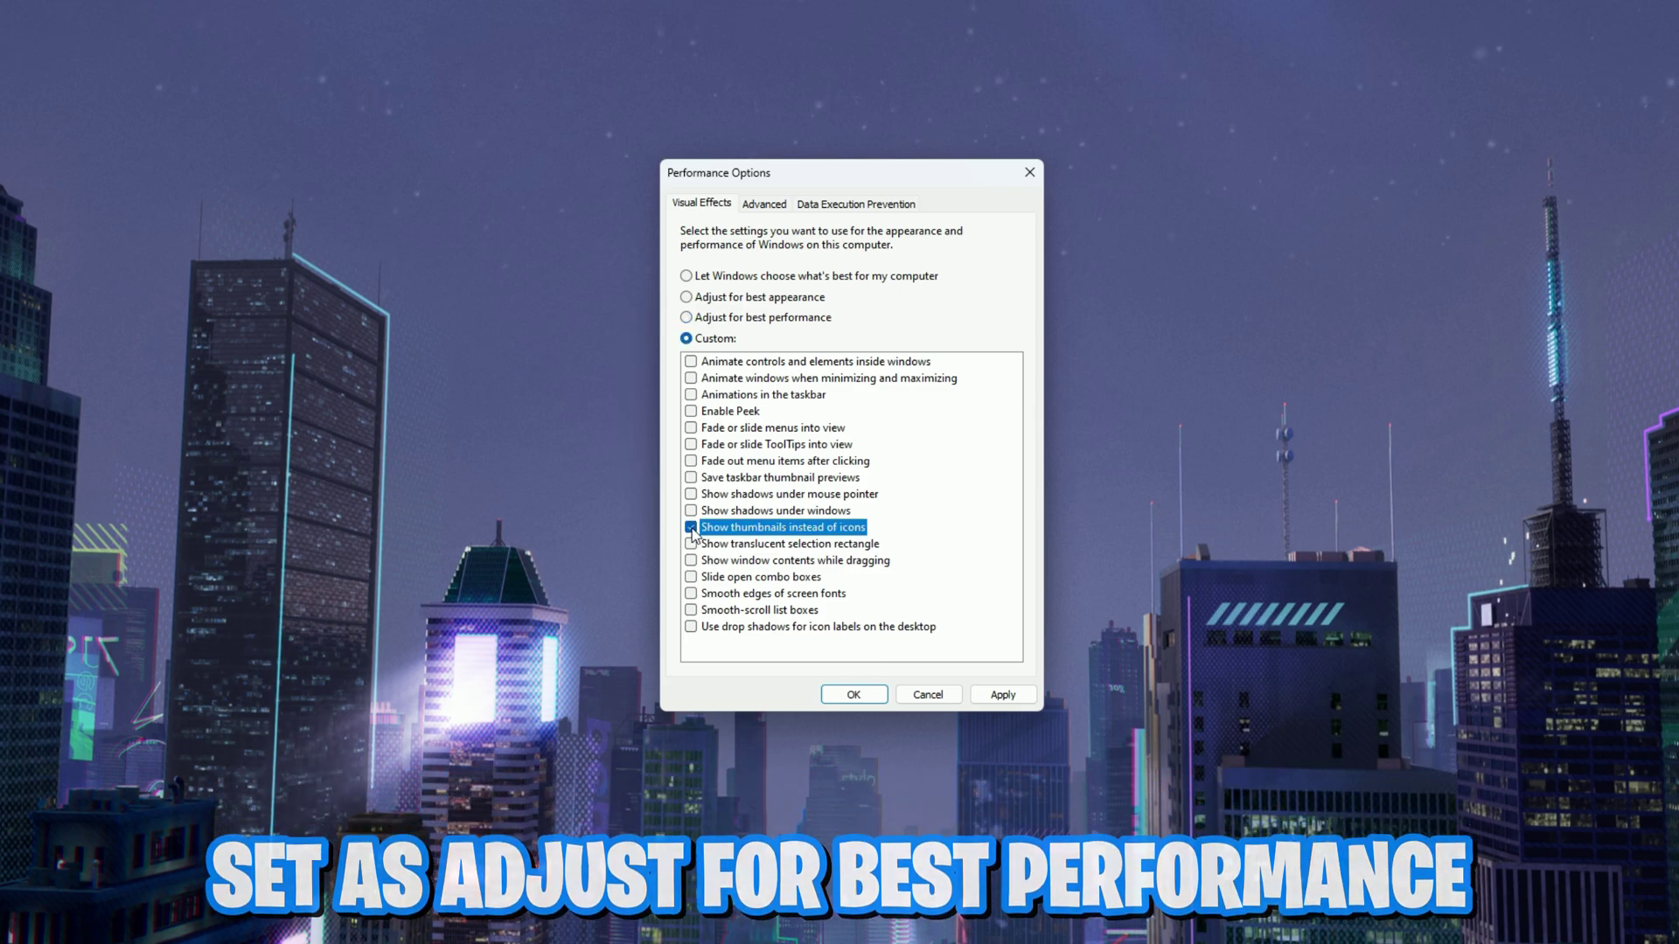
pyautogui.click(692, 594)
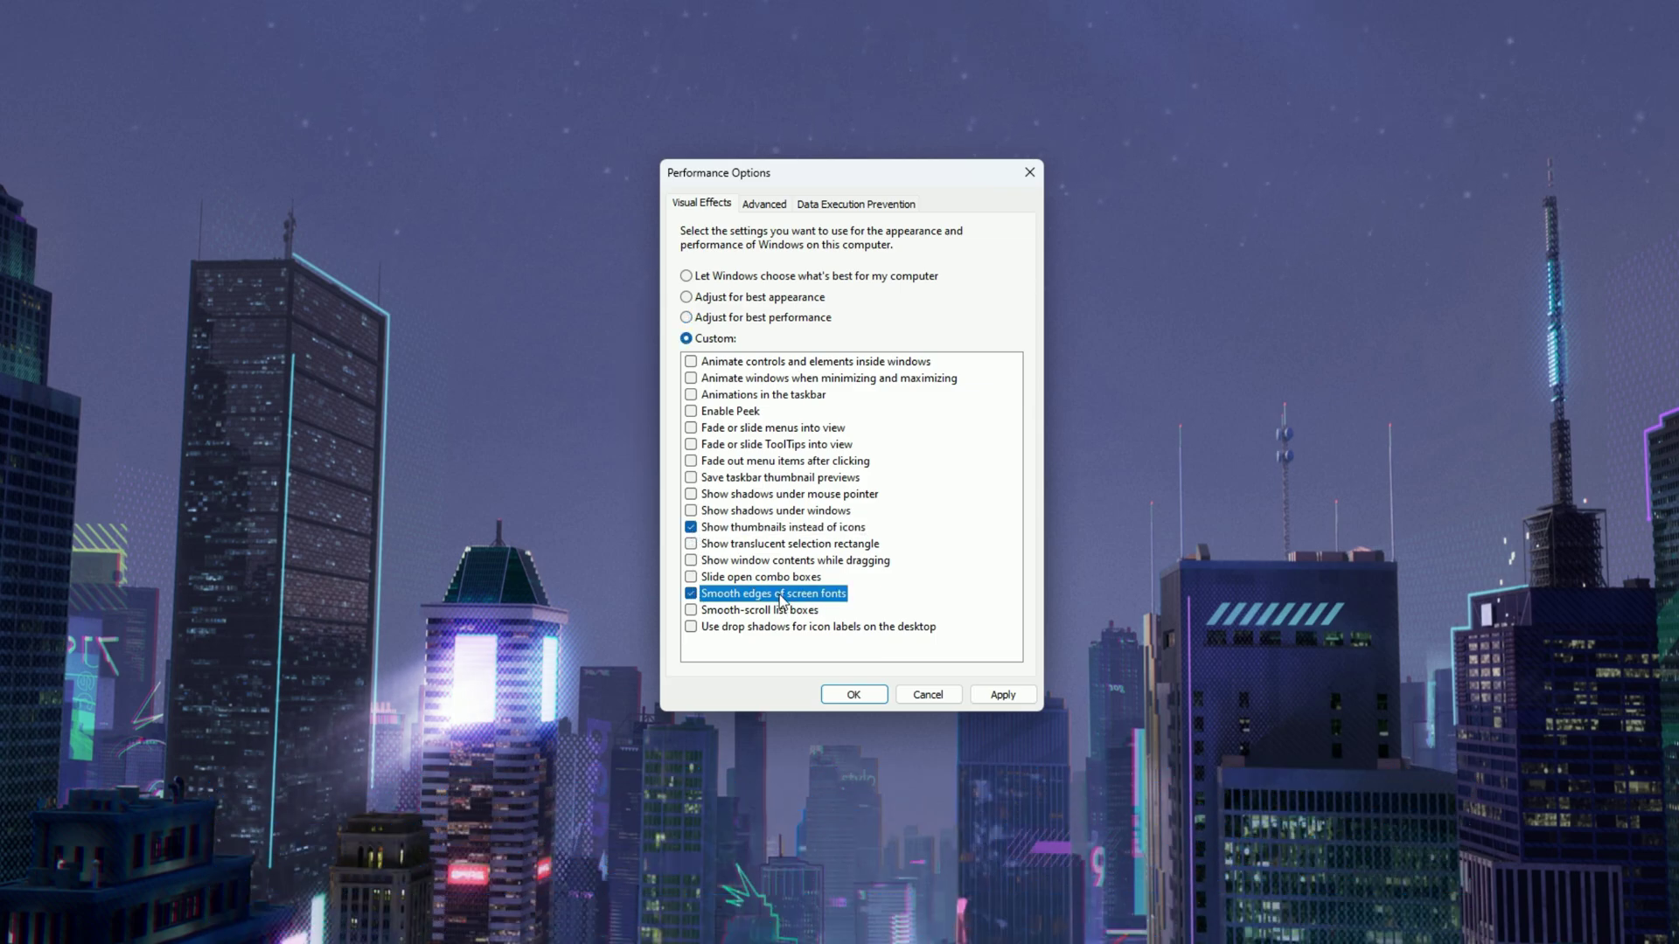
pyautogui.click(1003, 695)
pyautogui.click(853, 695)
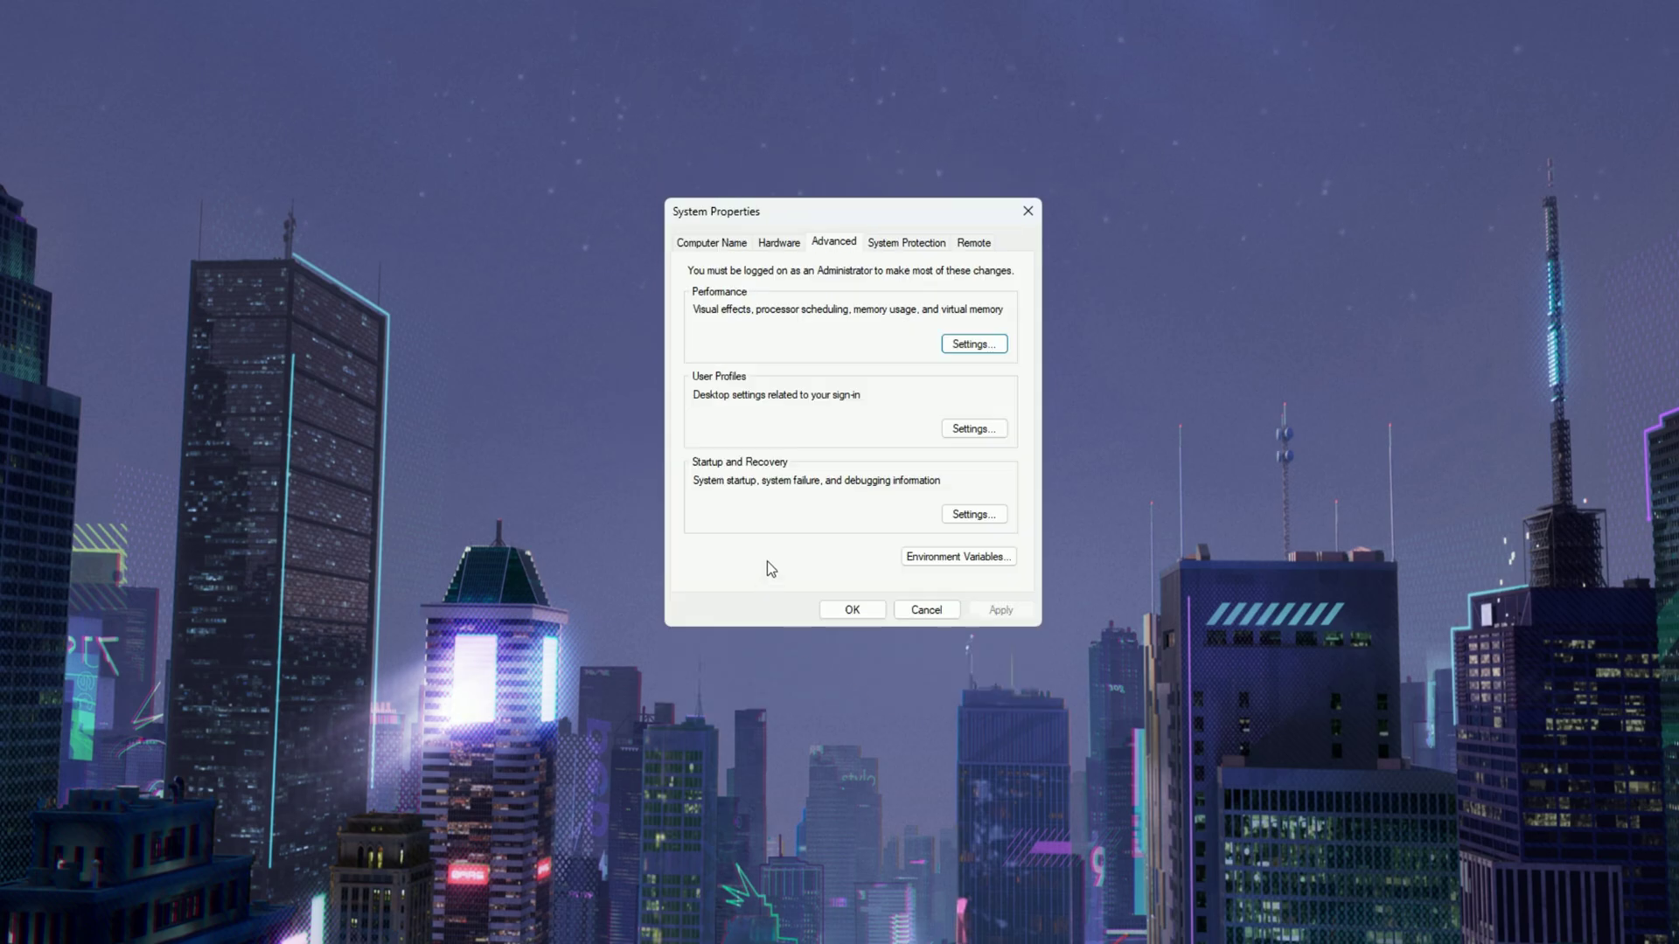
pyautogui.click(859, 609)
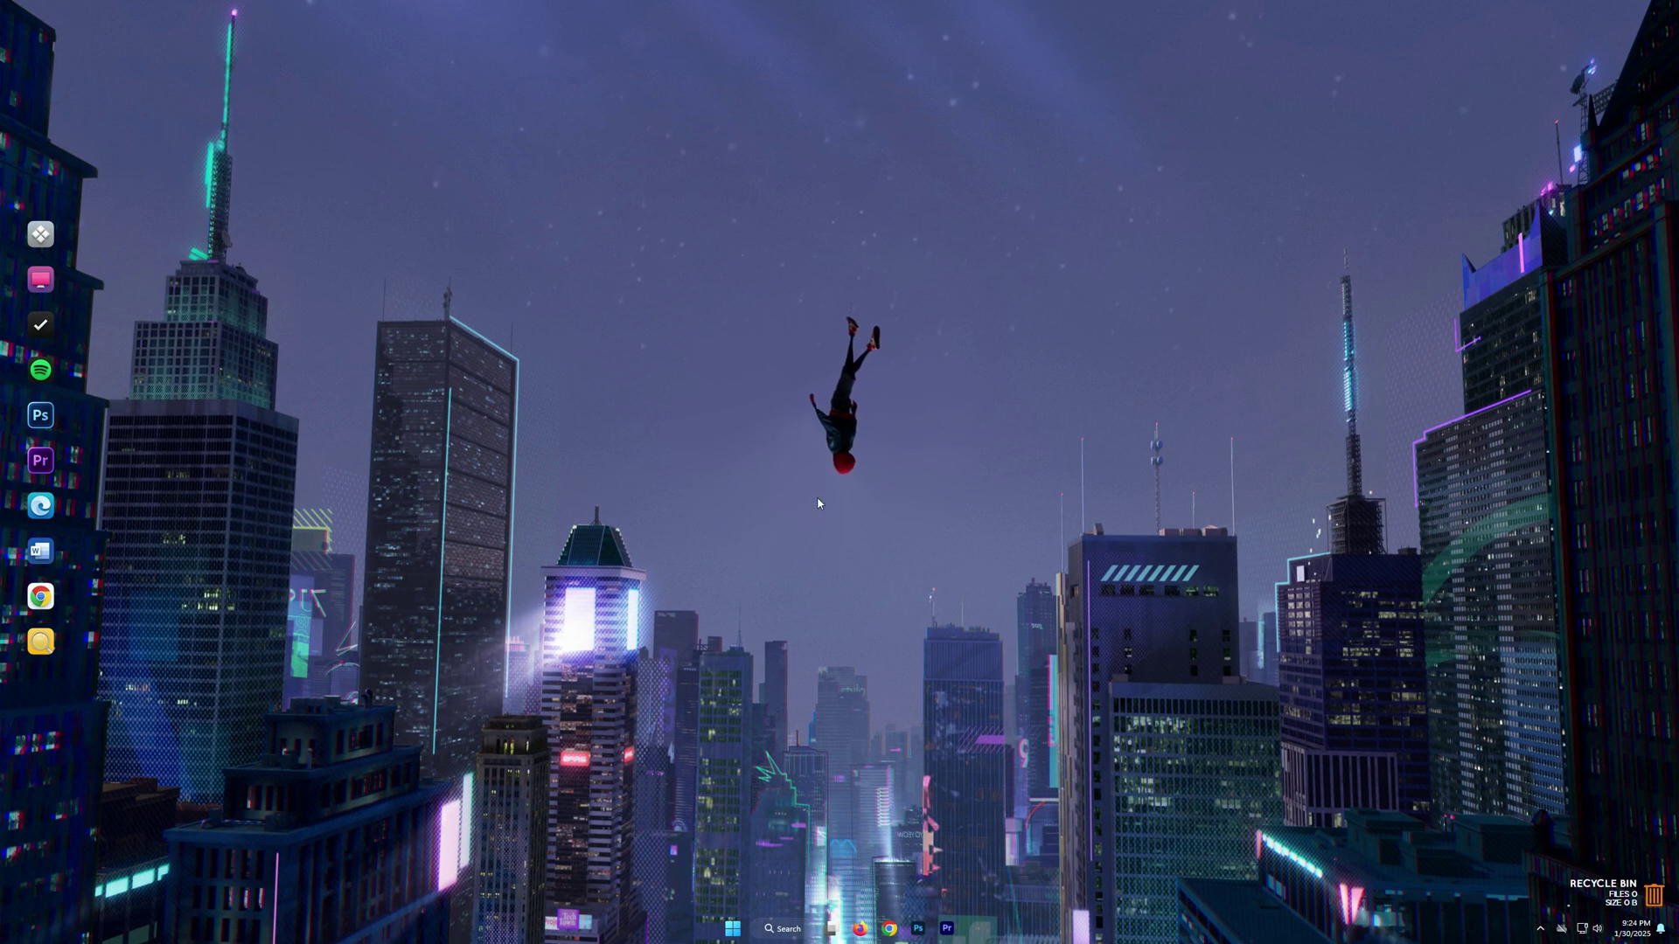
# Search Windows for "system configuration" and open System Configuration.
pyautogui.click(734, 923)
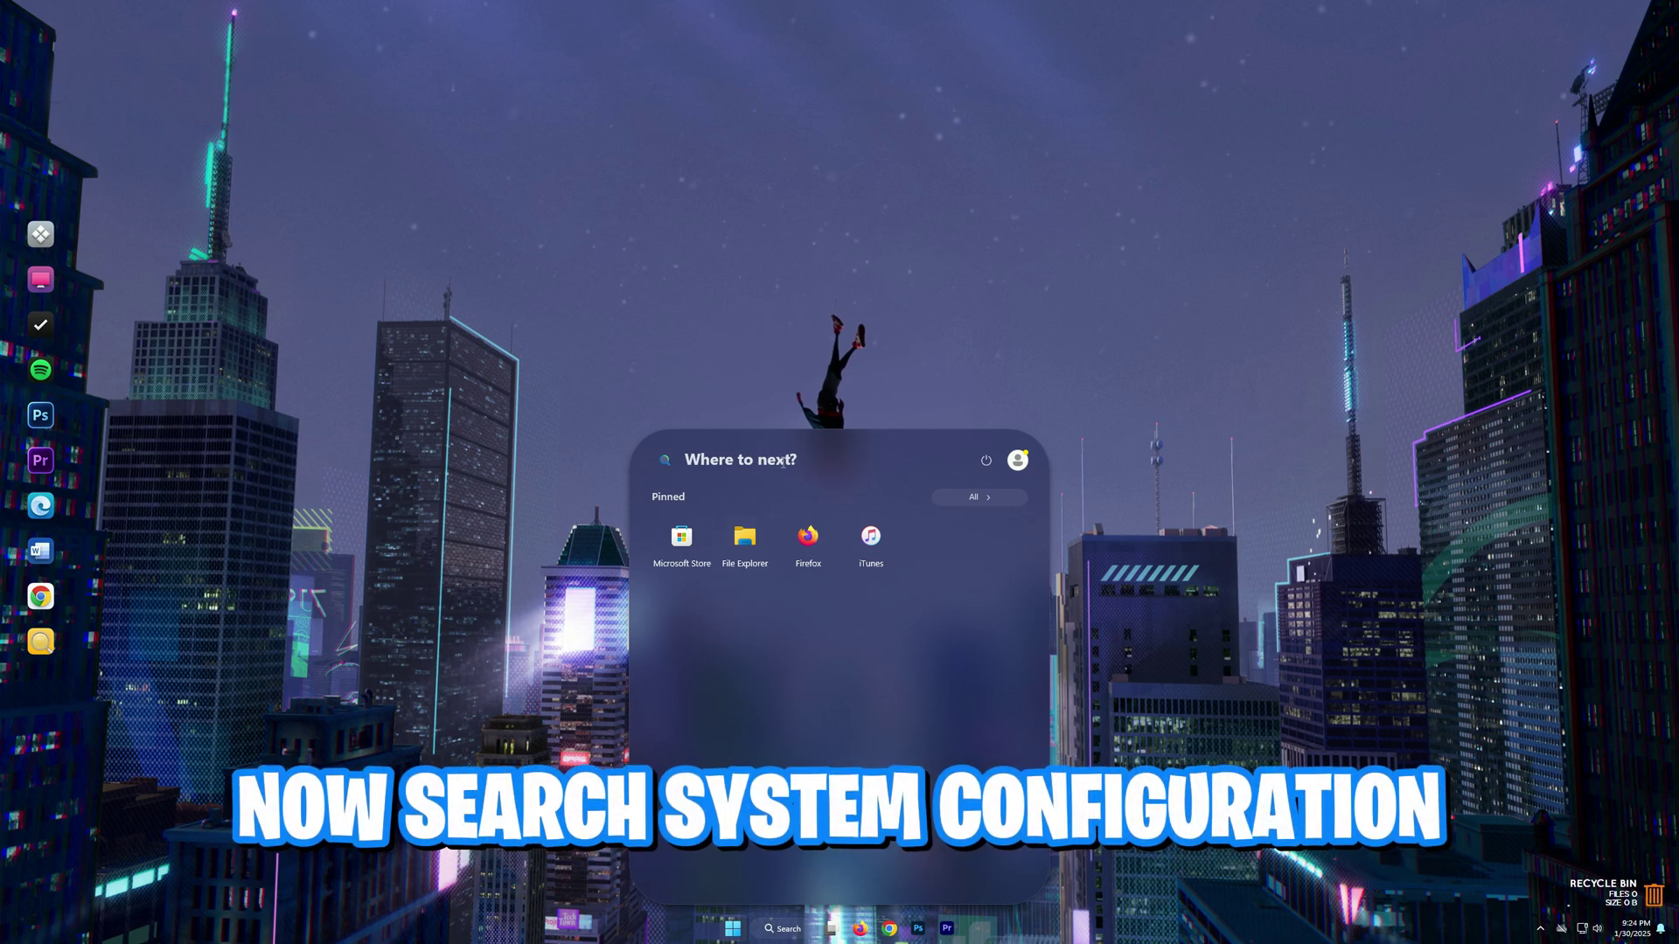
pyautogui.click(785, 461)
pyautogui.write('syst')
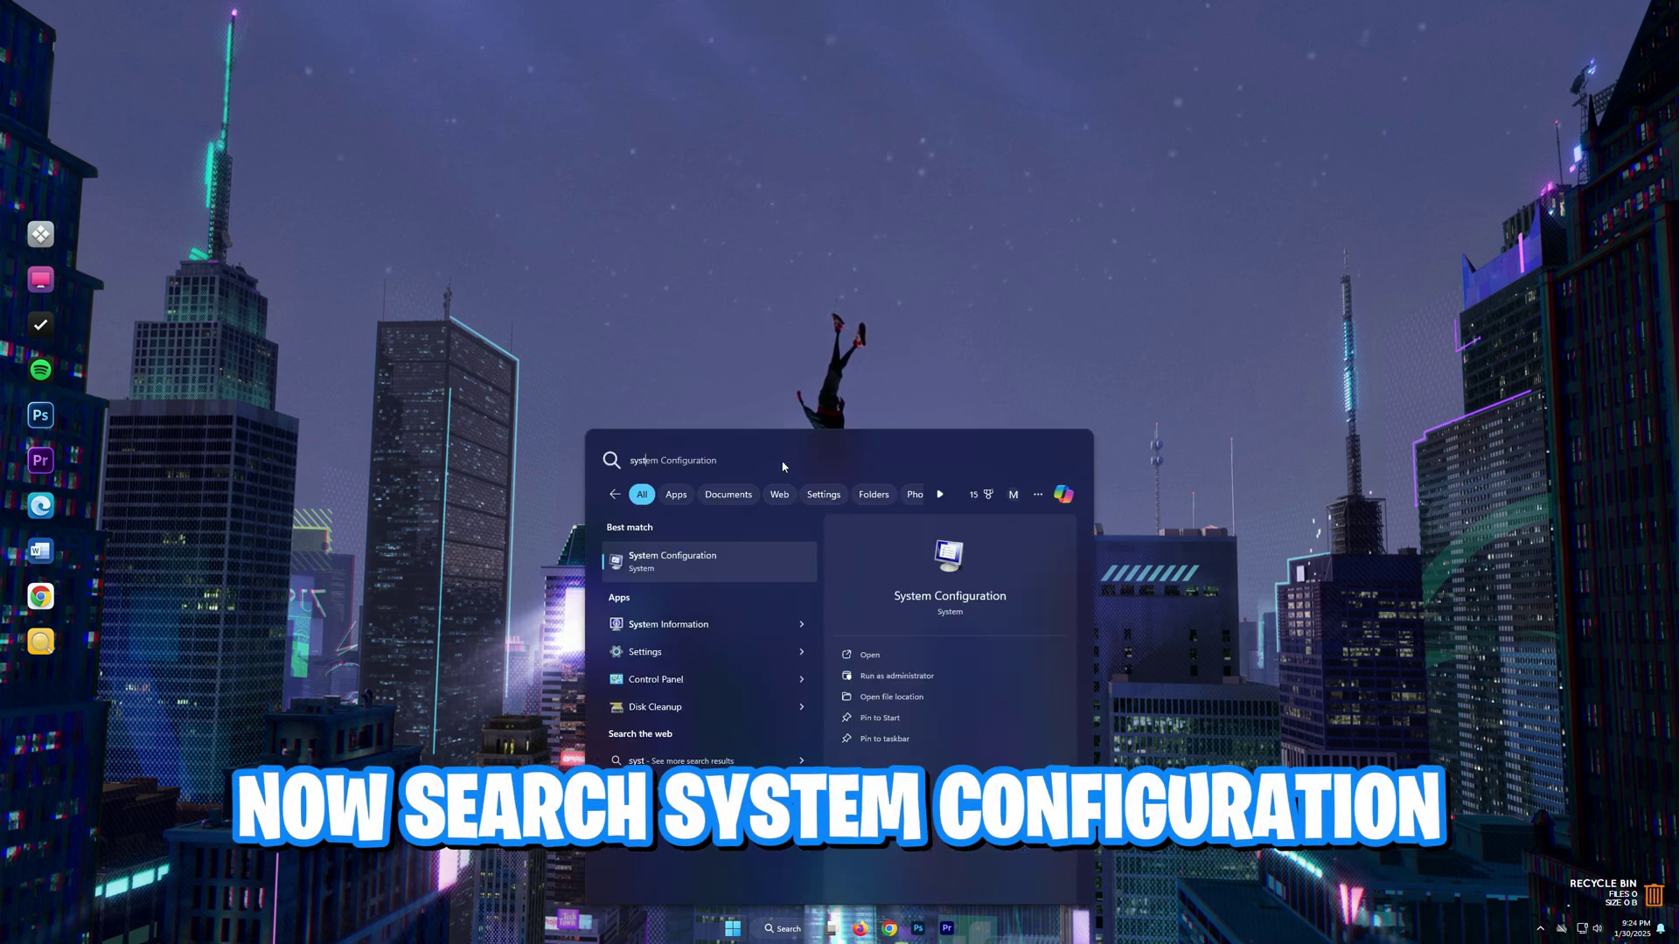
pyautogui.write('em configuration')
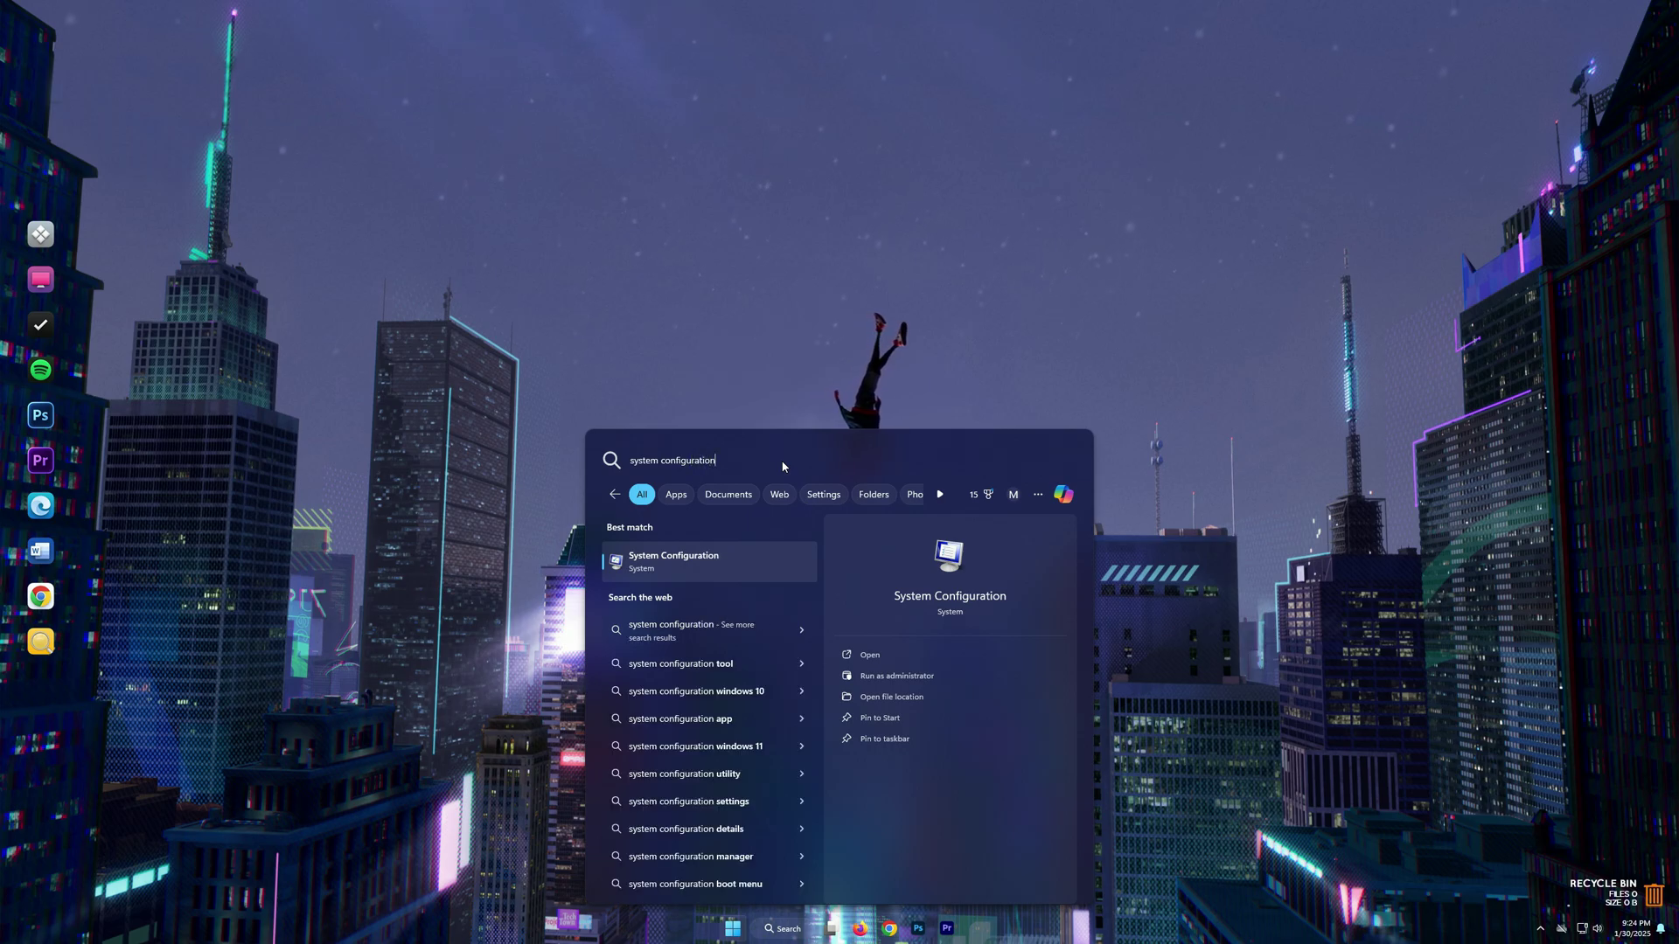
pyautogui.click(686, 558)
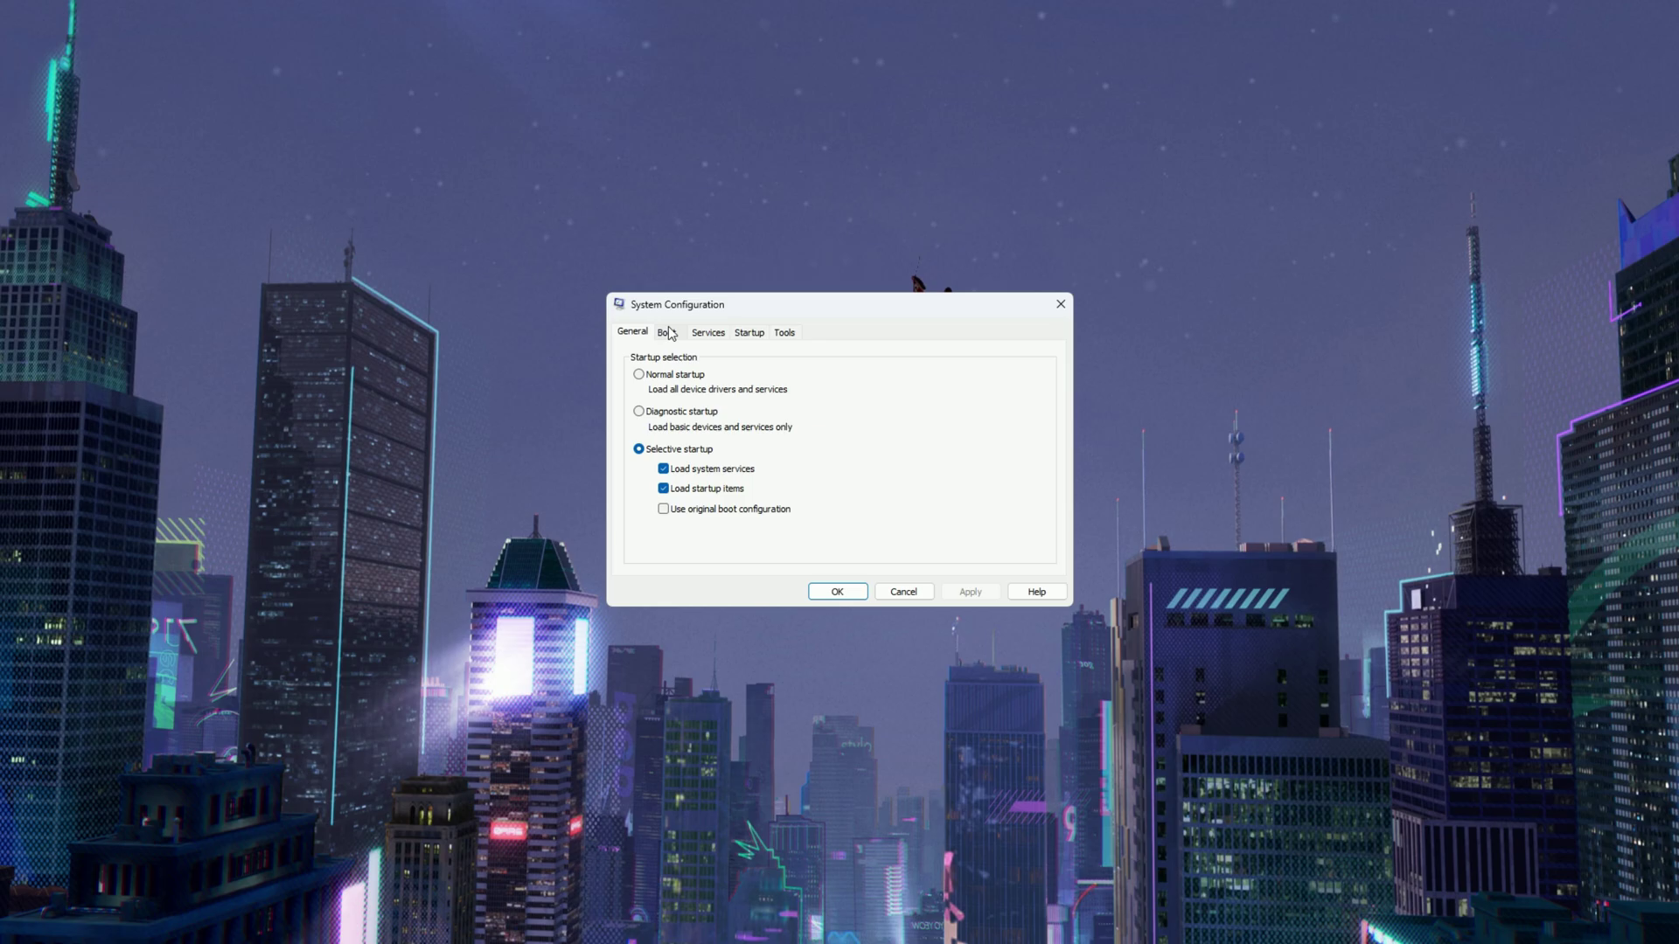
# Set the number of processors to 12 in the advanced boot options of Windows 11.
pyautogui.click(701, 360)
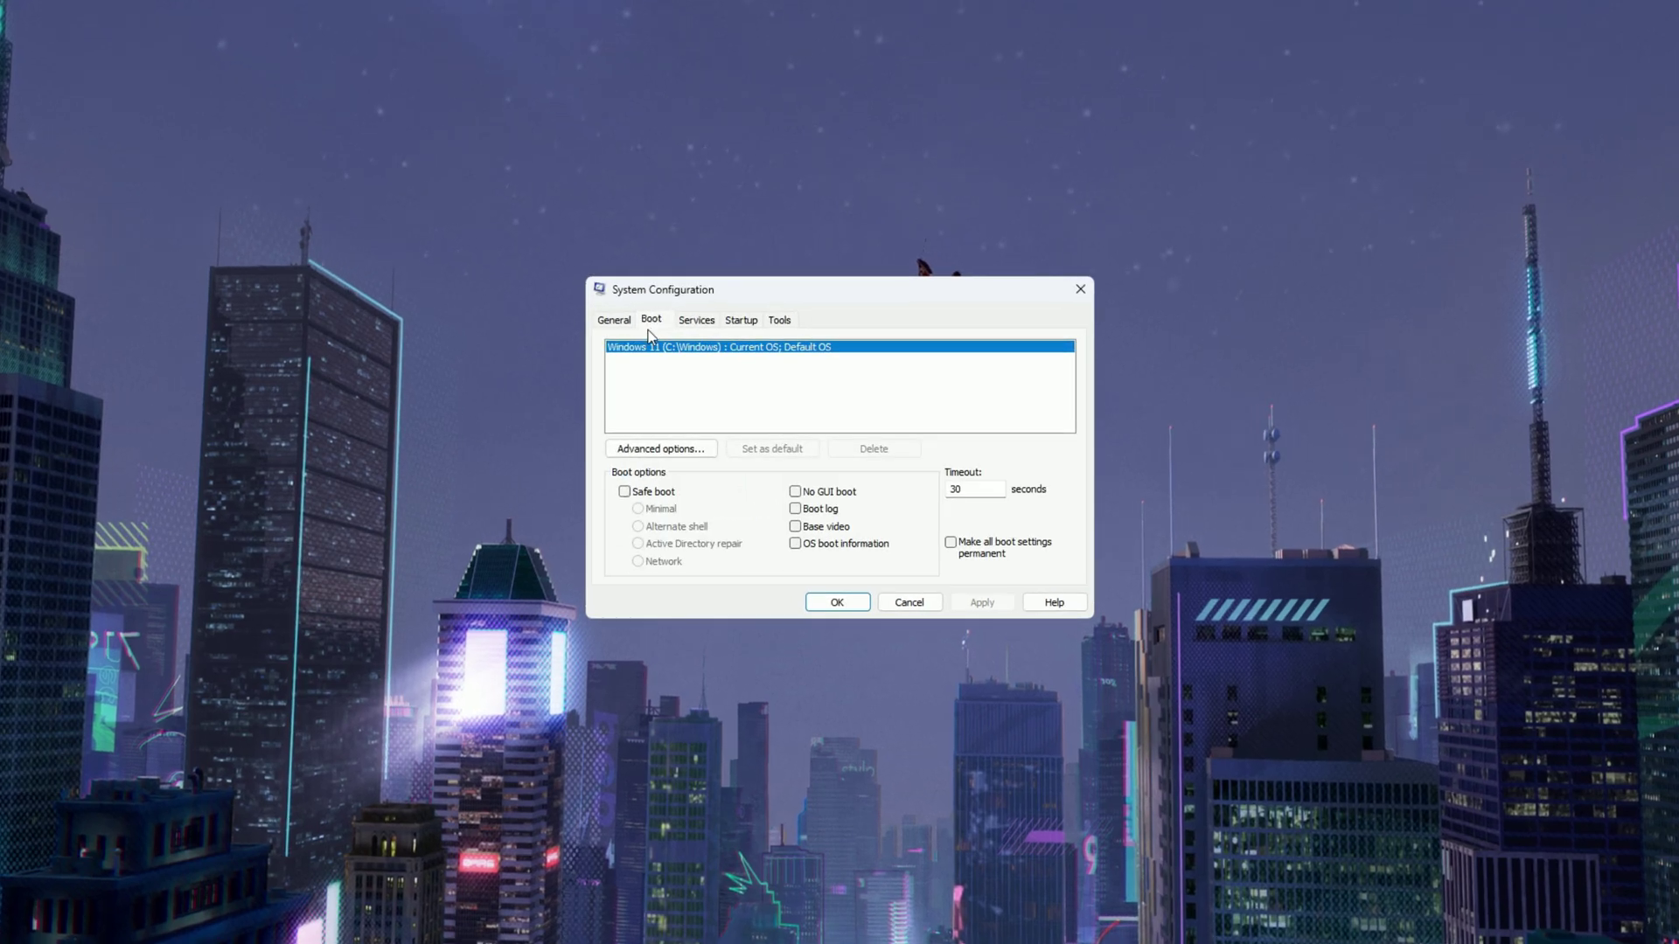
pyautogui.click(699, 455)
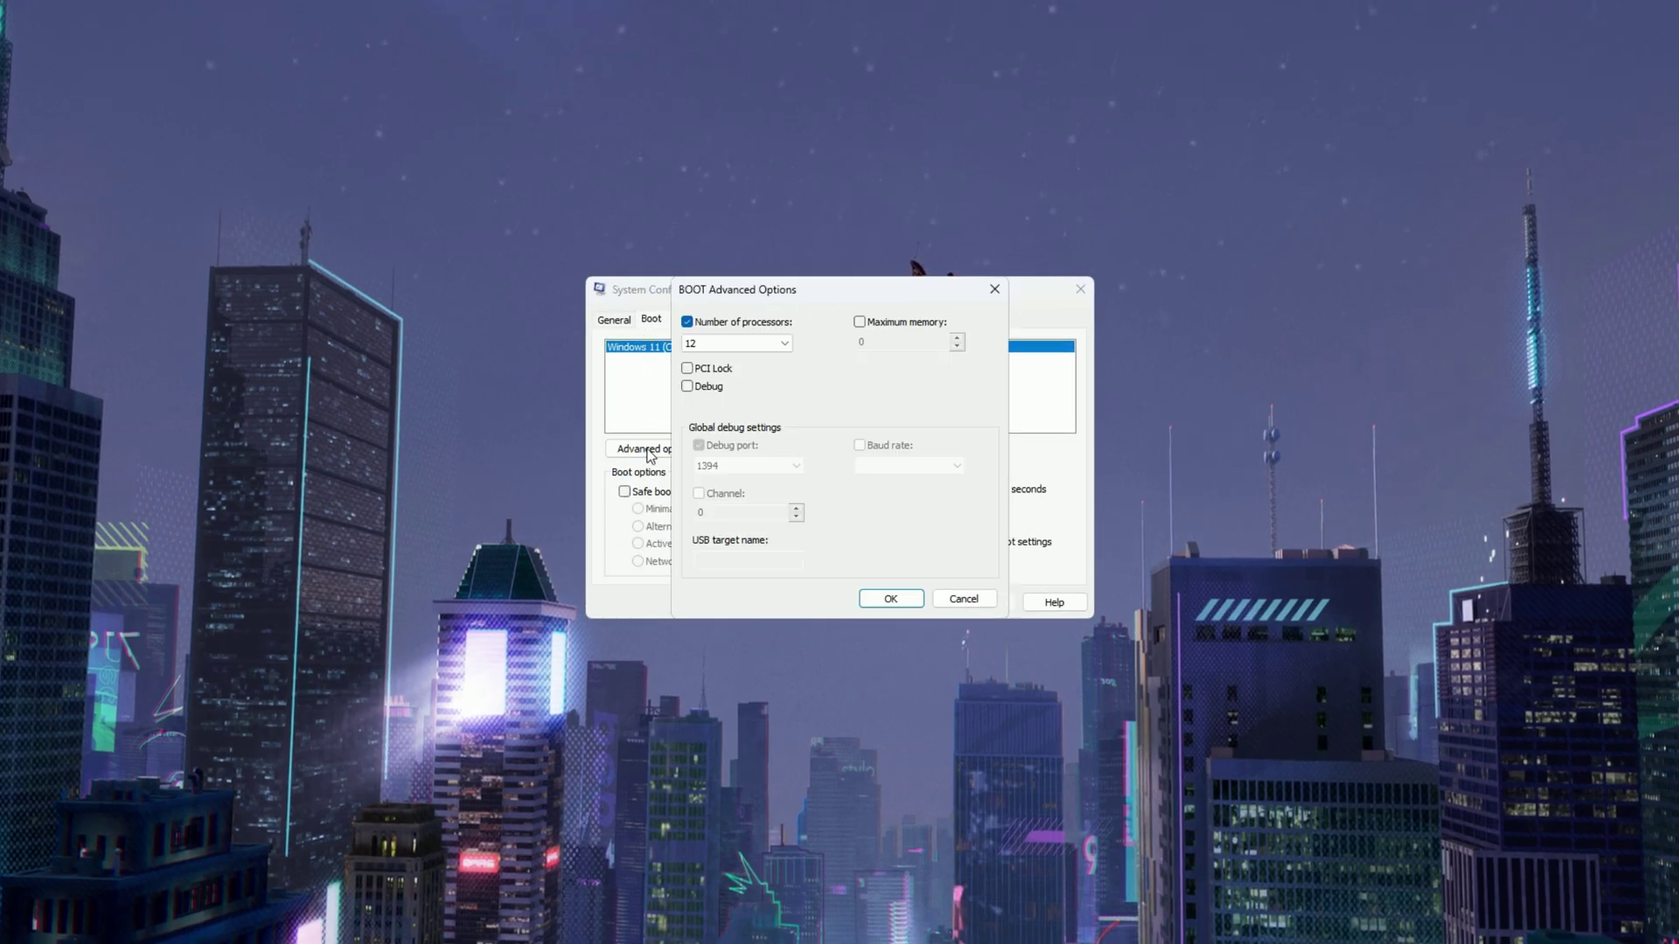
pyautogui.click(687, 324)
pyautogui.click(734, 343)
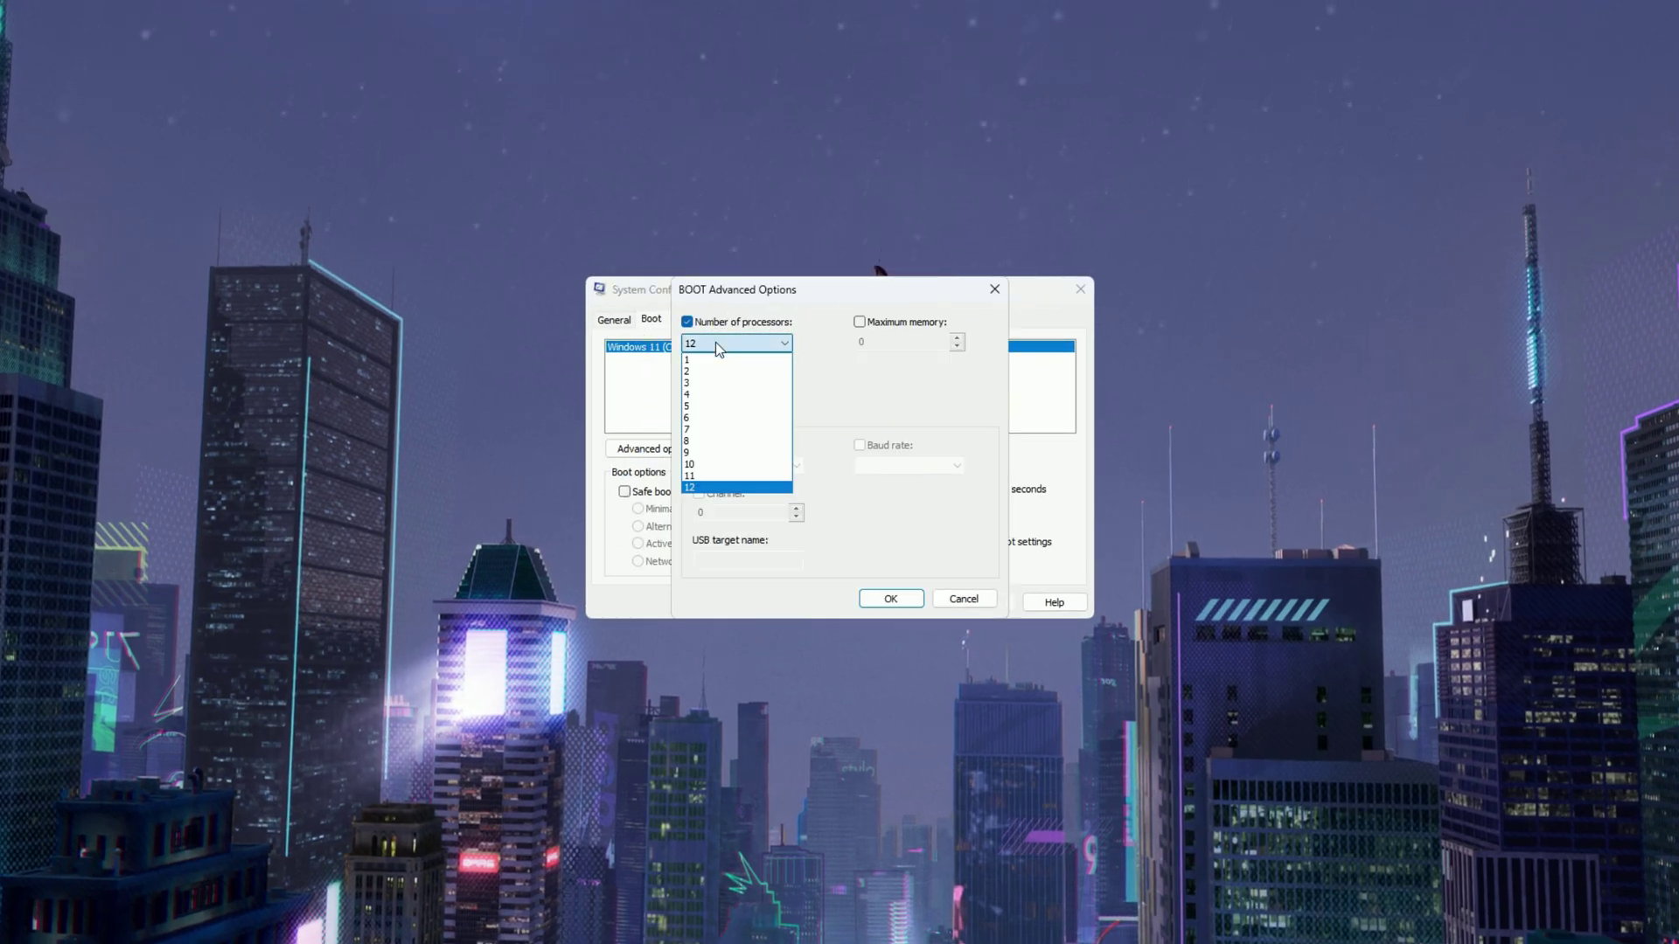
pyautogui.click(709, 494)
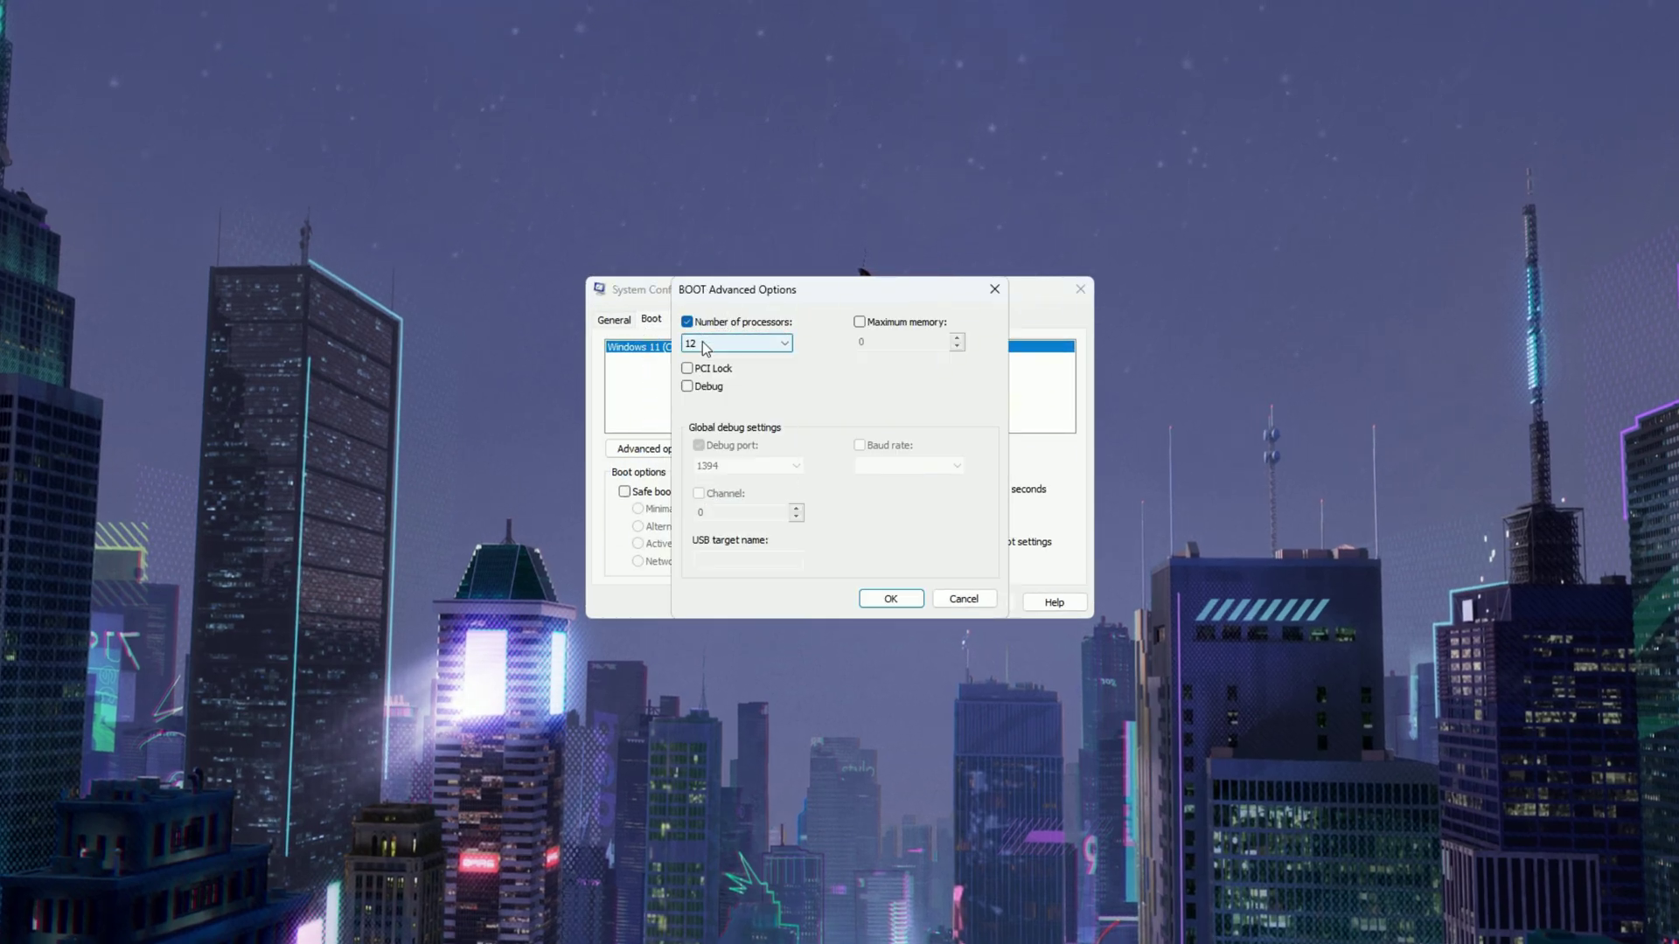
pyautogui.click(895, 605)
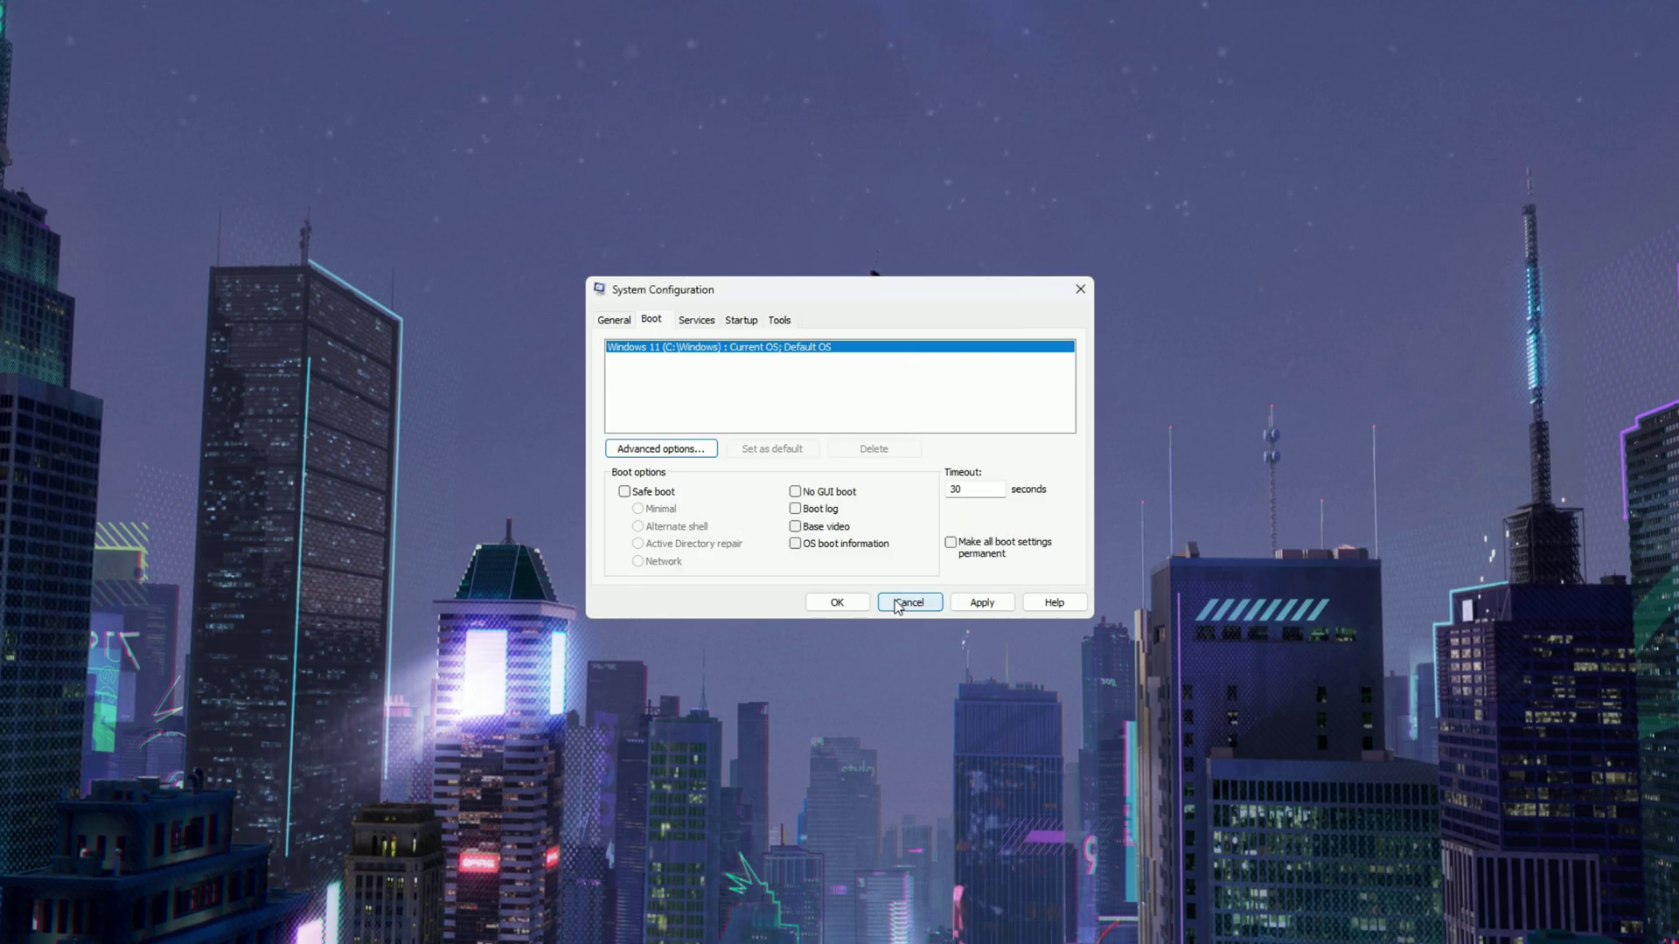
# Apply the boot configuration changes and choose to restart the computer.
pyautogui.click(983, 605)
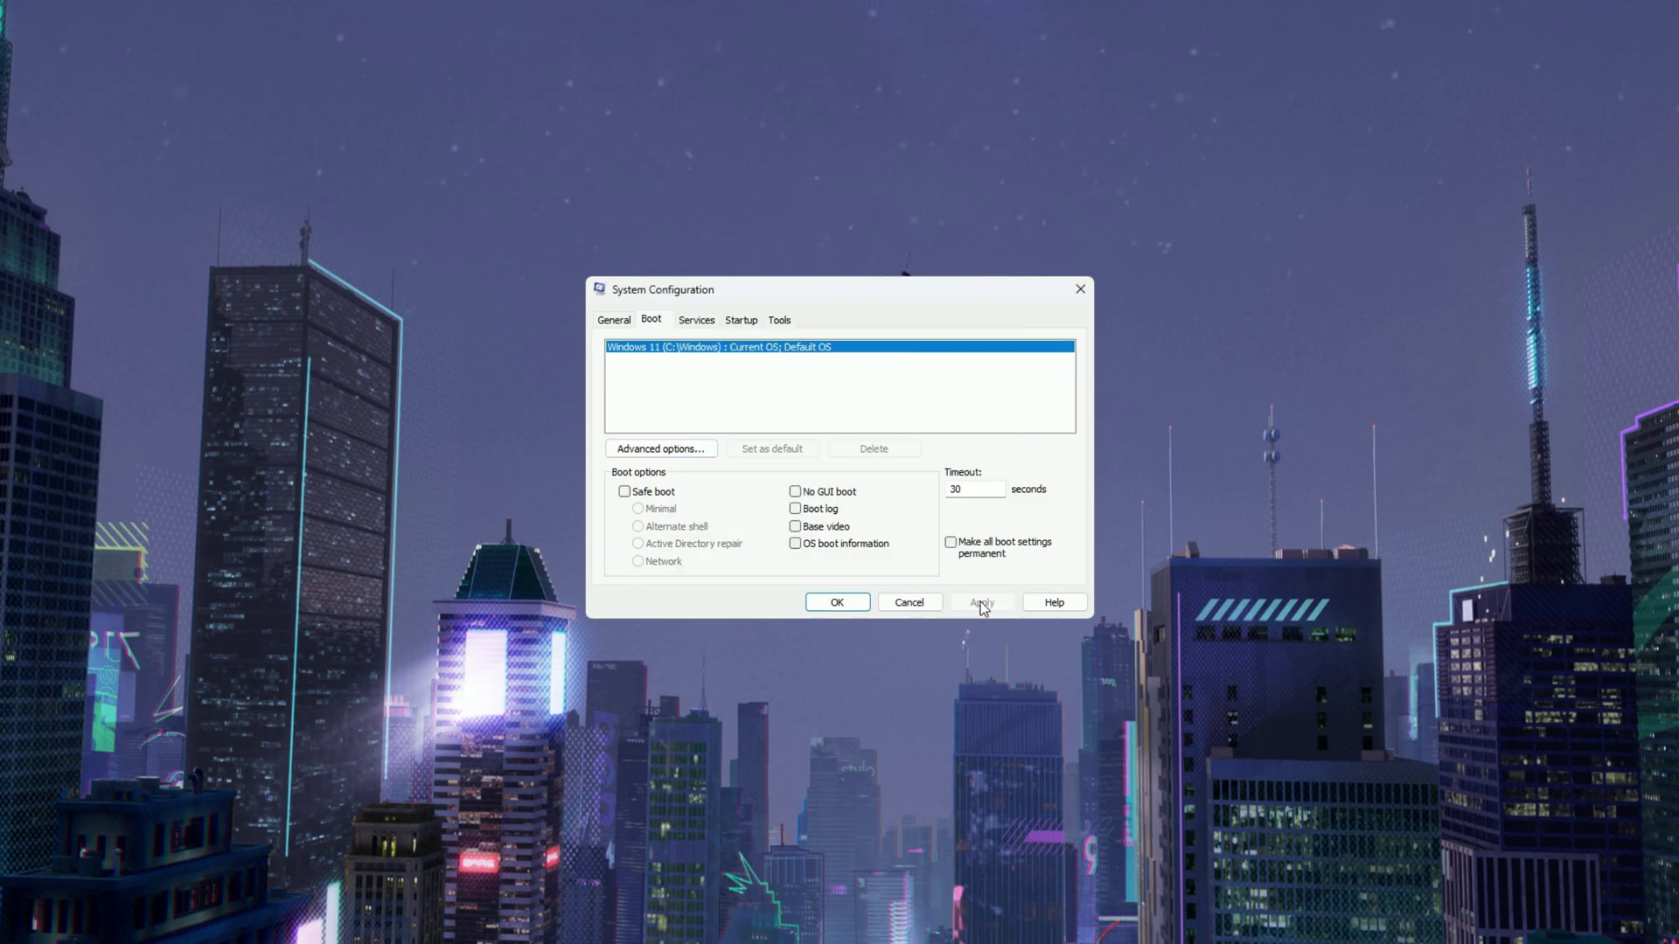
pyautogui.click(836, 605)
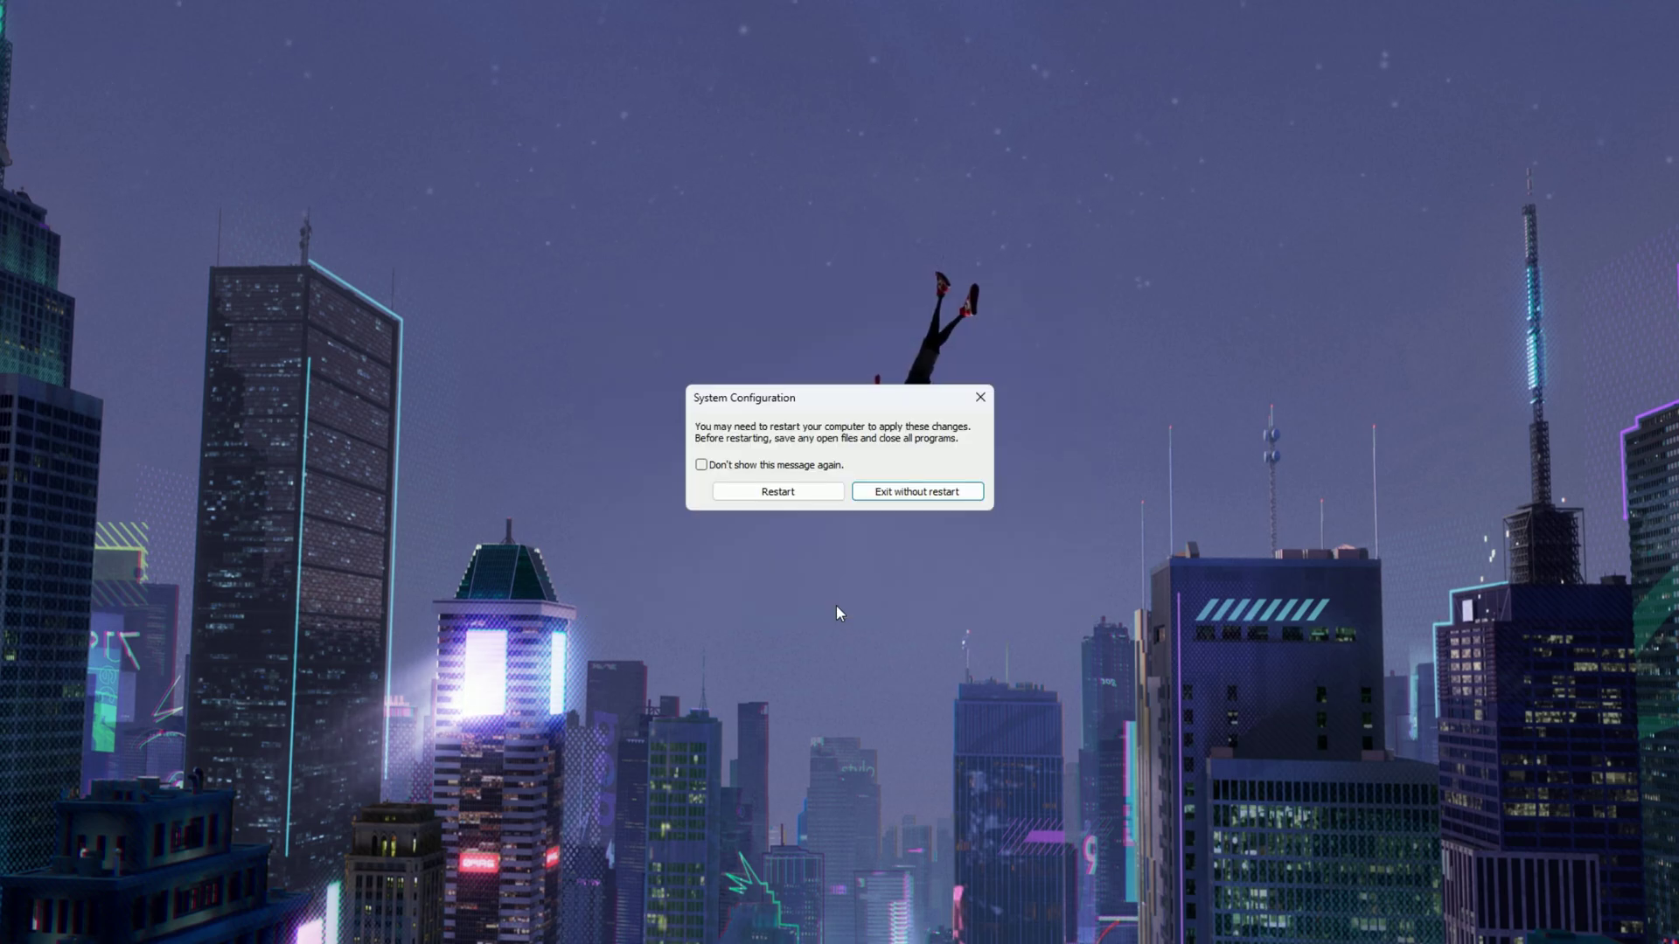
pyautogui.click(777, 491)
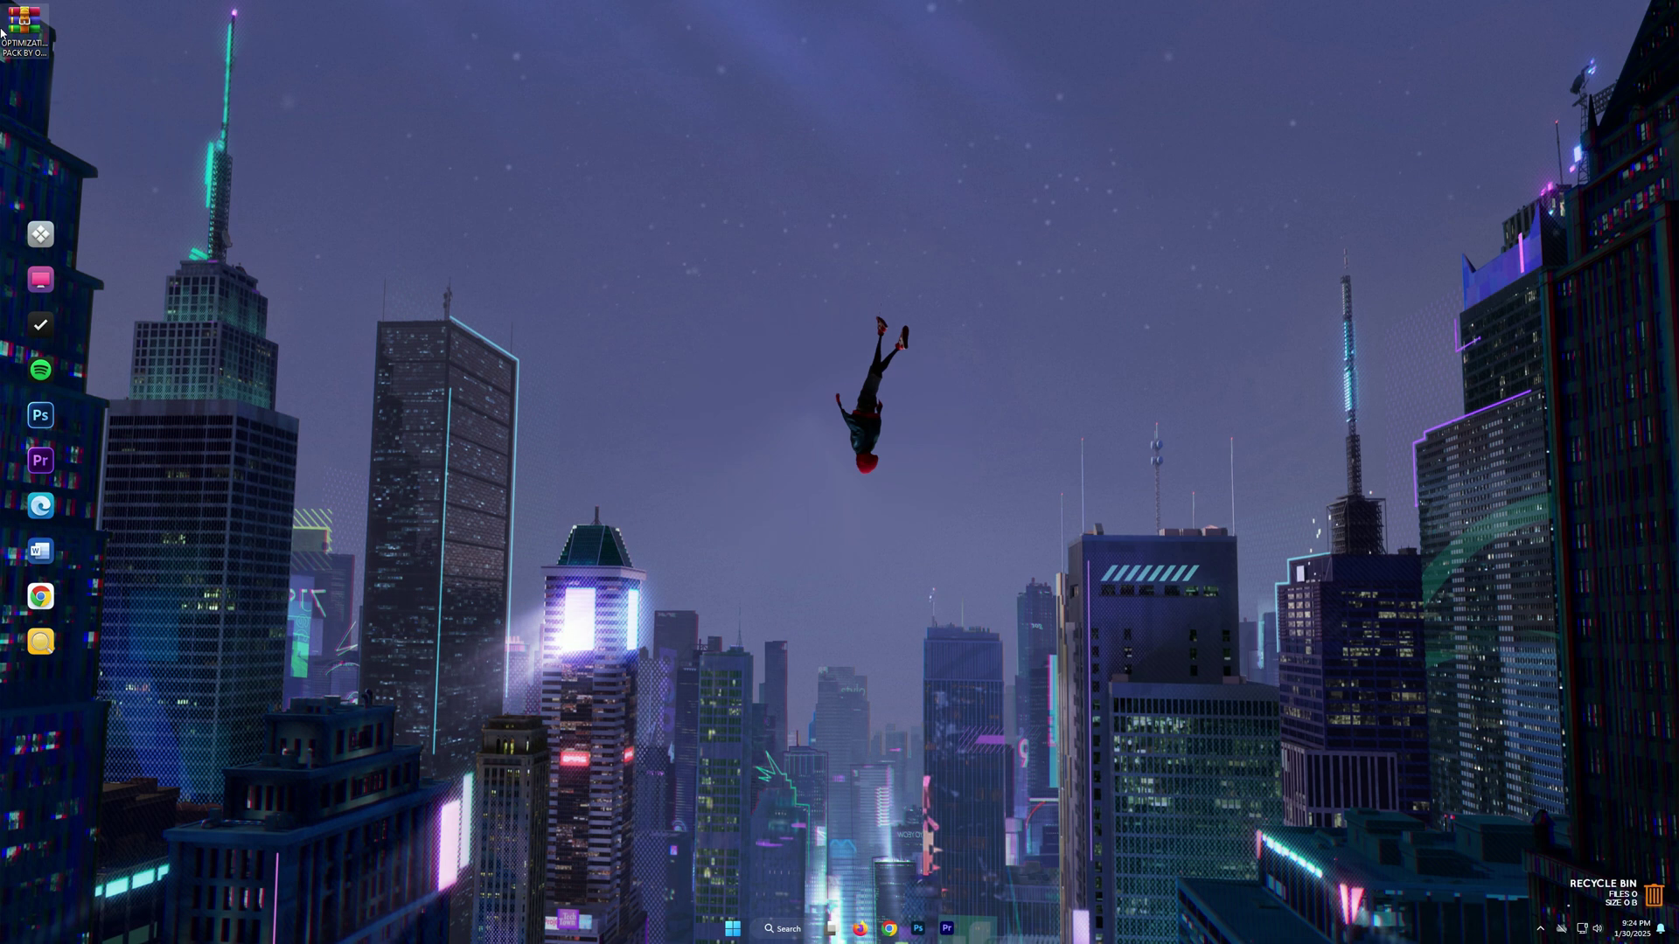
# Extract the Optimization Pack folder from the OPTIMIZATION PACK BY ON TREND archive onto the desktop and close the archive.
pyautogui.moveTo(25, 31); pyautogui.dragTo(708, 286)
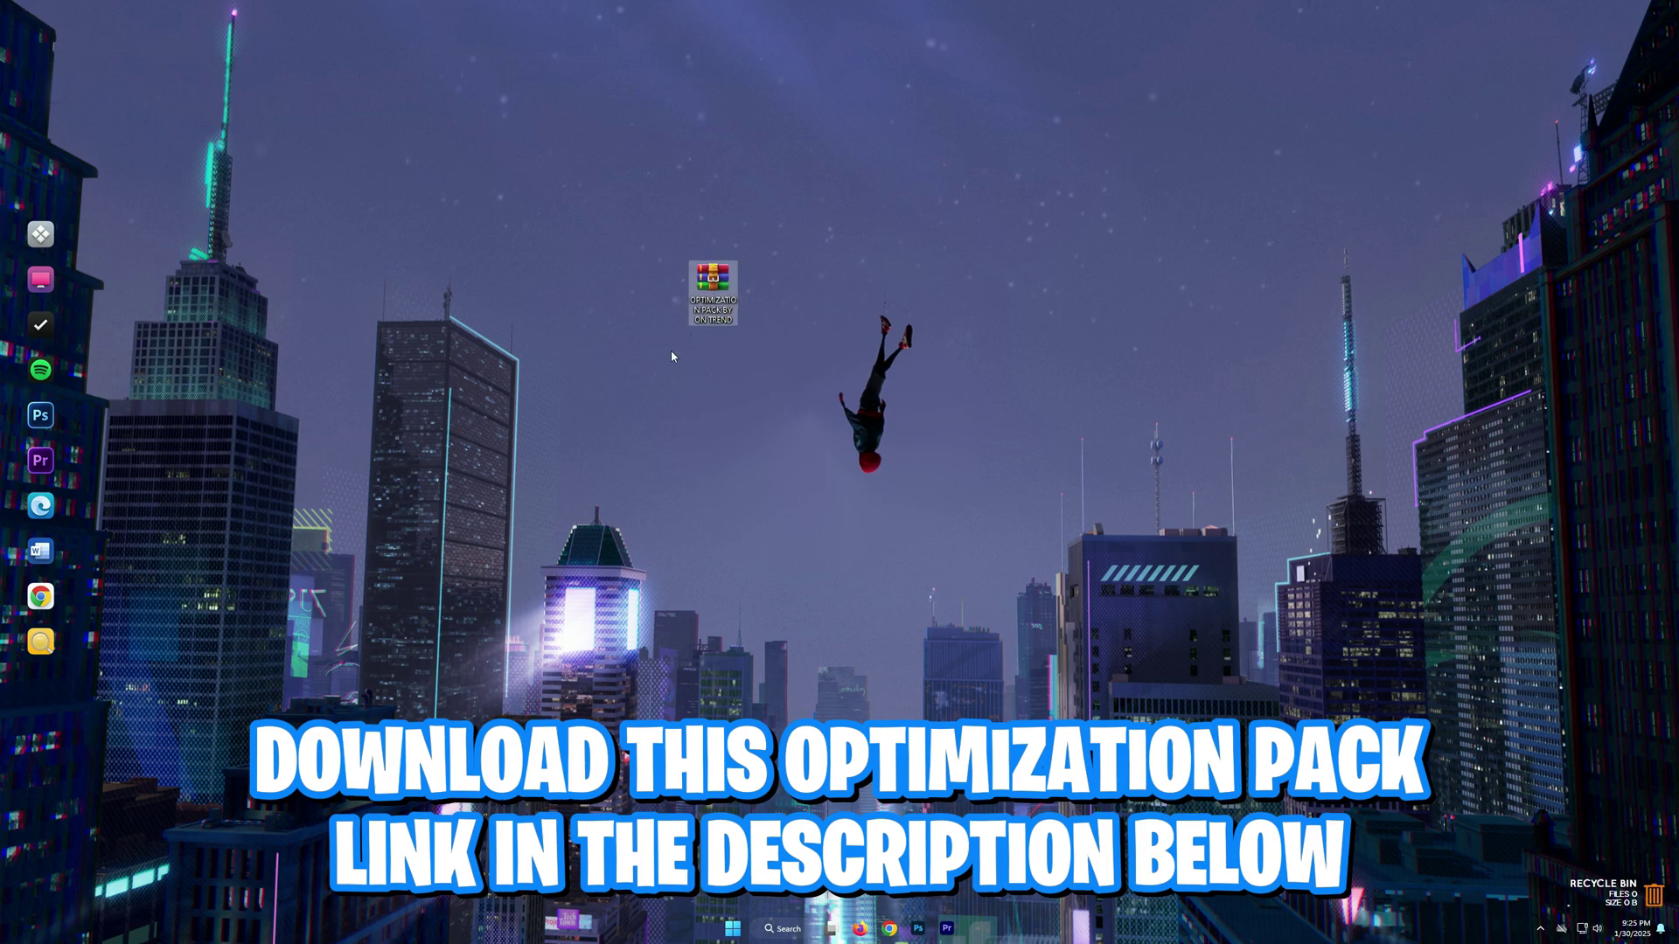
pyautogui.doubleClick(725, 285)
pyautogui.moveTo(1189, 384); pyautogui.dragTo(1141, 396)
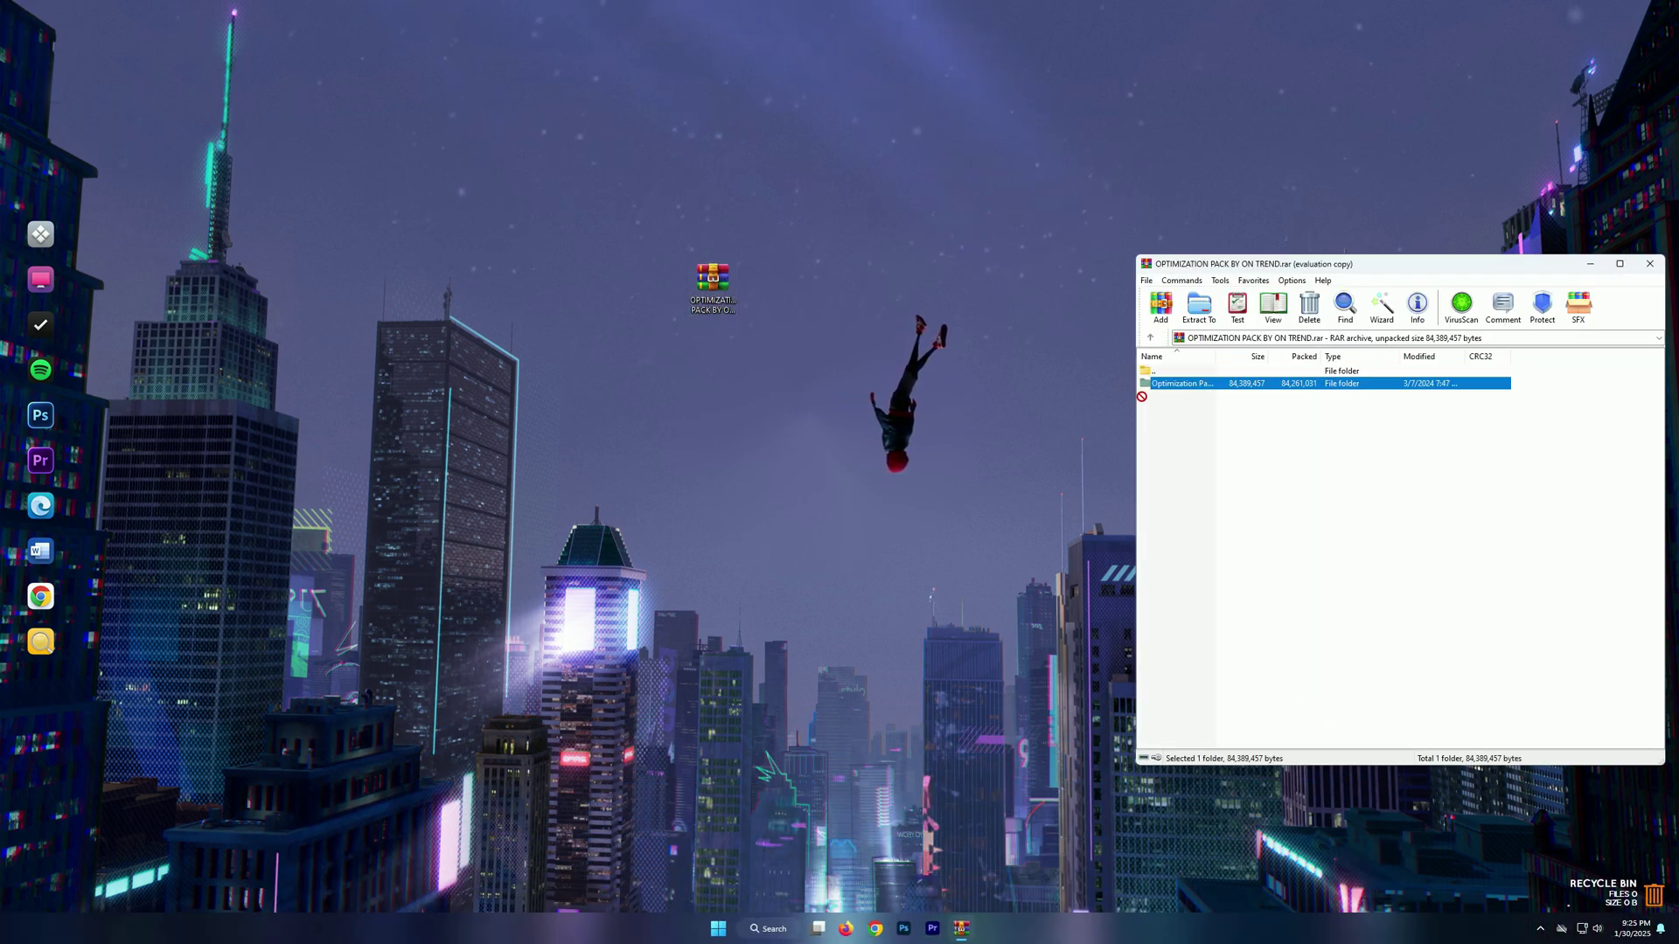
pyautogui.moveTo(862, 296); pyautogui.dragTo(862, 298)
pyautogui.hotkey('alt', 'F4')
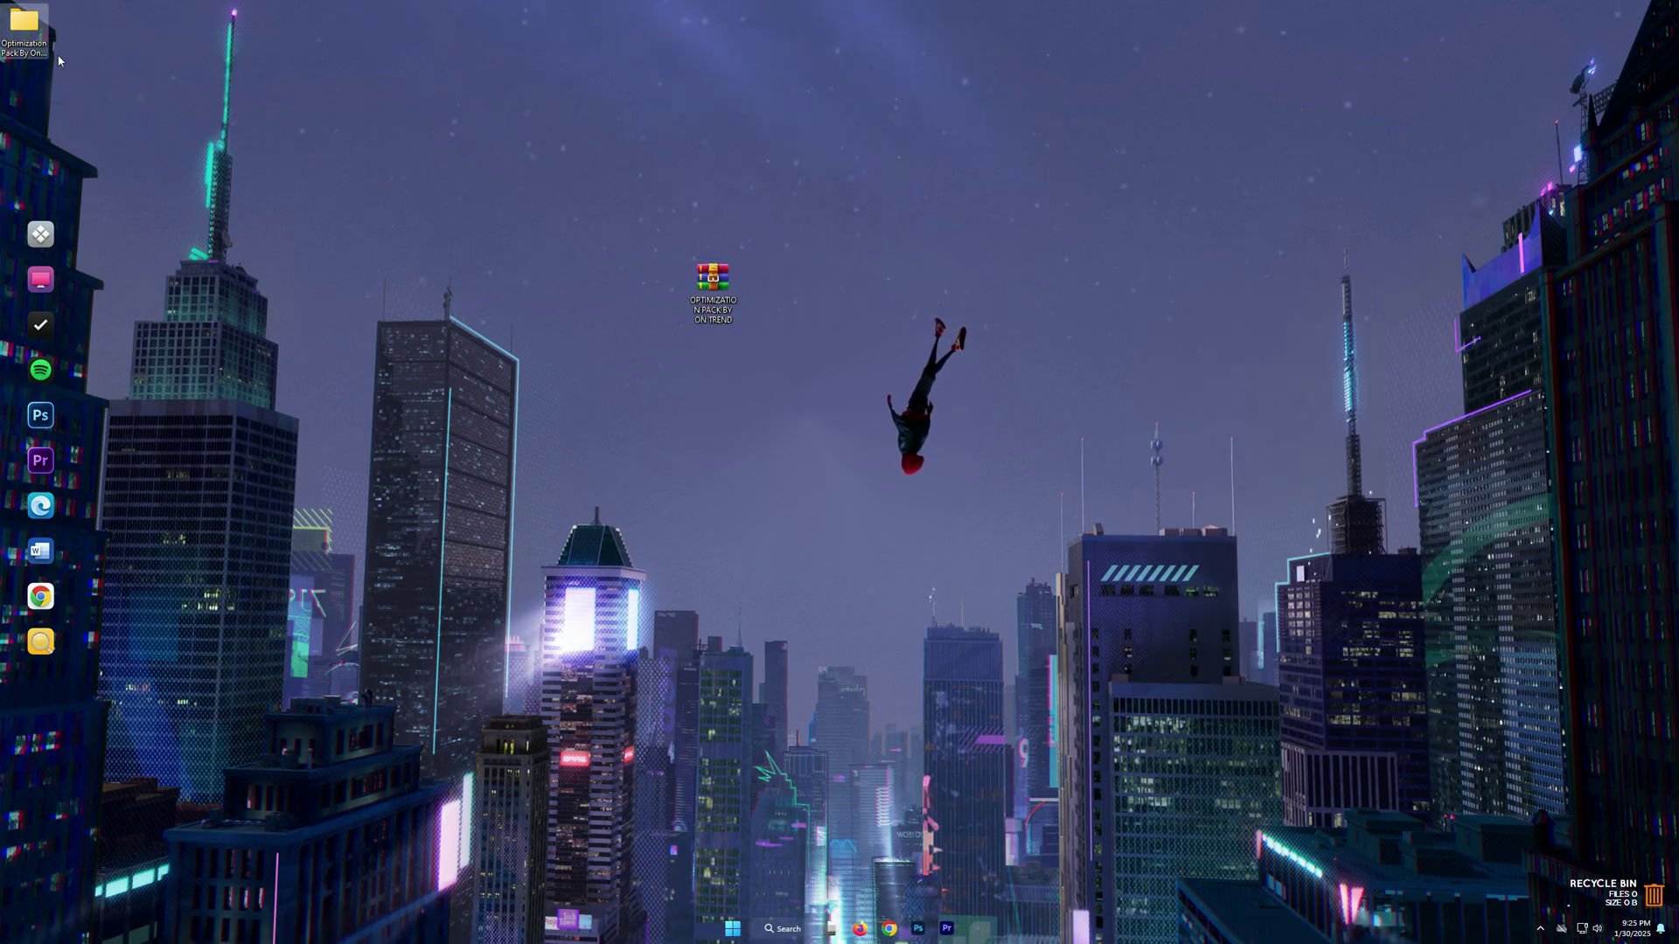
# Place the extracted Optimization Pack folder beside its archive on the desktop and open the folder.
pyautogui.moveTo(30, 35); pyautogui.dragTo(777, 314)
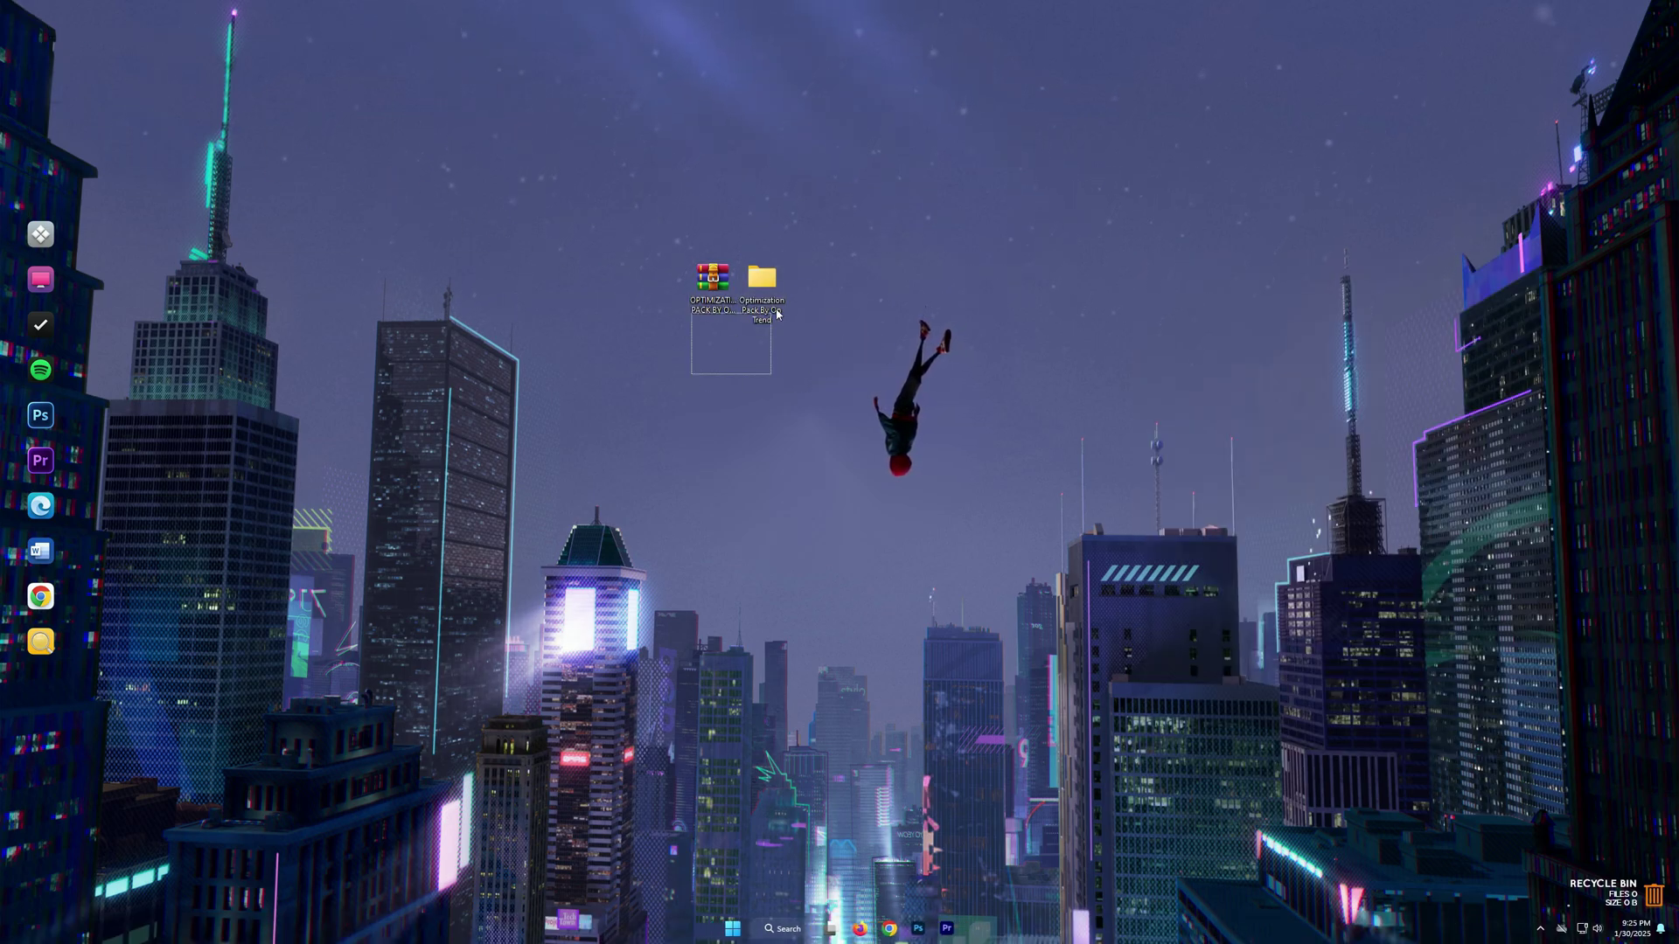
pyautogui.doubleClick(764, 293)
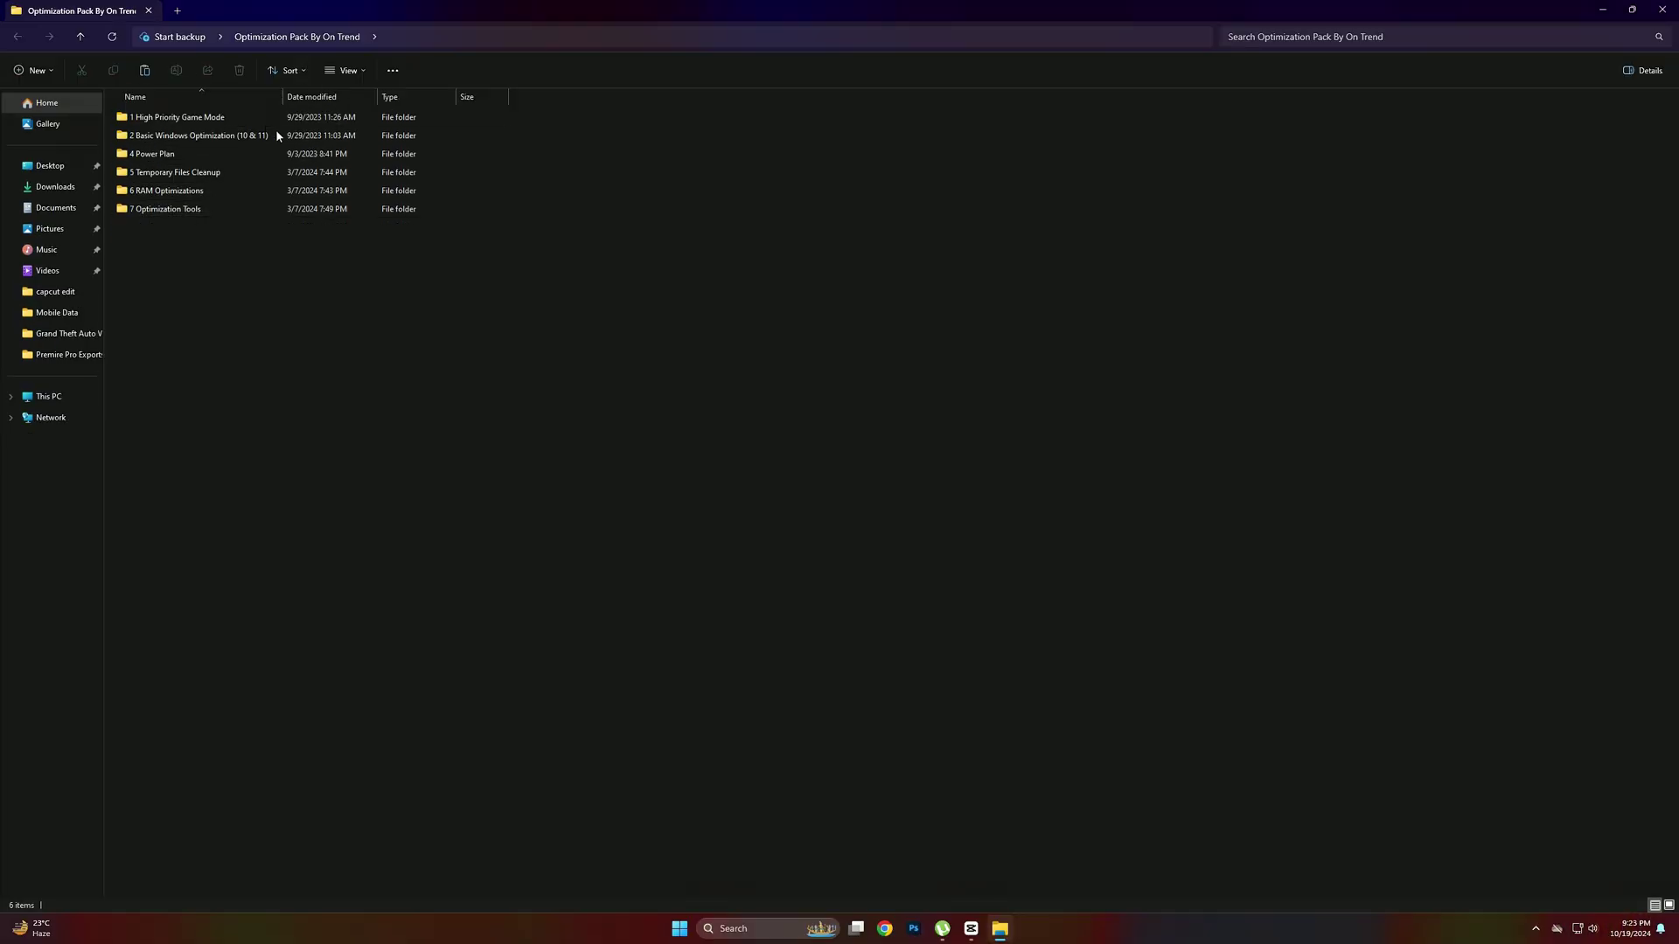
pyautogui.moveTo(255, 291); pyautogui.dragTo(195, 133)
pyautogui.keyDown('ctrl'); pyautogui.click(192, 116); pyautogui.keyUp('ctrl')
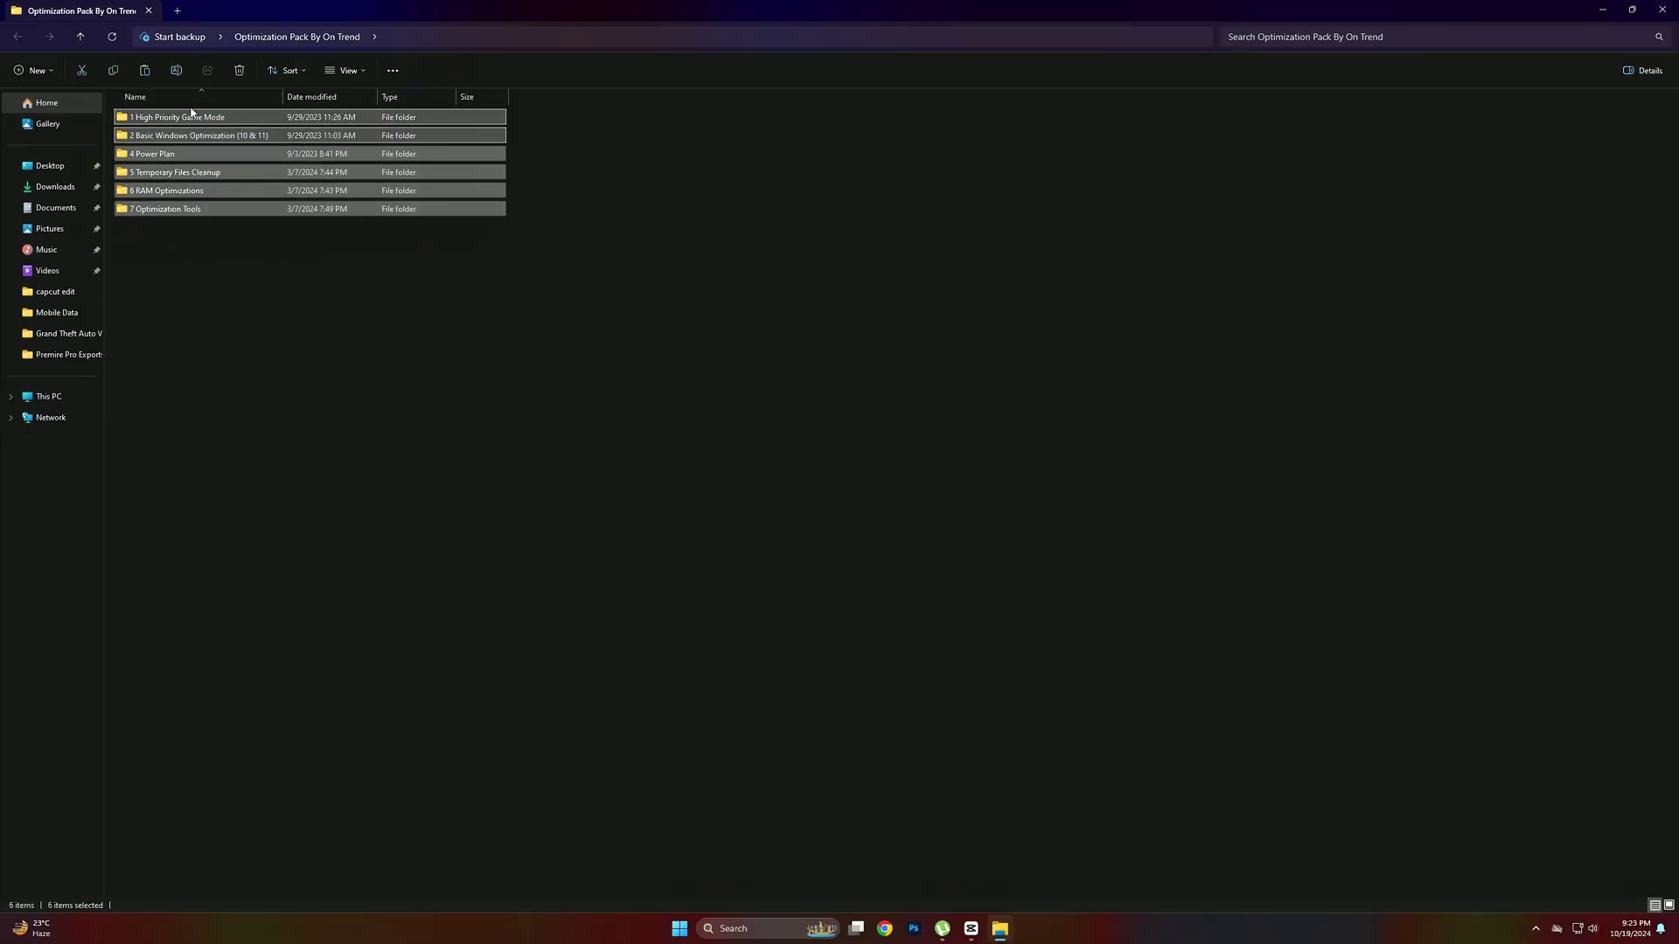
pyautogui.click(290, 249)
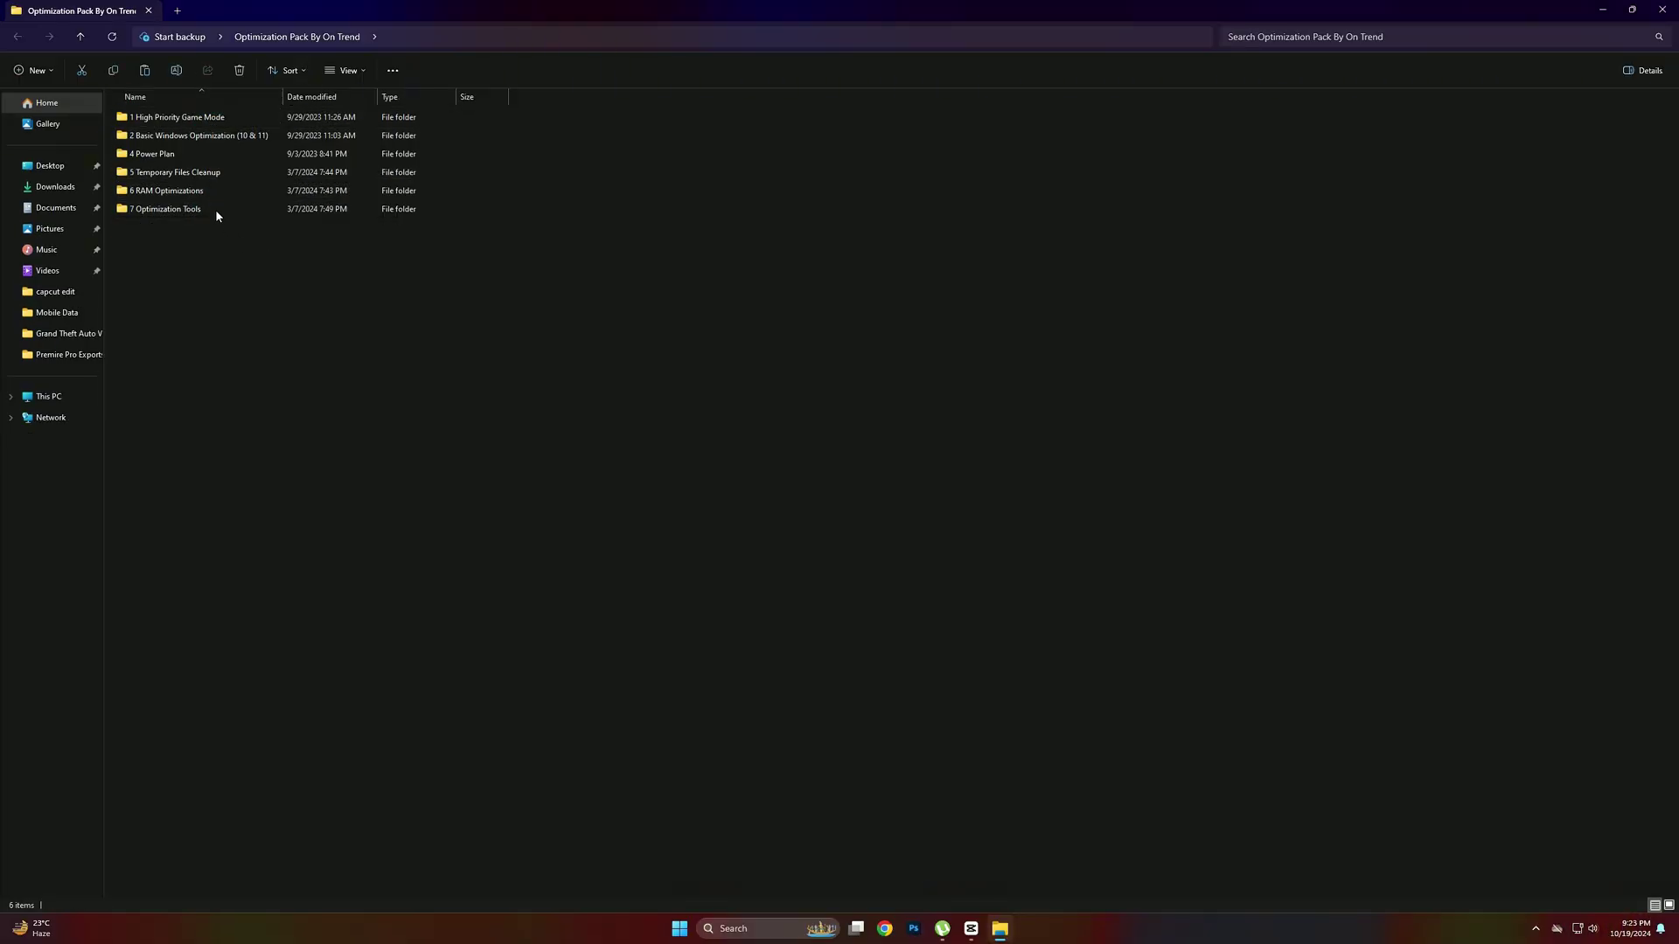
# Add the High Priority registry file from the 1 High Priority Game Mode folder to the Windows registry.
pyautogui.doubleClick(179, 119)
pyautogui.click(181, 120)
pyautogui.doubleClick(182, 120)
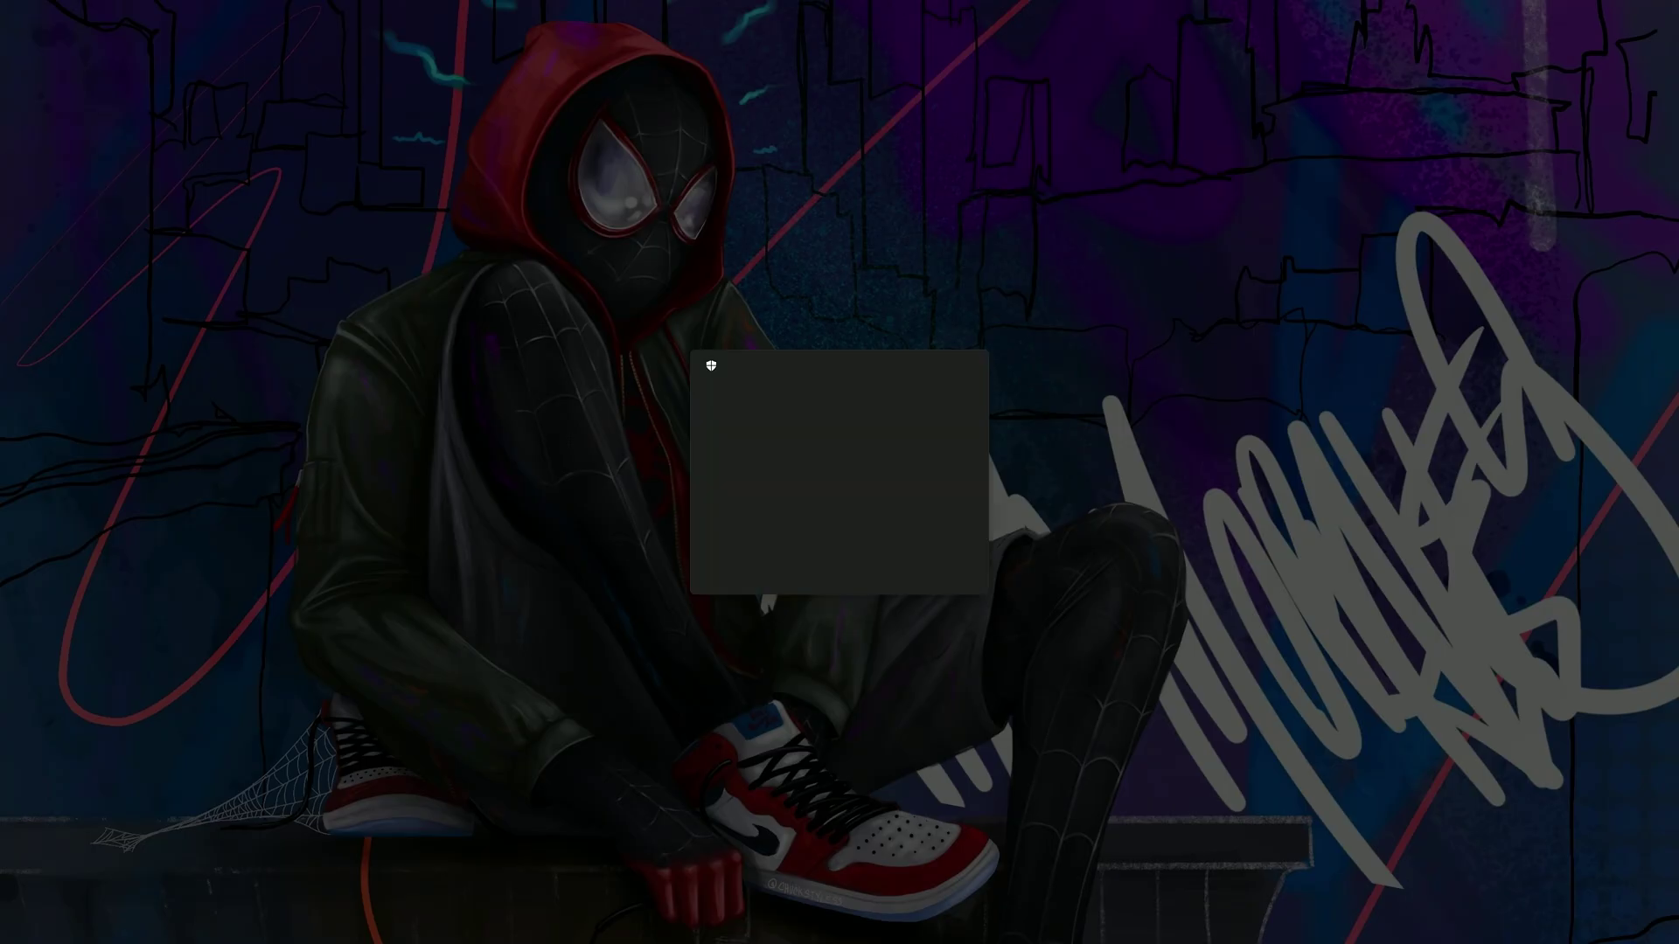
pyautogui.click(789, 565)
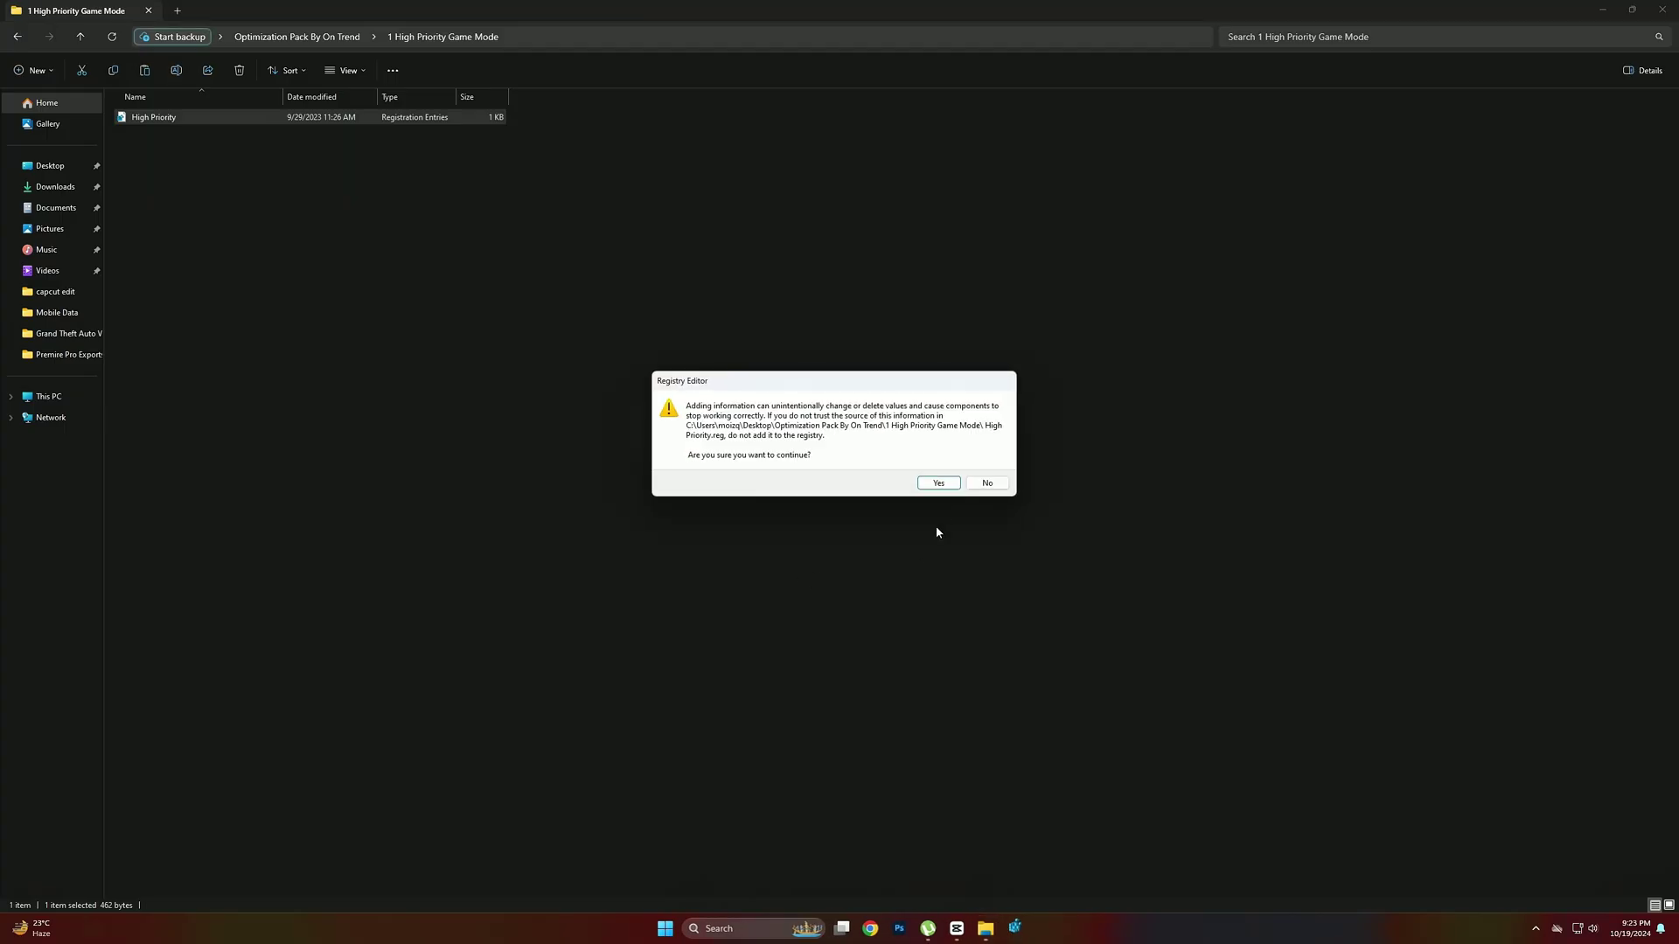
pyautogui.click(952, 484)
pyautogui.click(992, 476)
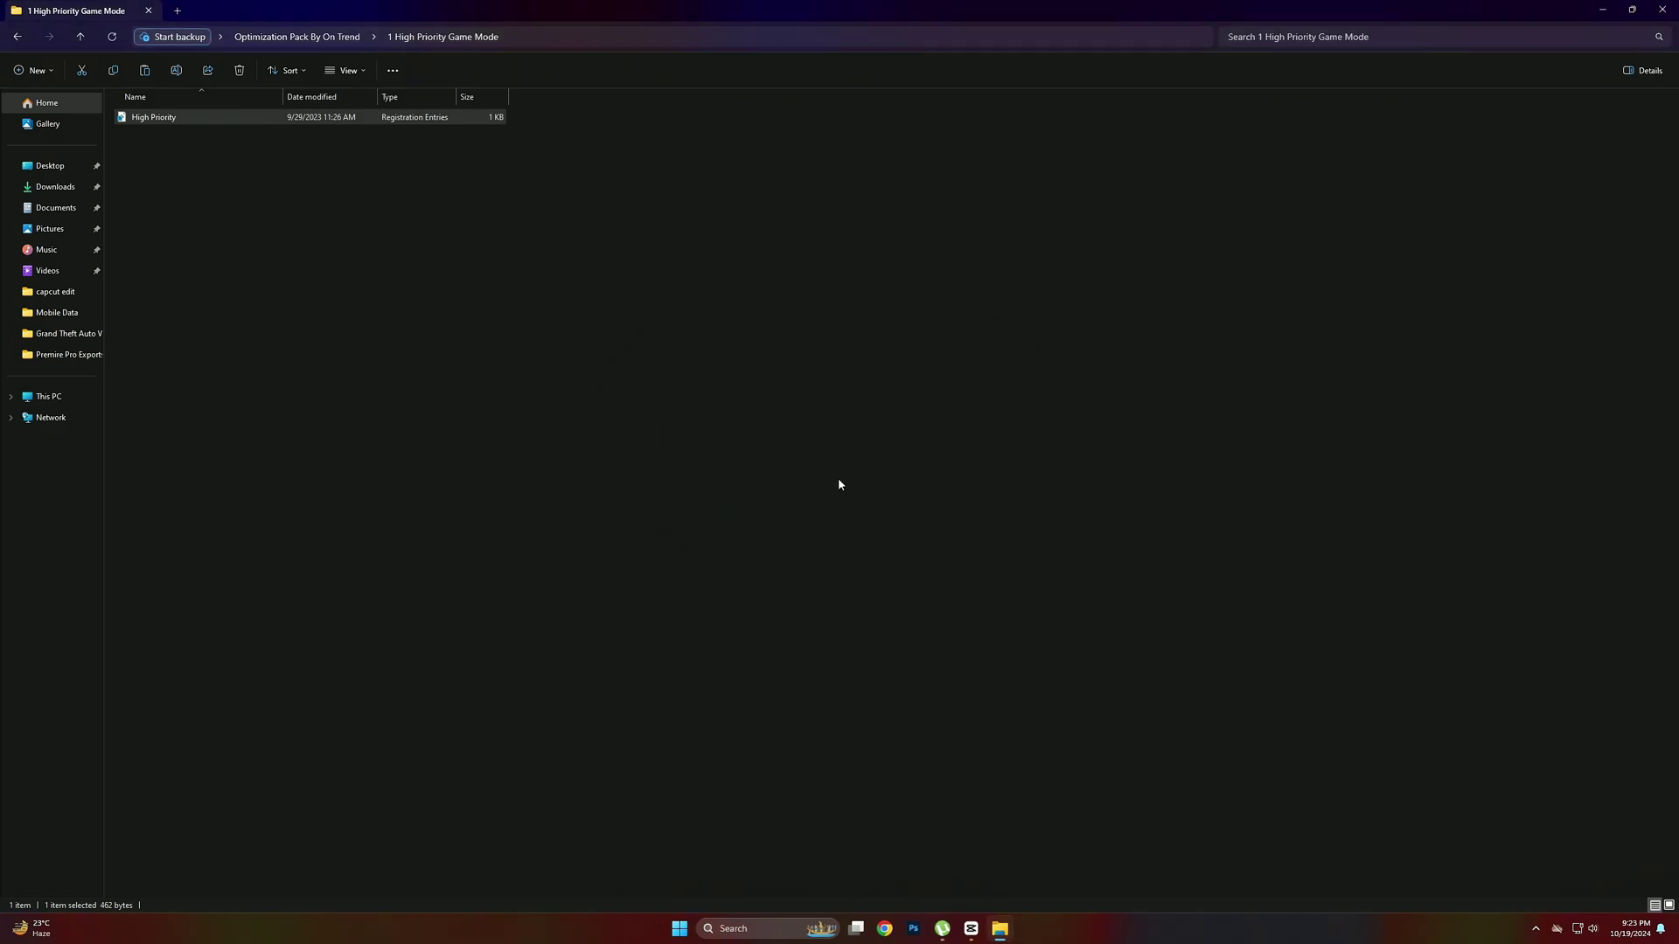
# Add the Disable Background Apps file from the 2 Basic Windows Optimization (10 & 11) folder to the registry.
pyautogui.click(17, 36)
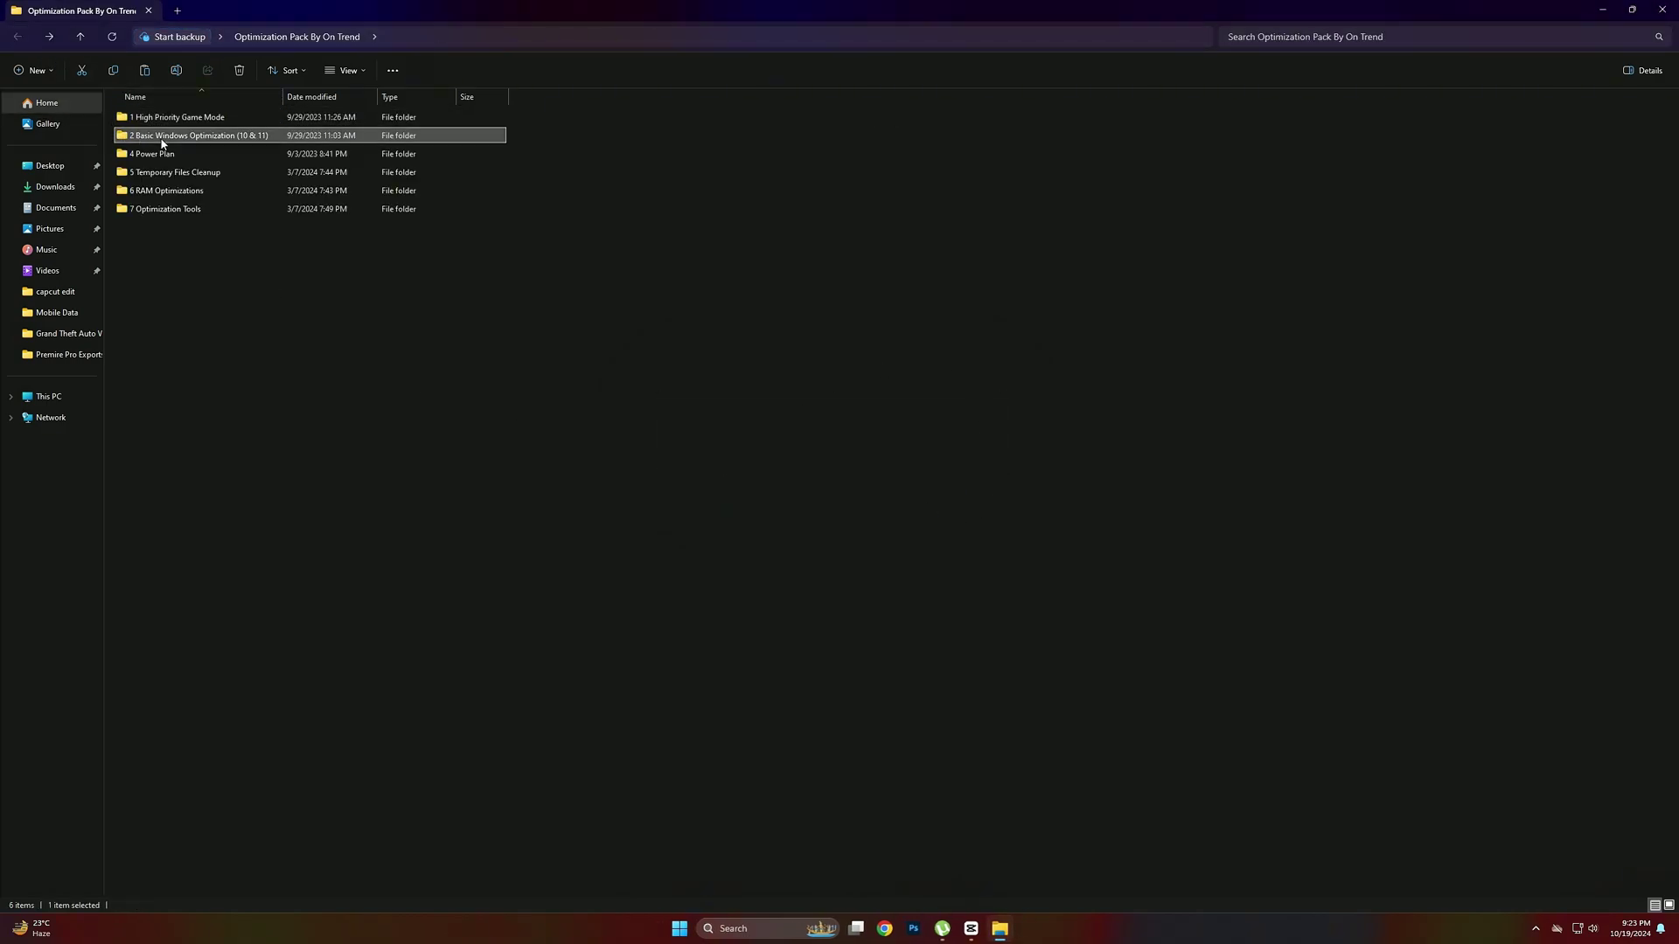
pyautogui.doubleClick(162, 137)
pyautogui.doubleClick(187, 136)
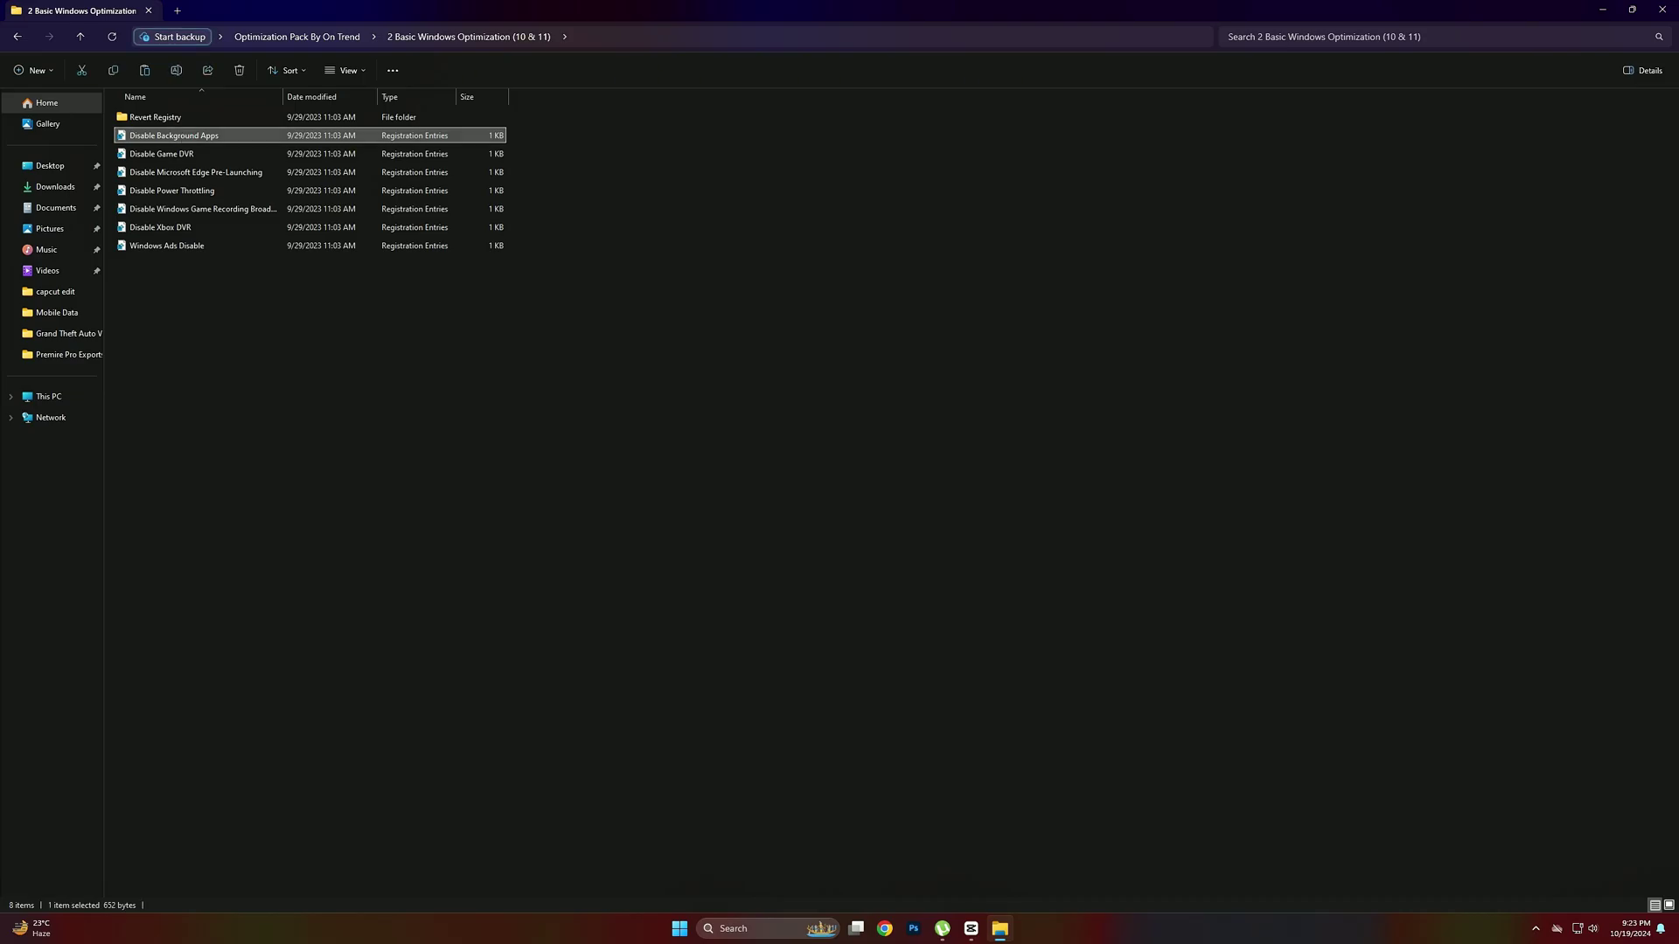
pyautogui.click(870, 565)
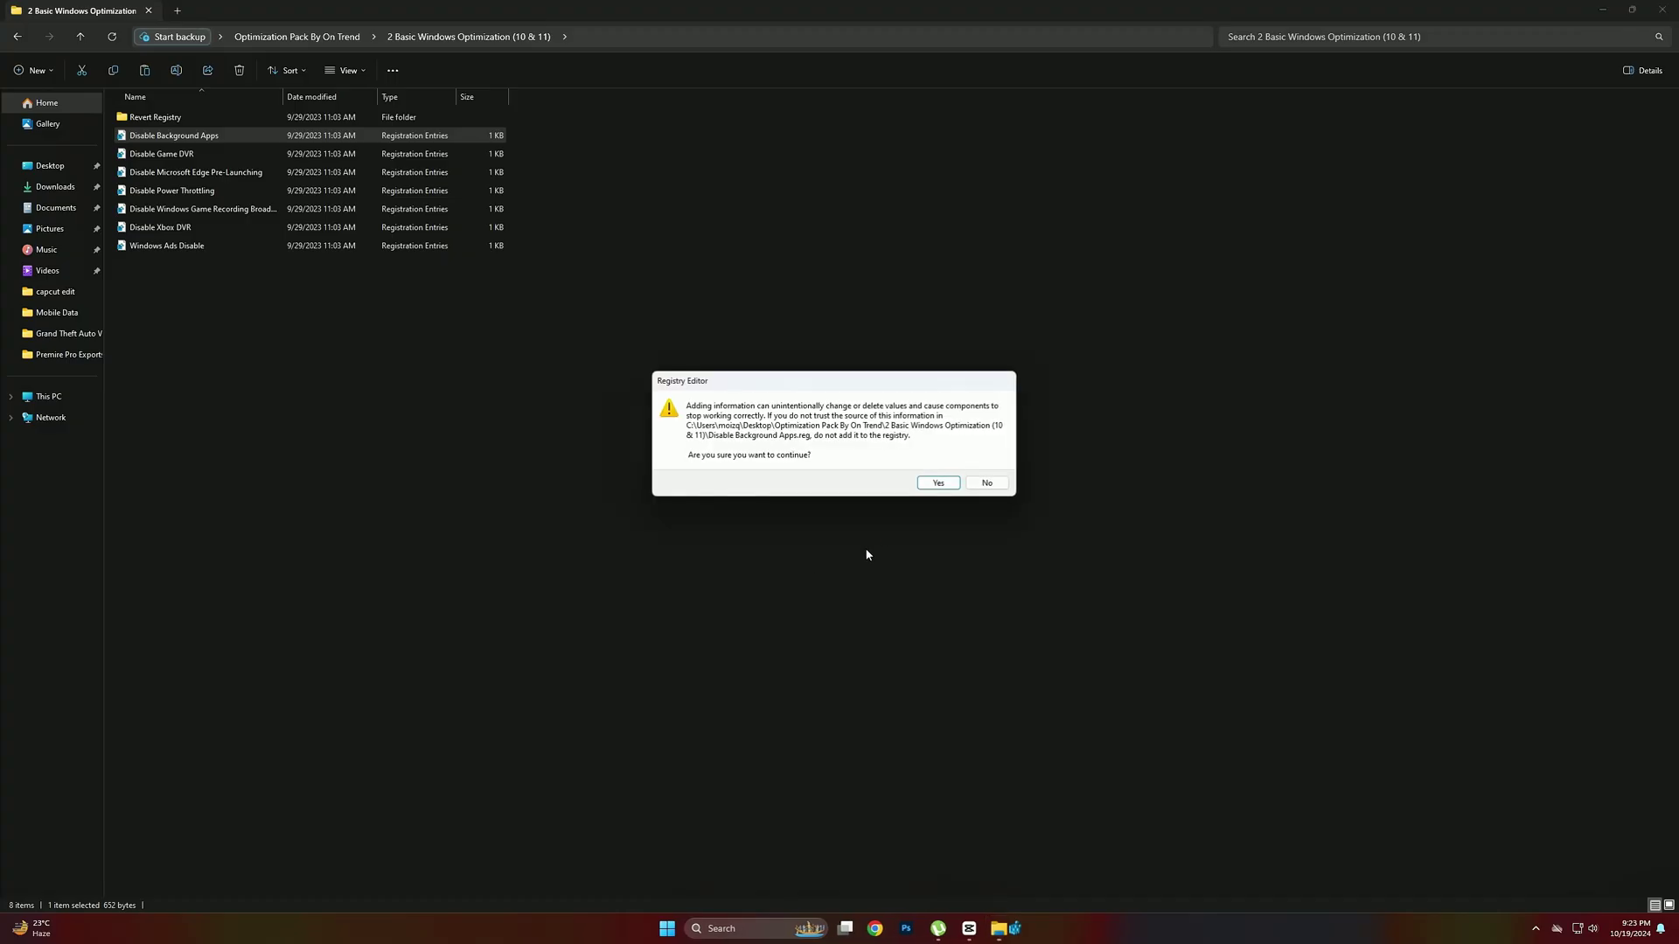
pyautogui.click(950, 479)
pyautogui.click(986, 468)
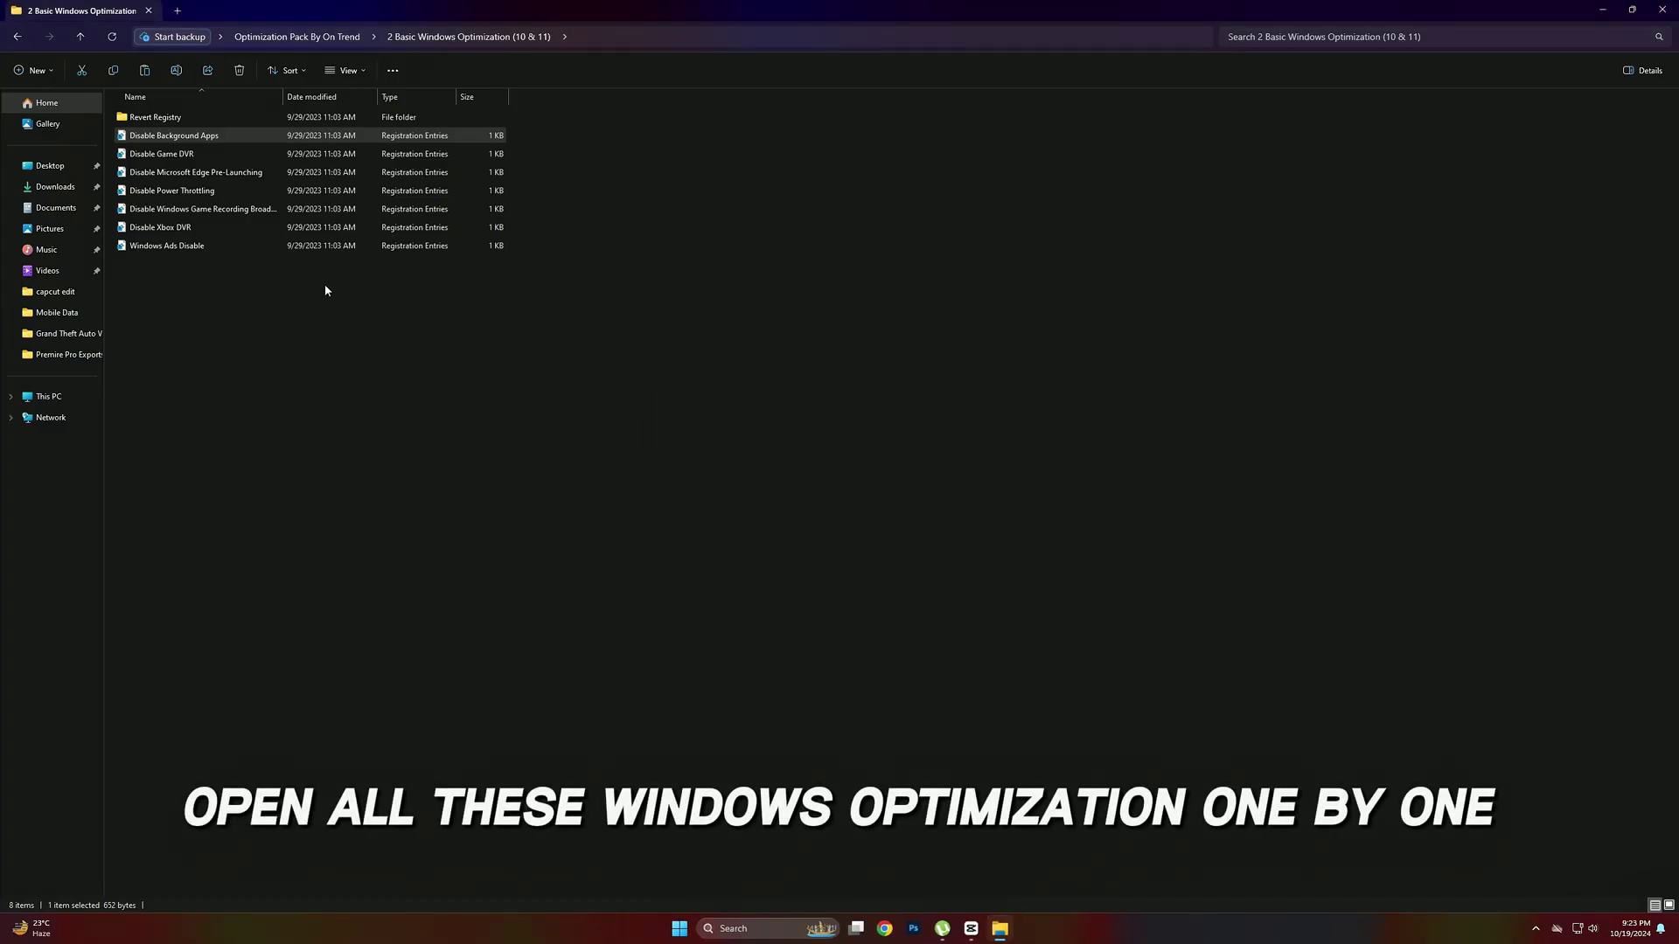
# Add the Disable Game DVR registry file to the Windows registry, allowing Registry Editor to make changes.
pyautogui.doubleClick(162, 153)
pyautogui.click(875, 566)
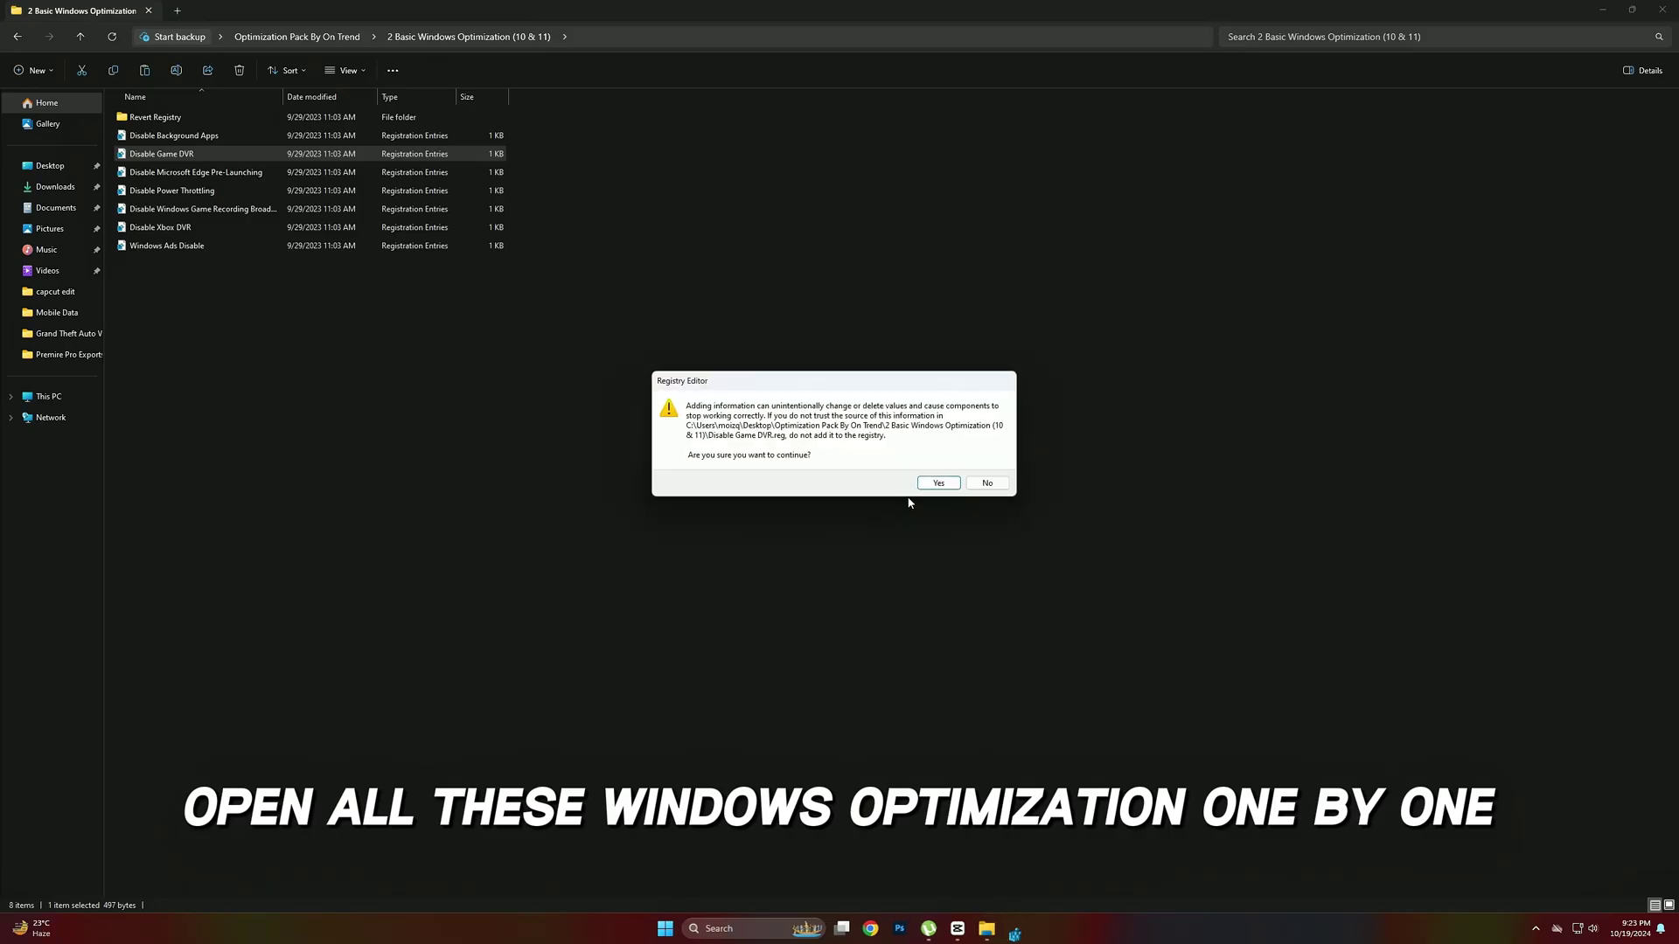
pyautogui.click(939, 486)
pyautogui.click(985, 468)
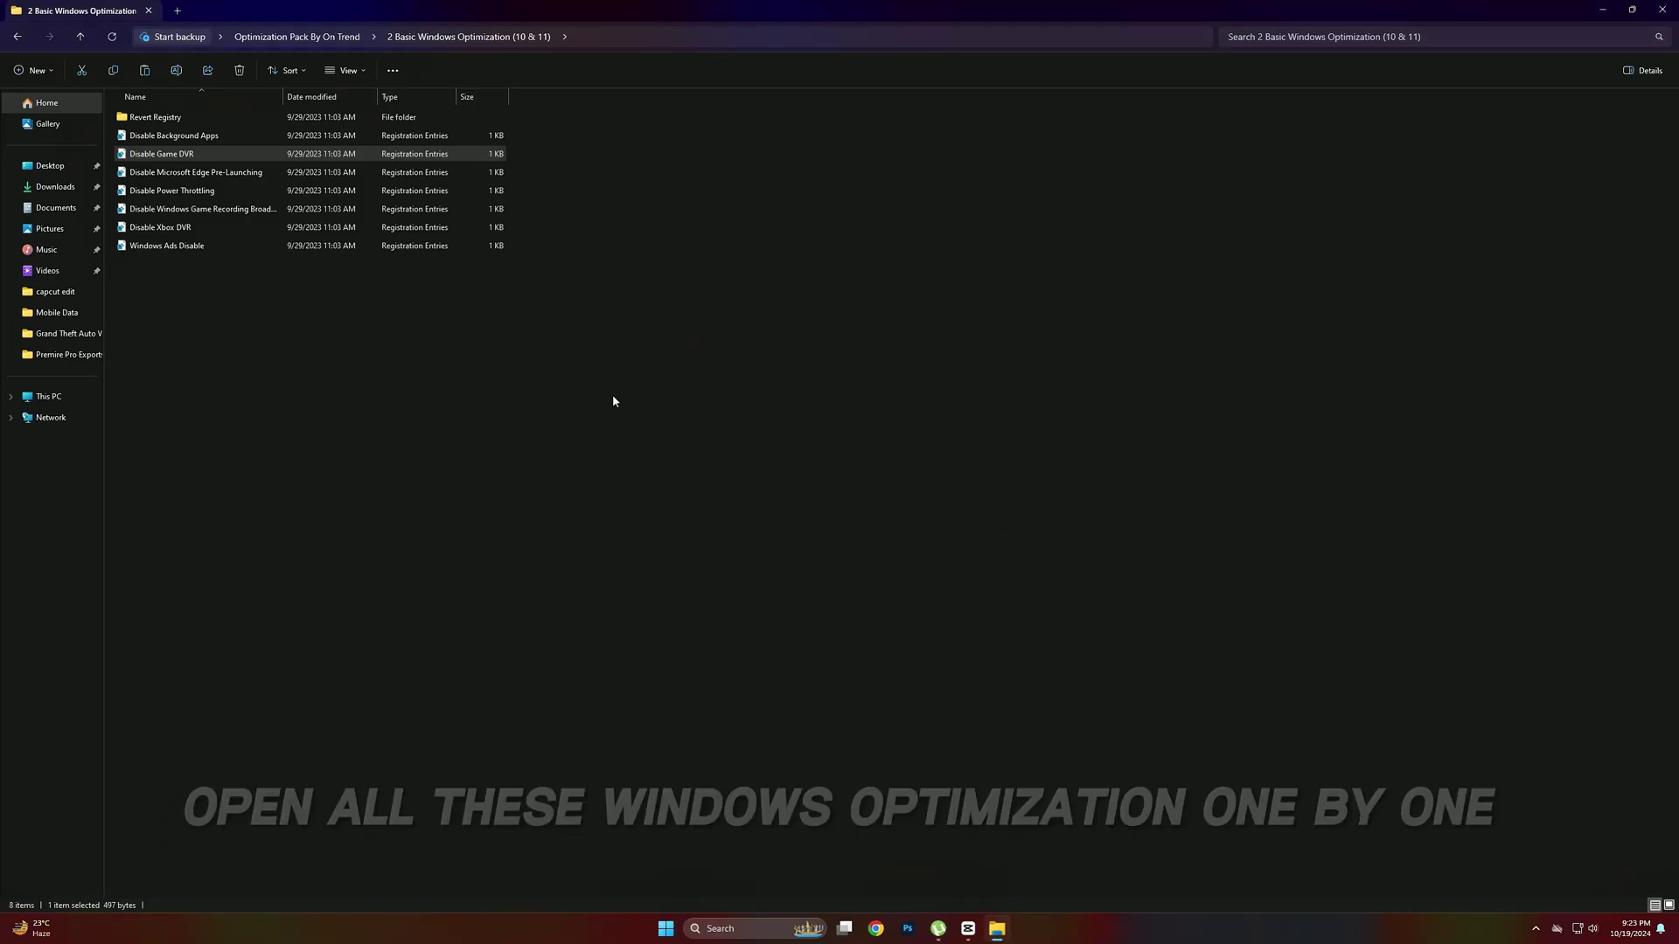
# Add the Disable Microsoft Edge Pre-Launching registry file to the Windows registry.
pyautogui.doubleClick(191, 173)
pyautogui.click(779, 565)
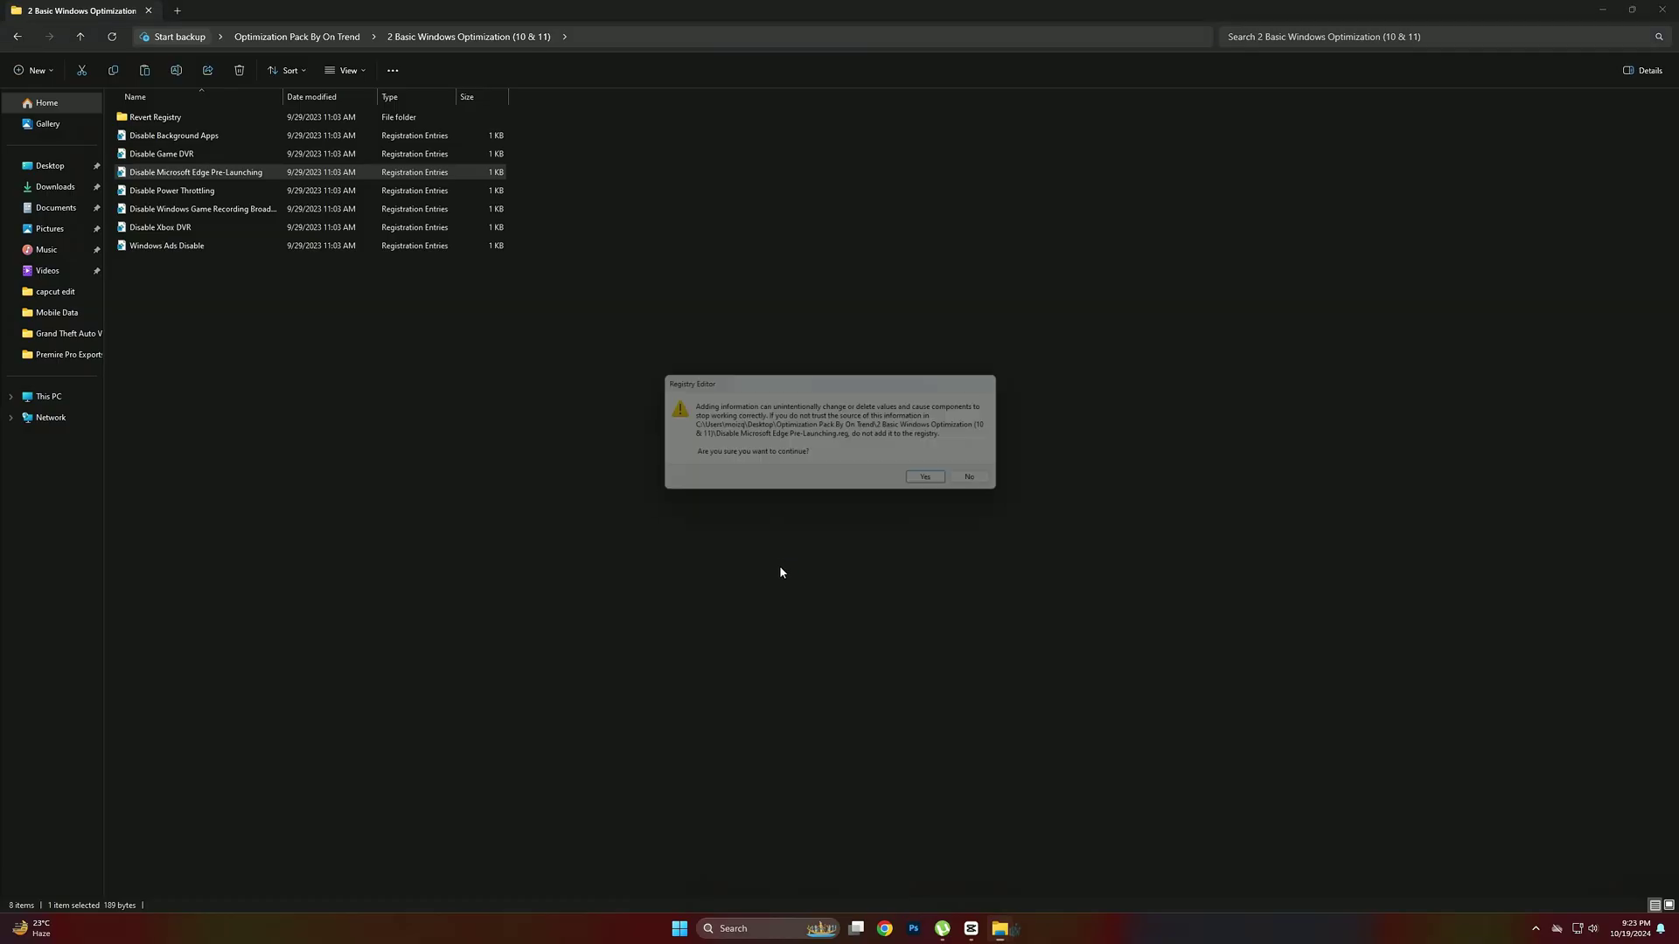
pyautogui.click(937, 482)
pyautogui.click(987, 468)
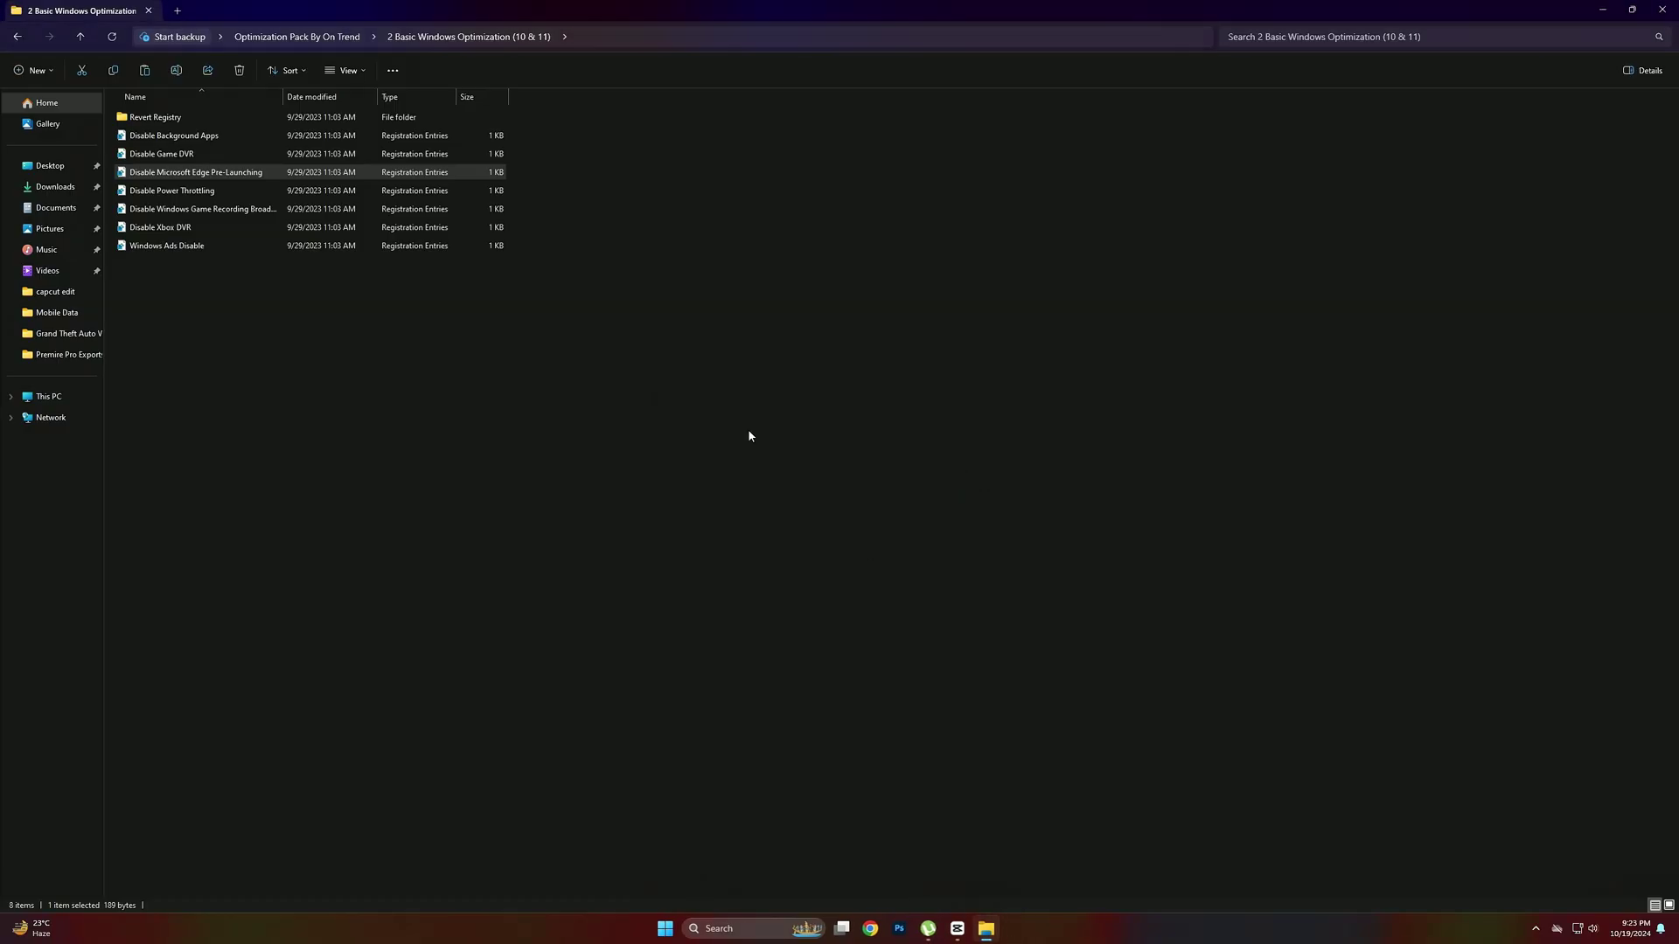
# Add the Disable Power Throttling registry file to the Windows registry.
pyautogui.doubleClick(180, 193)
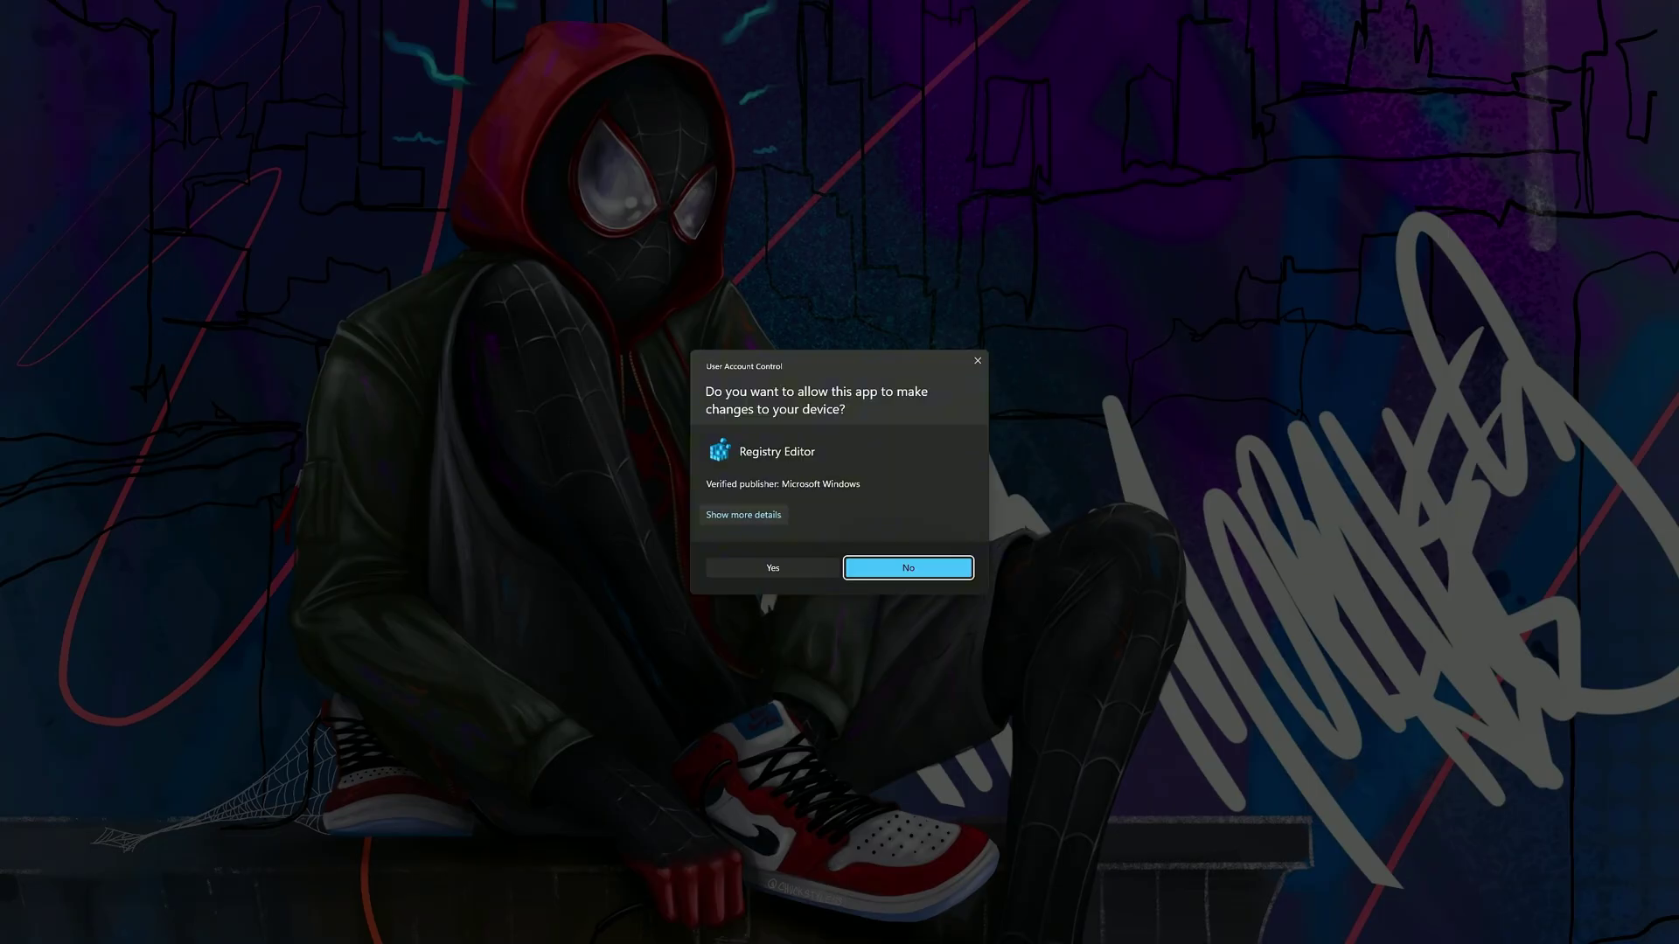
pyautogui.click(779, 565)
pyautogui.click(941, 484)
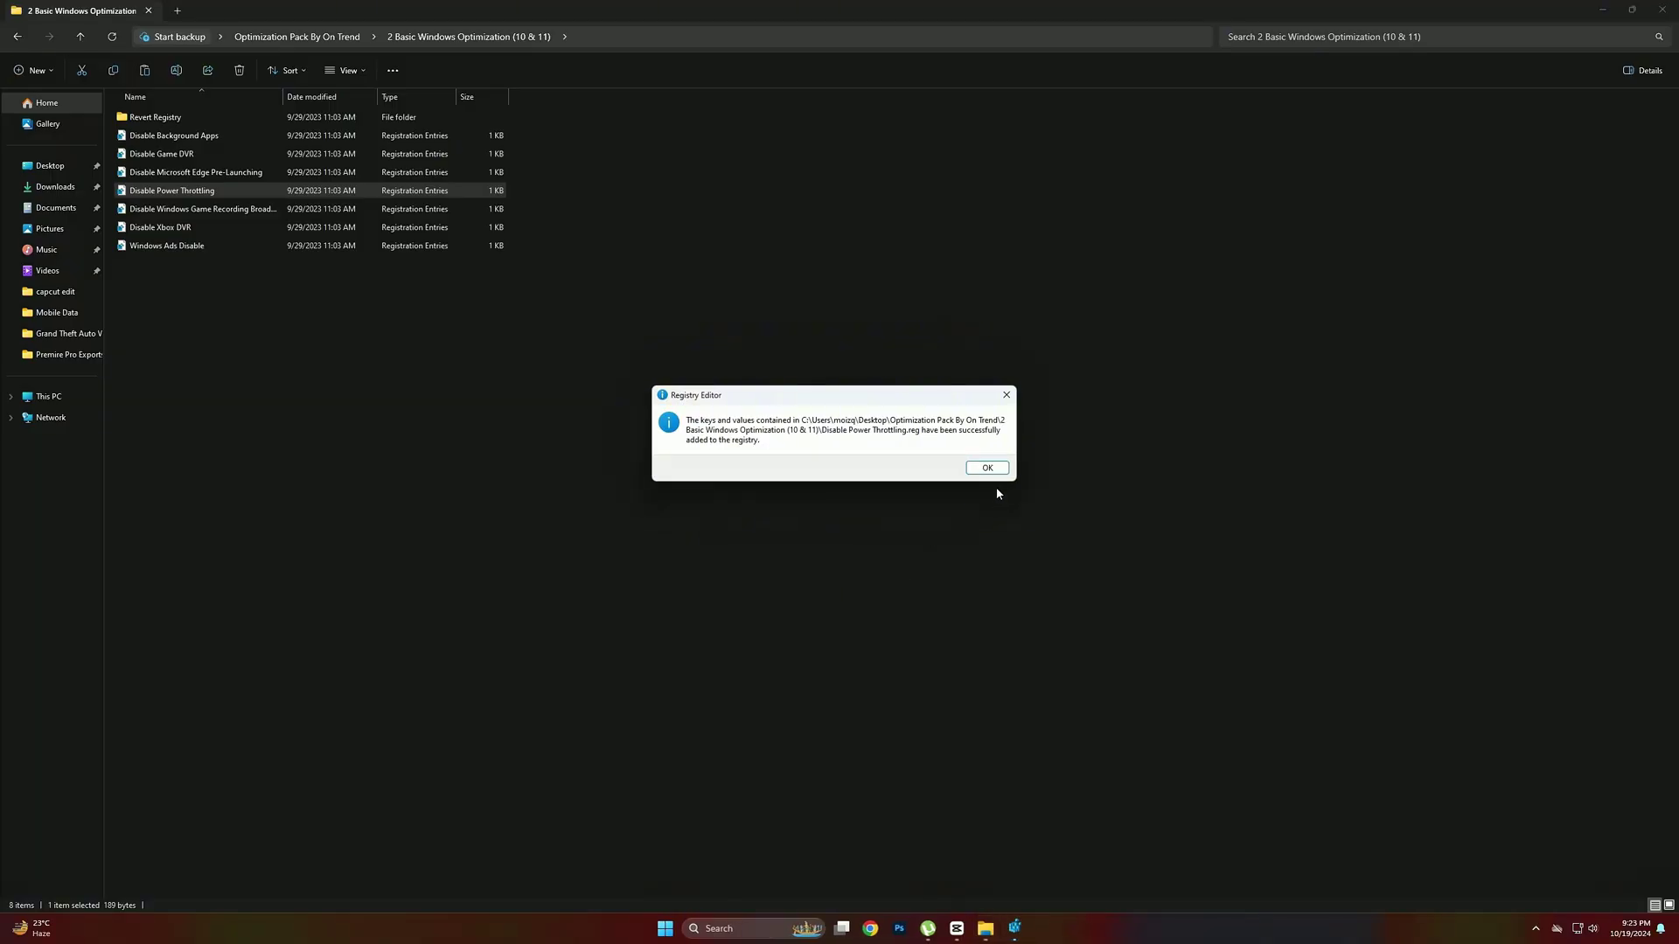
pyautogui.click(986, 468)
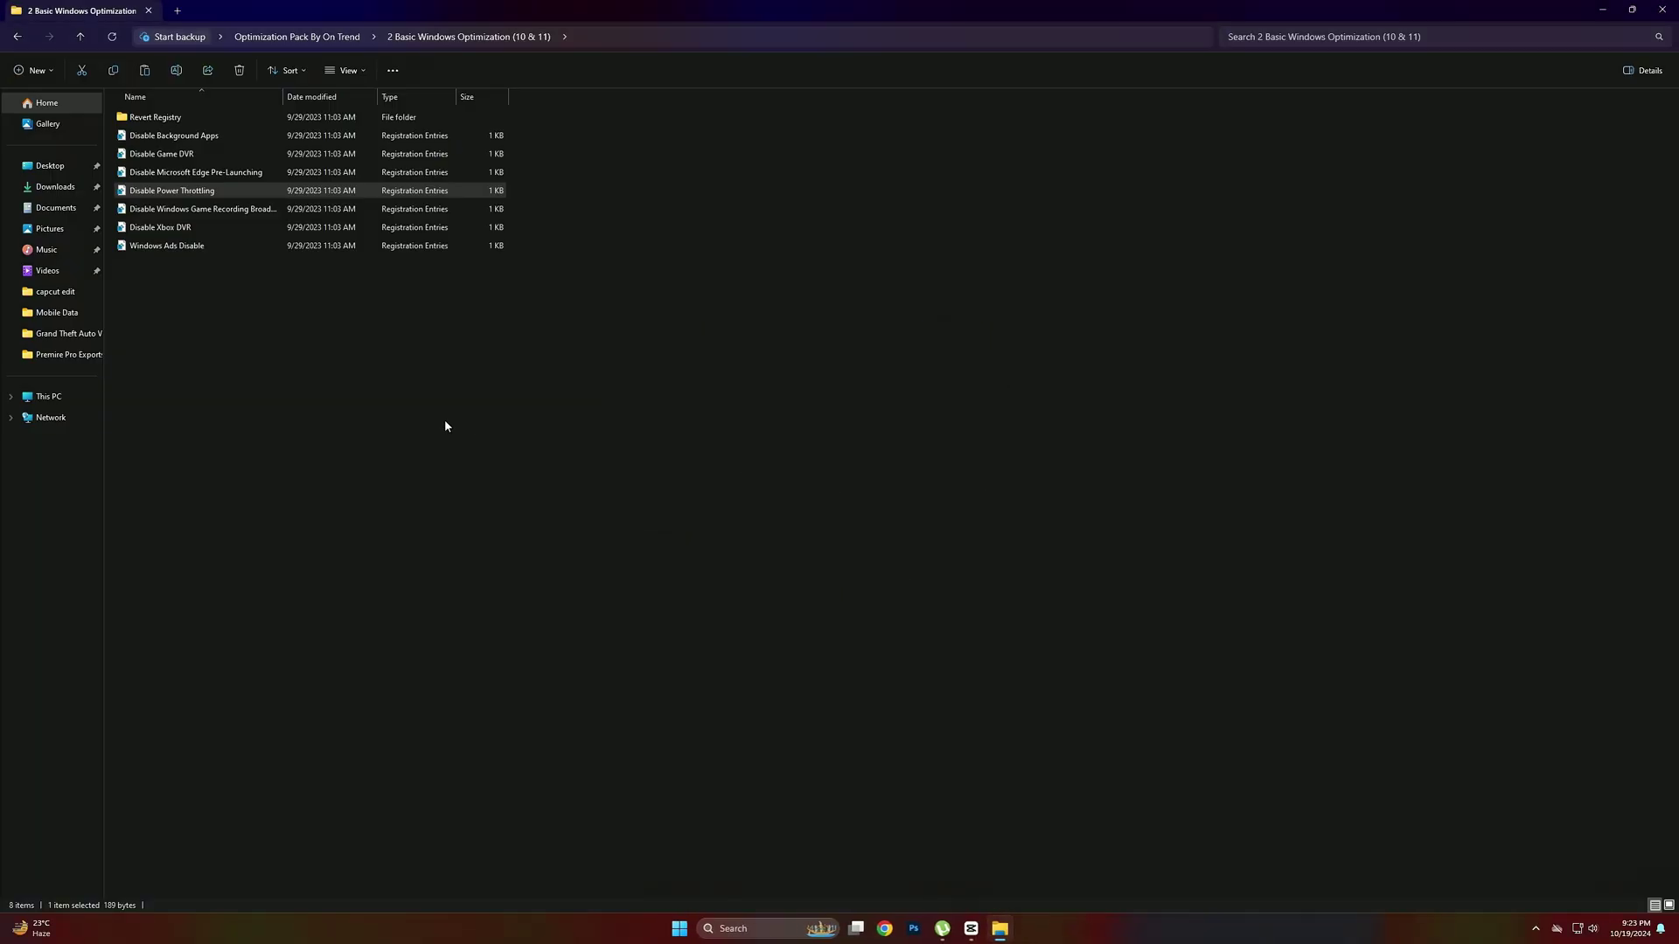
# Add the Disable Windows Game Recording Broadcasting registry file to the Windows registry.
pyautogui.doubleClick(157, 209)
pyautogui.click(779, 567)
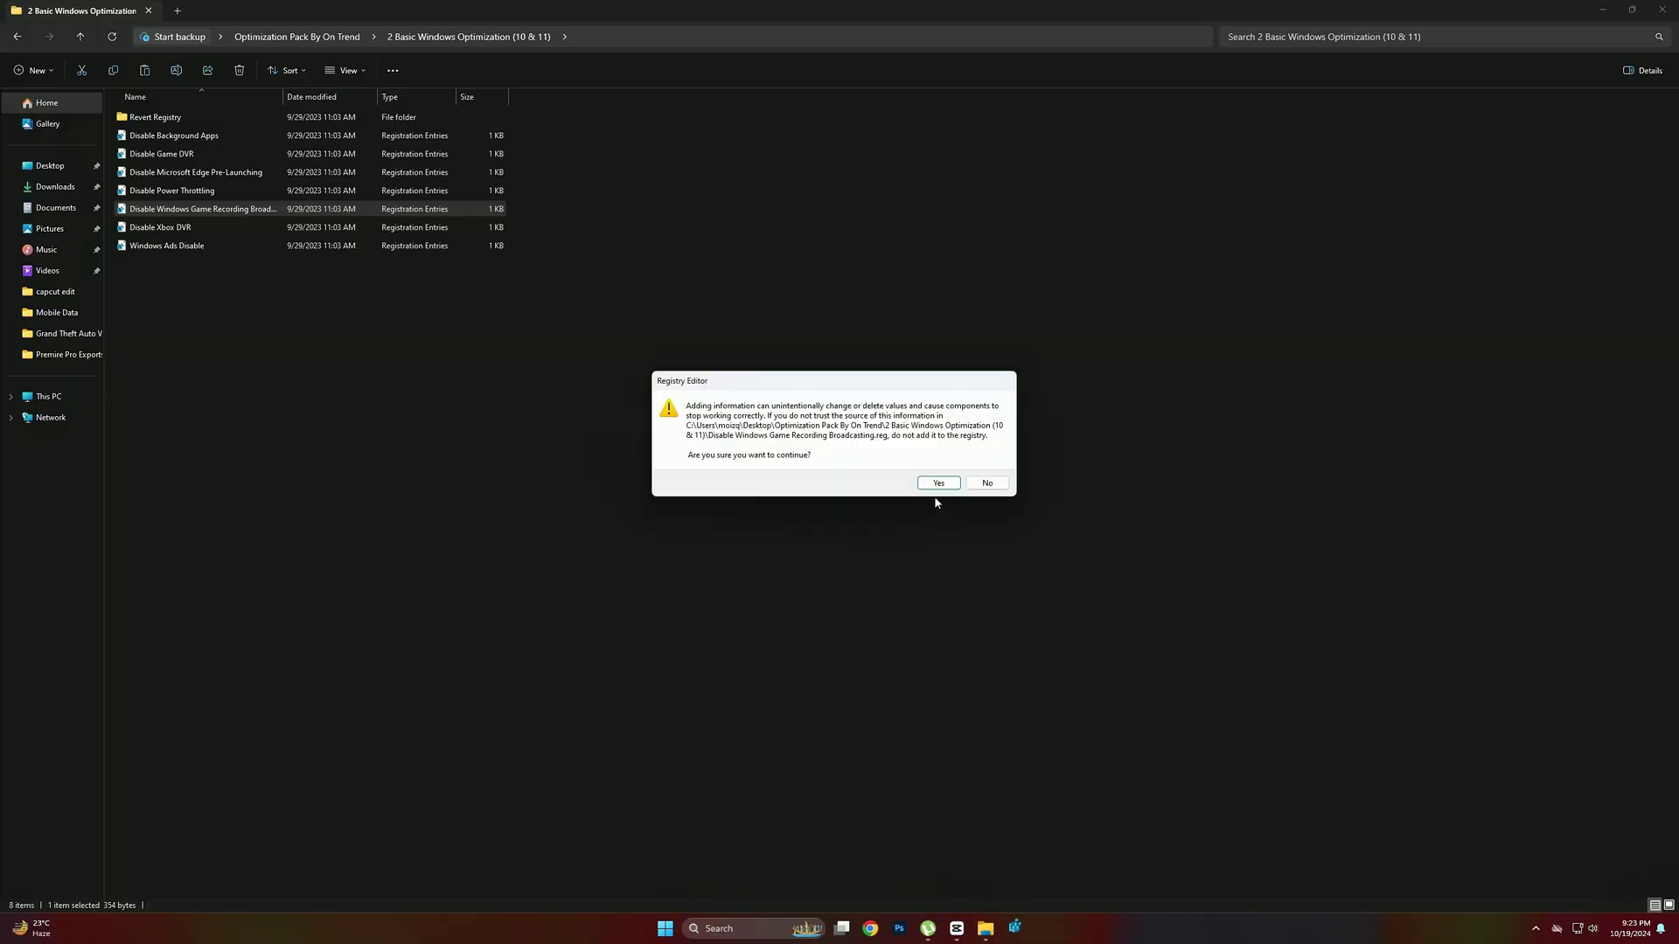
pyautogui.click(941, 485)
pyautogui.click(987, 469)
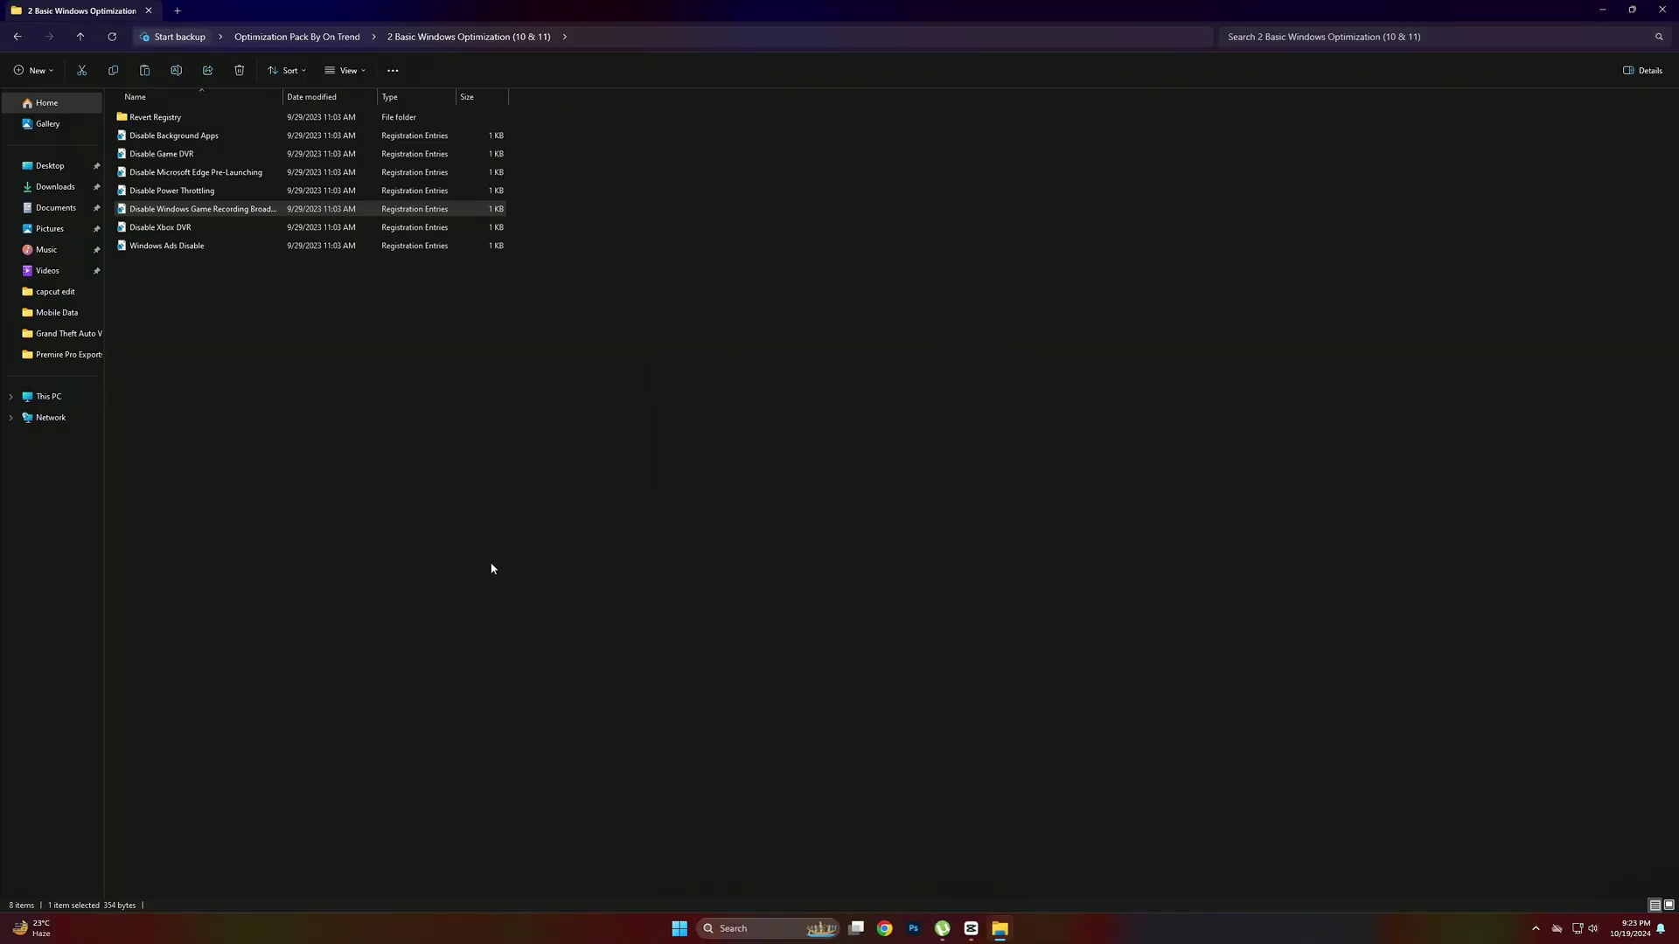
# Add the Disable Xbox DVR registry file to the Windows registry.
pyautogui.click(181, 227)
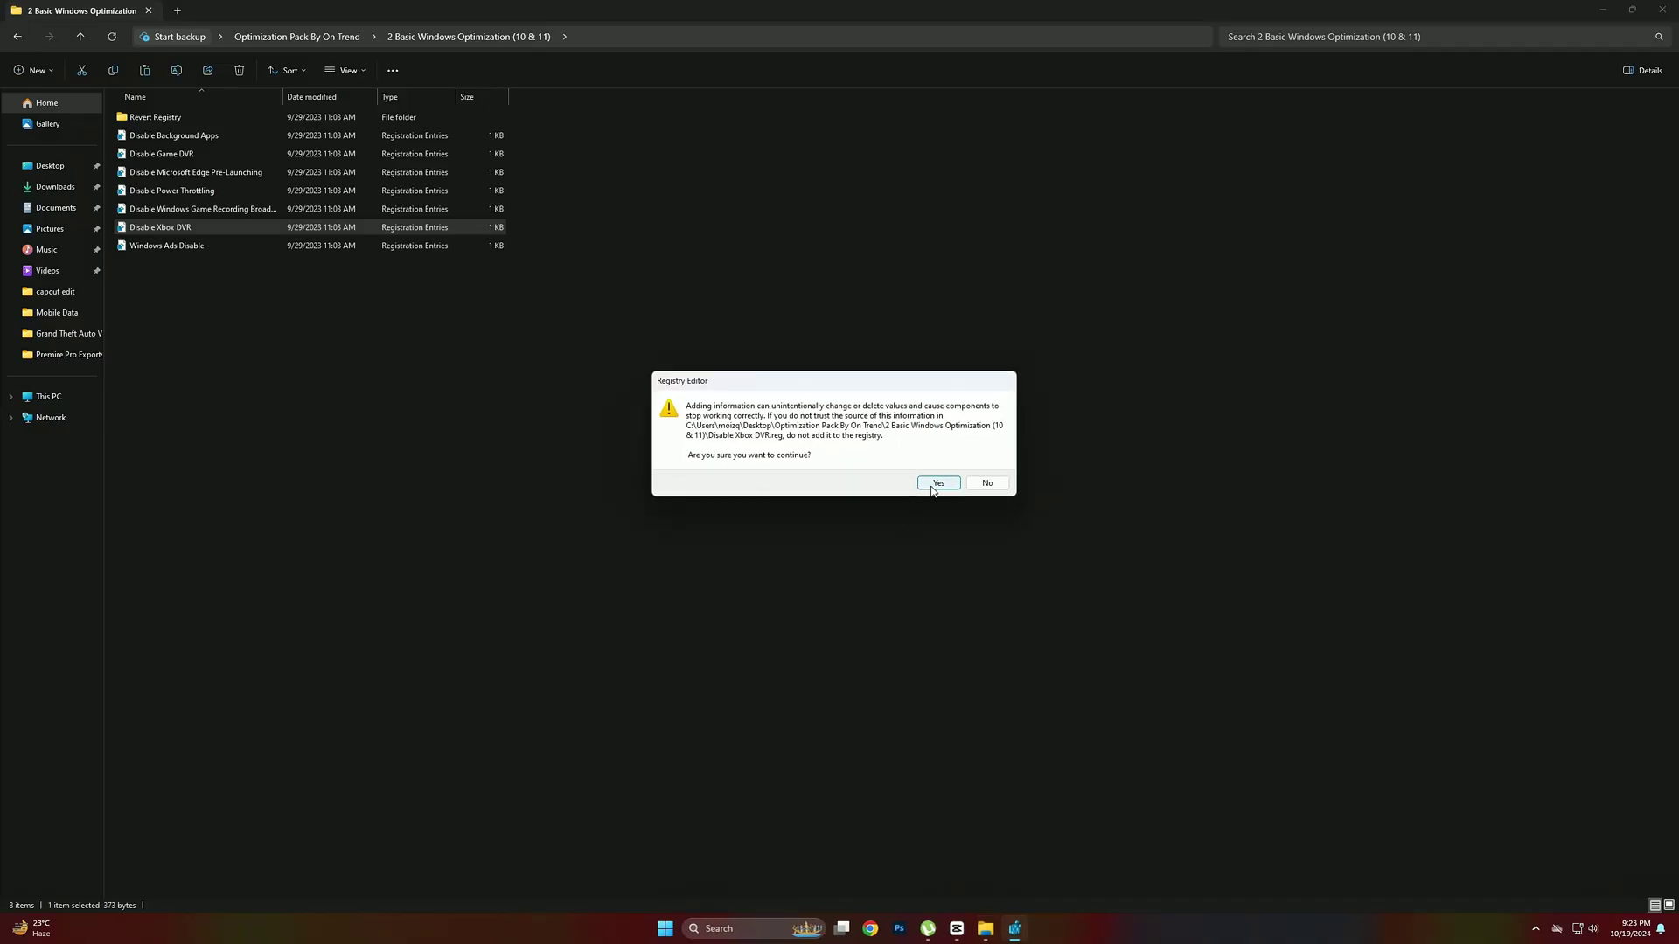
pyautogui.click(937, 484)
pyautogui.click(993, 472)
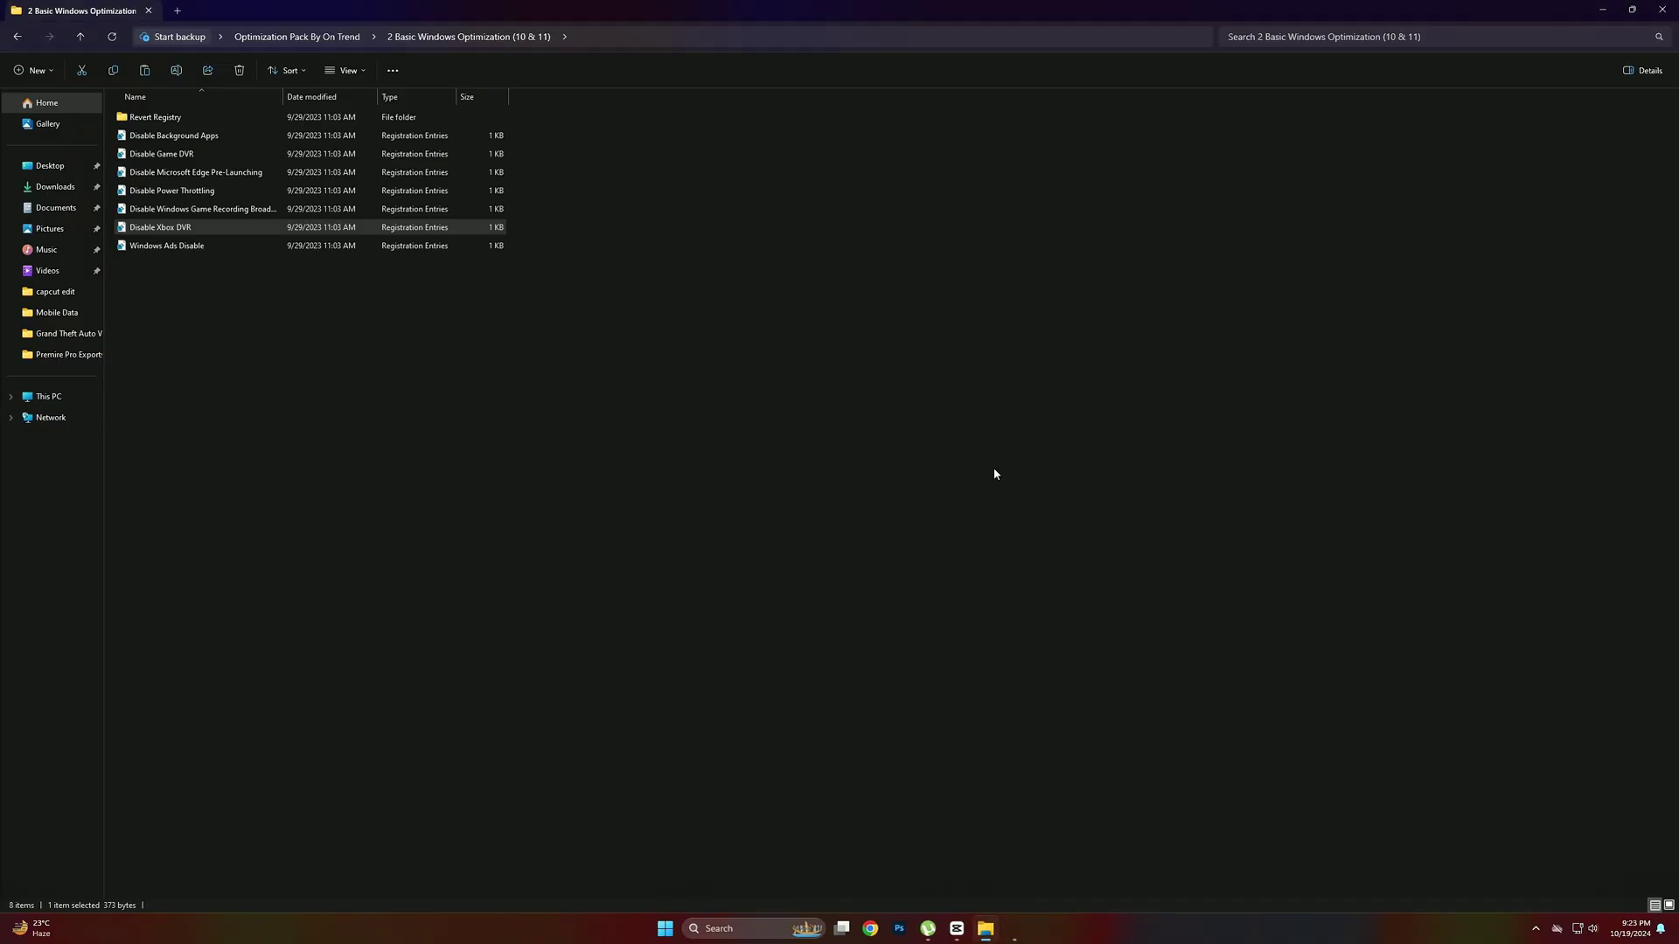
# Add the Windows Ads Disable registry file to the Windows registry and clear the file selection.
pyautogui.doubleClick(186, 245)
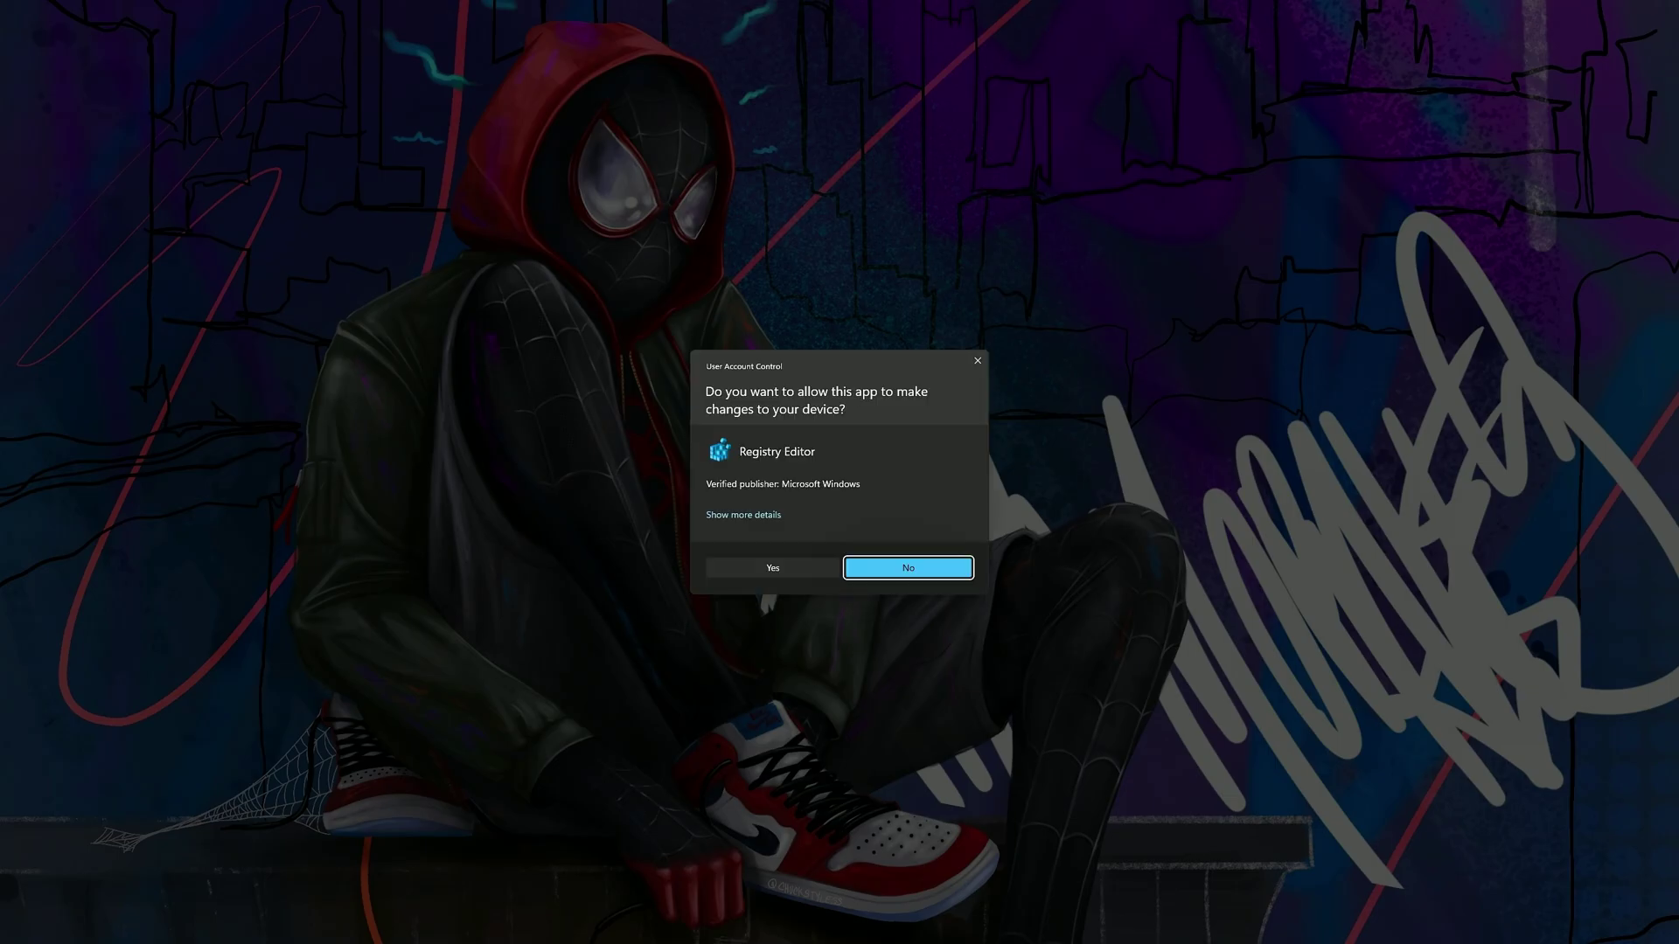
pyautogui.click(884, 570)
pyautogui.click(940, 483)
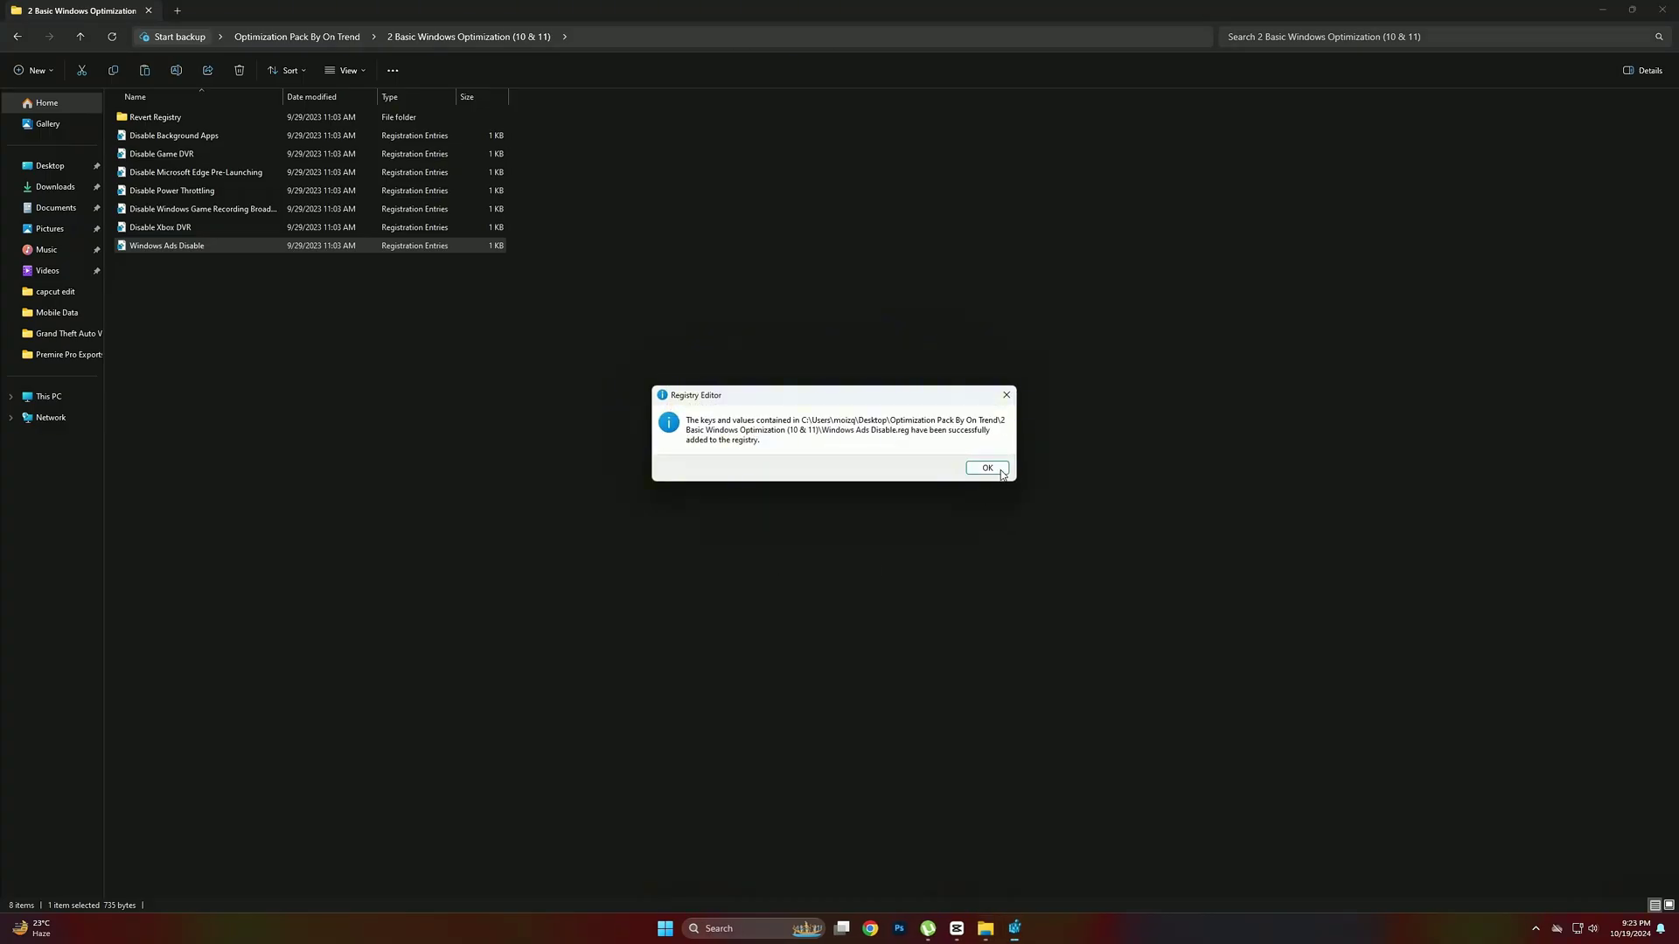
pyautogui.click(993, 471)
pyautogui.click(899, 543)
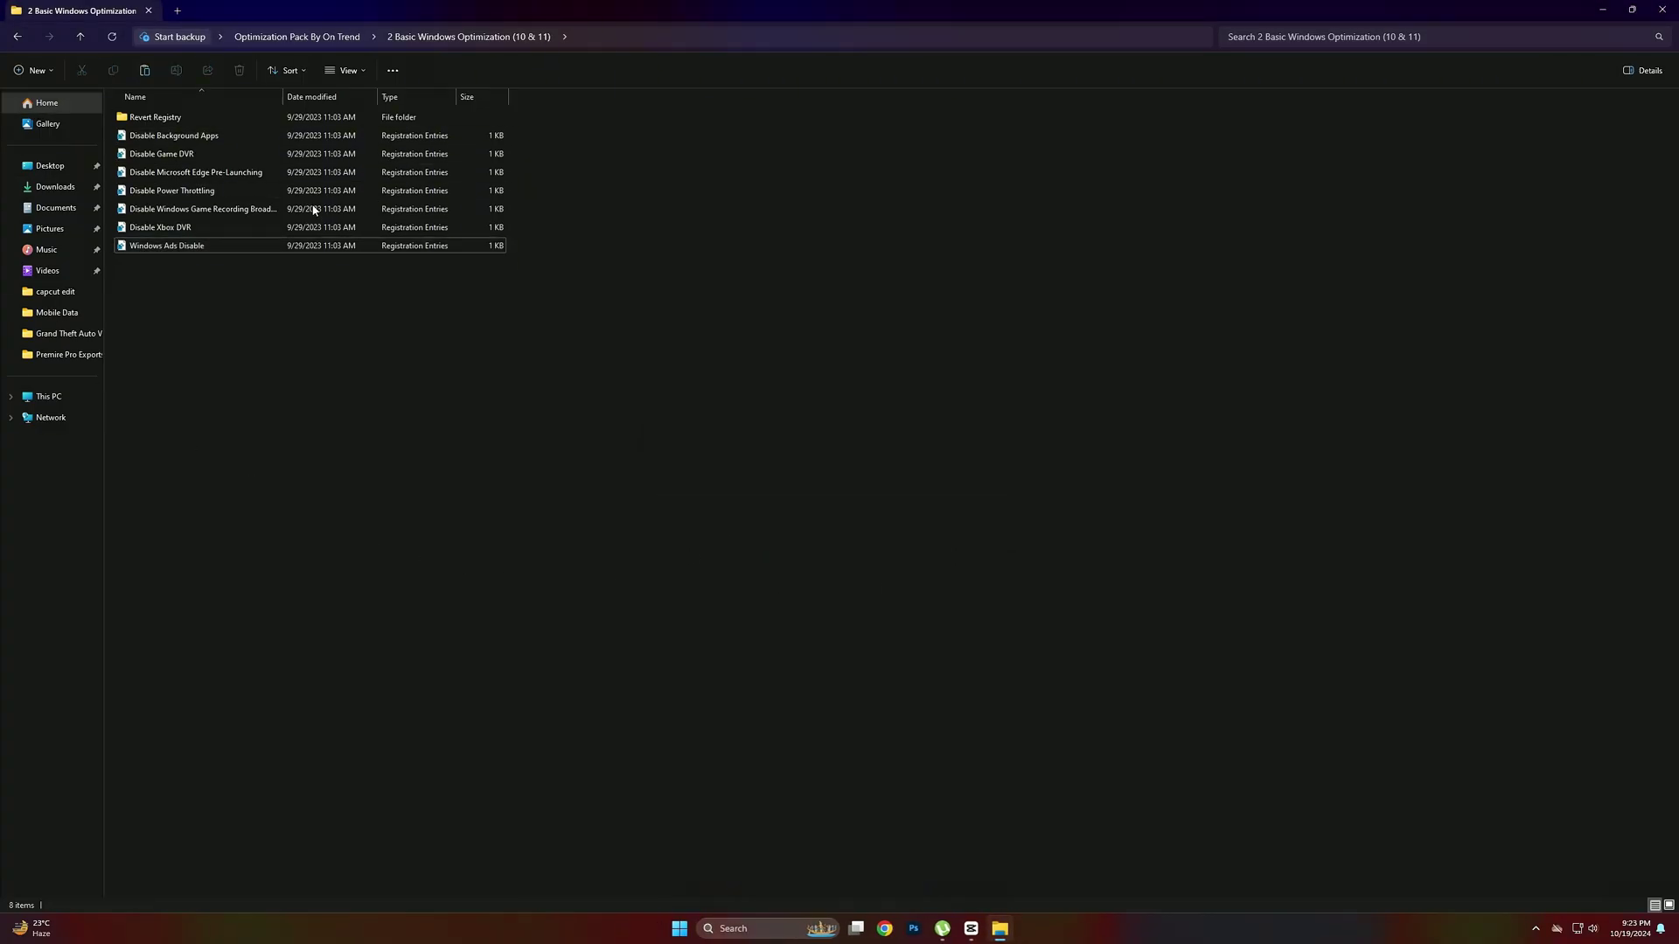
# Open the Power Plans shortcut in the 4 Power Plan folder, make sure High performance is the active plan, and close Power Options.
pyautogui.click(18, 36)
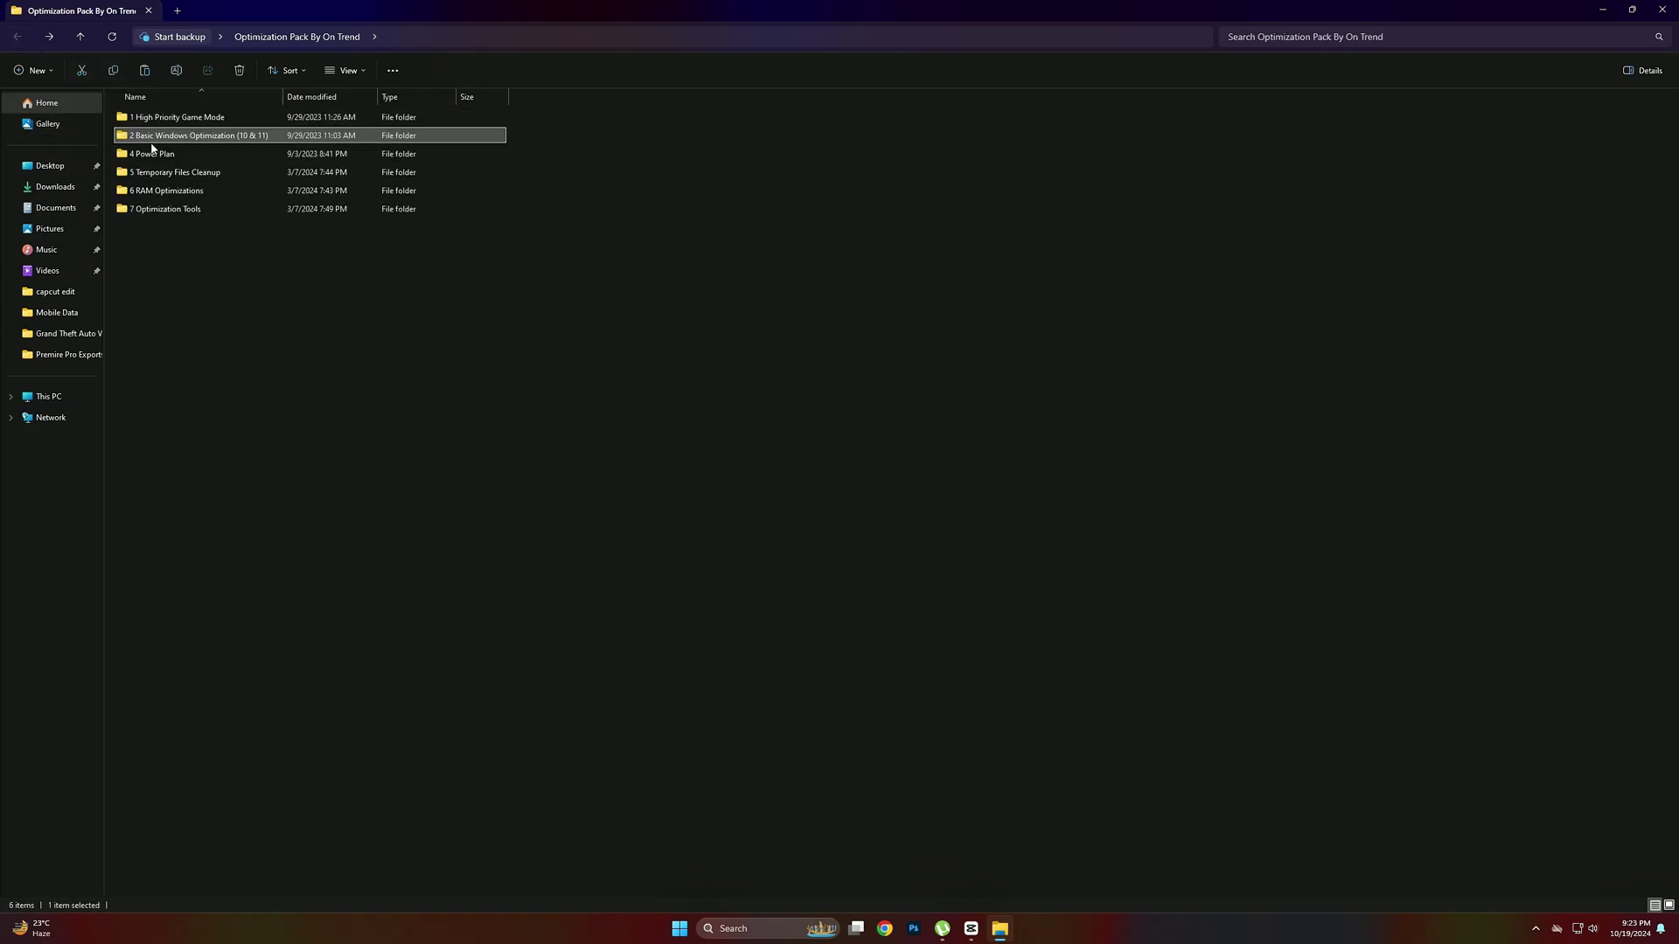
pyautogui.doubleClick(151, 153)
pyautogui.doubleClick(126, 121)
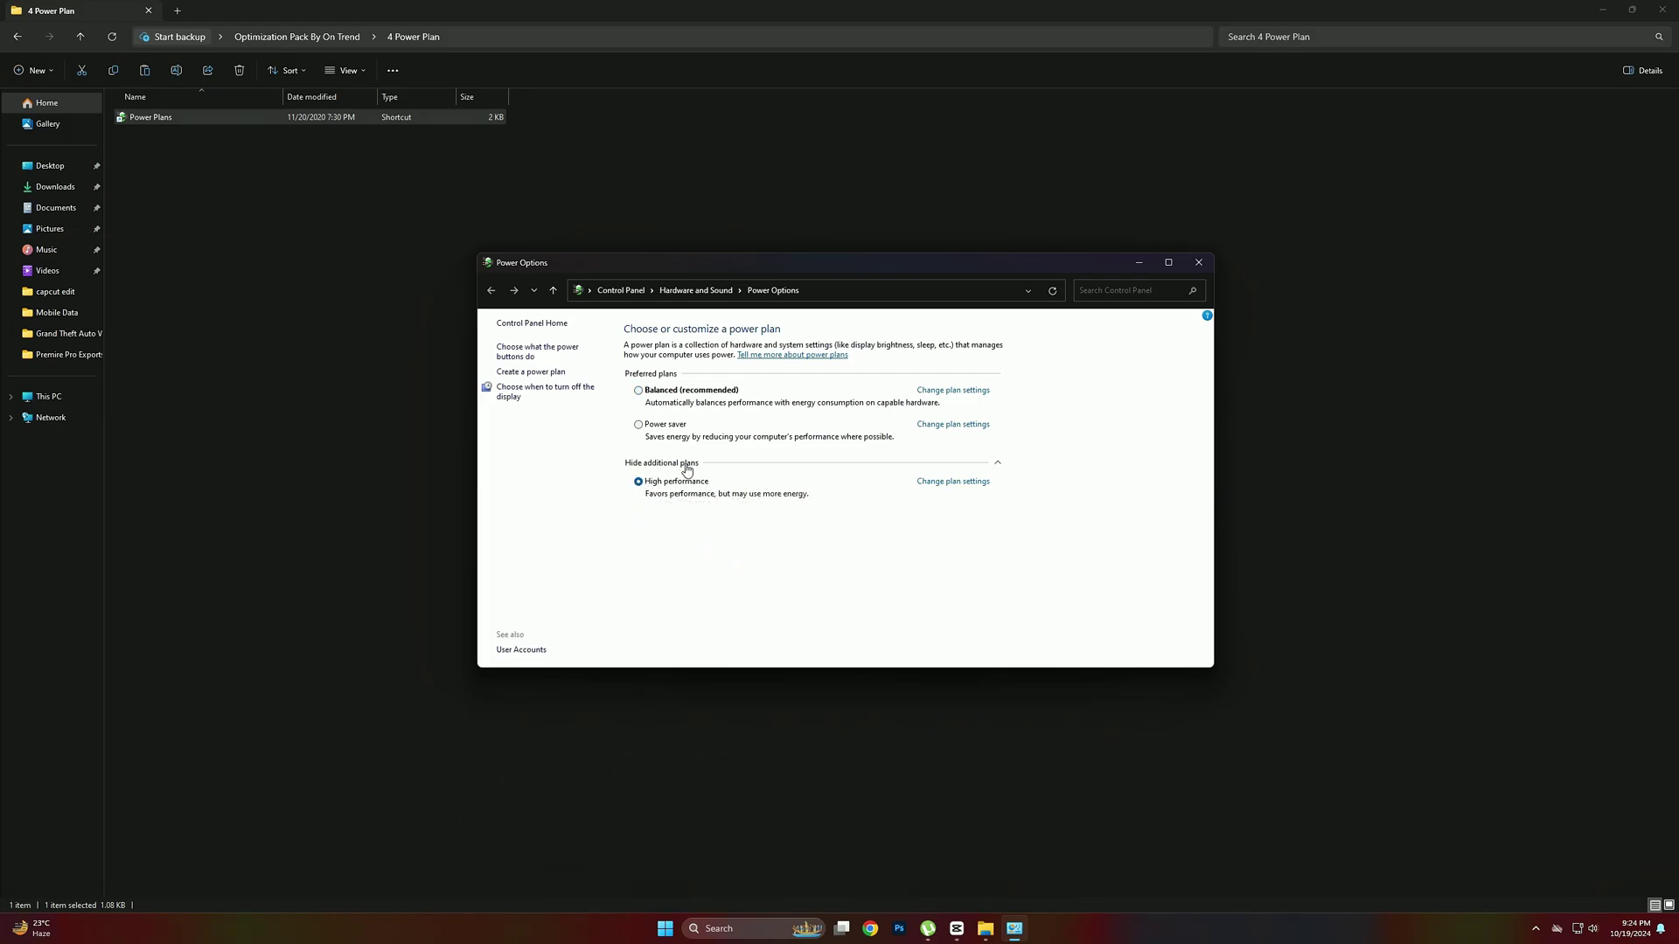
pyautogui.click(1198, 262)
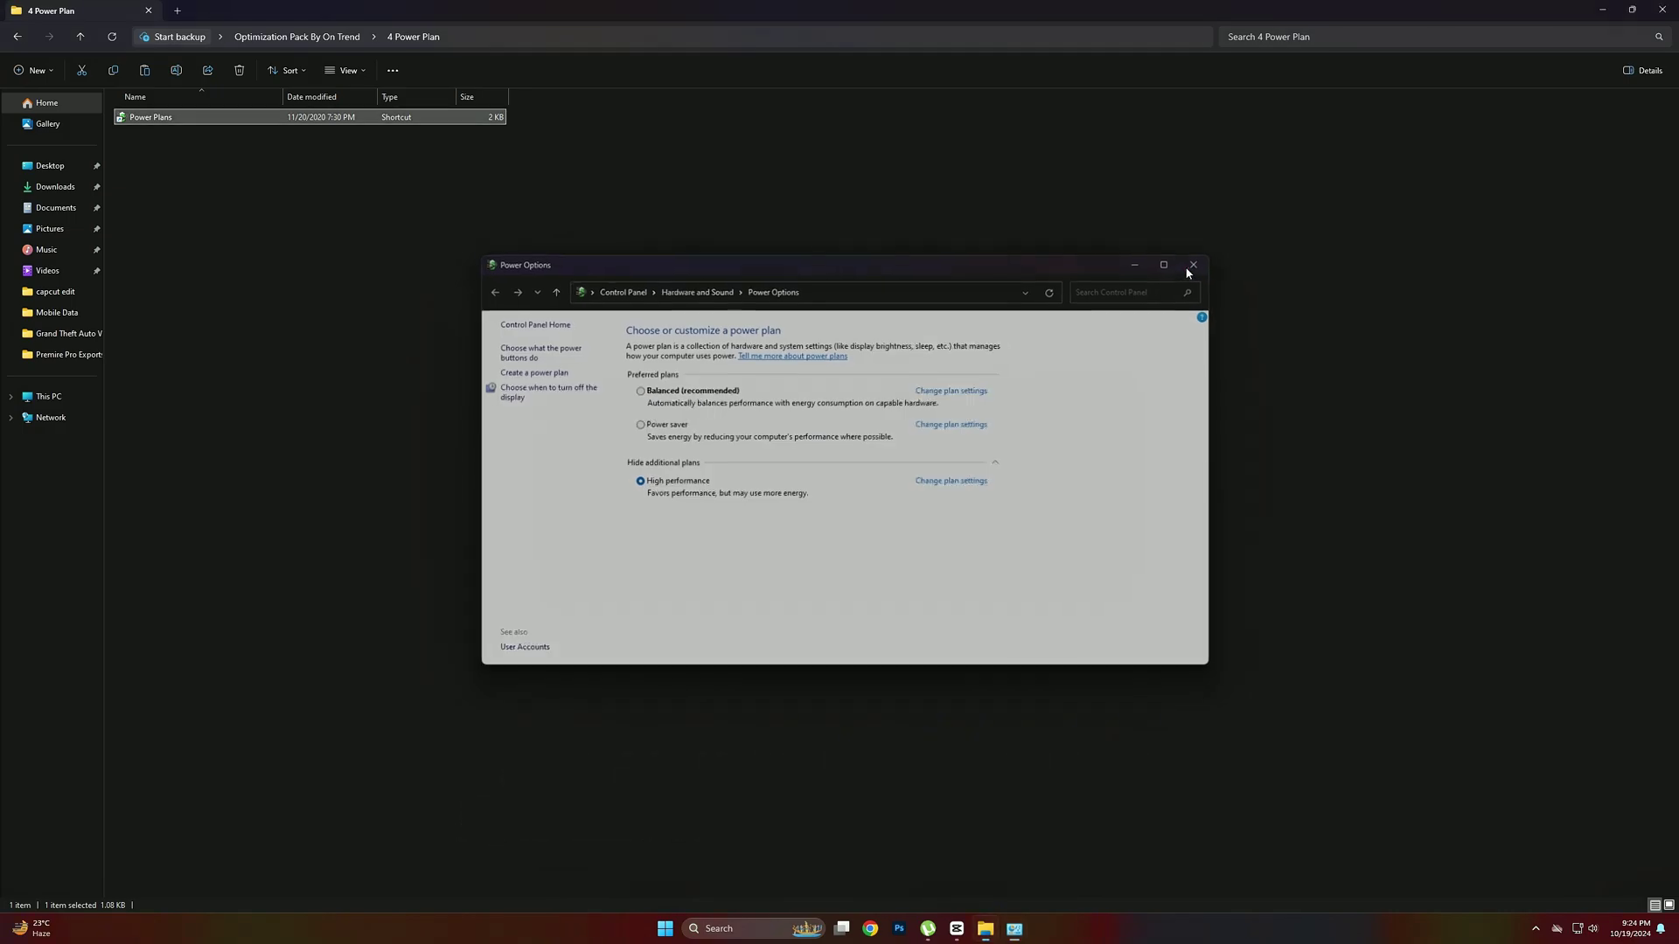
pyautogui.click(225, 256)
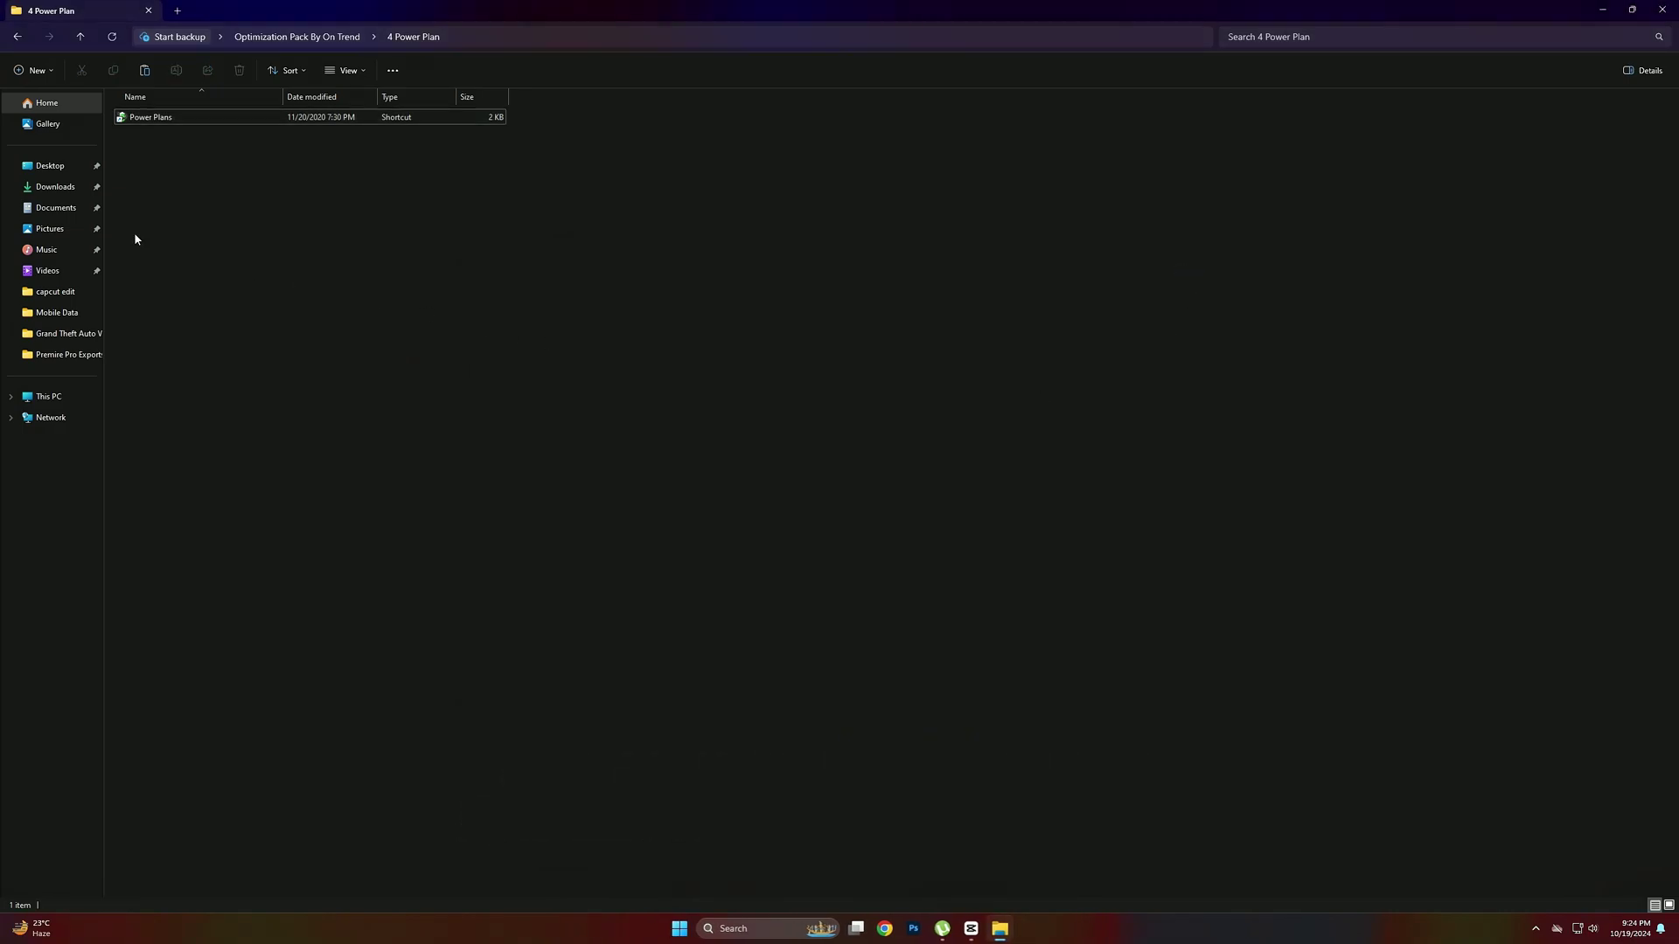
# Run the Delete Update Cache script from the 5 Temporary Files Cleanup folder of the optimization pack.
pyautogui.click(15, 39)
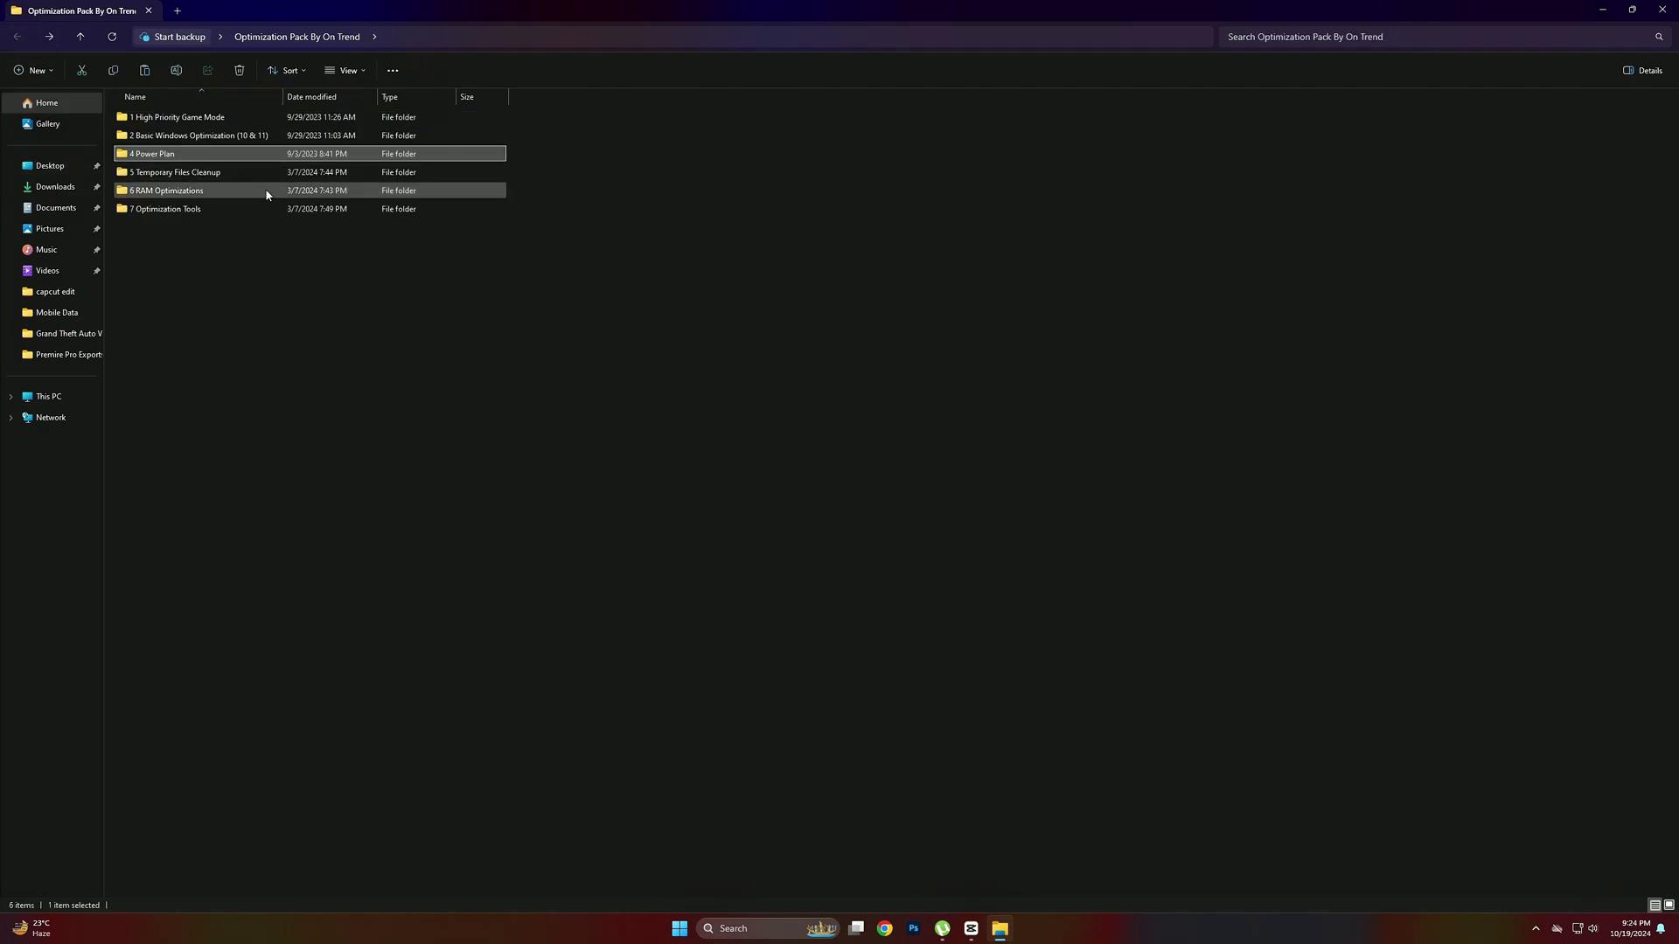
pyautogui.doubleClick(185, 174)
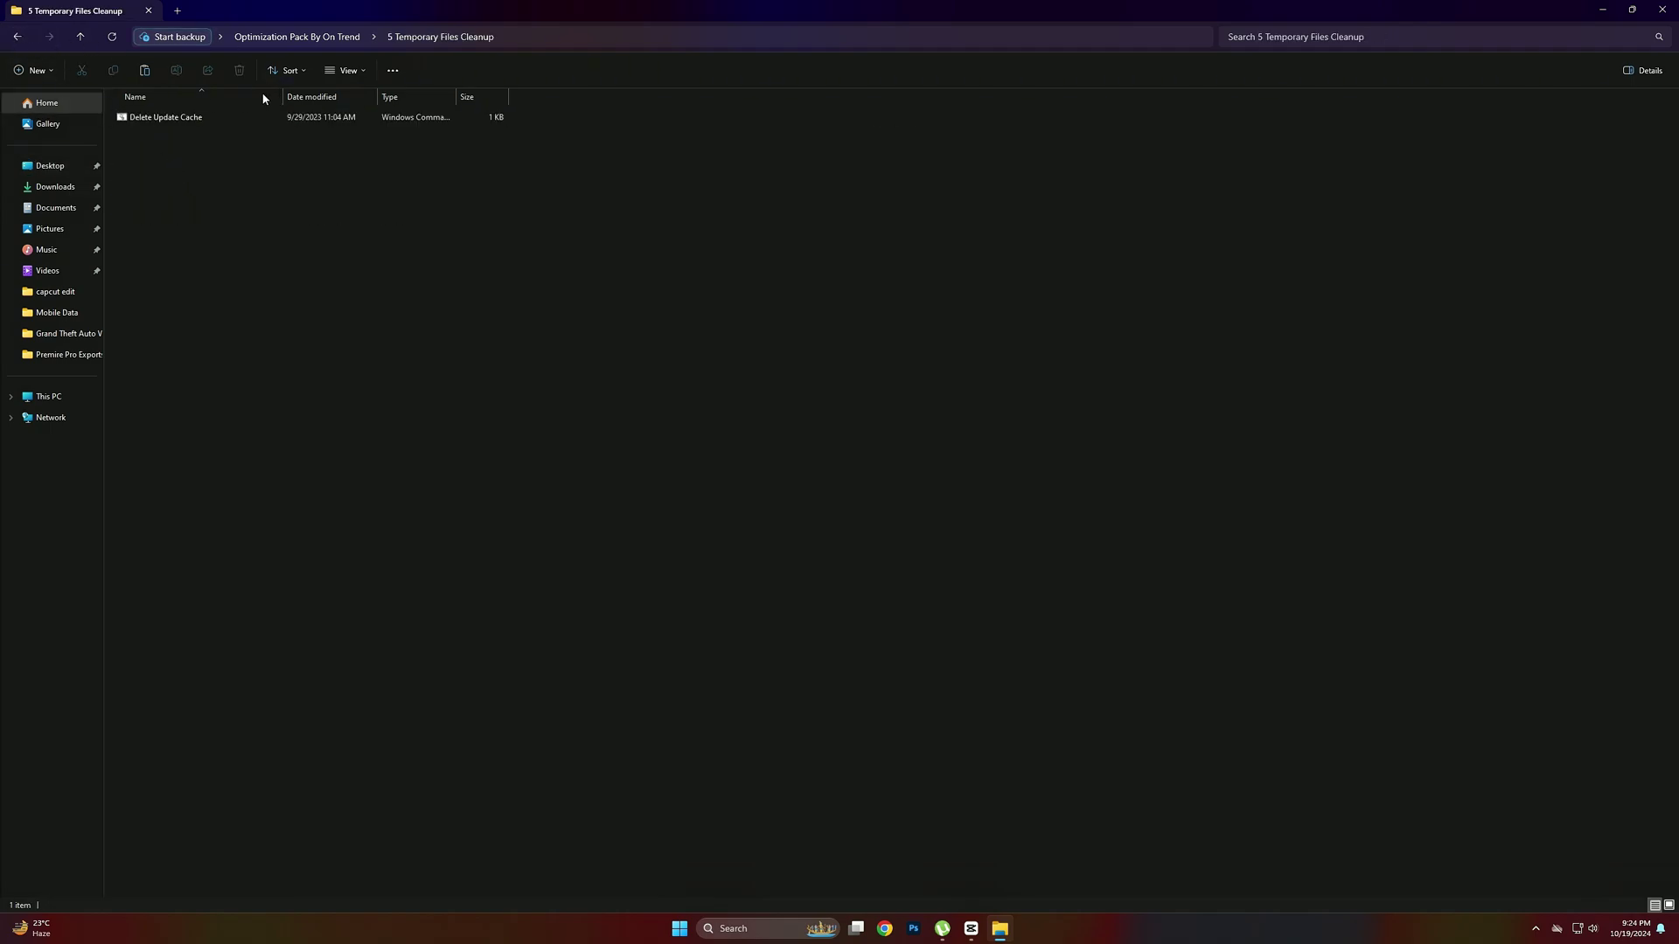
pyautogui.click(202, 120)
pyautogui.doubleClick(202, 120)
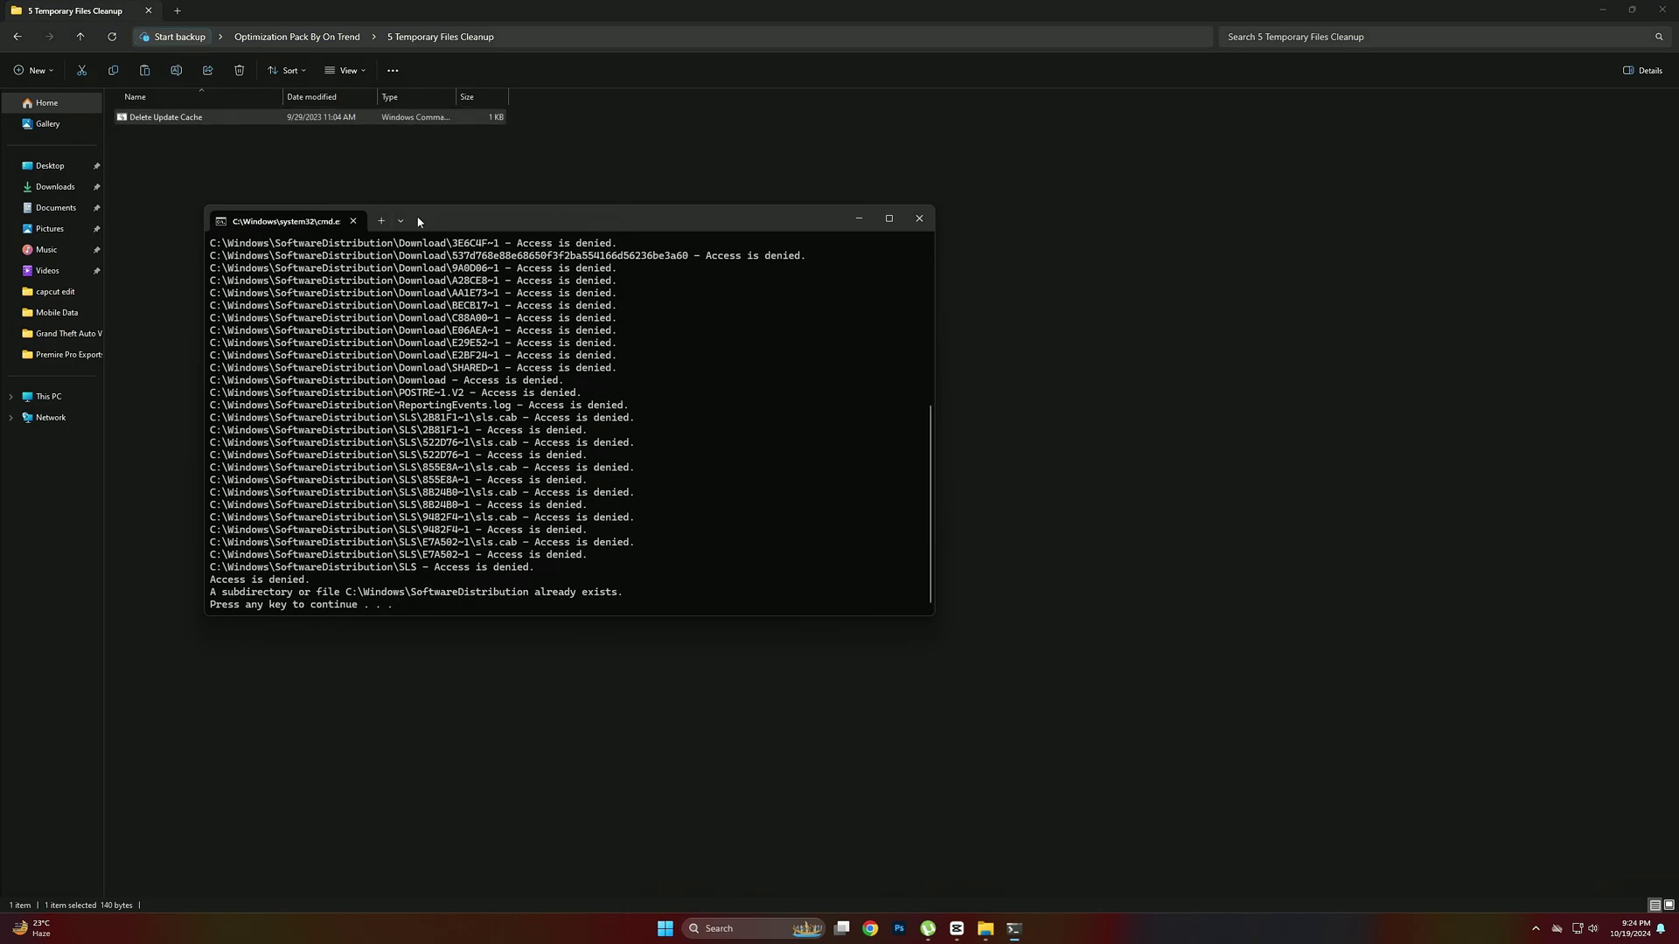
# Close the cleanup script's console window and return to the optimization pack's main folder.
pyautogui.moveTo(404, 620); pyautogui.dragTo(207, 612)
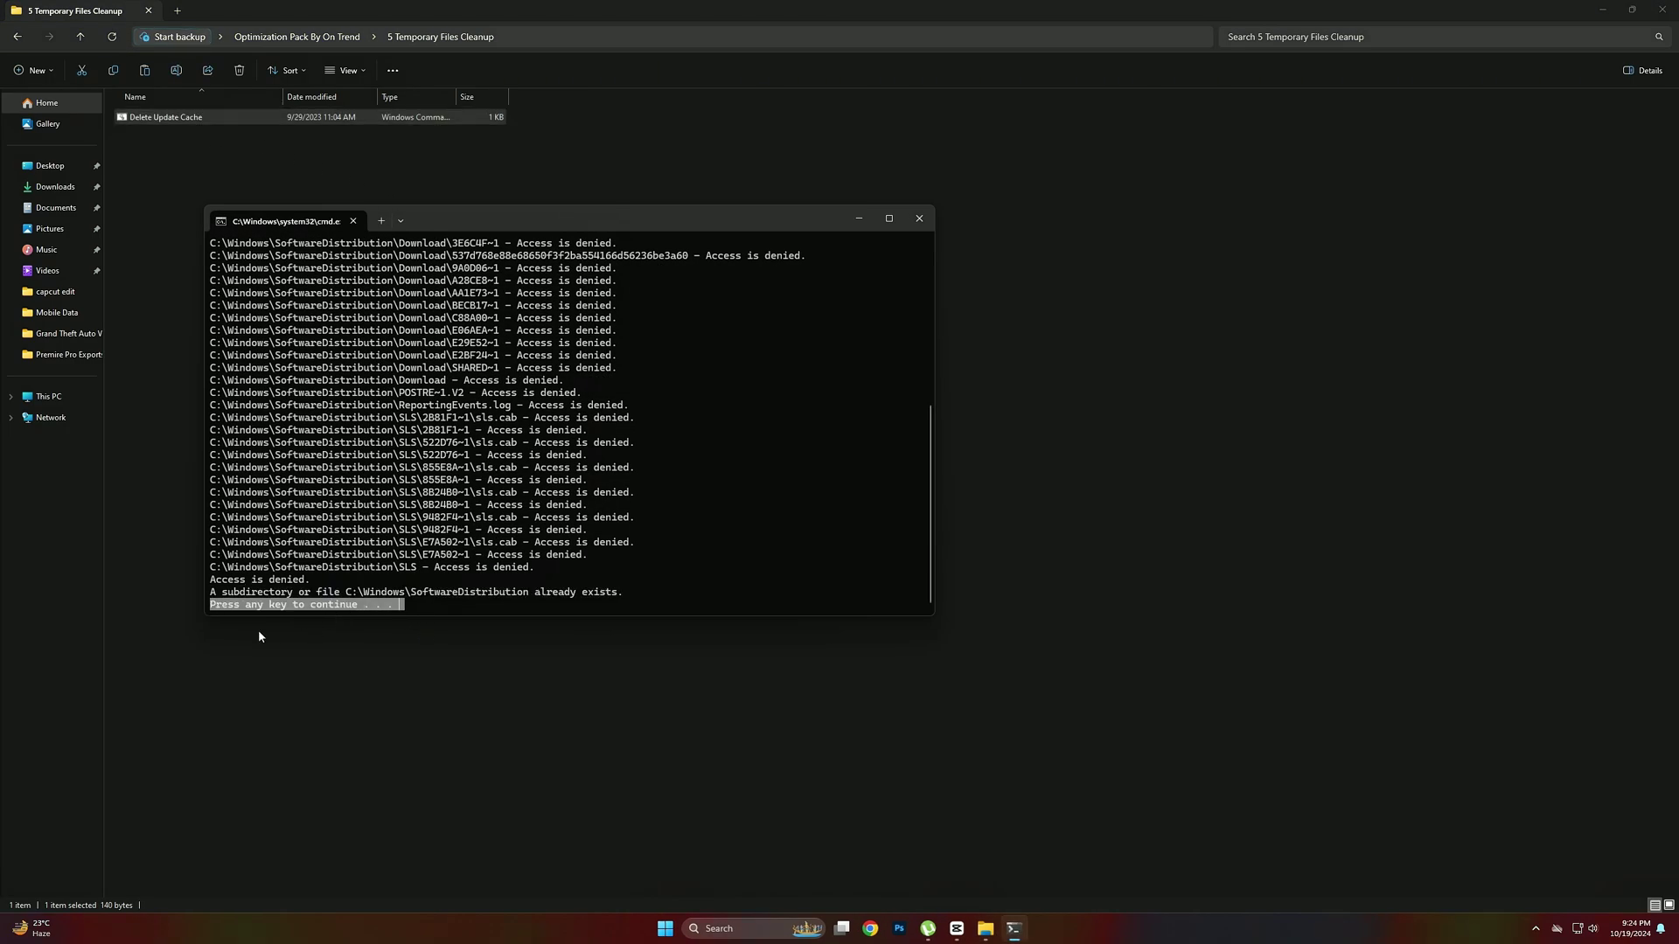
pyautogui.click(919, 219)
pyautogui.click(17, 39)
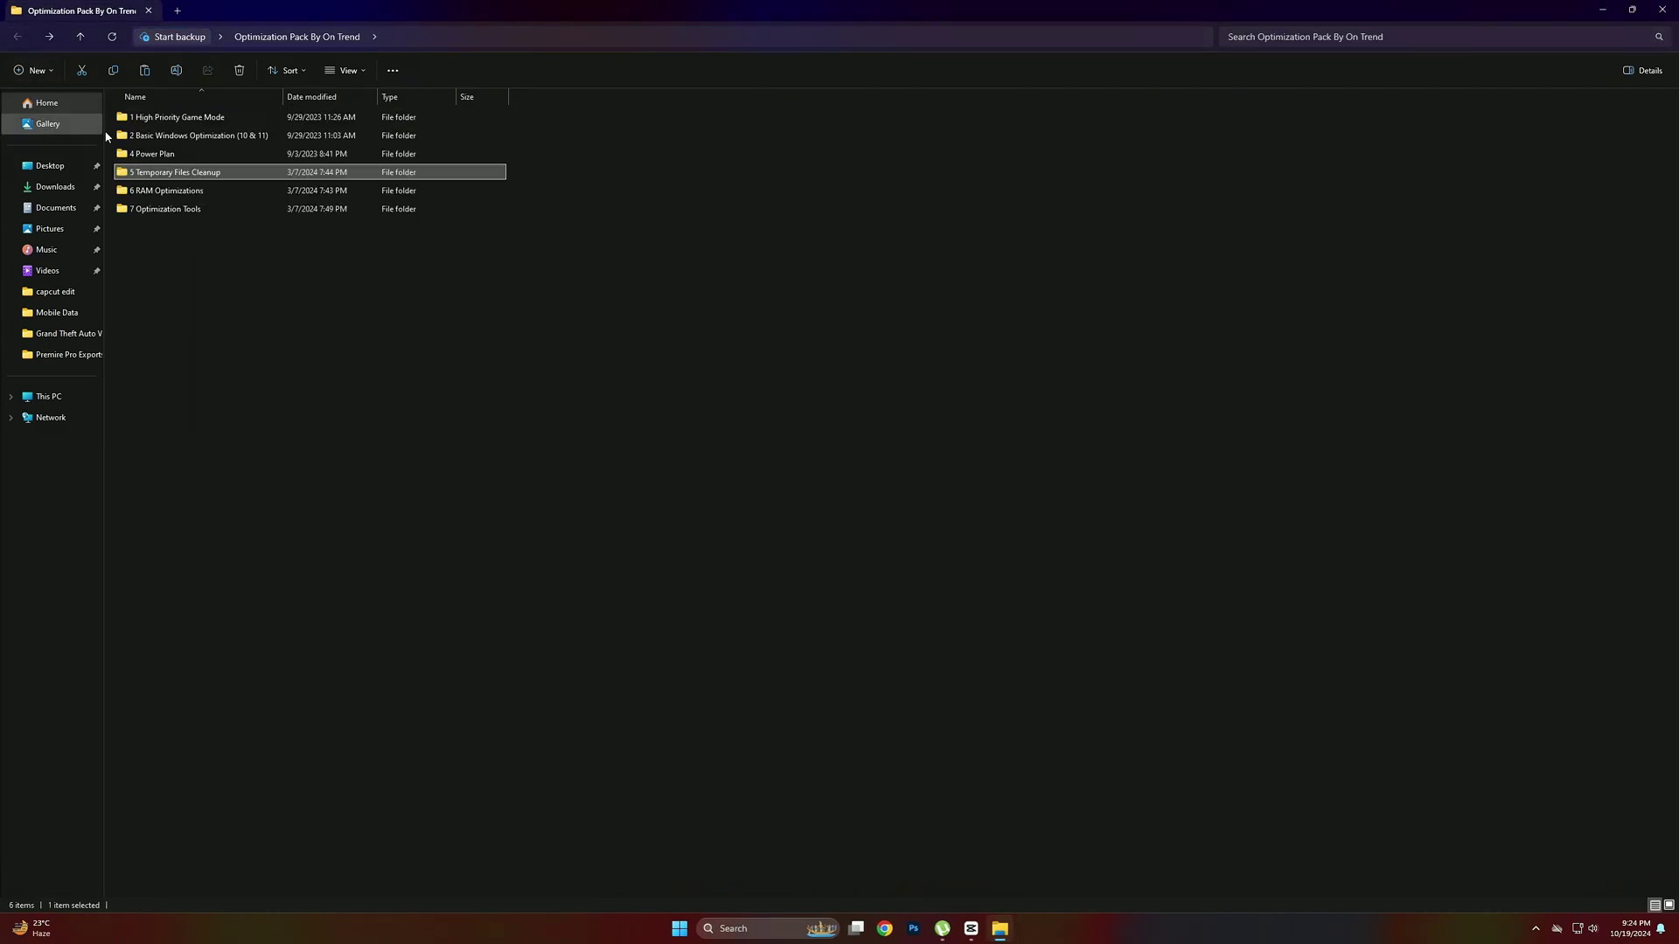
# Add the 16GB Ram registry file from the 6 RAM Optimizations folder to the Windows registry.
pyautogui.doubleClick(184, 192)
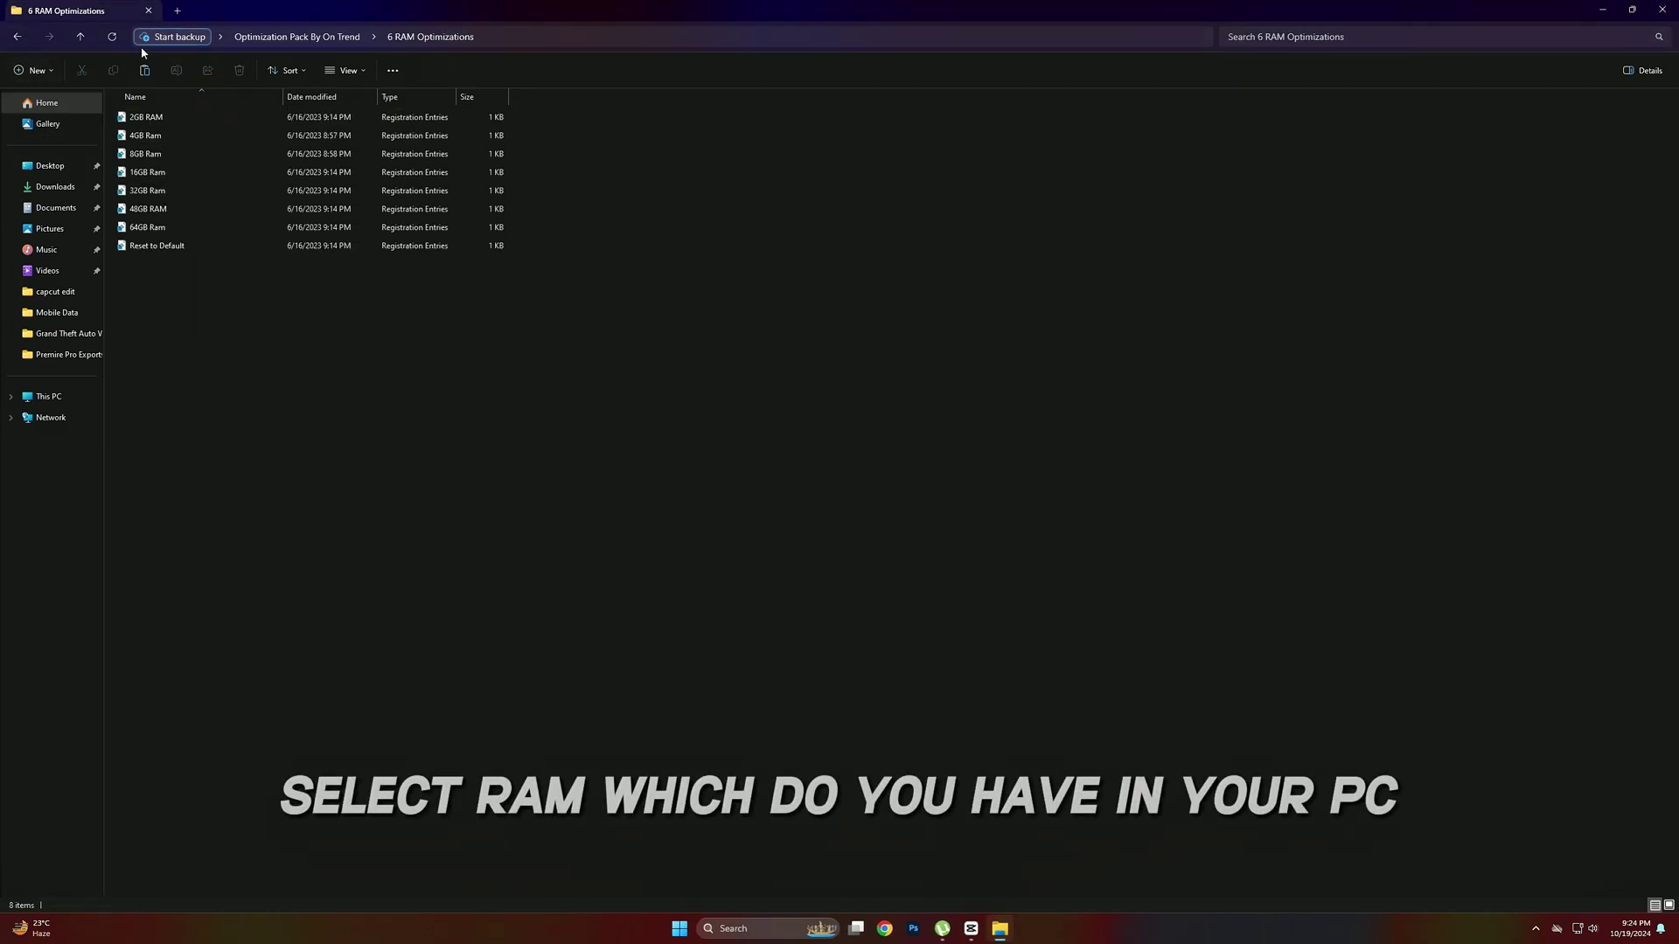
pyautogui.doubleClick(133, 174)
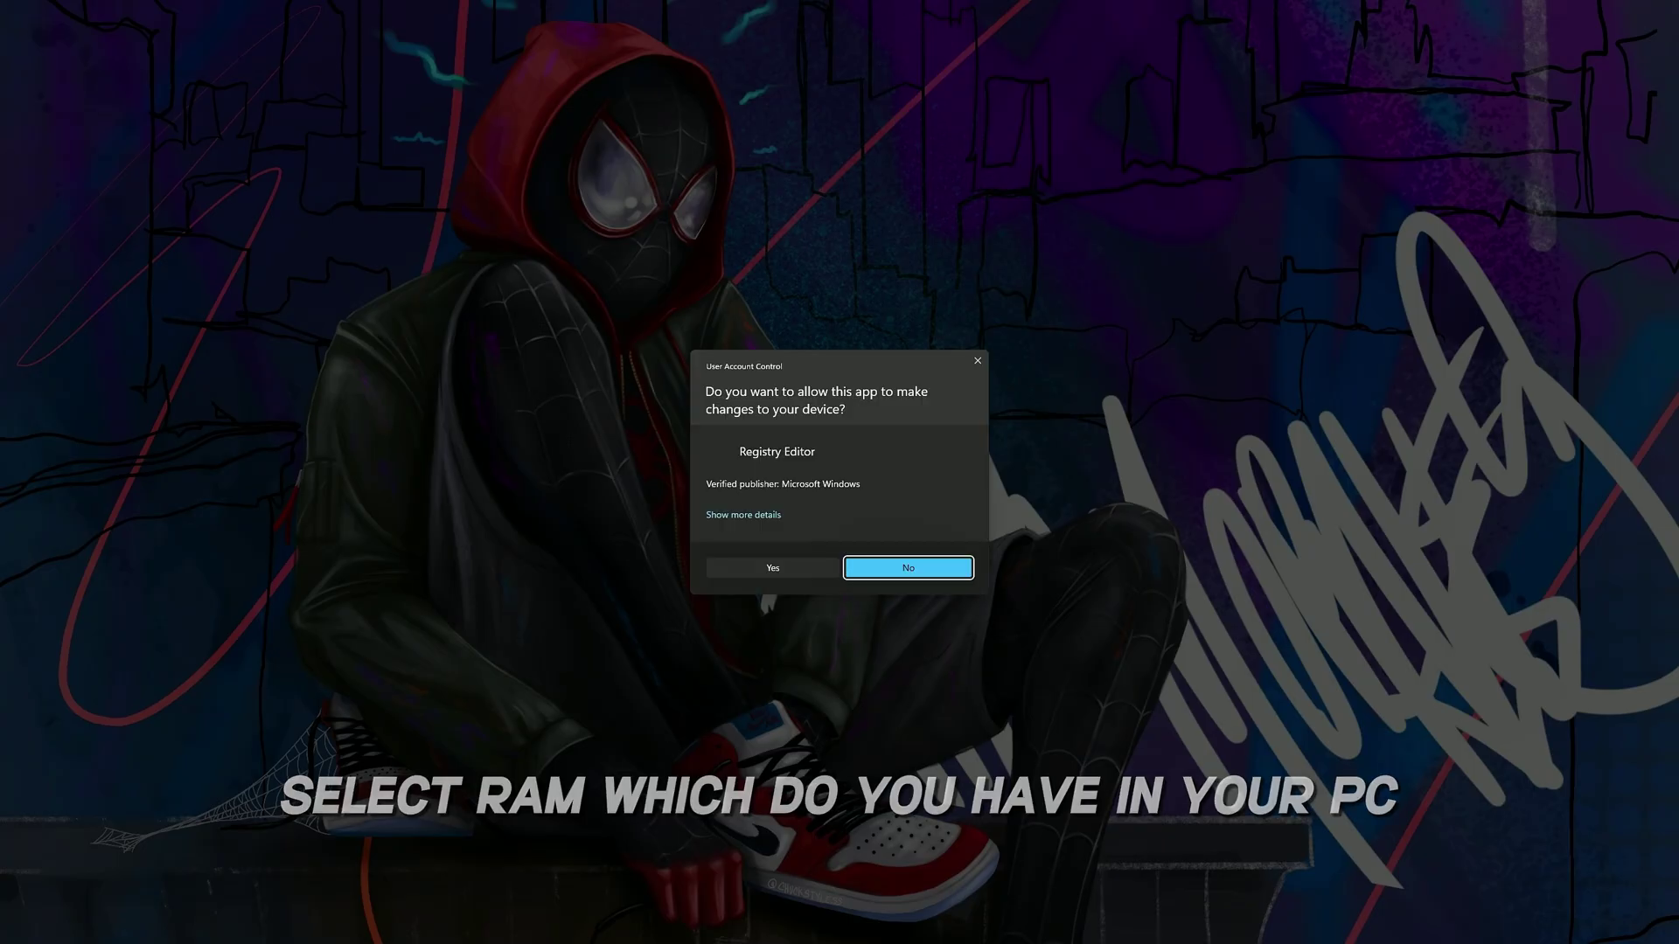
pyautogui.click(918, 495)
pyautogui.click(943, 485)
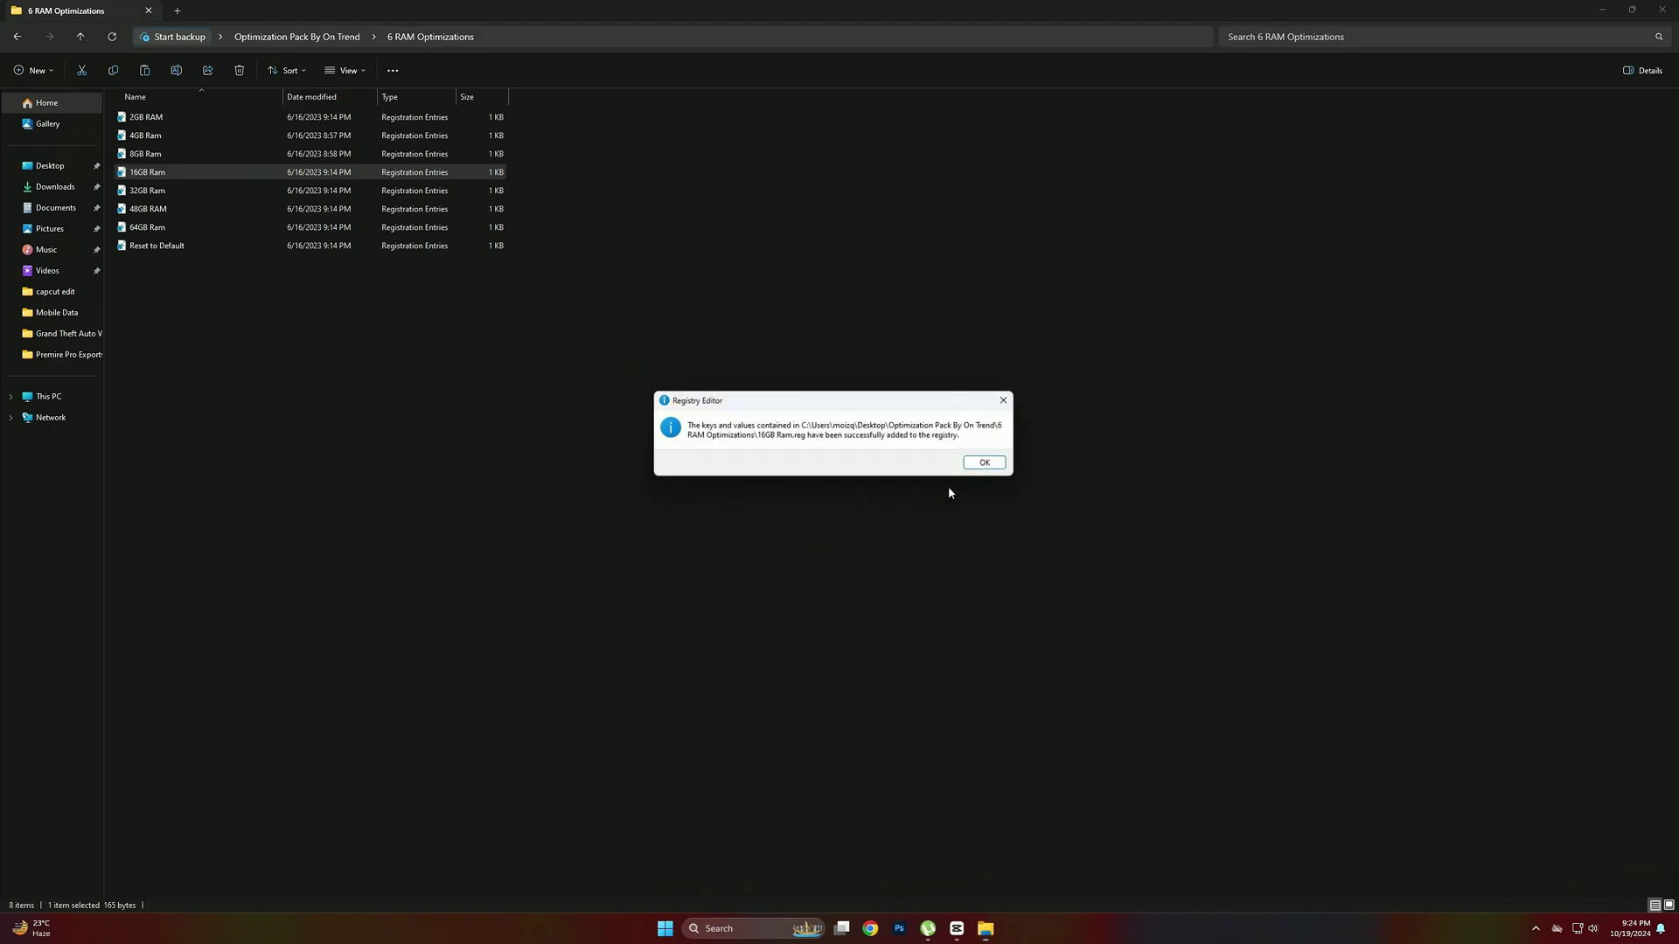
pyautogui.click(994, 468)
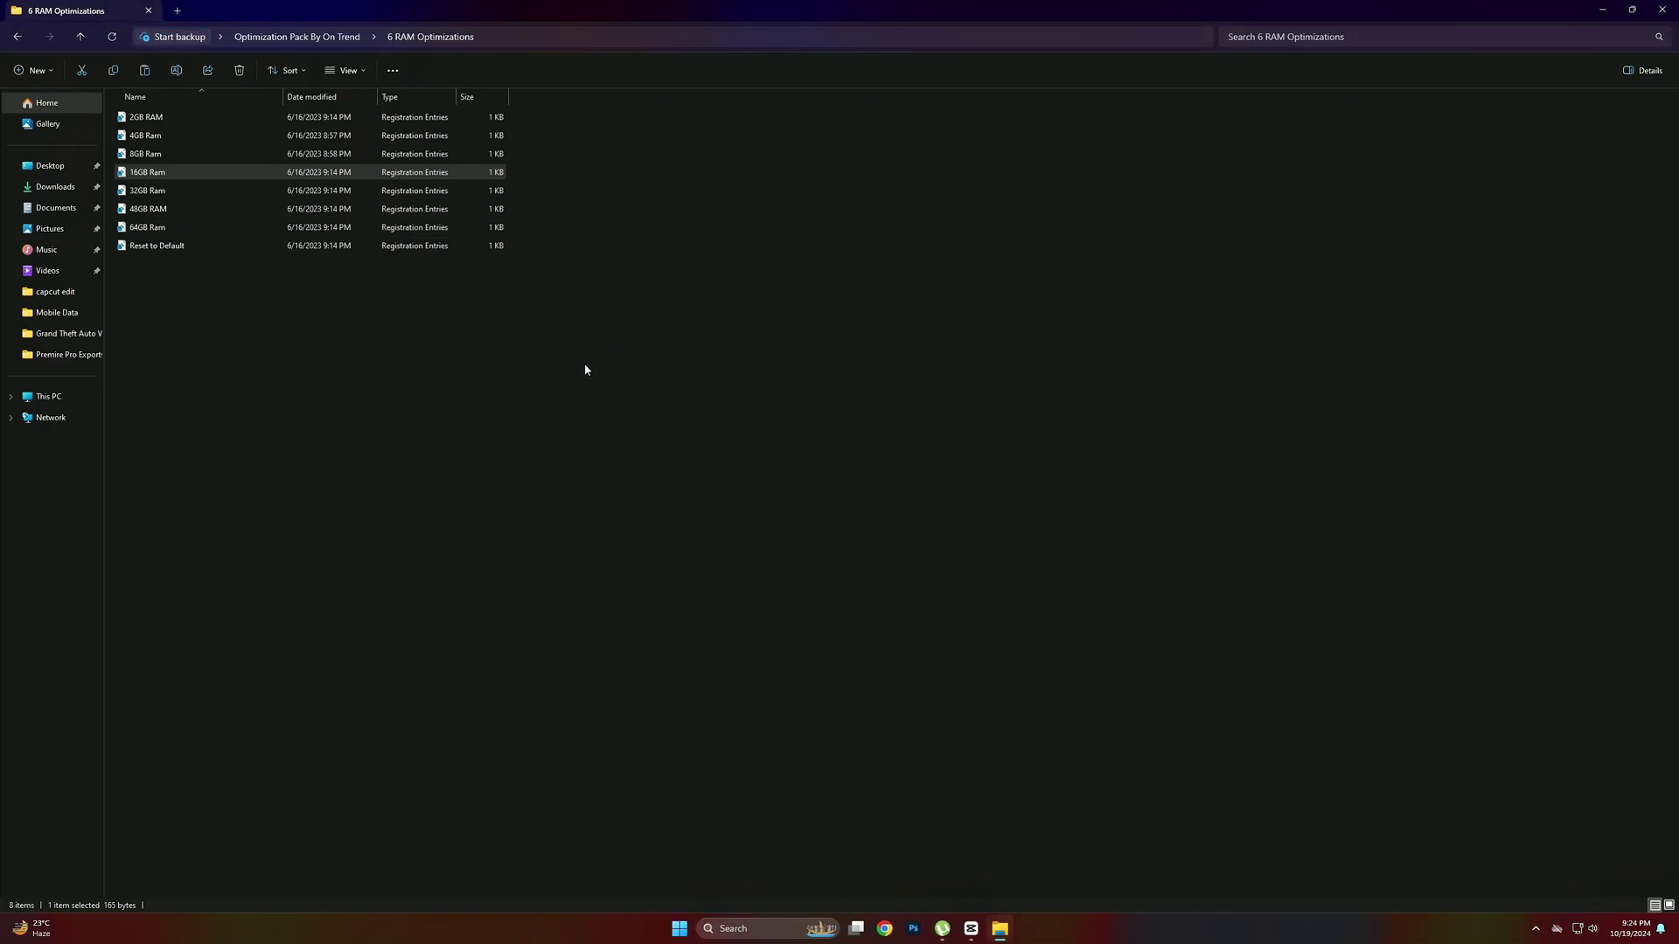
# Install Mem Reduct from the 7 Optimization Tools folder with its default destination and launch it when setup finishes.
pyautogui.press('BackSpace')
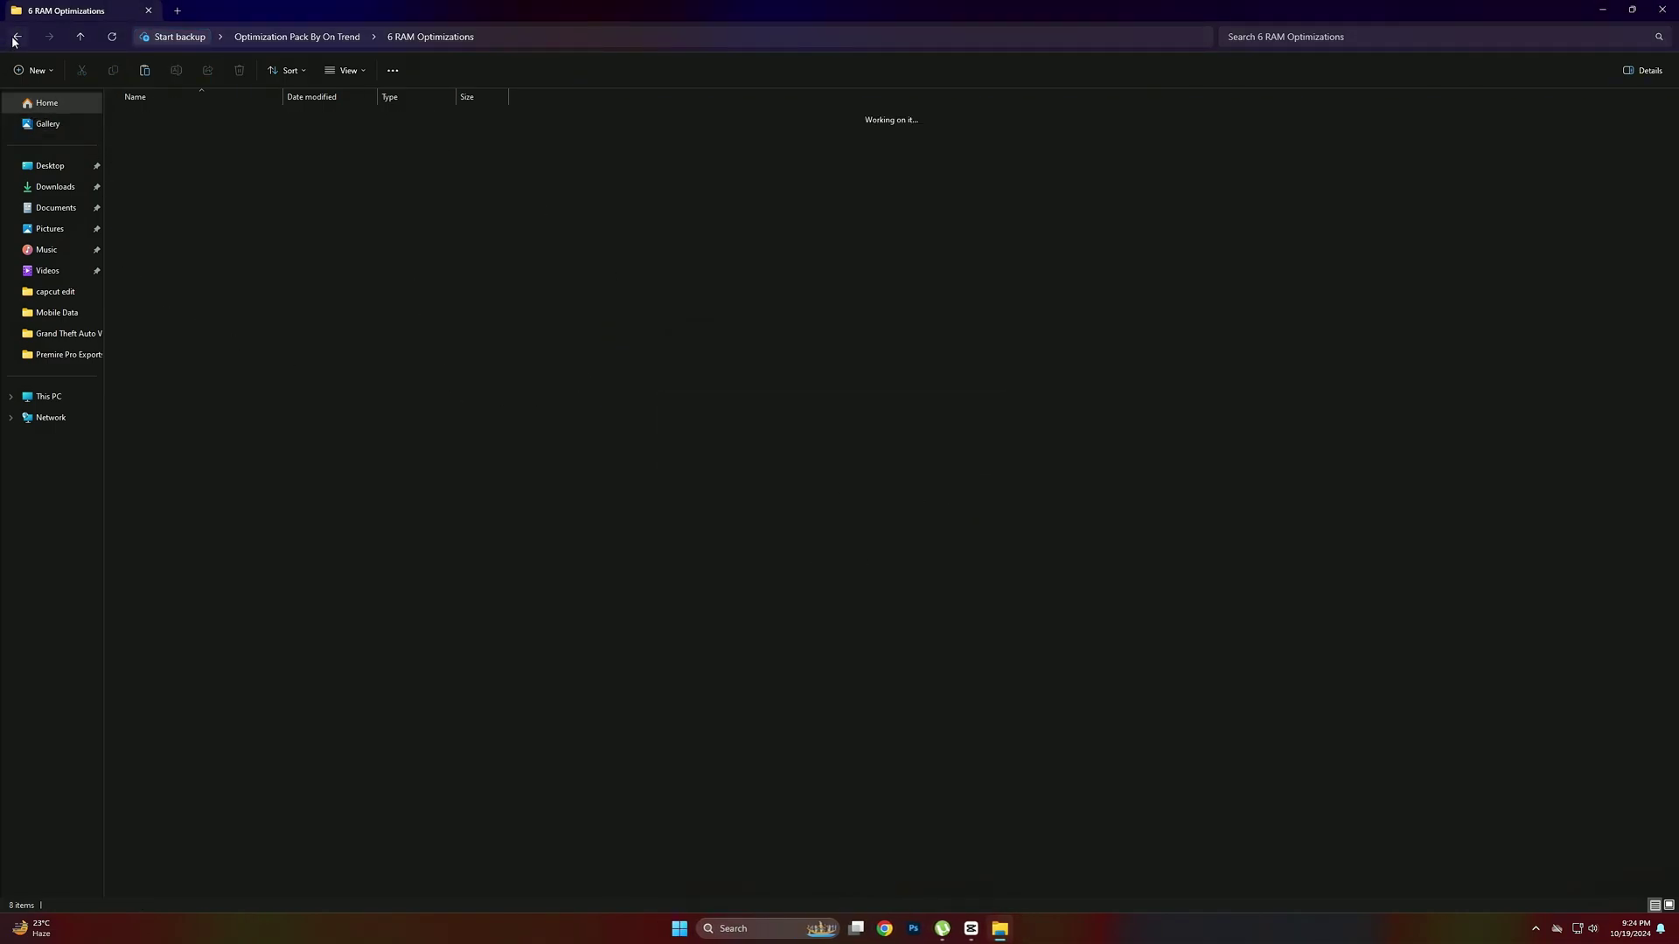
pyautogui.doubleClick(160, 210)
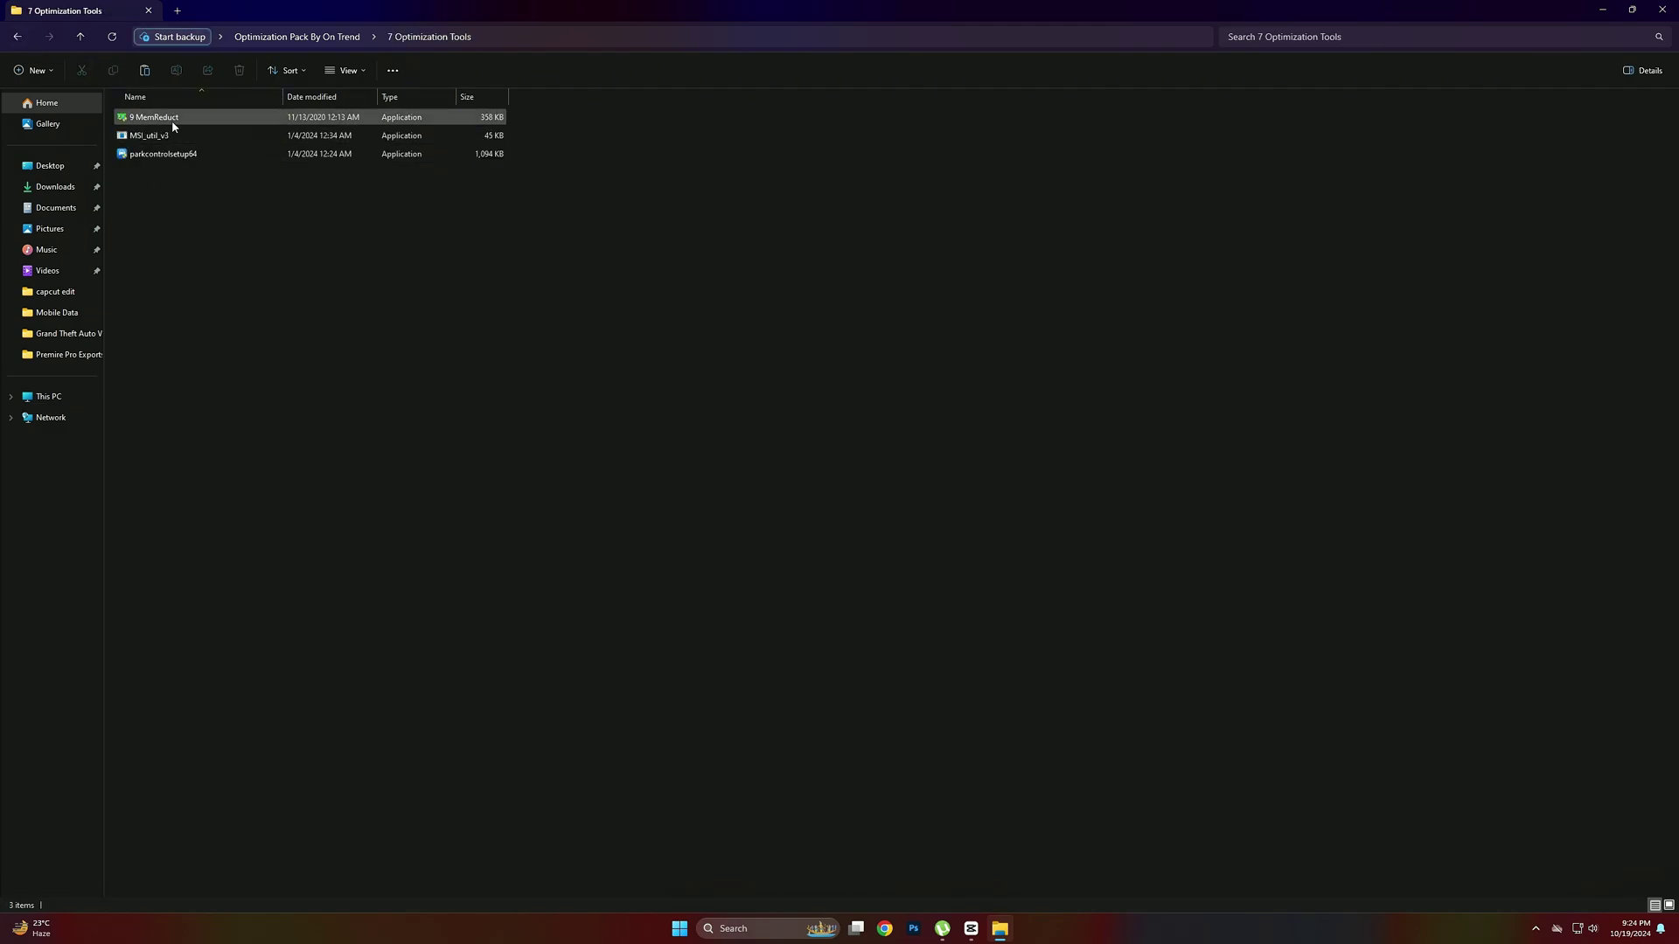
pyautogui.click(166, 122)
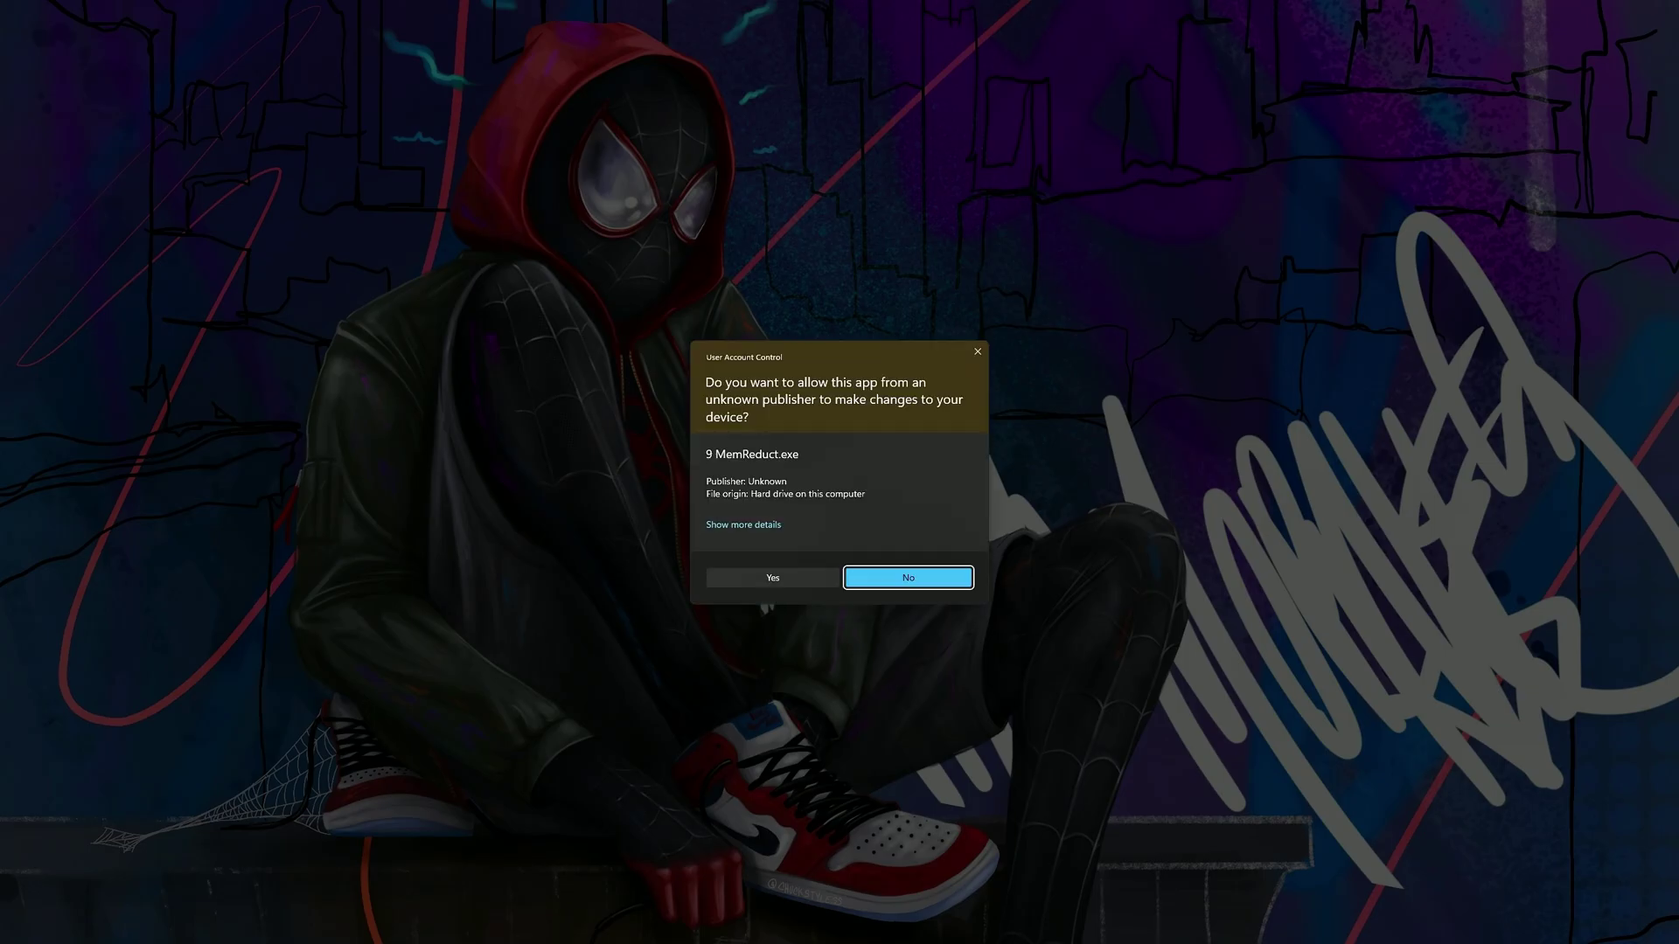
pyautogui.click(769, 577)
pyautogui.click(912, 567)
pyautogui.click(925, 568)
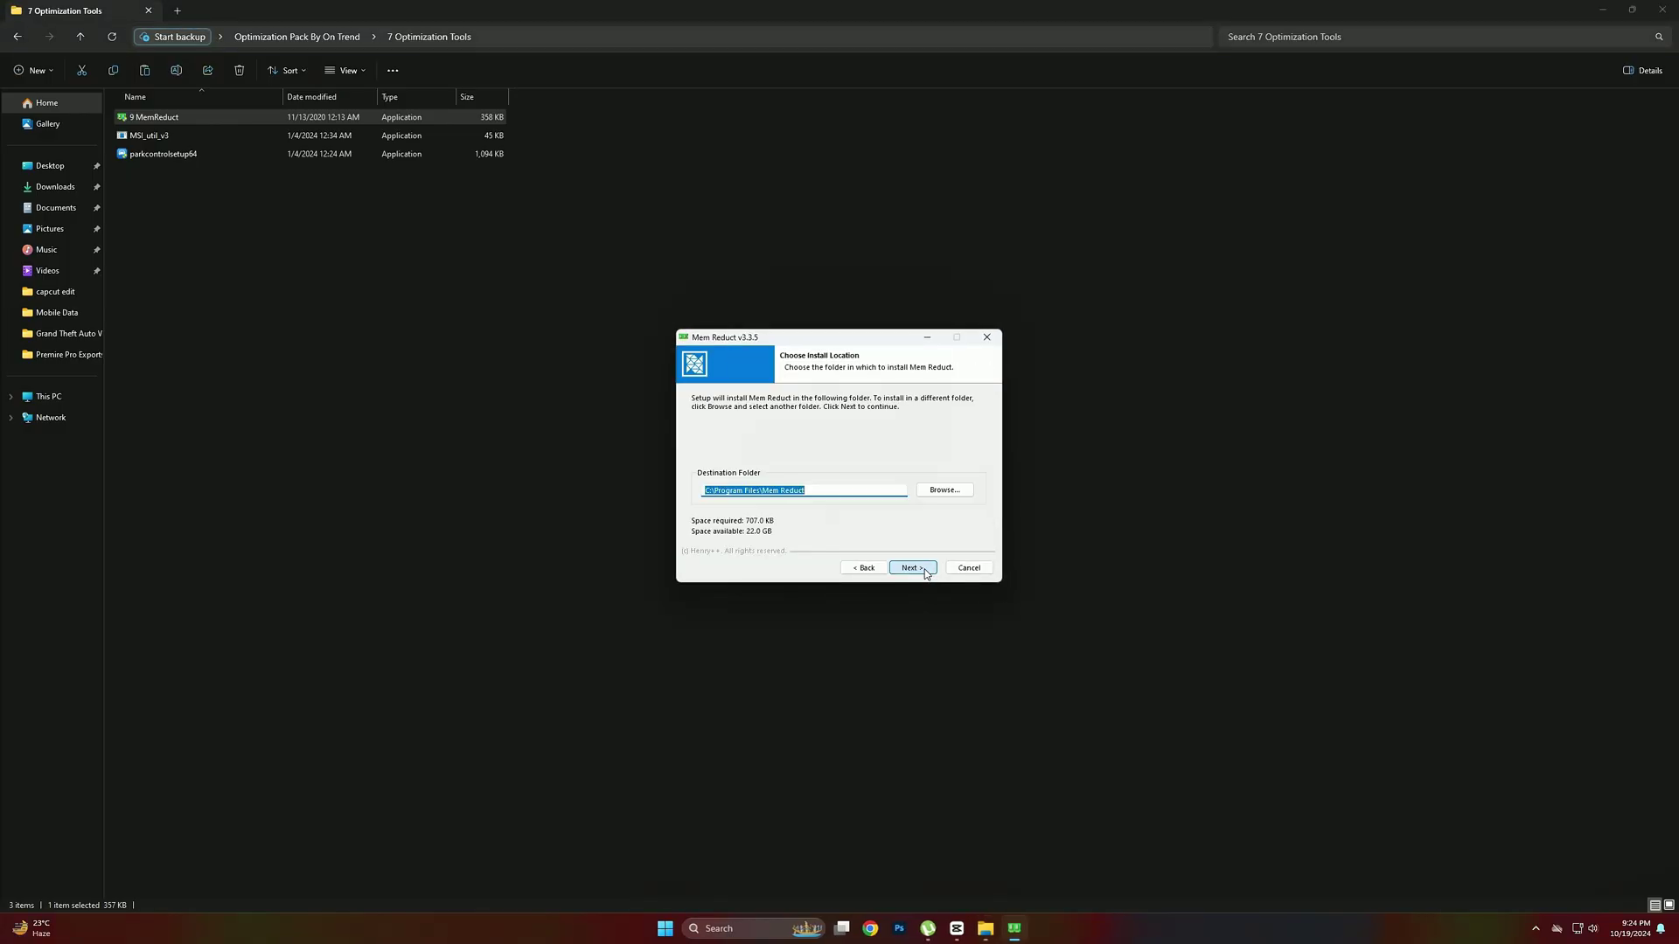
pyautogui.click(925, 569)
pyautogui.click(925, 570)
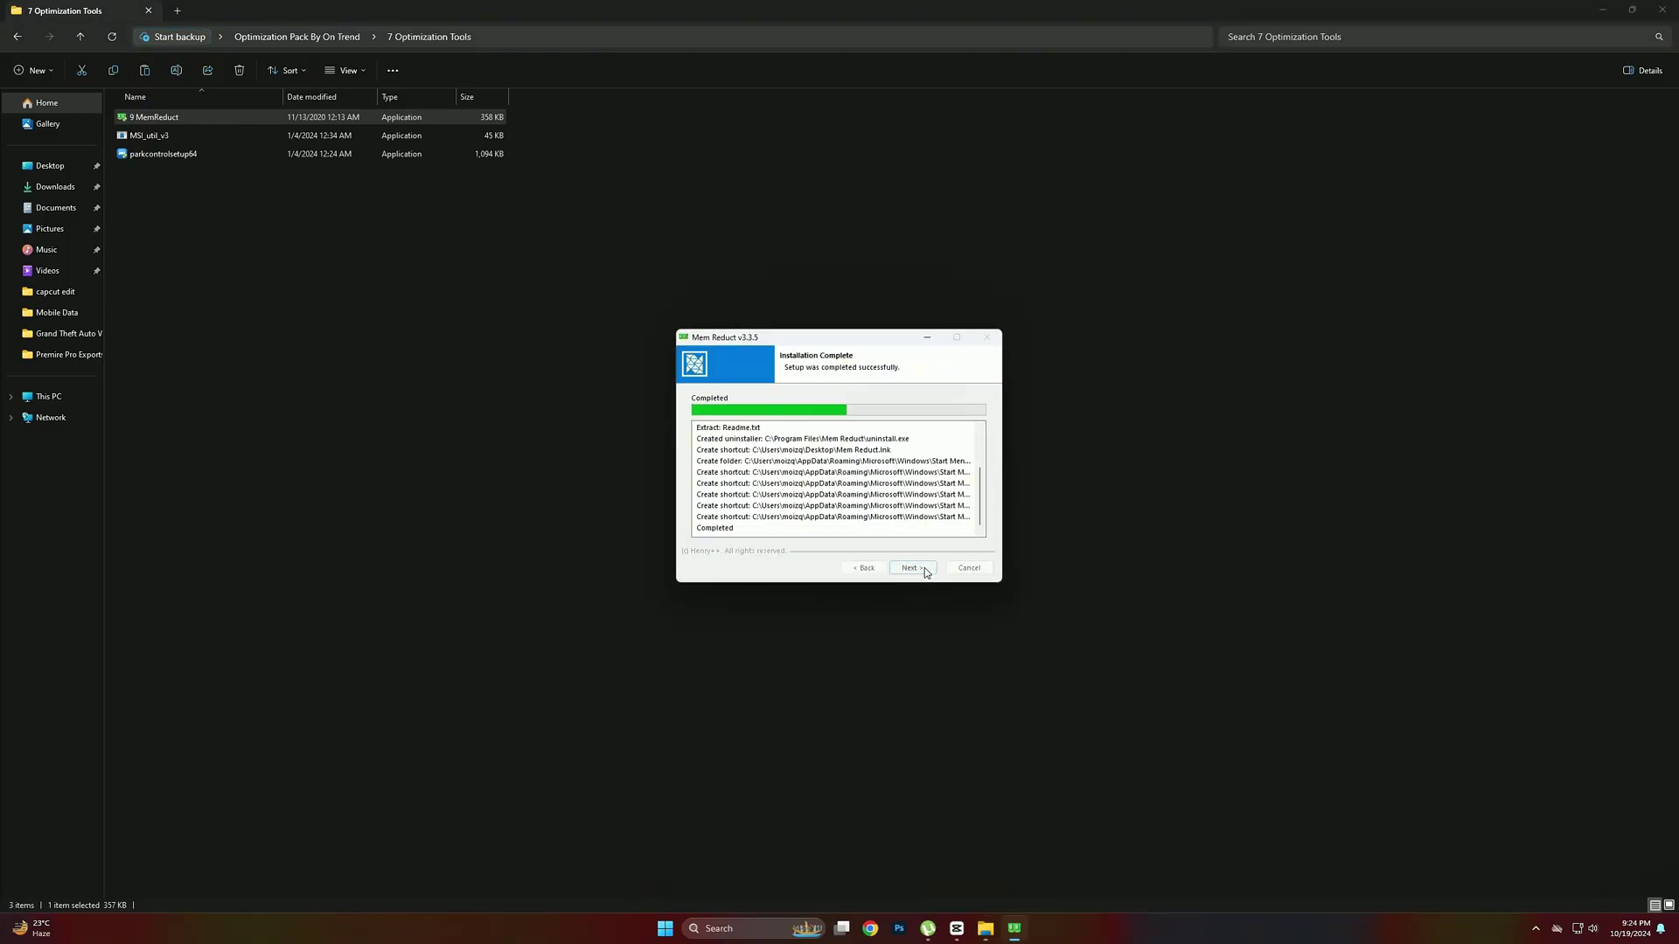
pyautogui.click(925, 571)
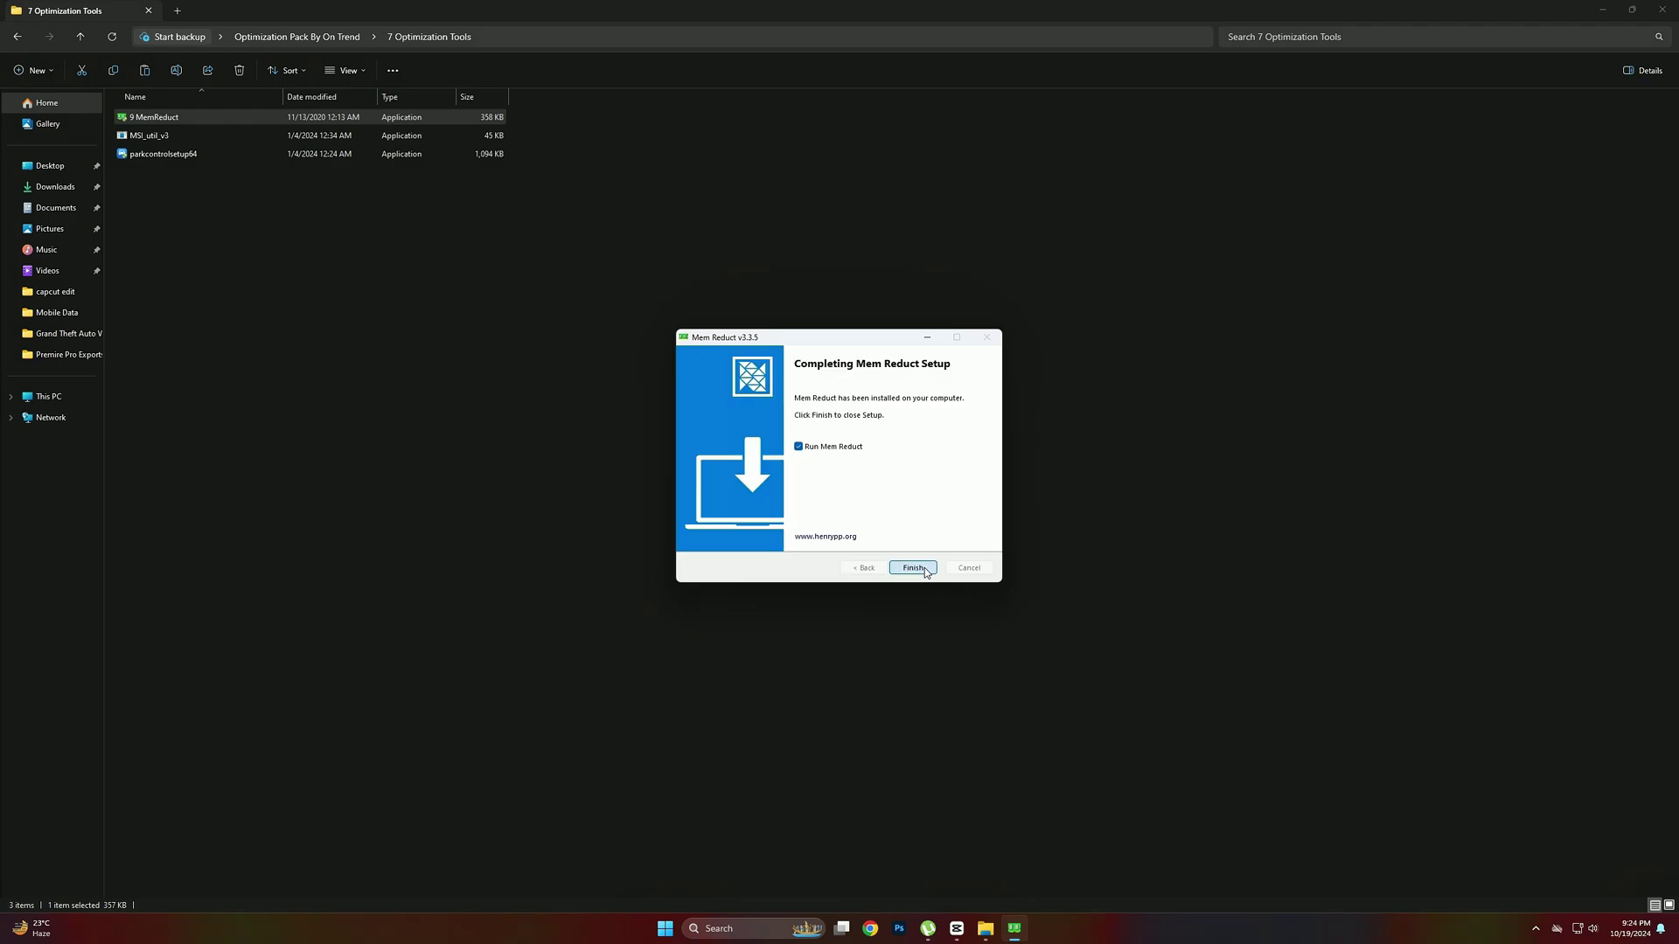
pyautogui.click(914, 569)
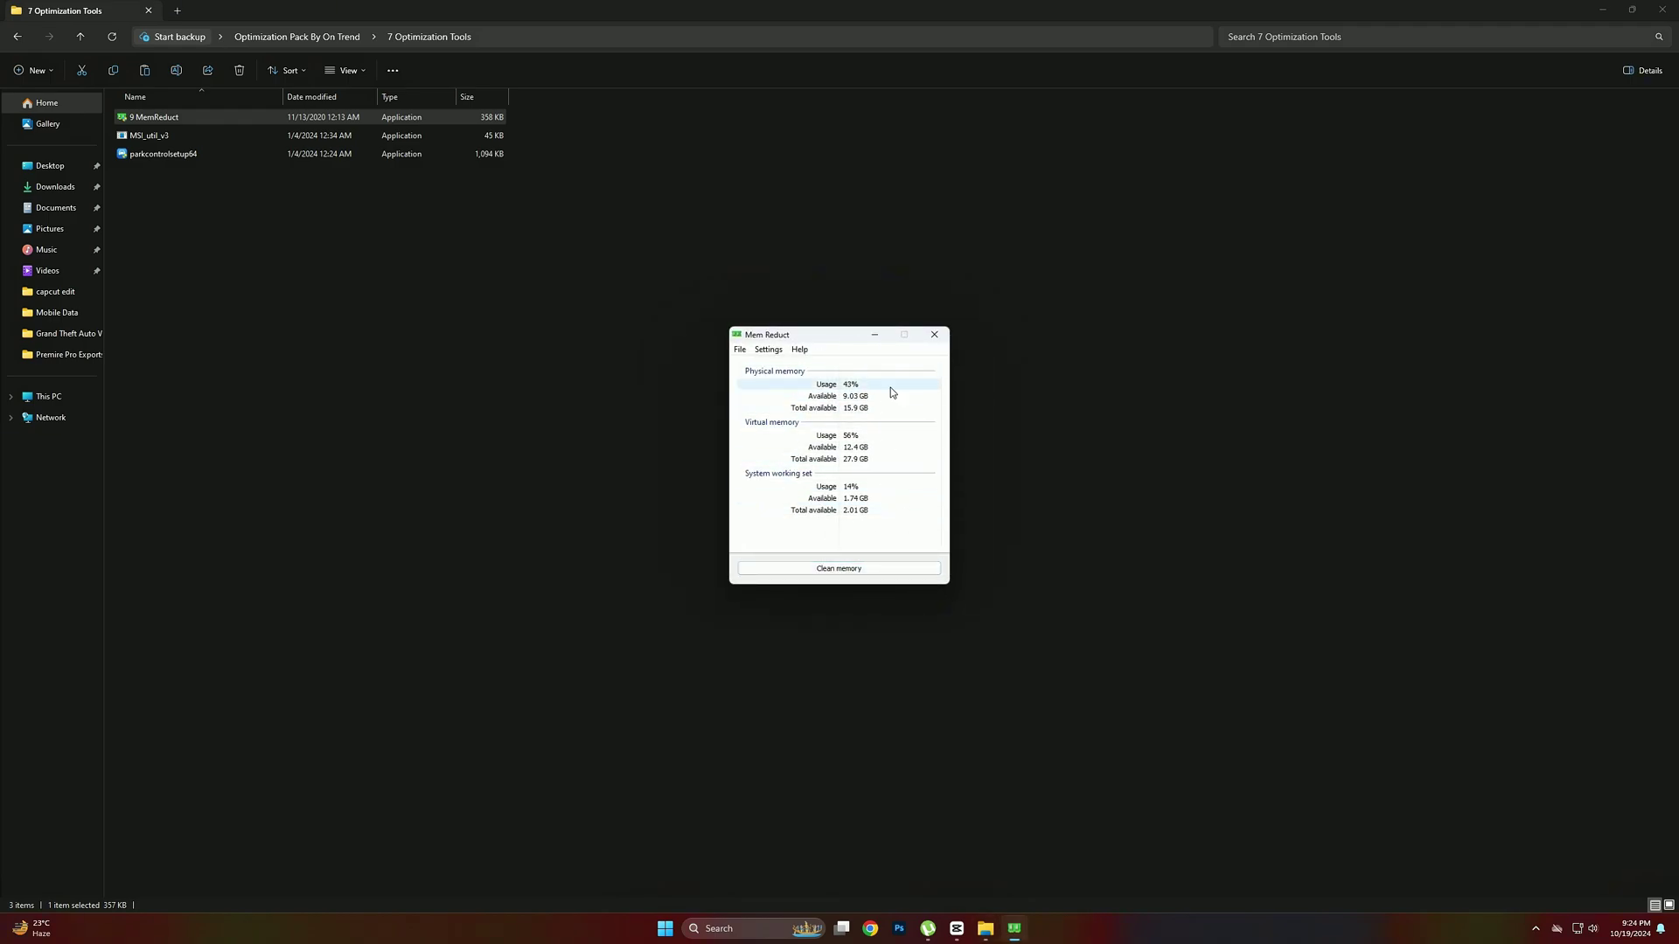
# Clean the system memory with Mem Reduct, dismiss its notification and close the program.
pyautogui.click(853, 573)
pyautogui.click(884, 478)
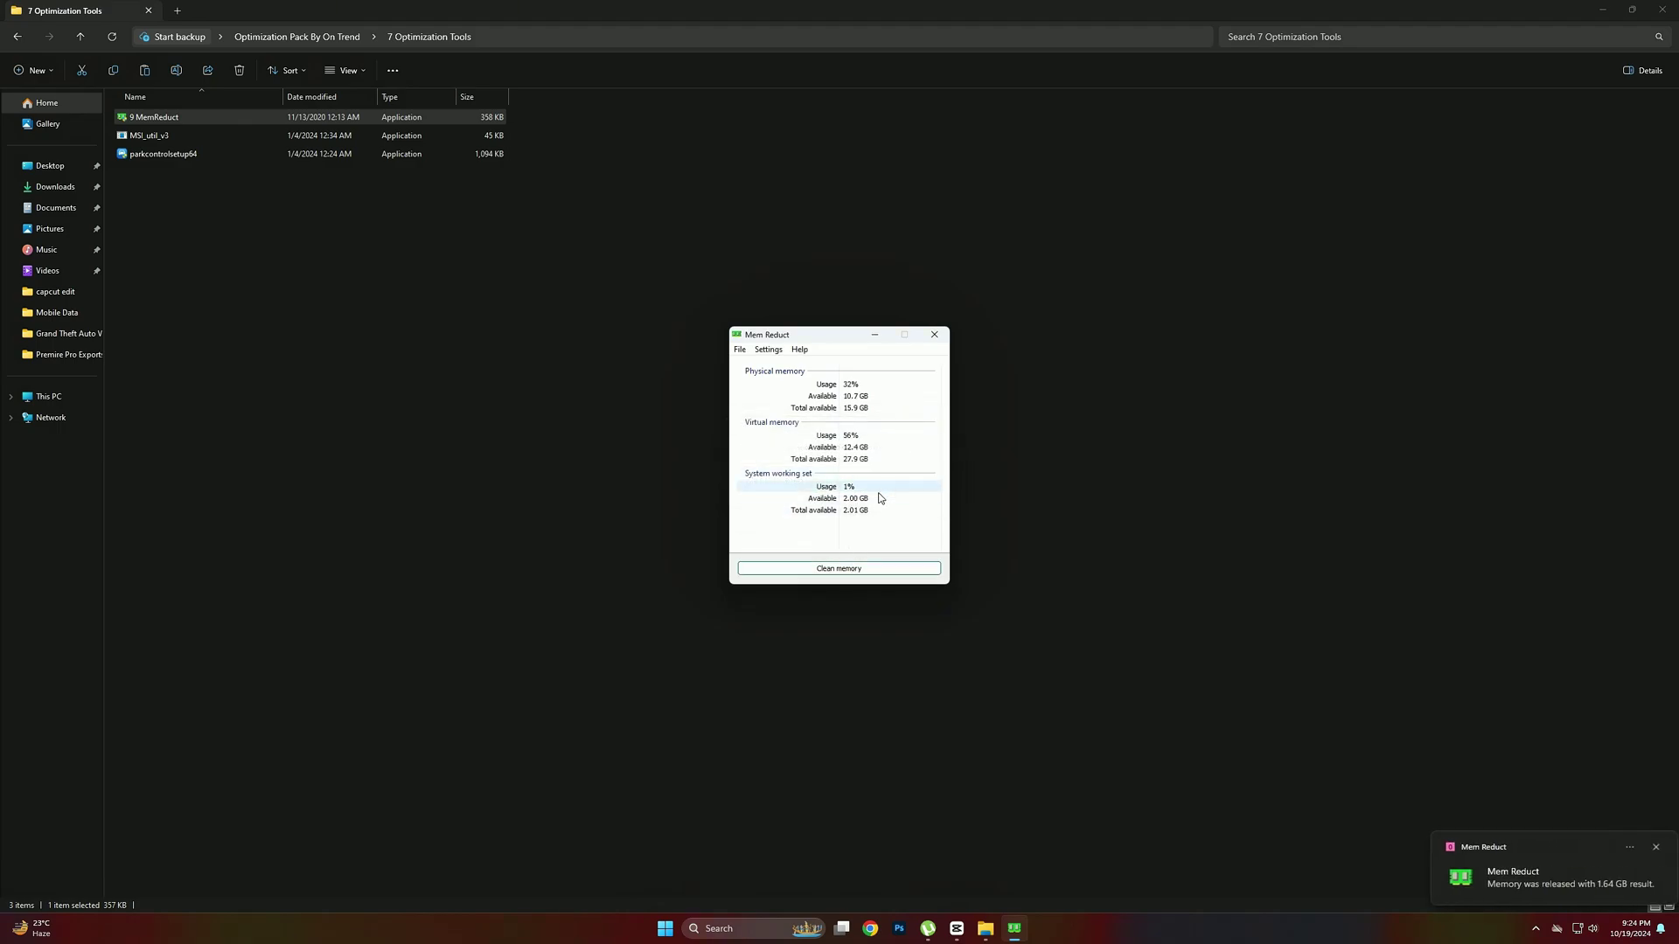
pyautogui.click(1670, 876)
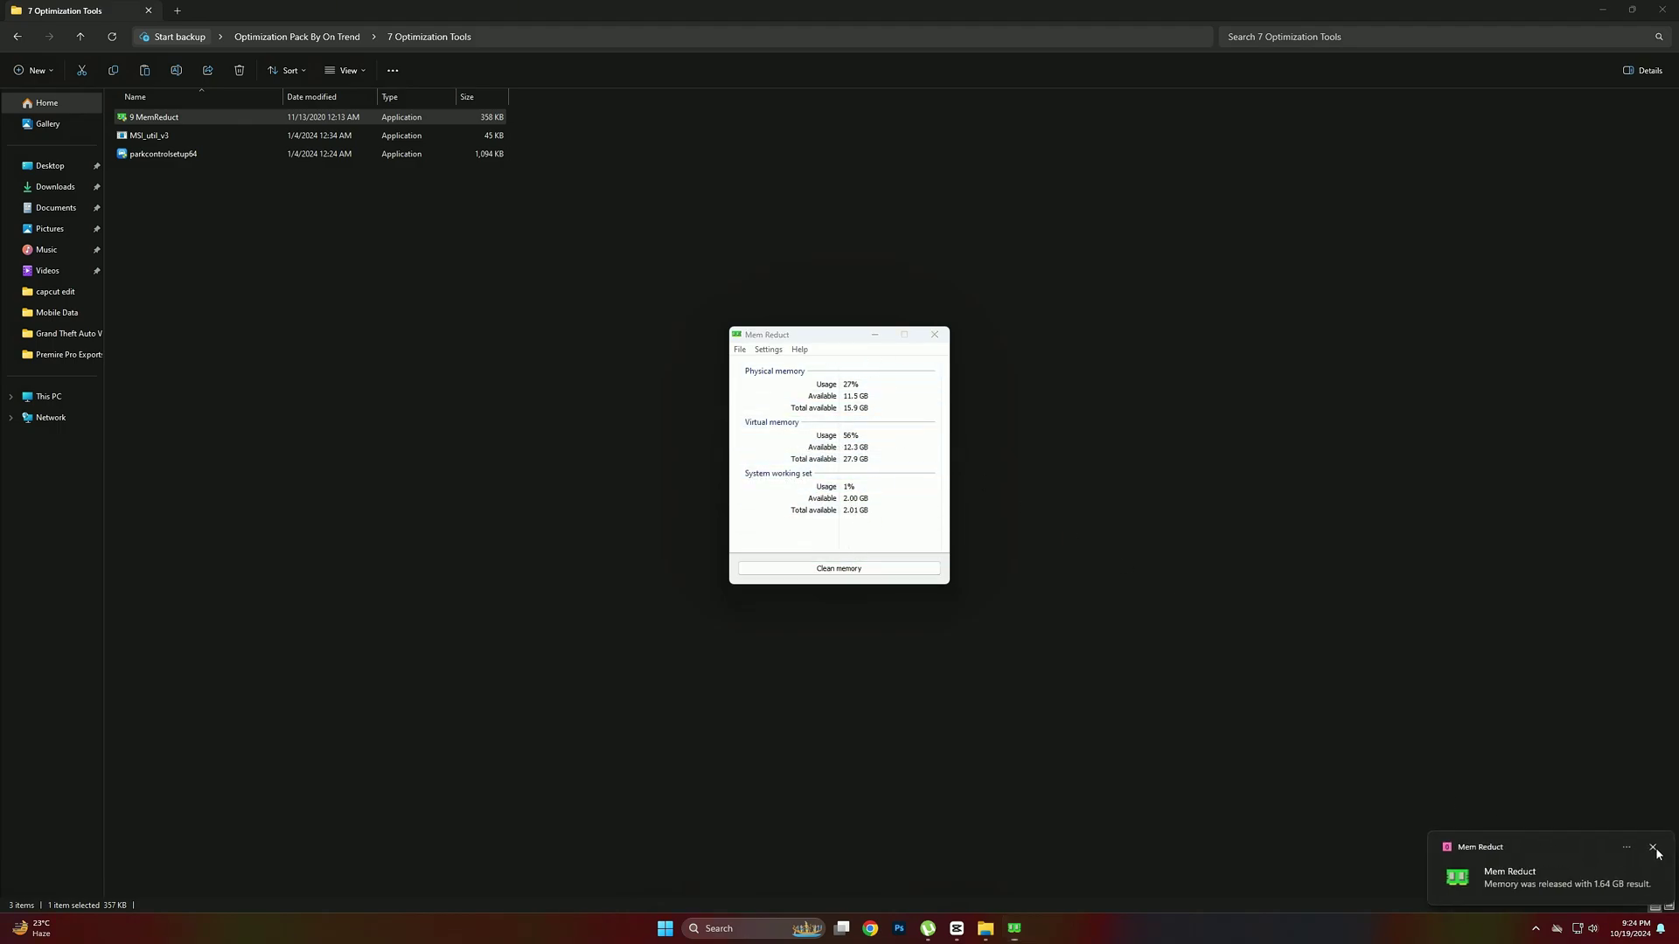
pyautogui.click(941, 337)
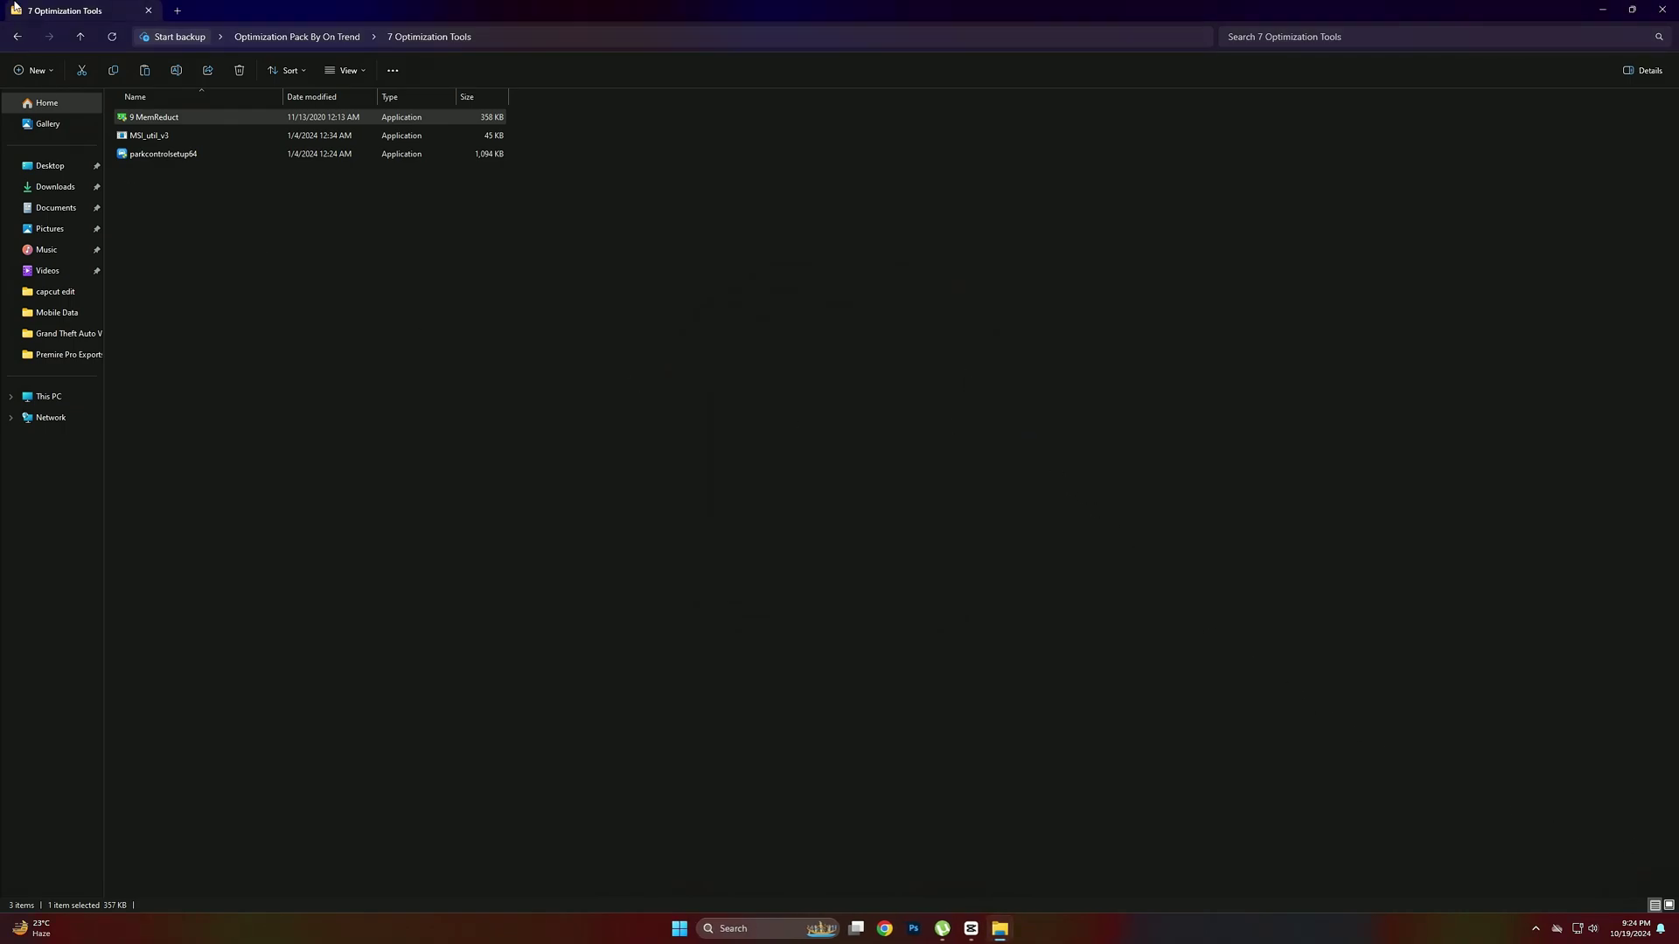
# Run MSI_util_v3 as administrator, apply High interrupt priority to the AMD Radeon RX 6600 XT, and close the utility.
pyautogui.click(198, 133)
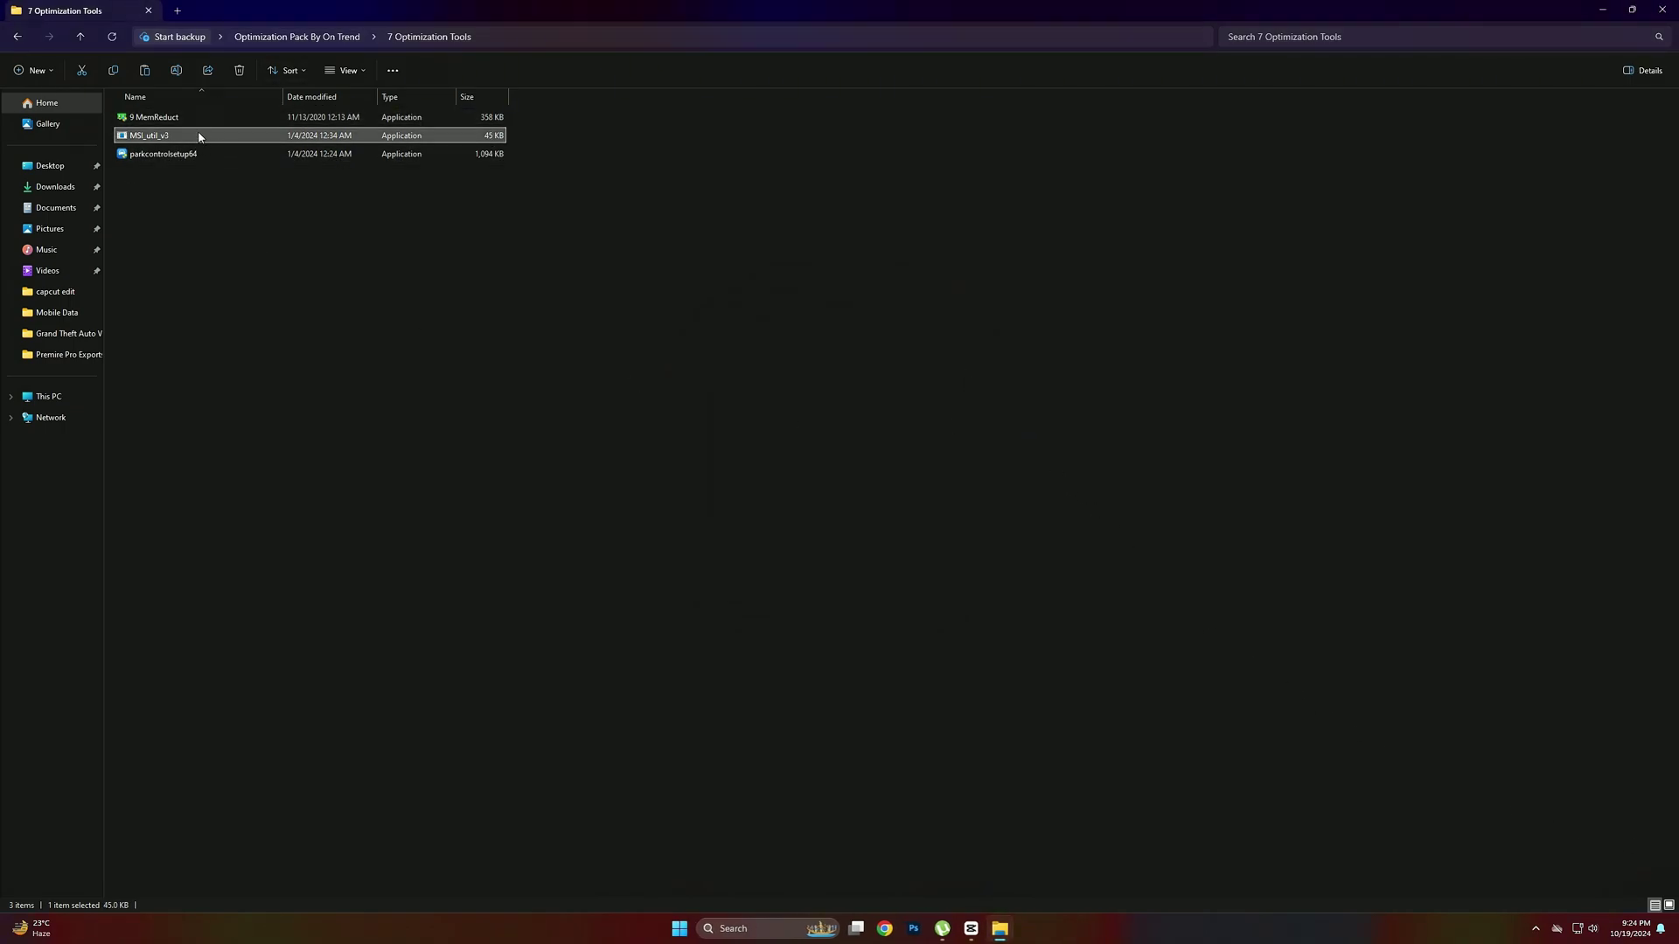
pyautogui.rightClick(198, 133)
pyautogui.click(240, 218)
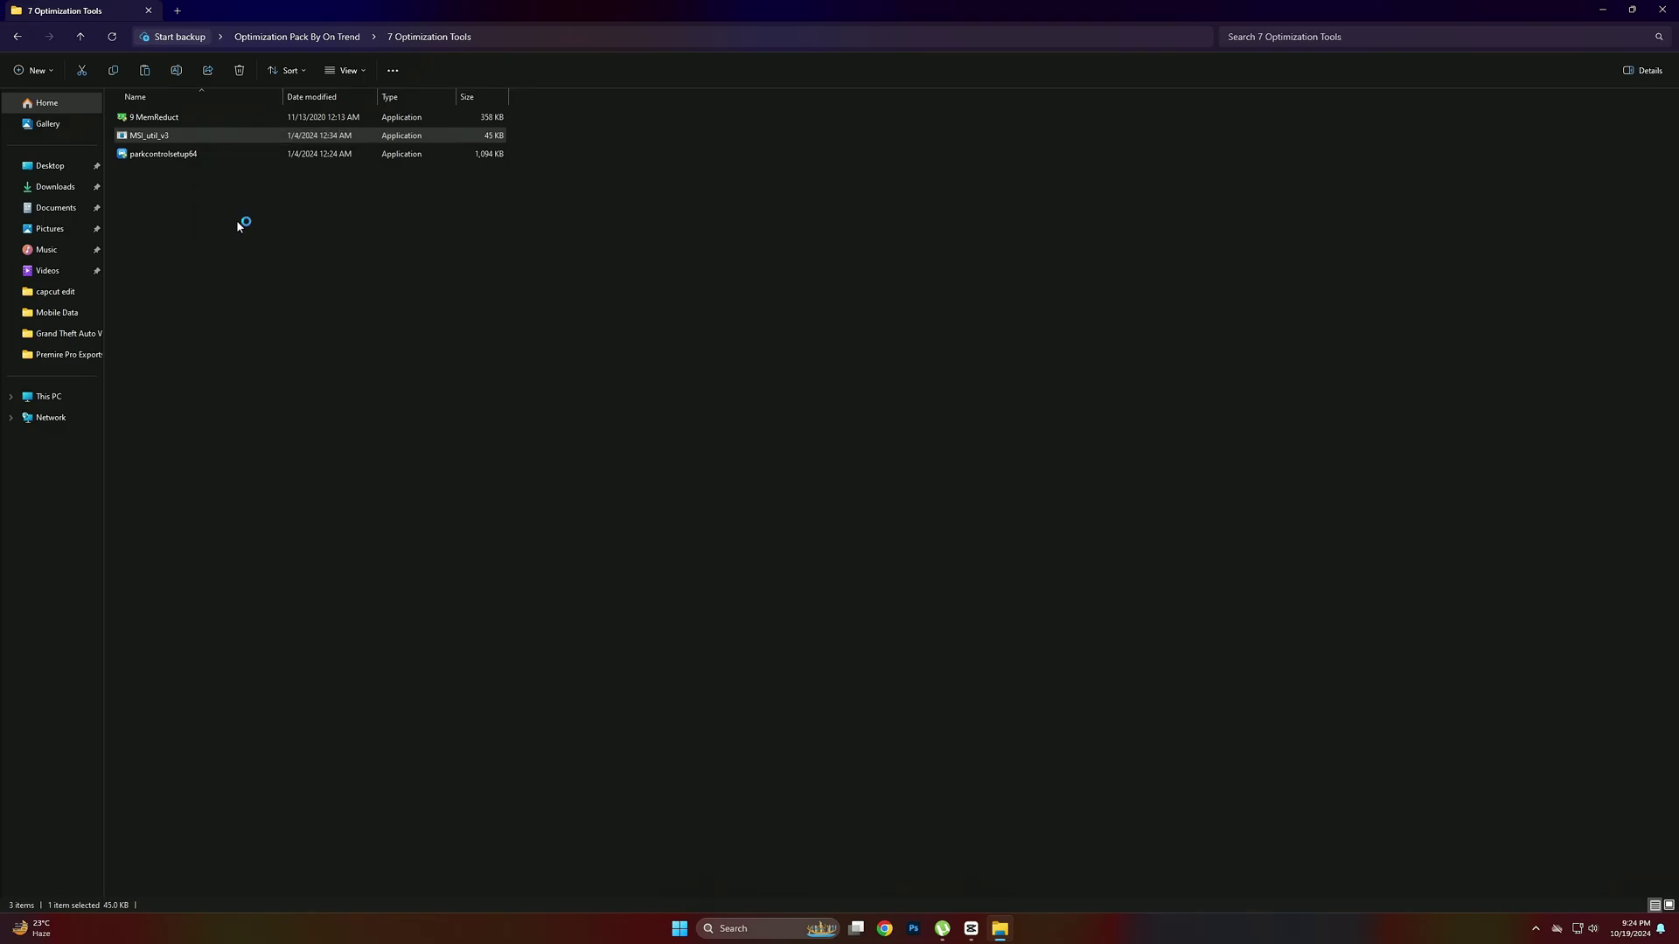
pyautogui.click(773, 577)
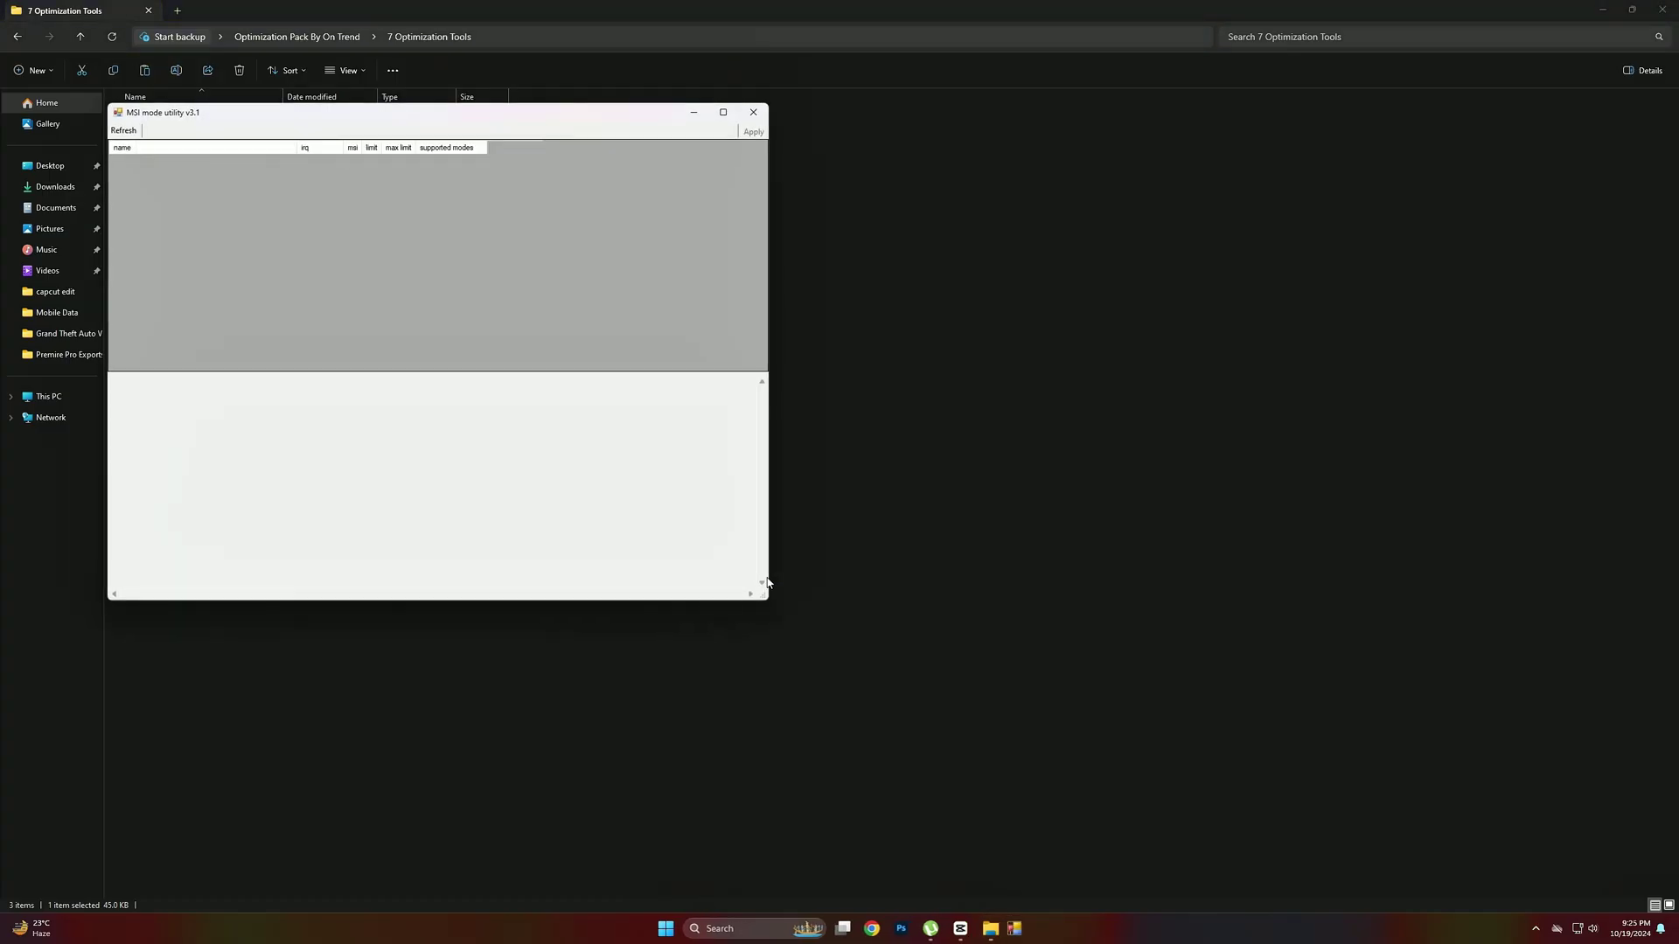
pyautogui.moveTo(467, 121); pyautogui.dragTo(799, 207)
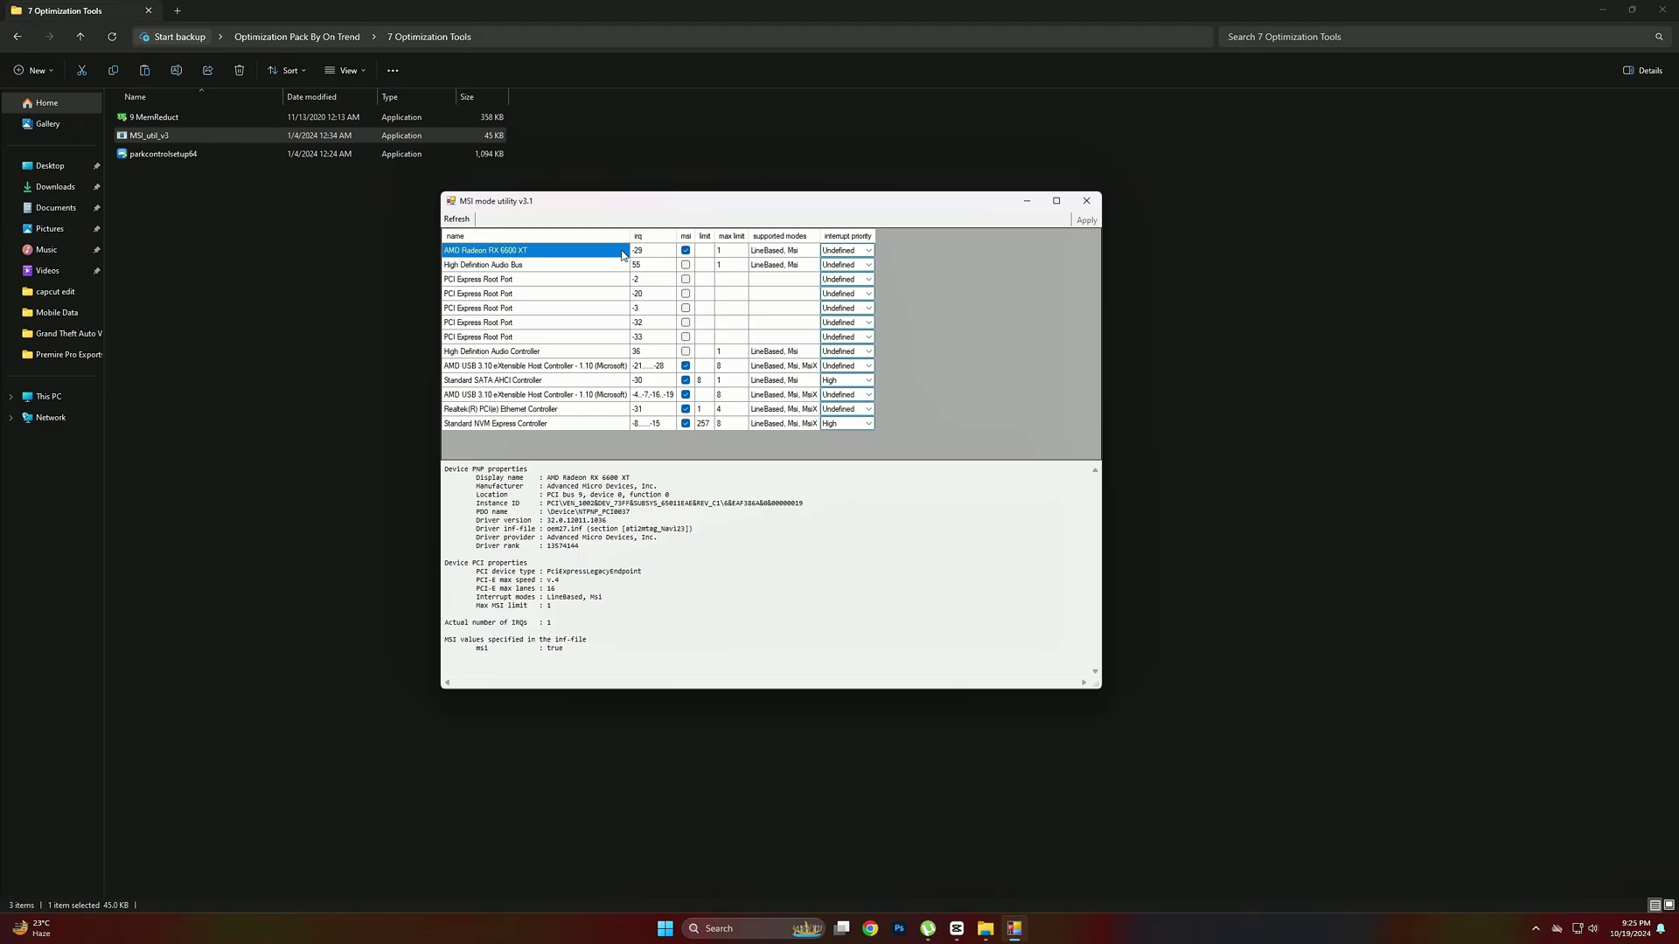
pyautogui.click(848, 251)
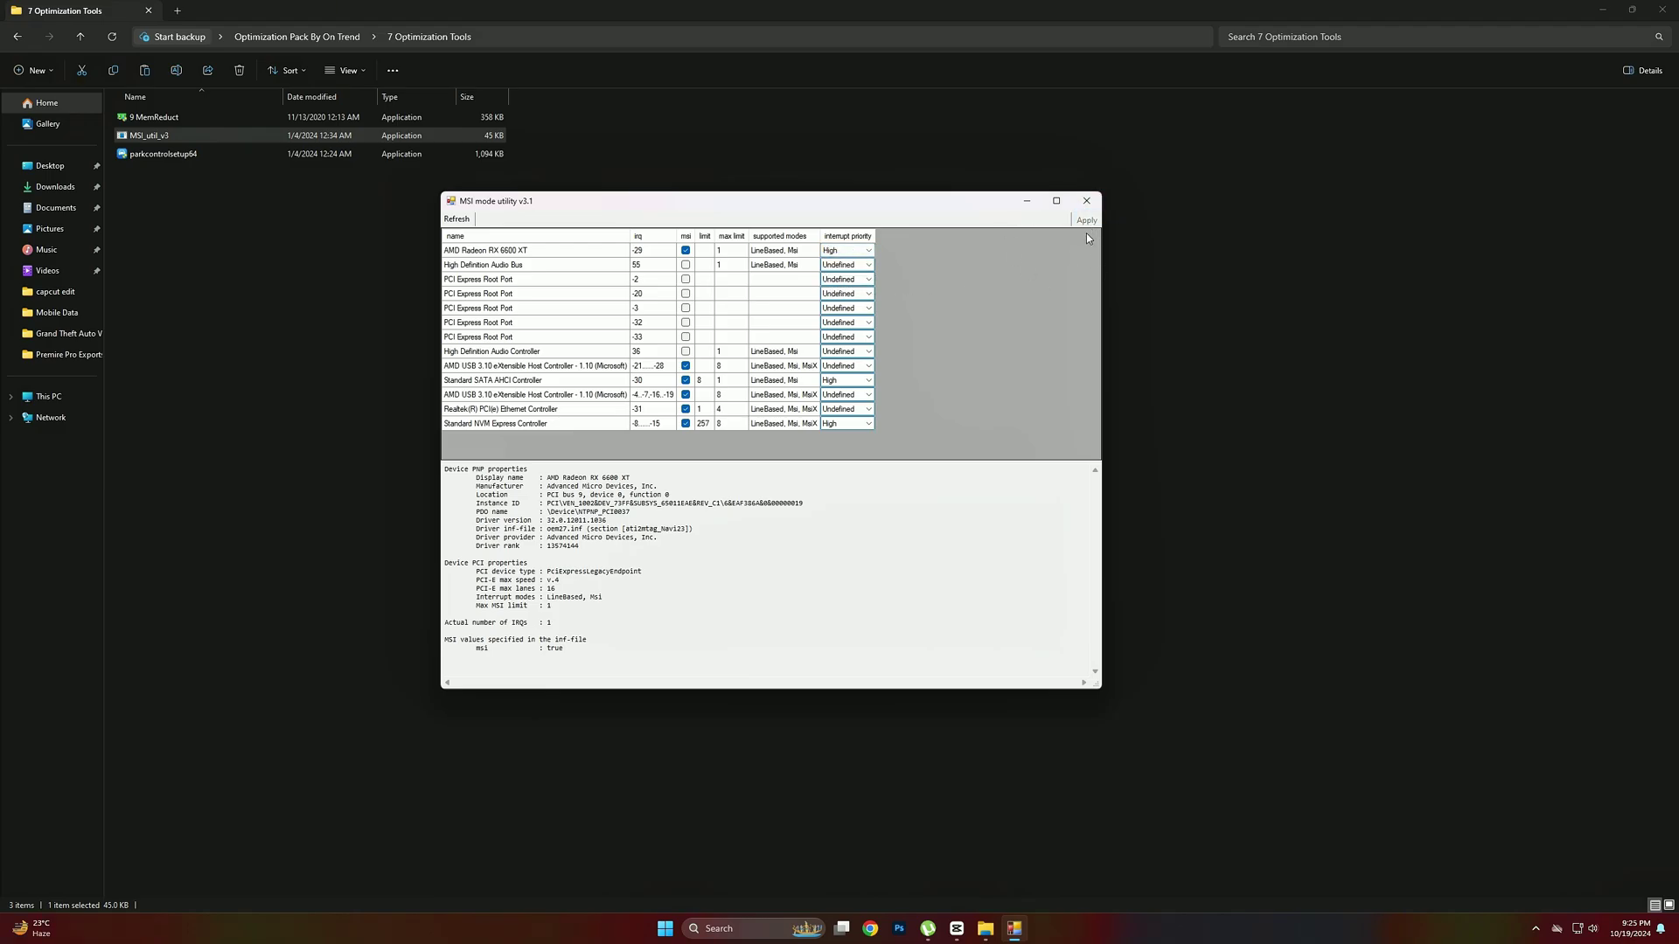
pyautogui.click(1085, 202)
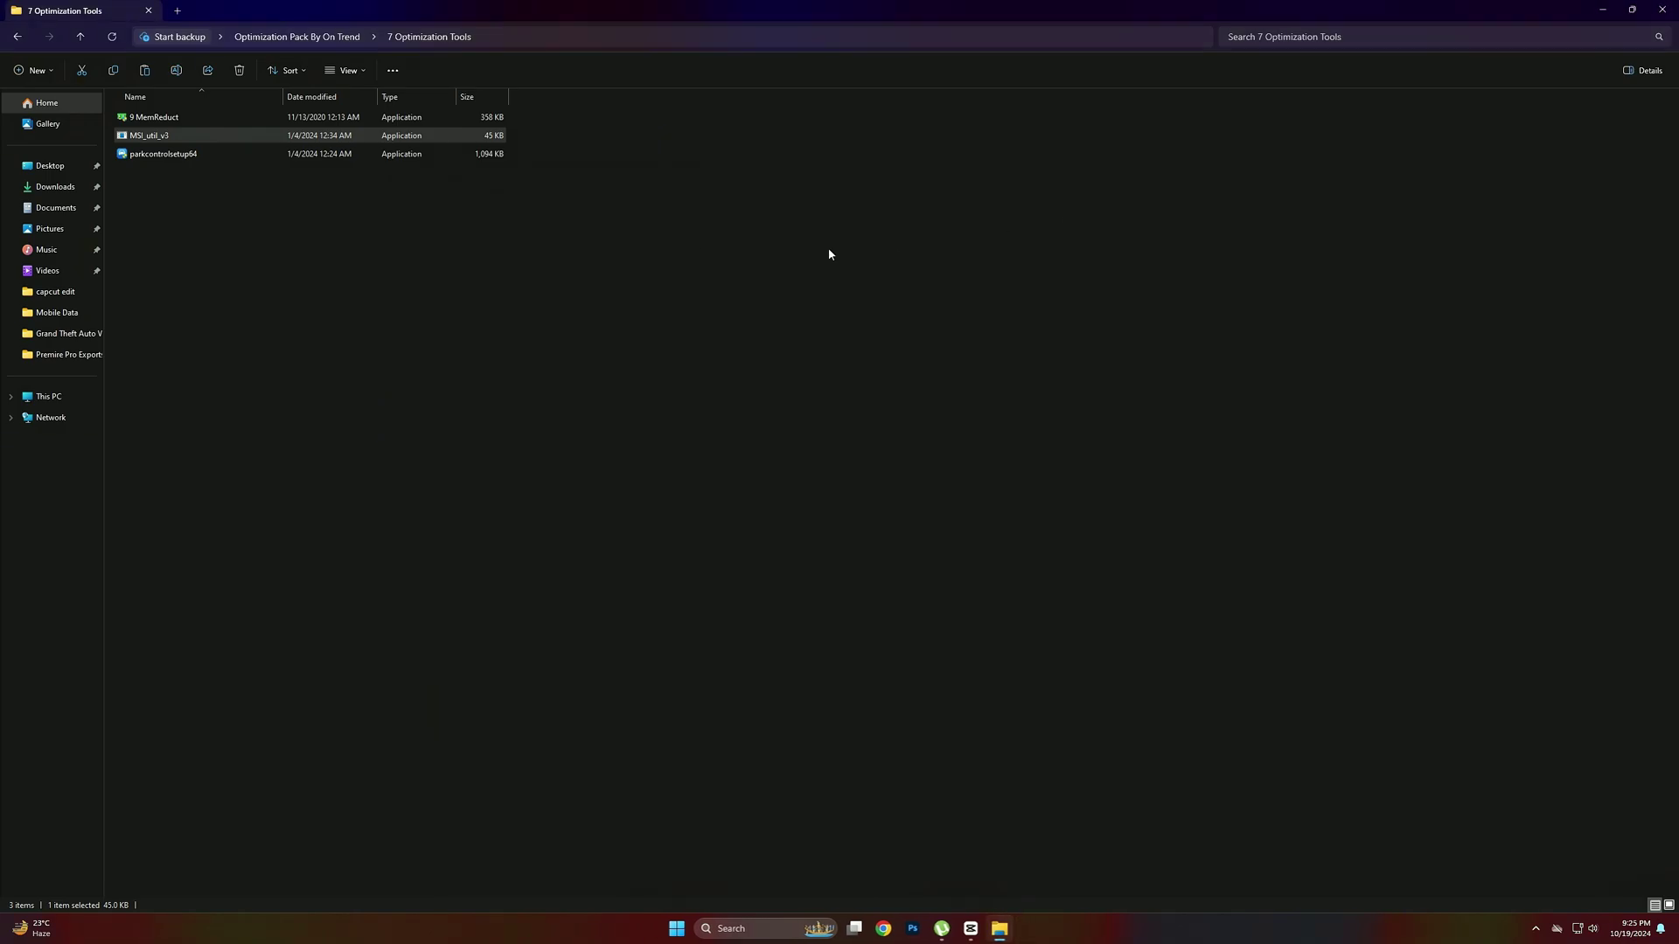
# Install ParkControl from parkcontrolsetup64, accepting the license agreement, and open it.
pyautogui.doubleClick(203, 155)
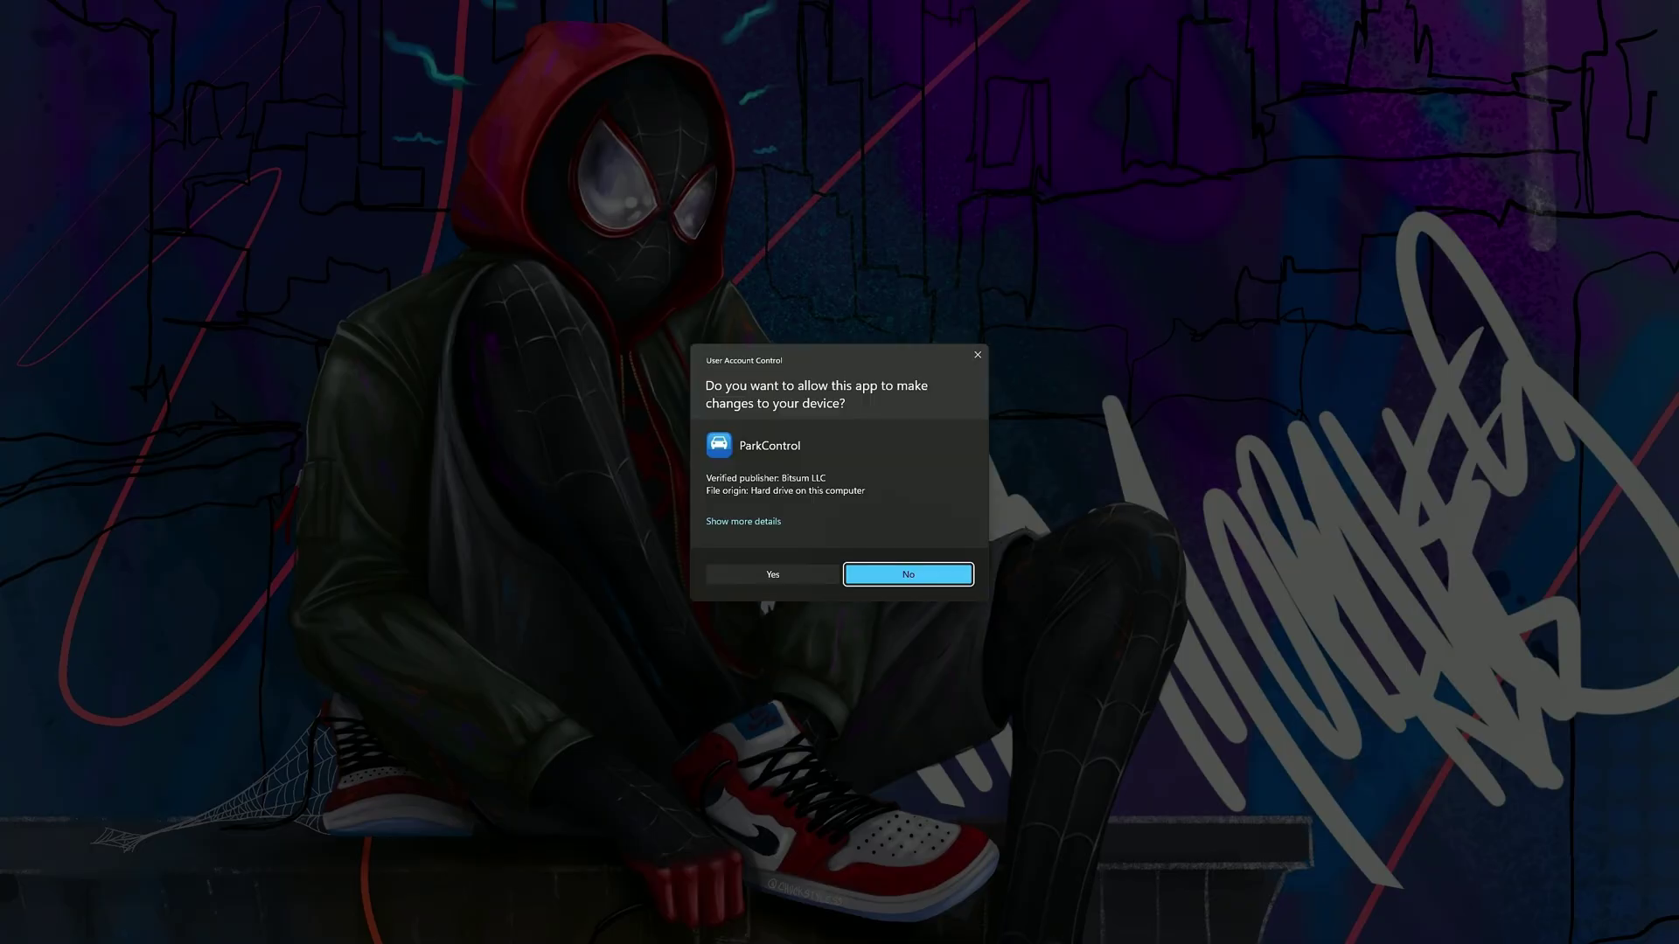
pyautogui.click(905, 575)
pyautogui.click(841, 490)
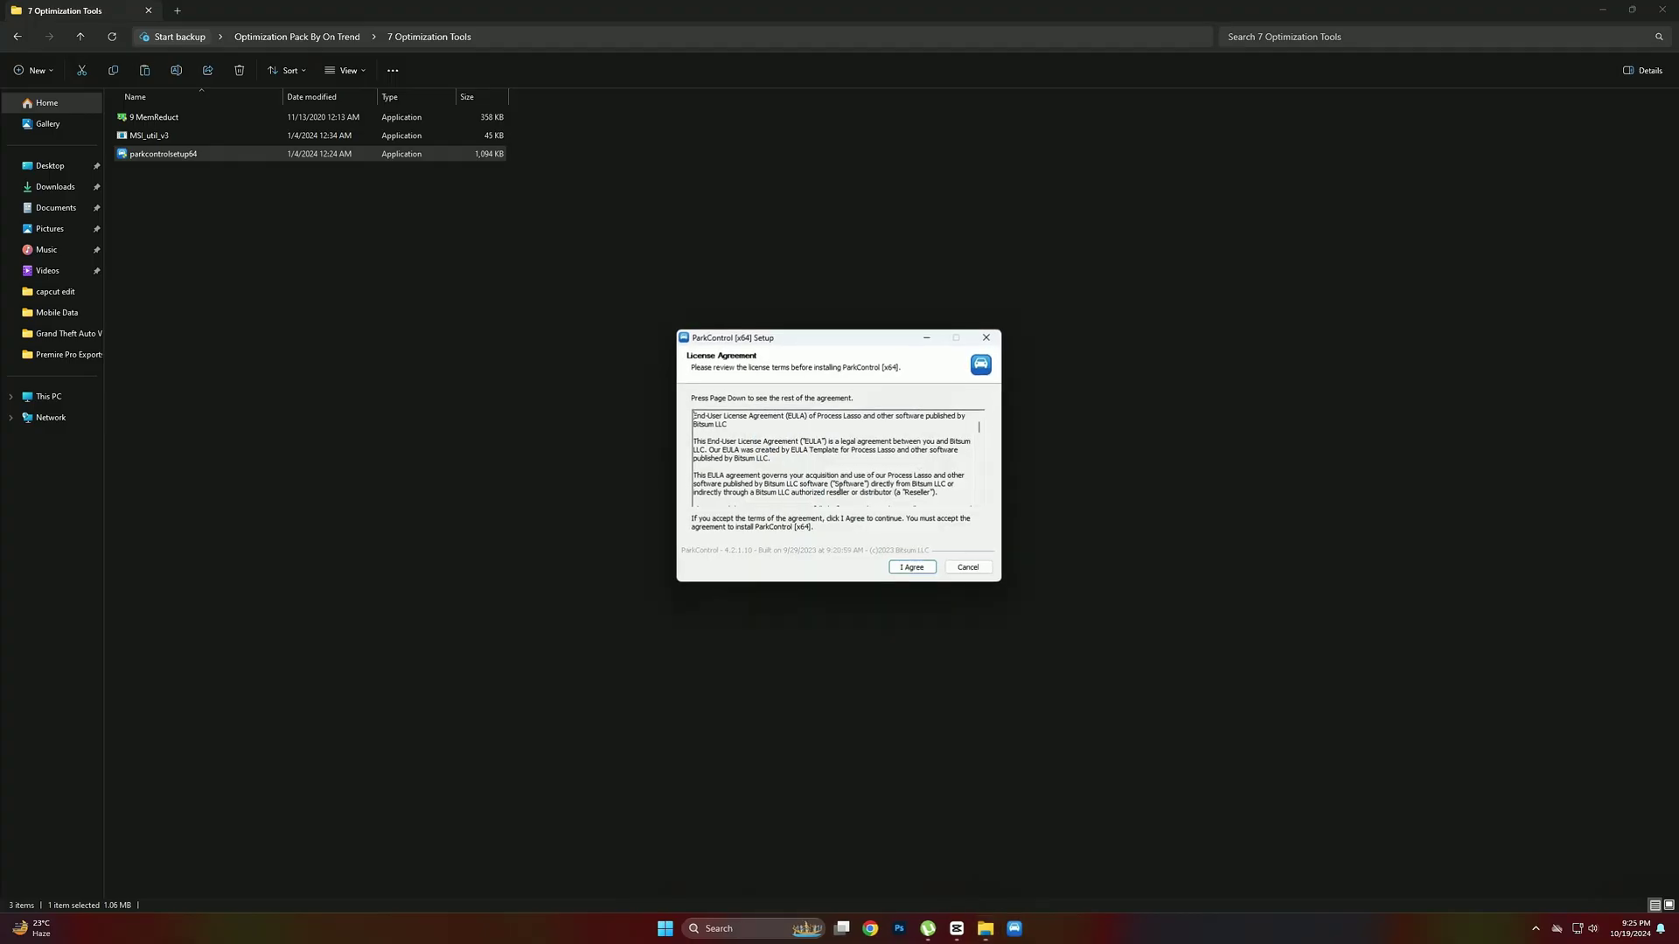
pyautogui.click(914, 569)
pyautogui.click(914, 569)
pyautogui.click(914, 569)
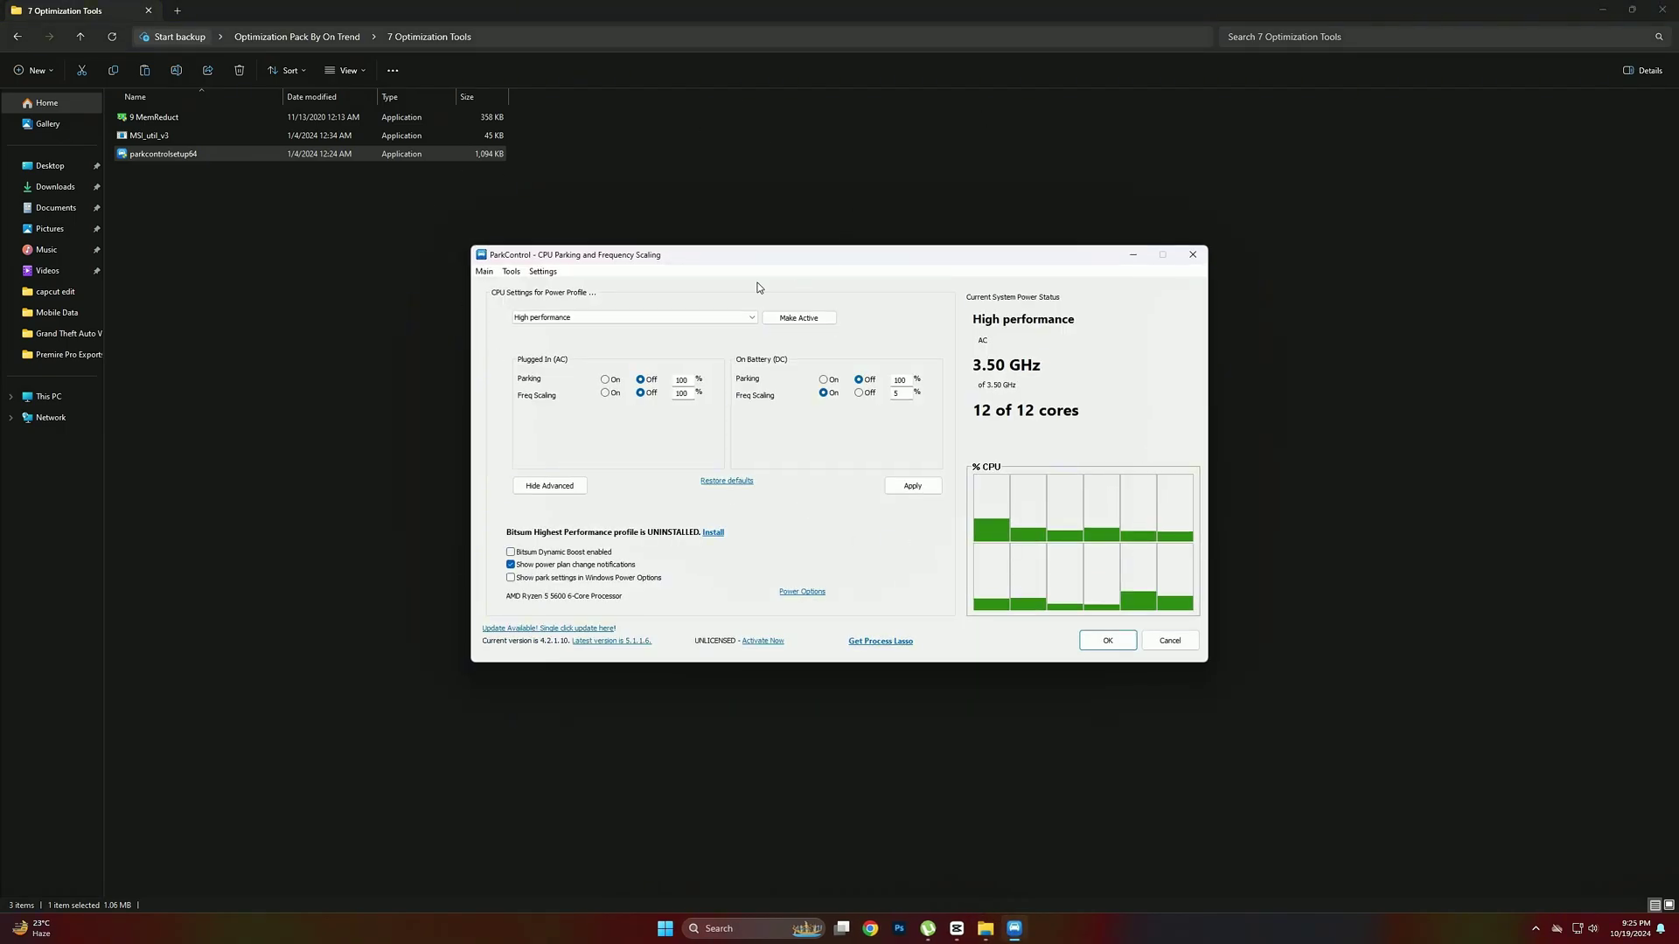
# Make High performance the active power profile in ParkControl, confirm the settings, and return to the optimization pack's main folder.
pyautogui.click(644, 316)
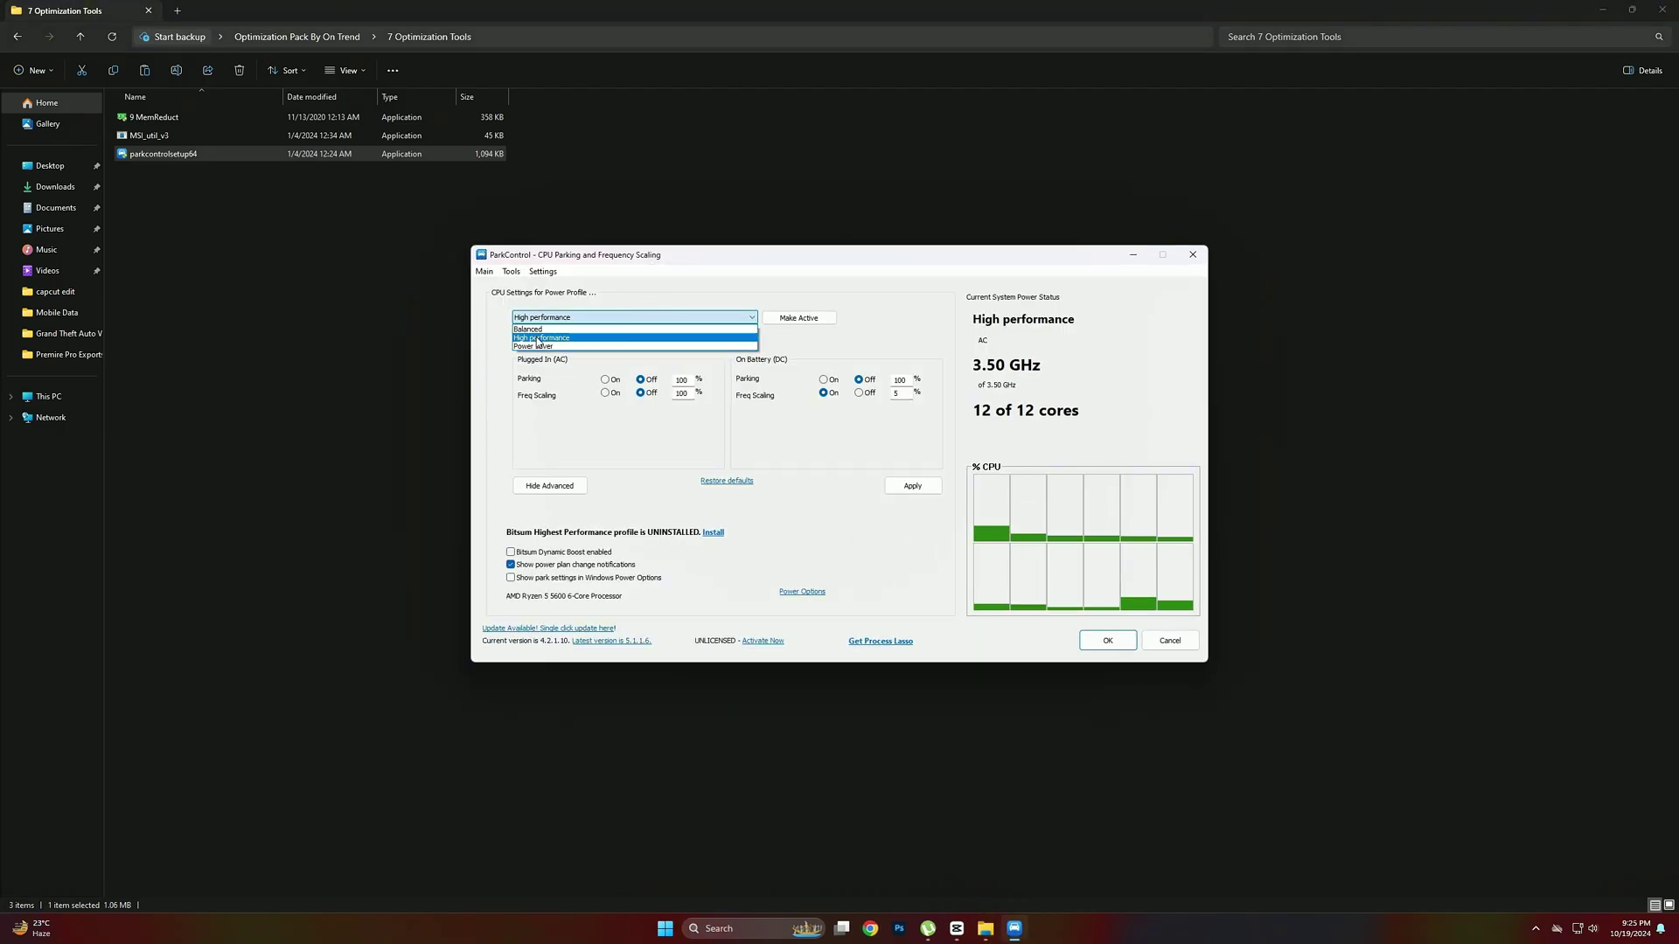
pyautogui.click(564, 338)
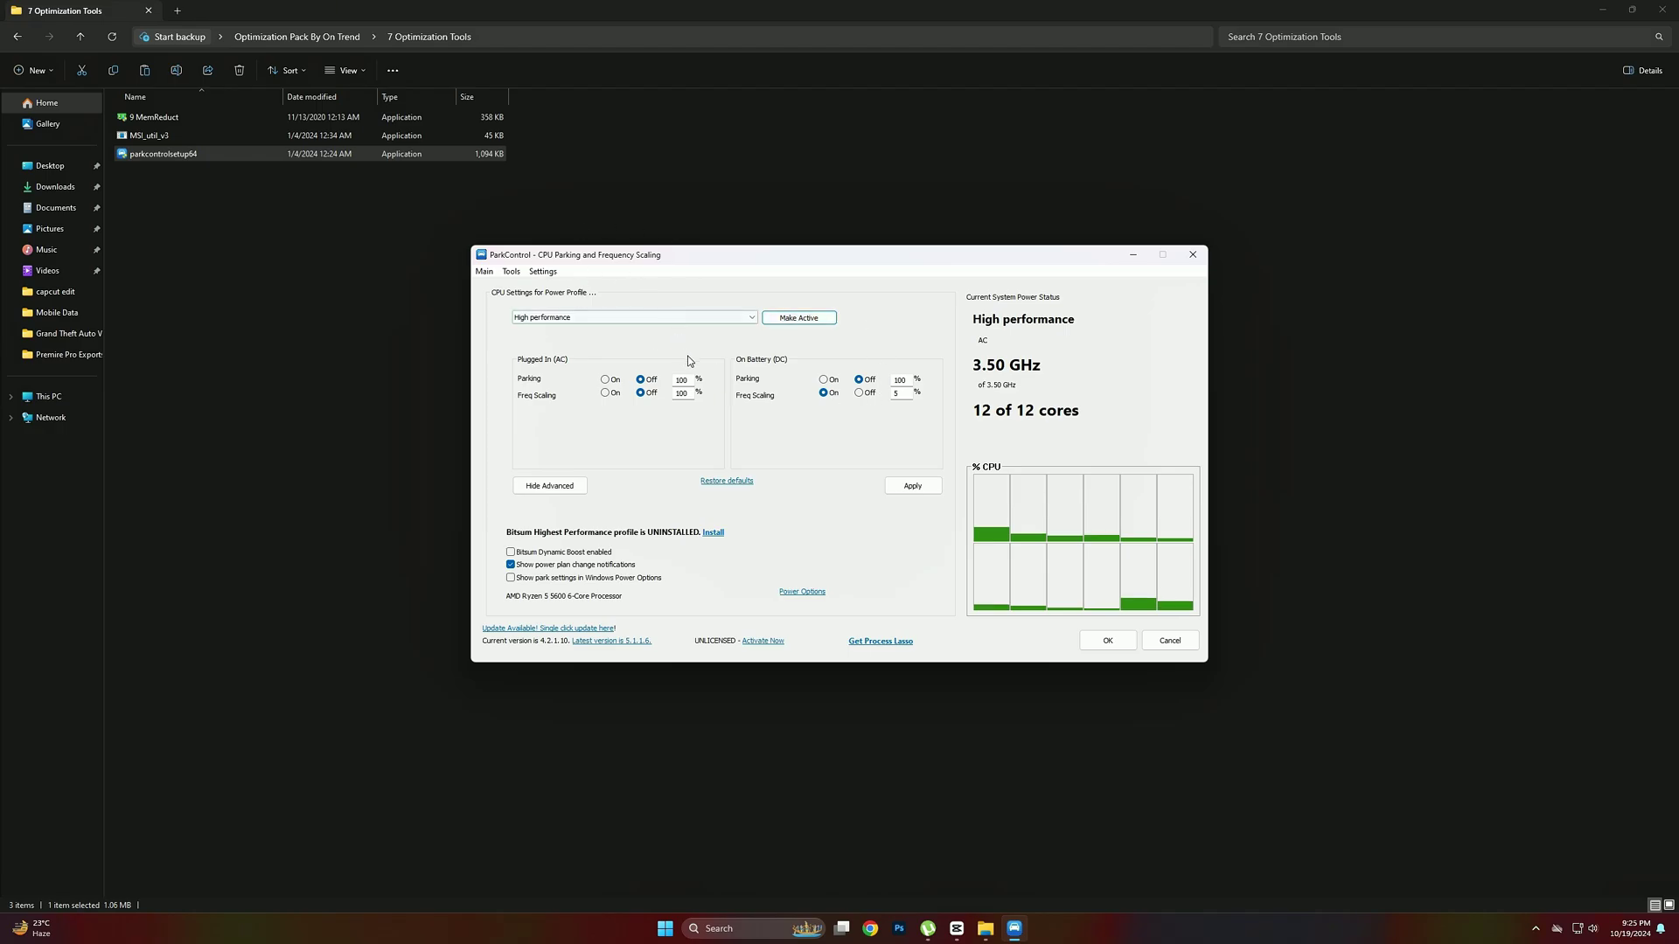
pyautogui.click(1094, 645)
pyautogui.click(231, 354)
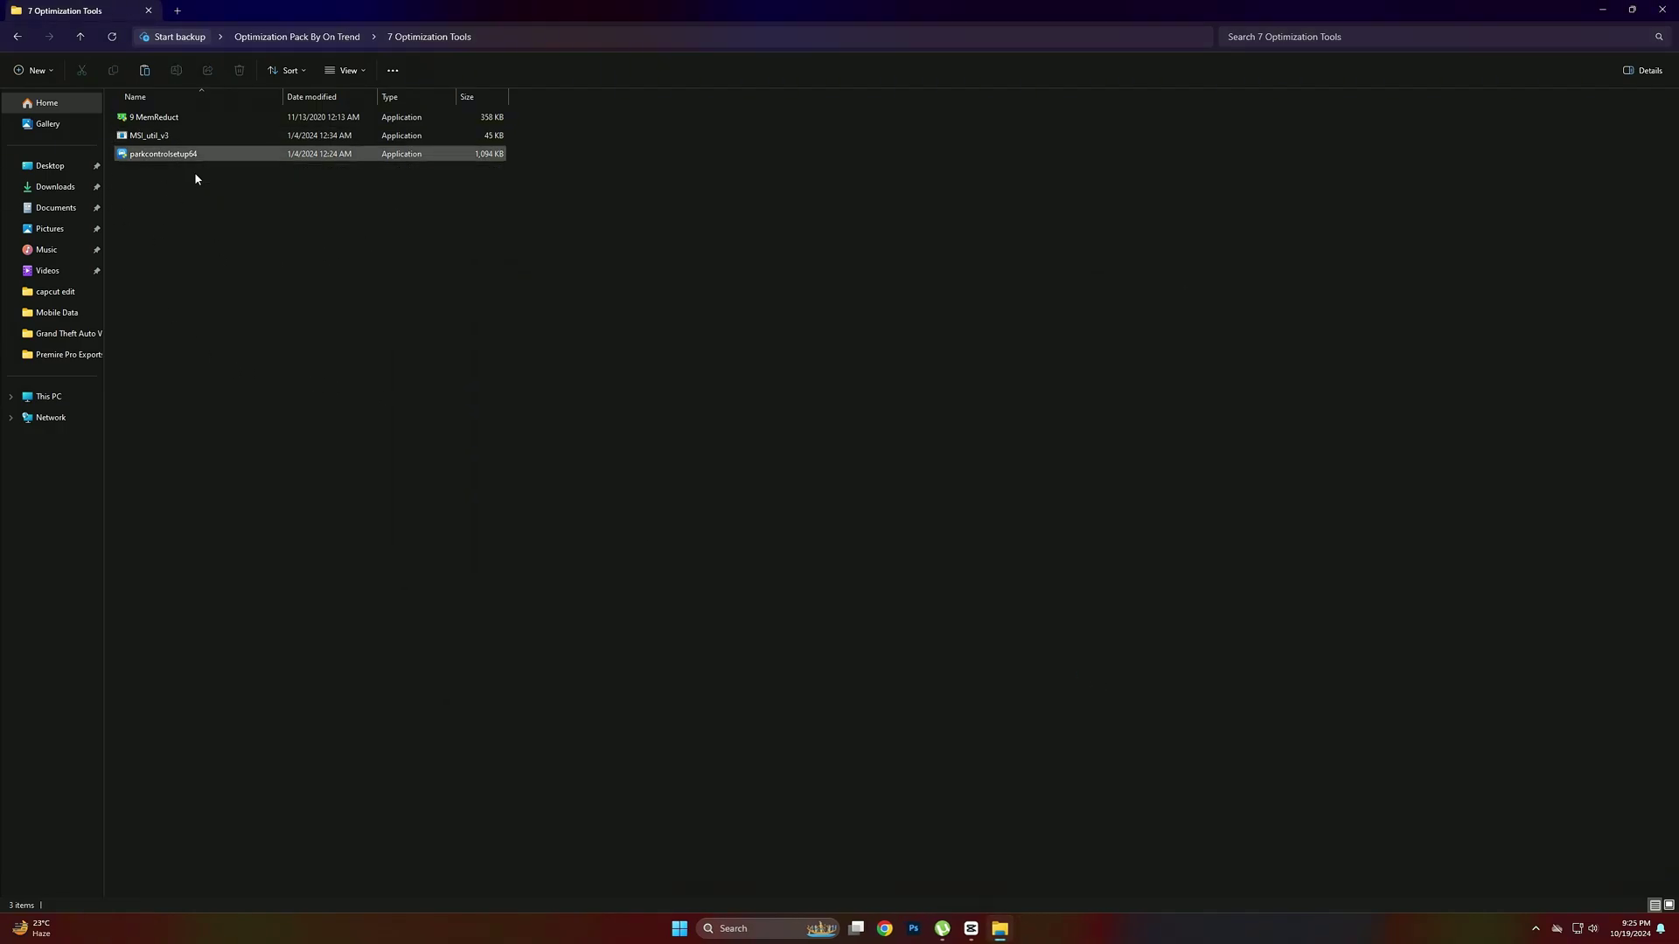
pyautogui.click(17, 36)
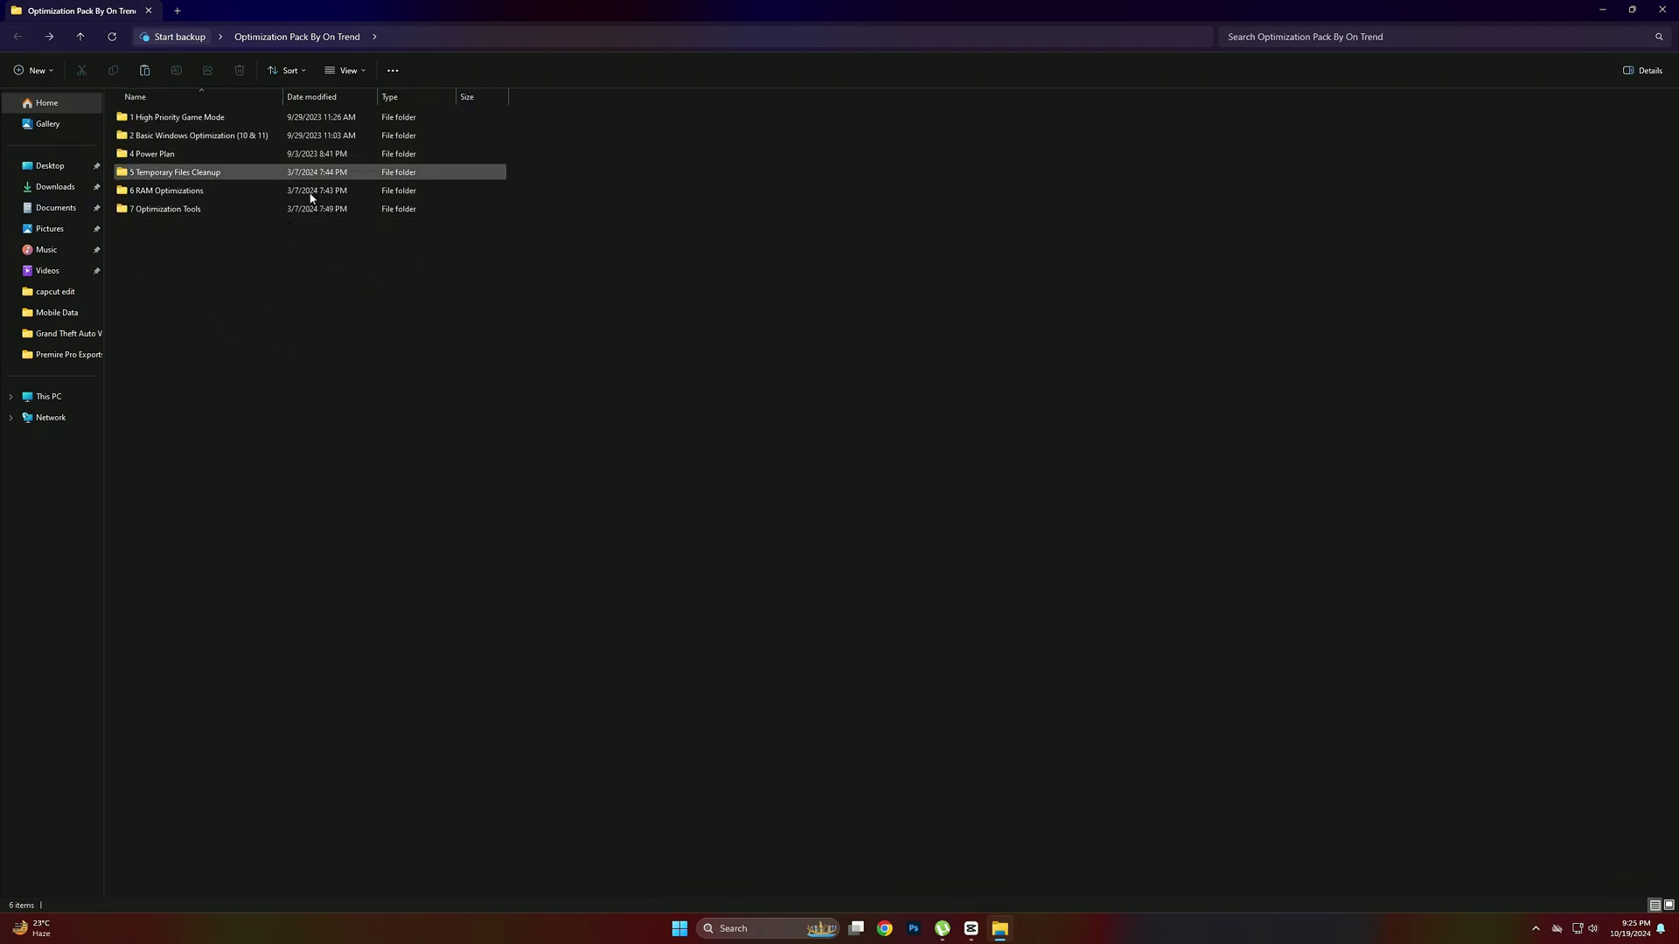
pyautogui.moveTo(239, 294); pyautogui.dragTo(188, 112)
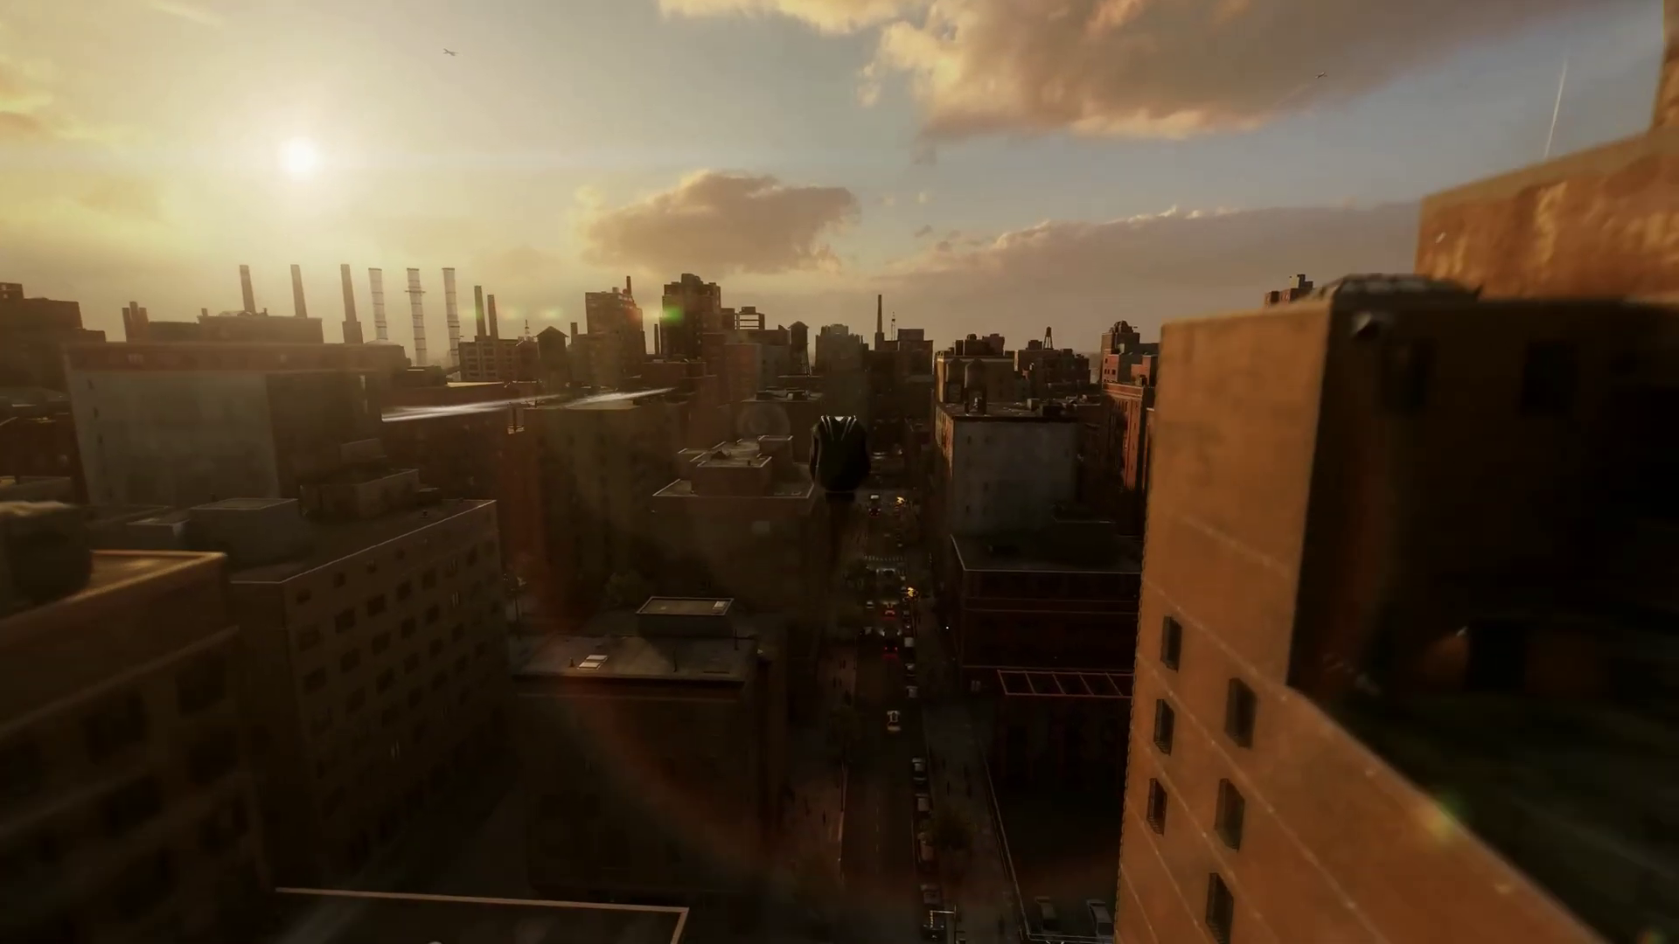